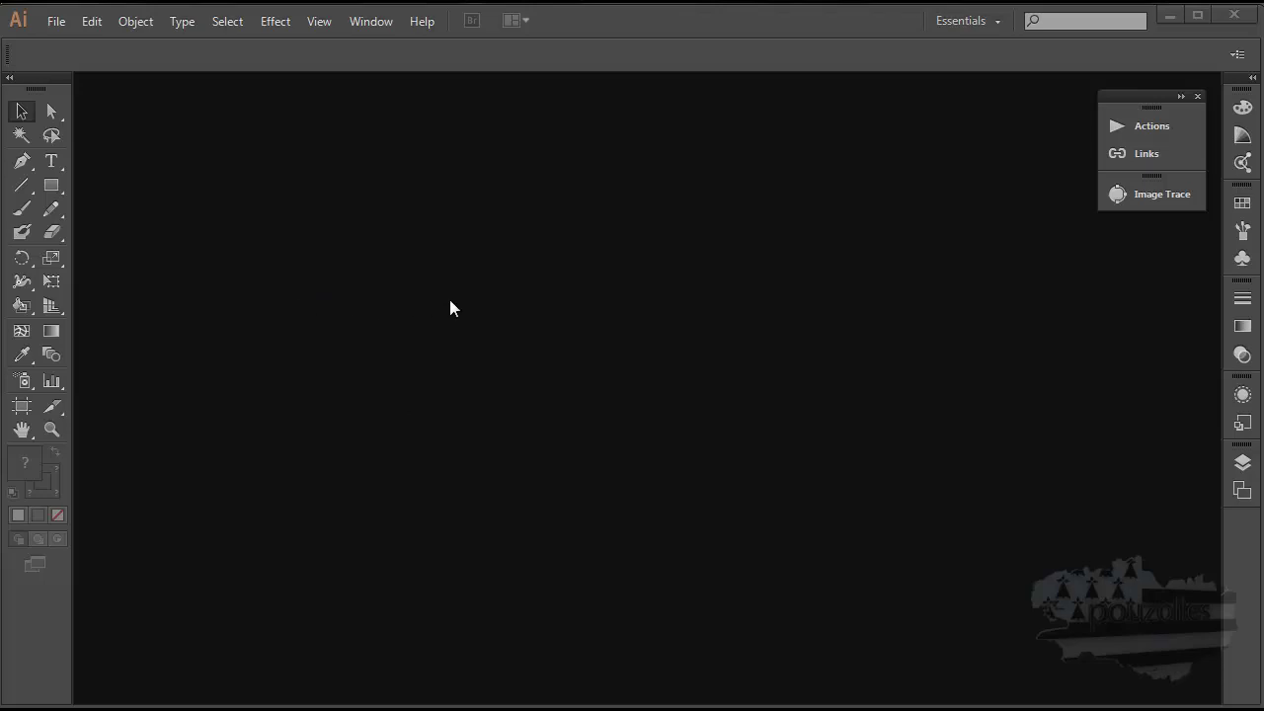
click(49, 22)
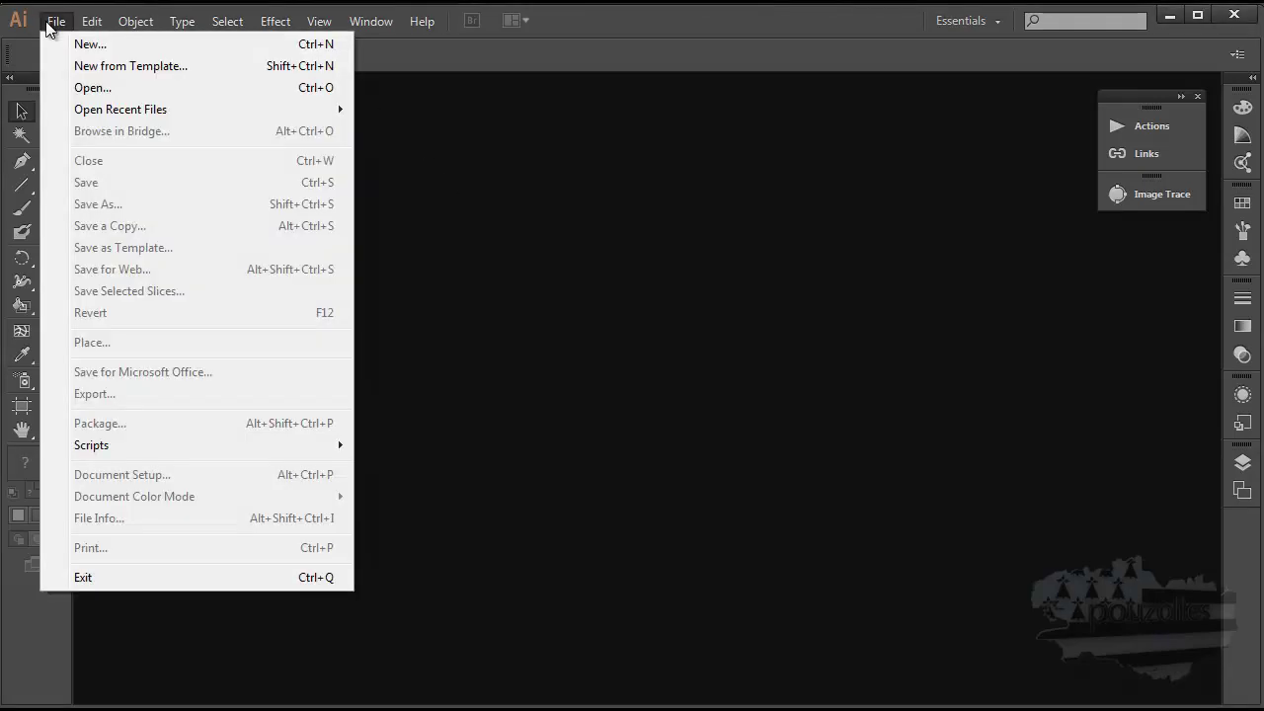
click(81, 91)
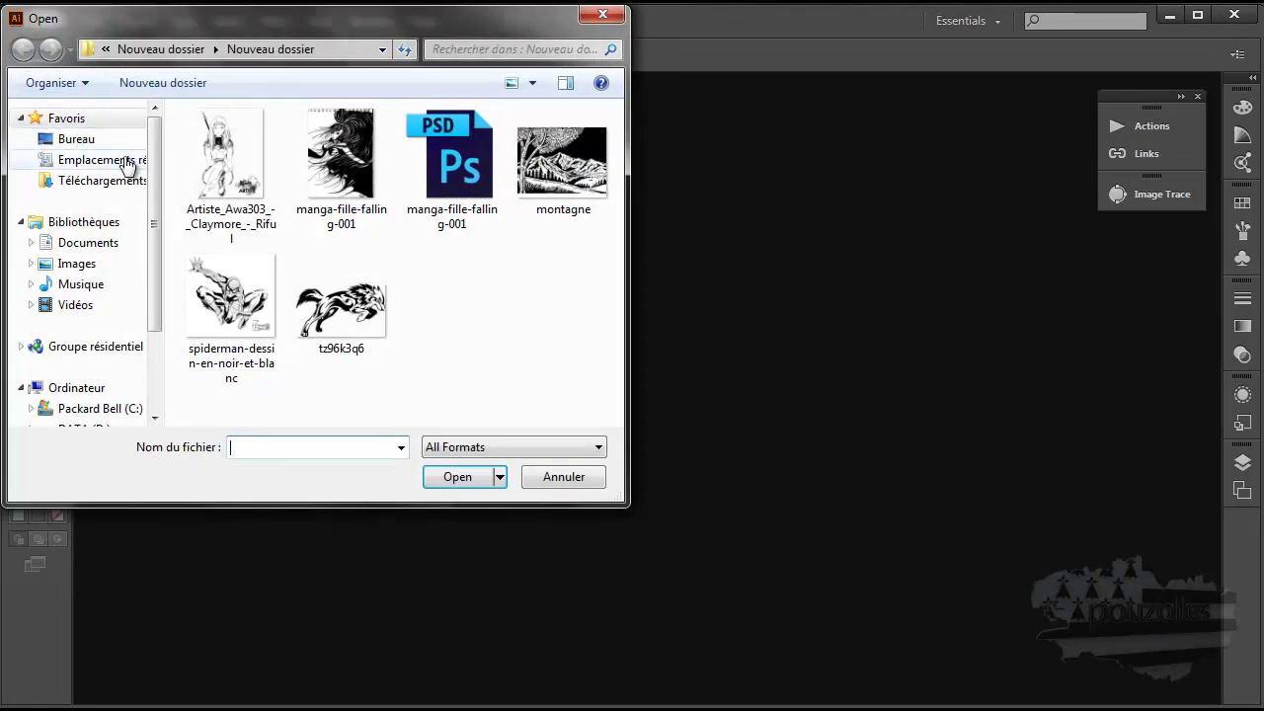
double_click(209, 177)
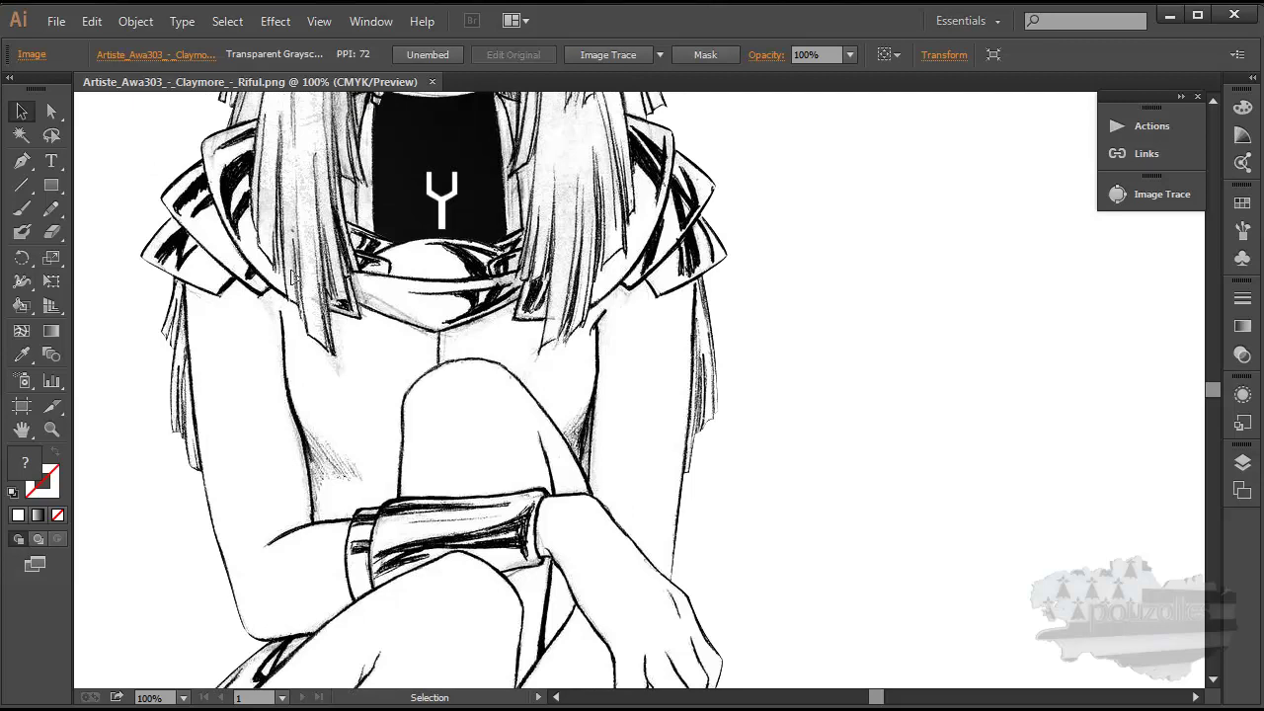
Zoom out to 33.33%, then back to 50%, to view the whole drawing.
scroll(314, 326, up, 1)
scroll(316, 336, up, 1)
scroll(318, 341, down, 1)
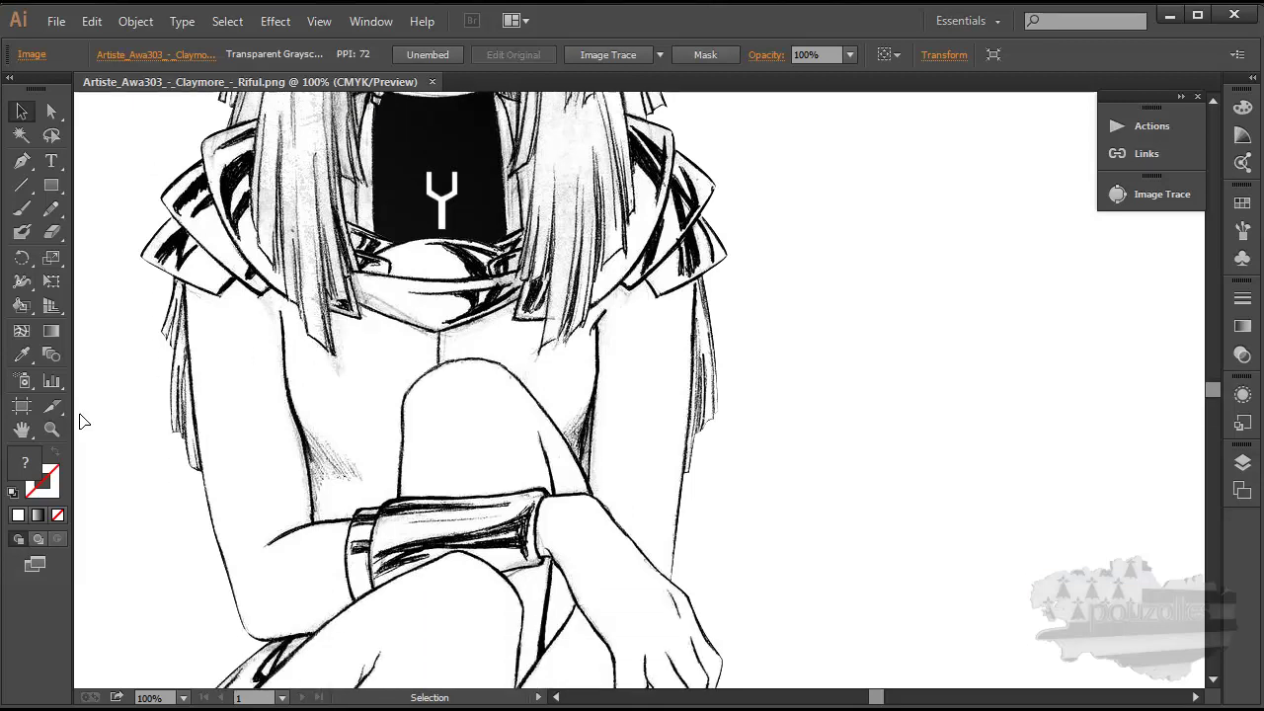
click(53, 431)
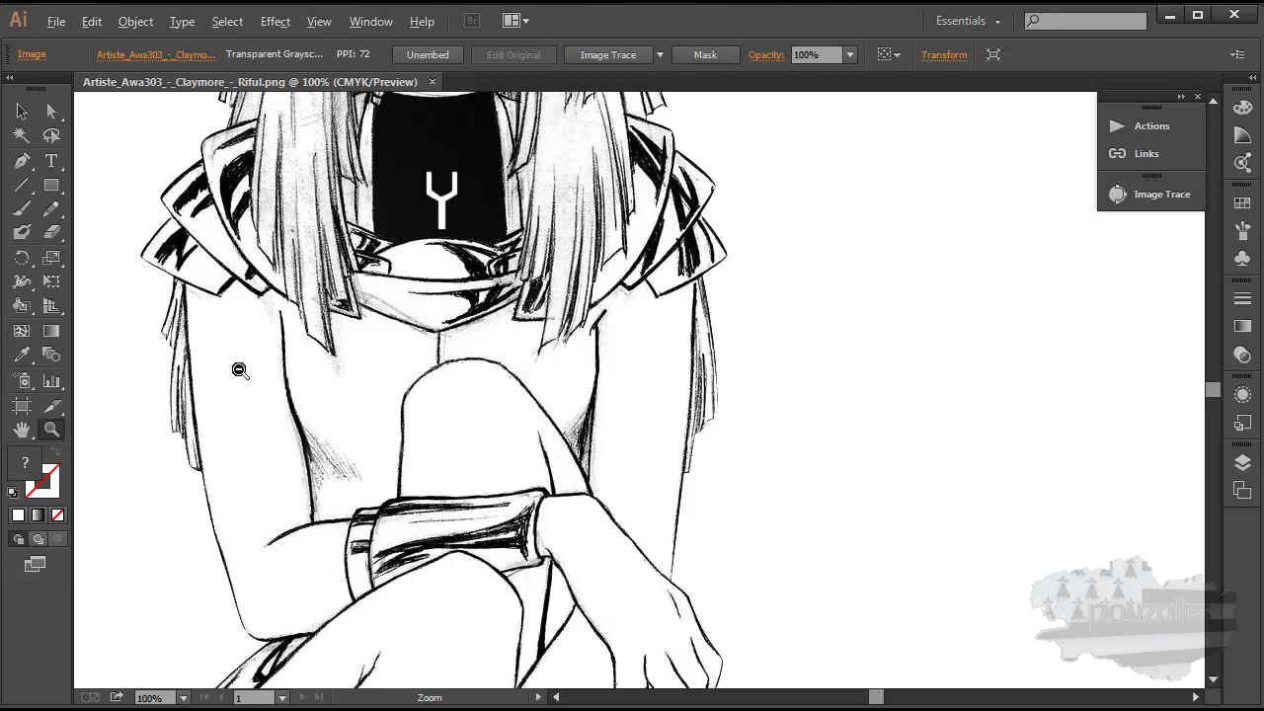
alt+click(238, 369)
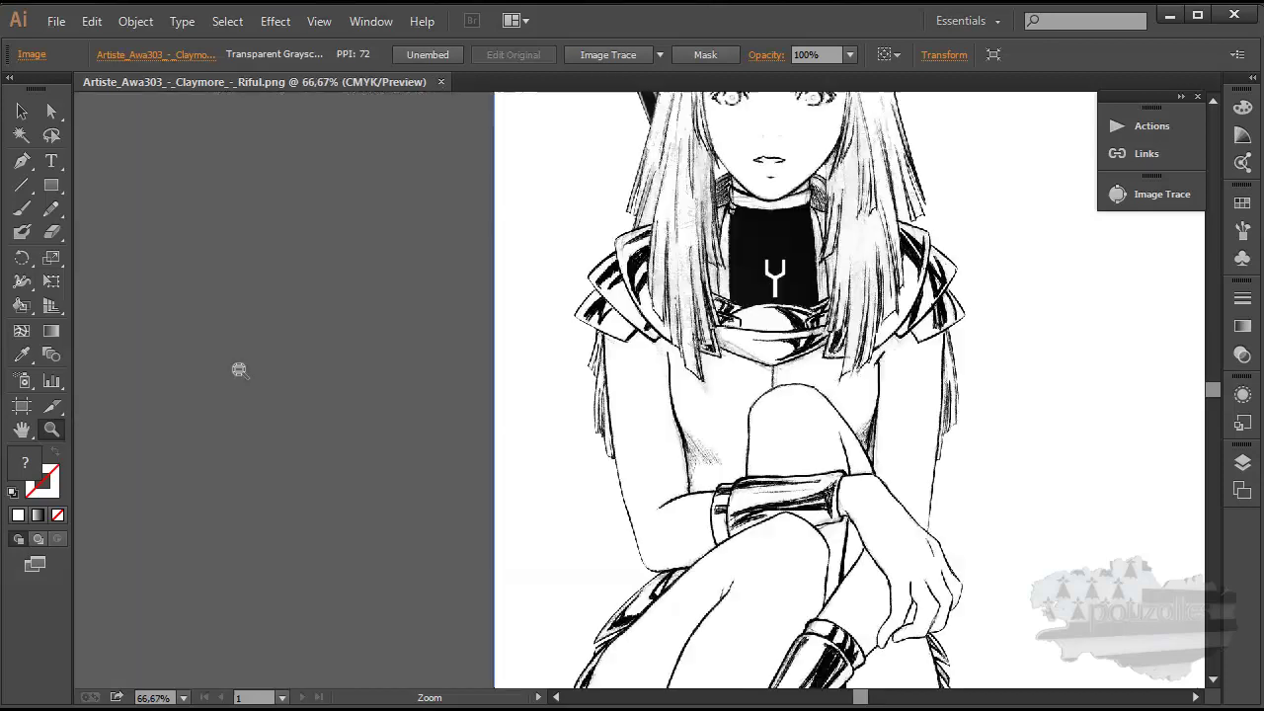
alt+click(659, 357)
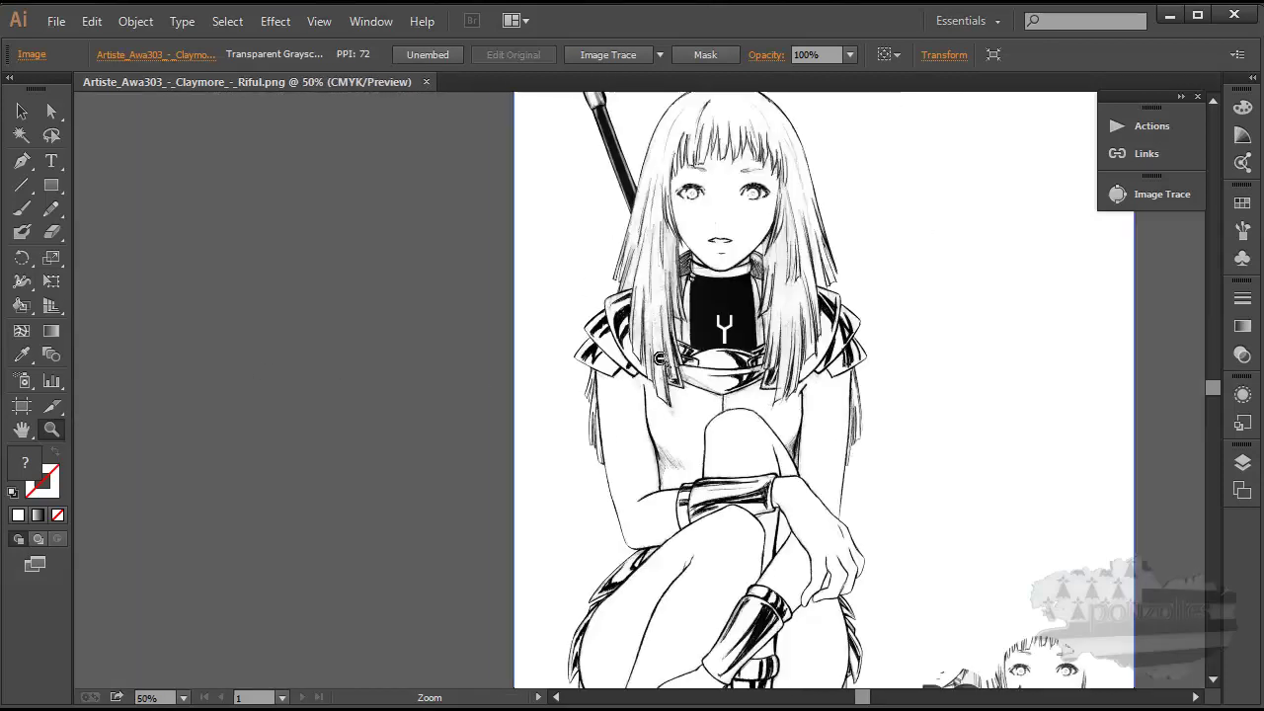
alt+click(660, 357)
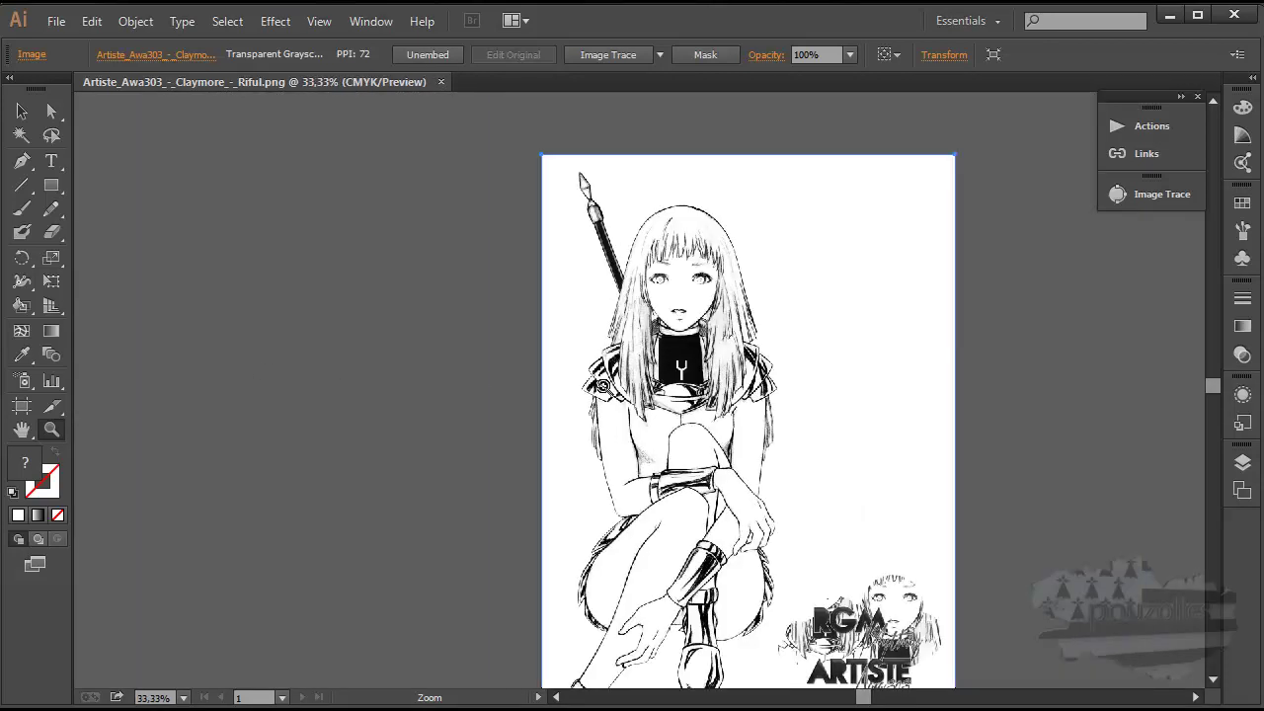
click(641, 383)
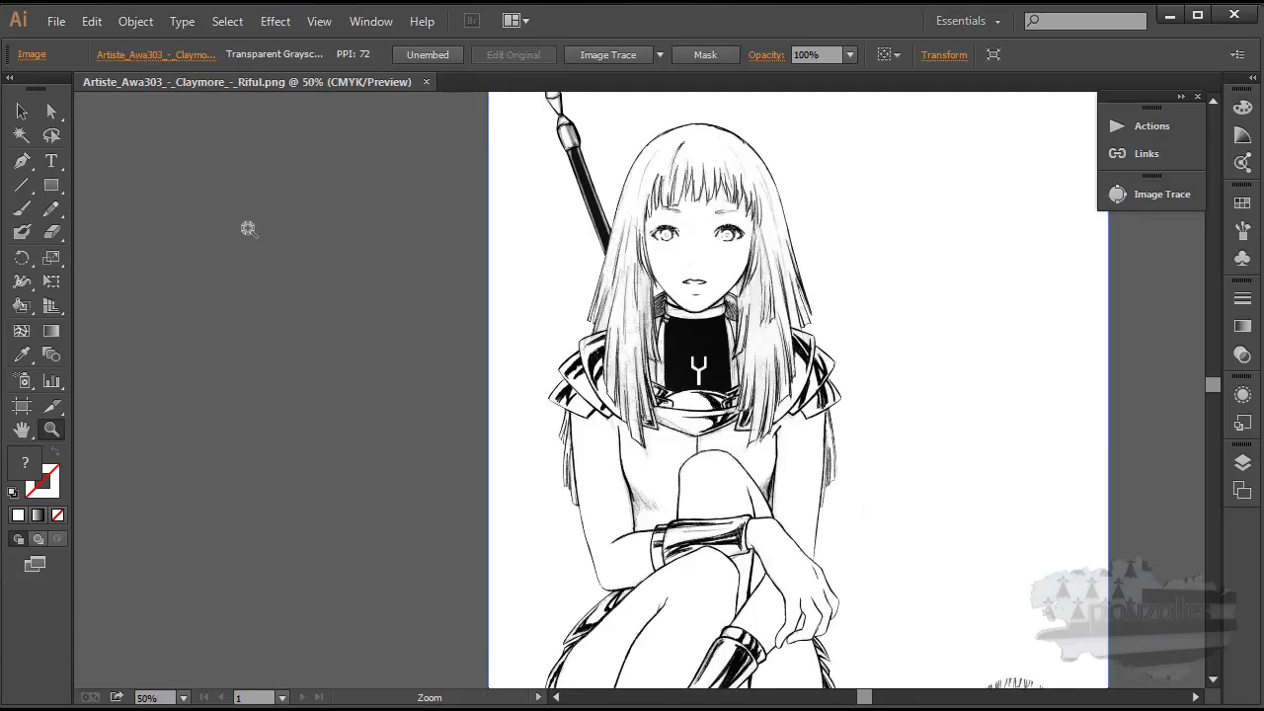
mouse_move(612, 323)
mouse_down()
mouse_move(869, 293)
mouse_move(762, 290)
mouse_move(627, 260)
mouse_move(458, 260)
mouse_move(537, 336)
mouse_move(833, 308)
mouse_move(799, 305)
mouse_up()
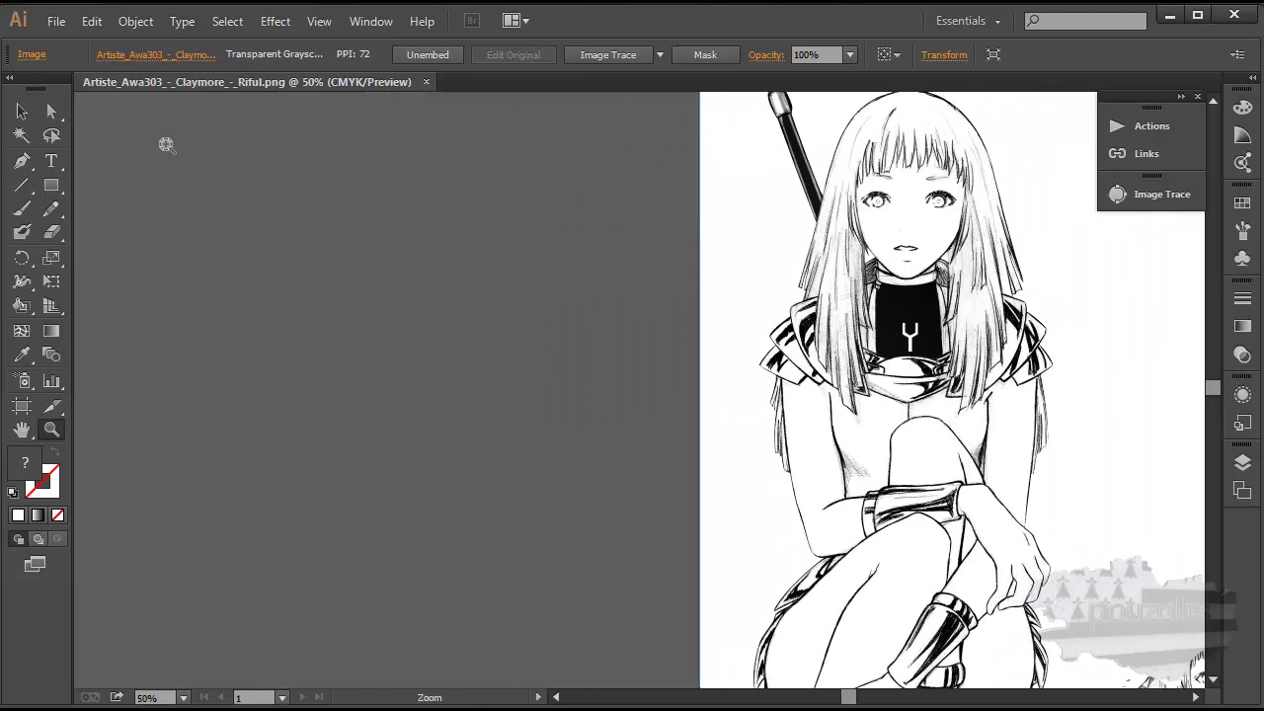
click(20, 109)
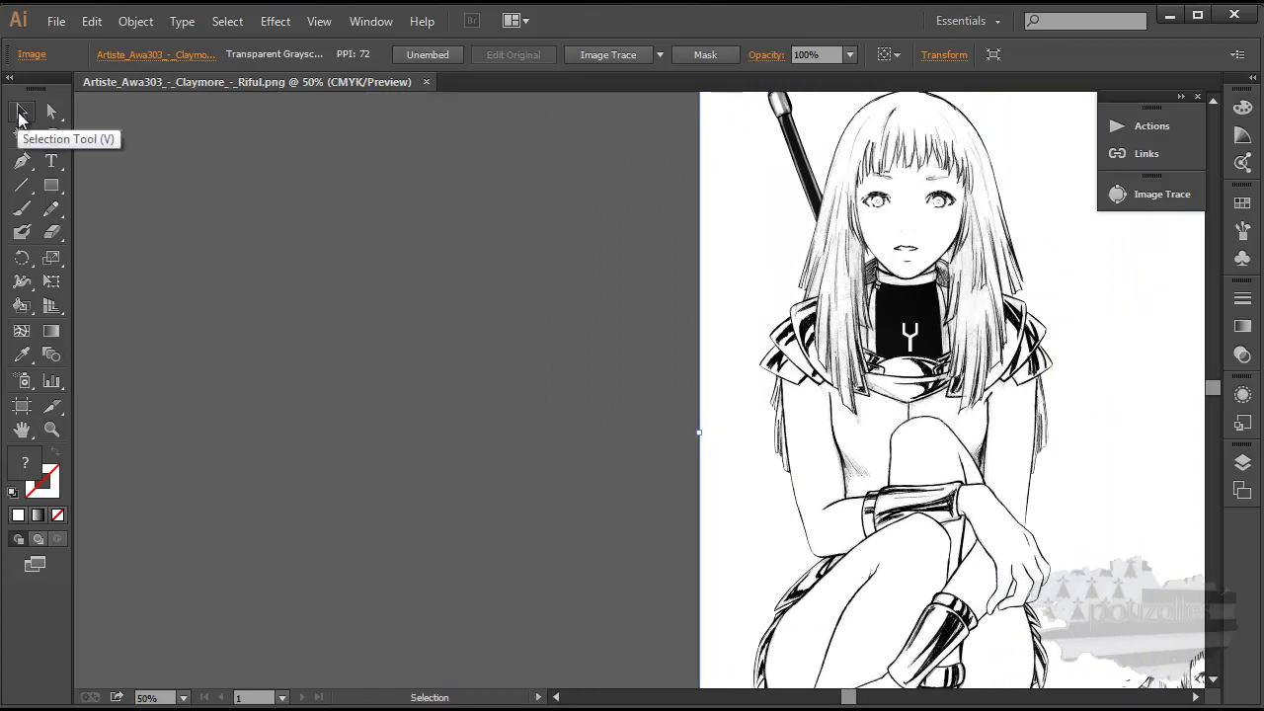
Drag the manga image left on the canvas and pan the view to follow it.
drag(823, 279, 324, 285)
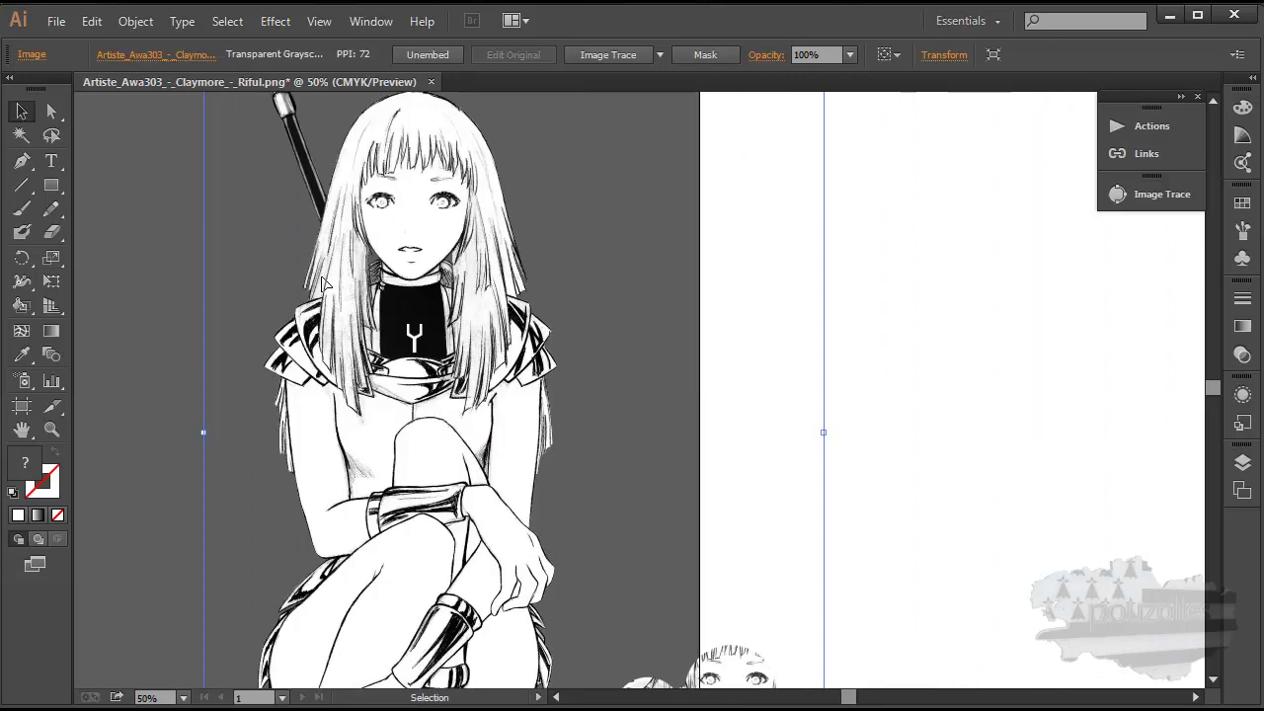
mouse_move(325, 285)
mouse_down()
mouse_move(499, 292)
mouse_move(859, 266)
mouse_up()
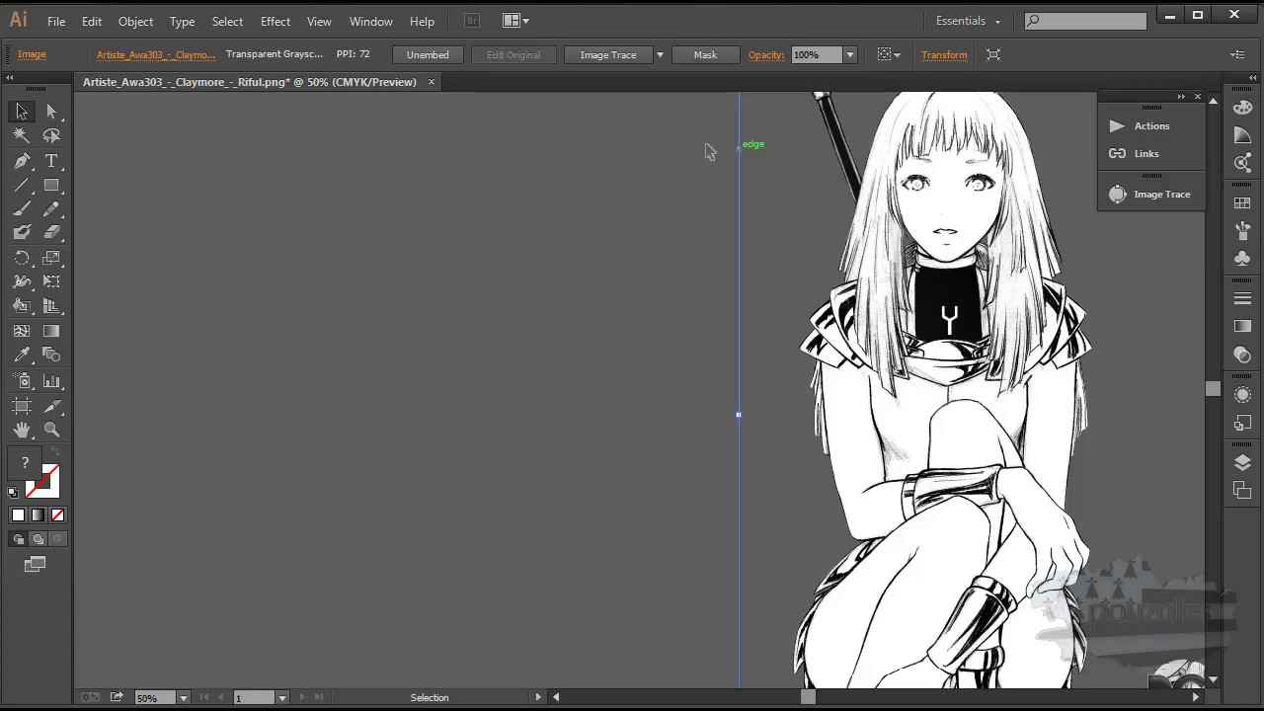
Place a linked copy of Artiste_Awa303_-_Claymore_-_Riful.png onto the canvas, accepting the alert.
click(57, 22)
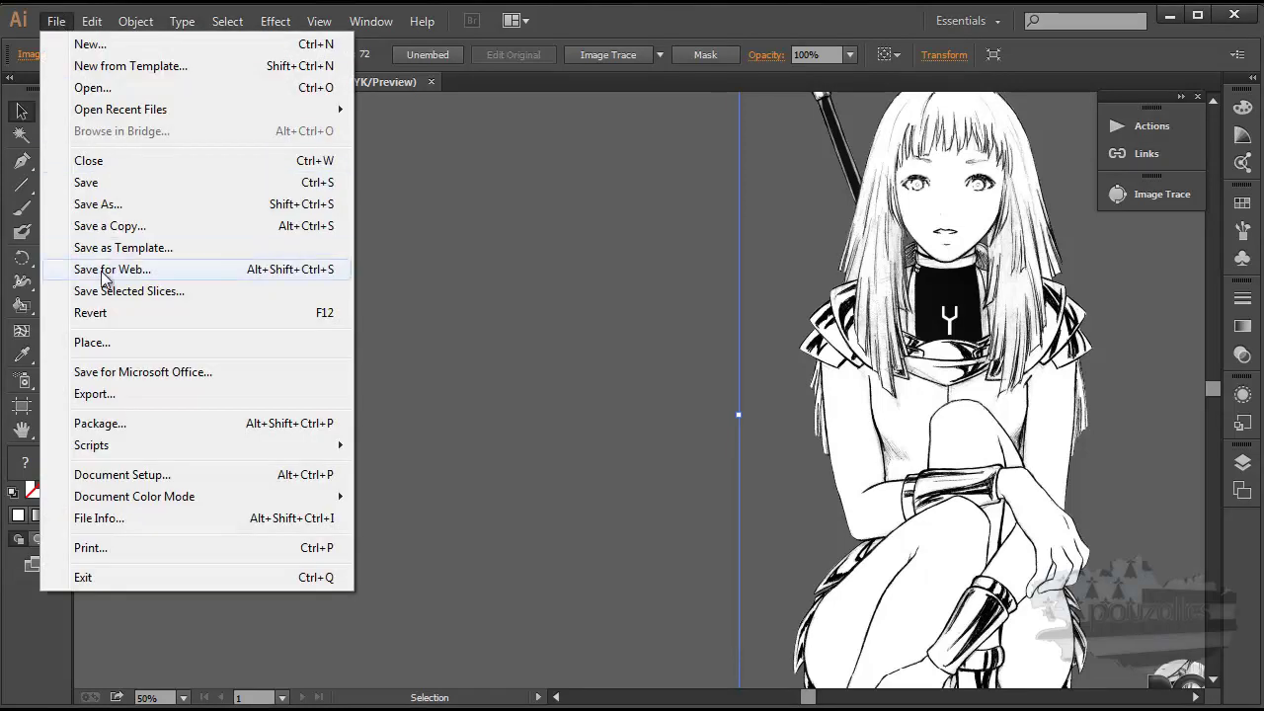
click(90, 343)
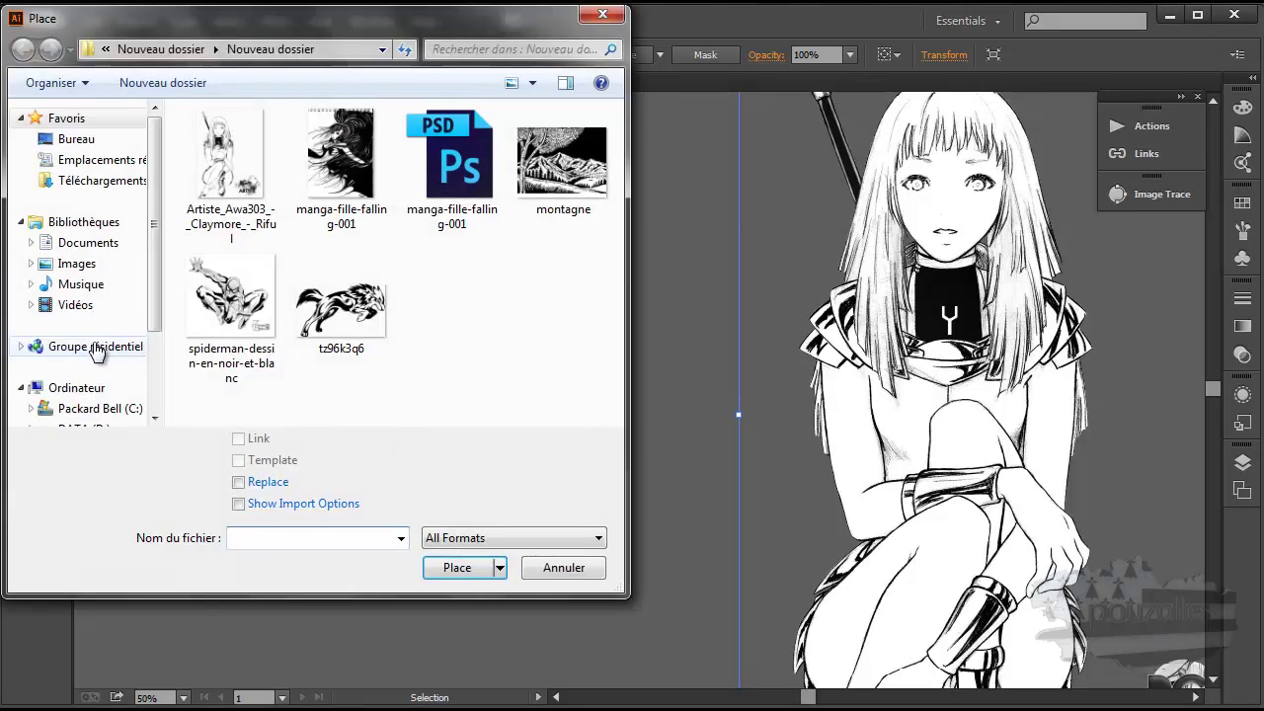
click(232, 174)
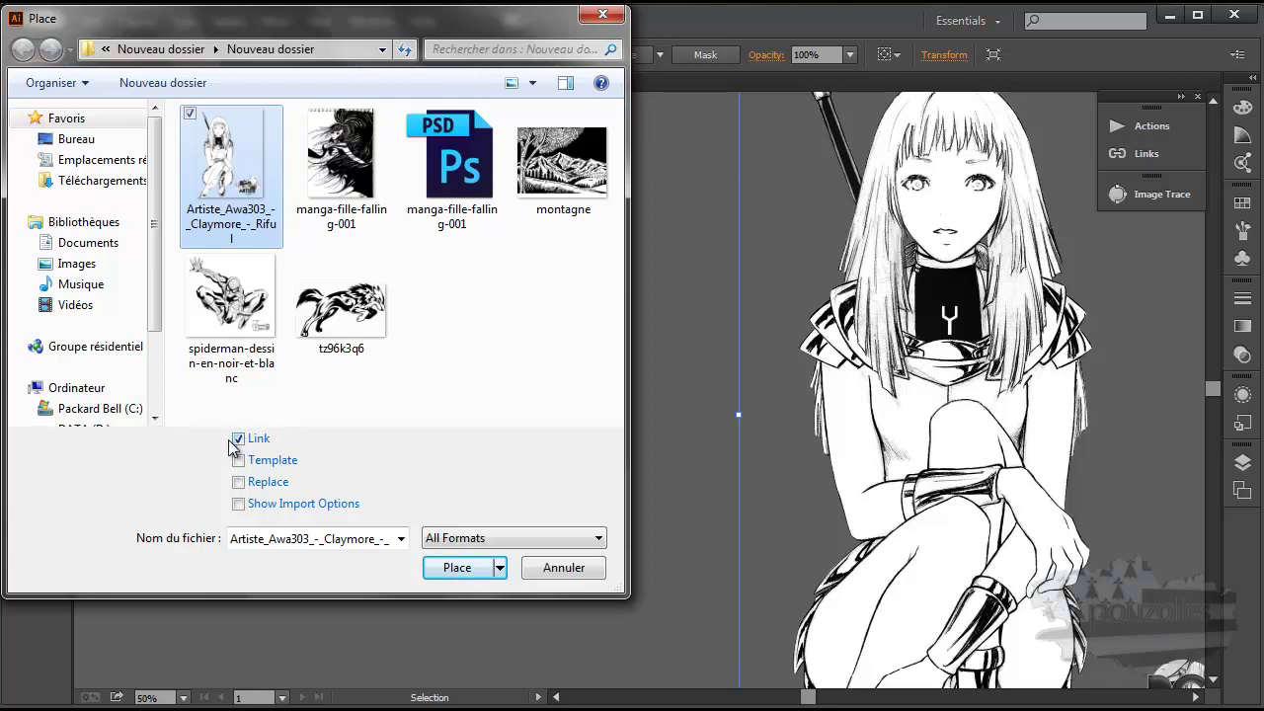
click(457, 567)
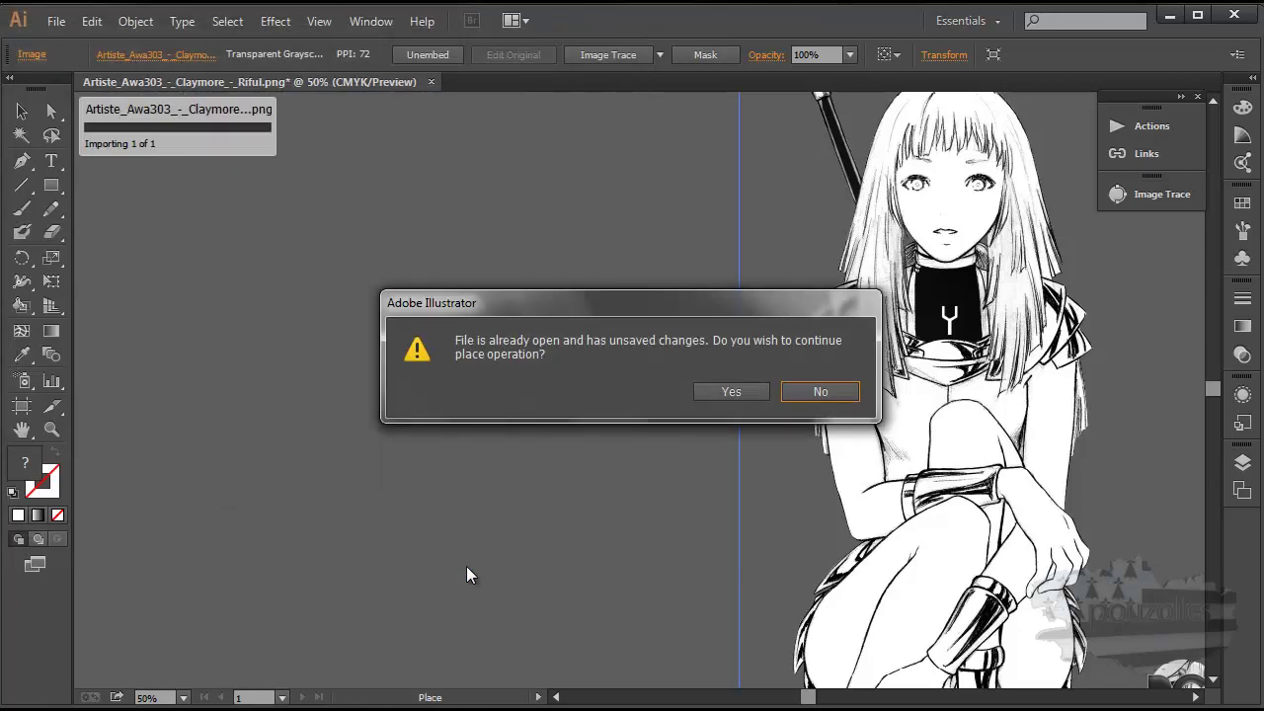
click(729, 392)
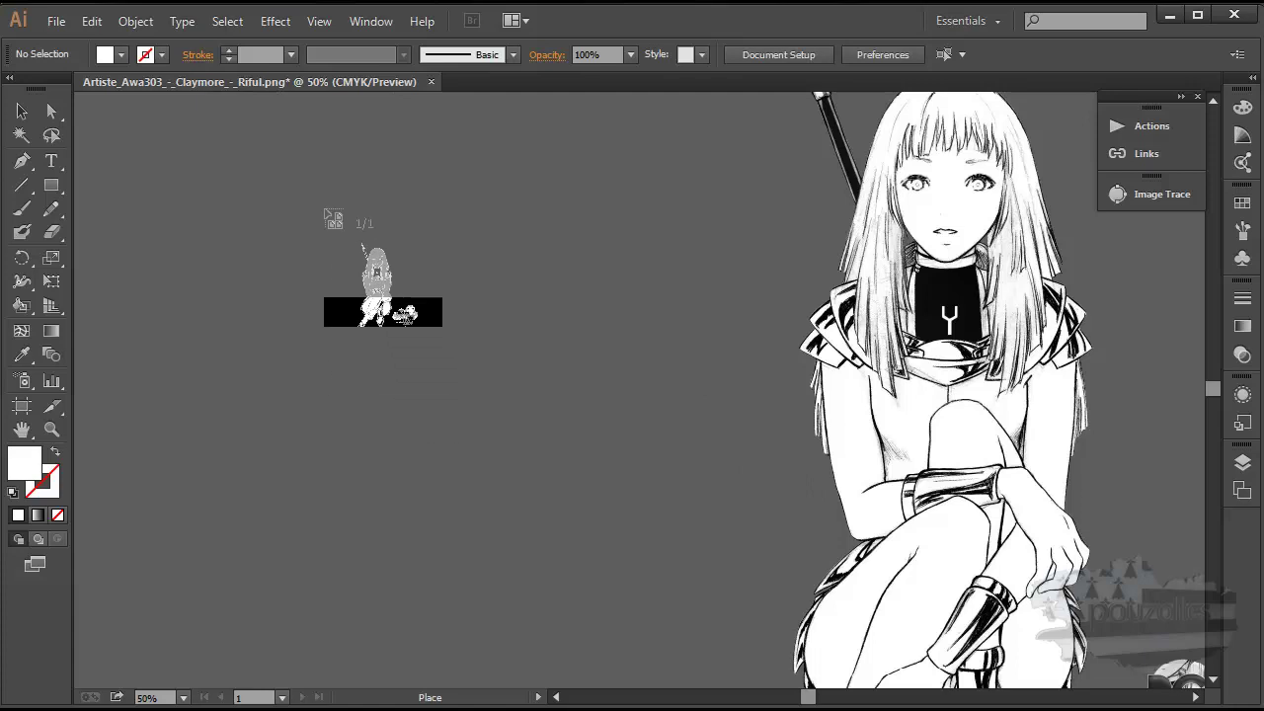
click(302, 179)
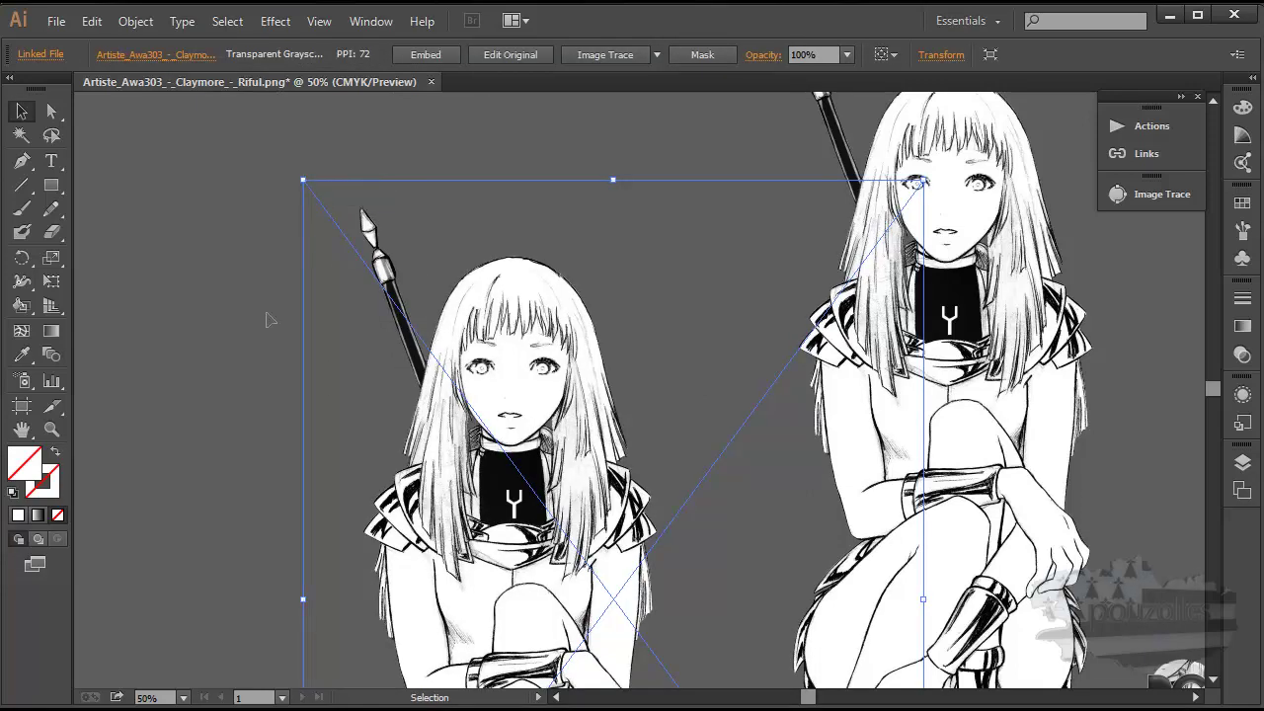
Move the linked copy up and to the left of the original drawing.
mouse_move(518, 436)
mouse_down()
mouse_move(376, 197)
mouse_move(386, 215)
mouse_move(373, 231)
mouse_up()
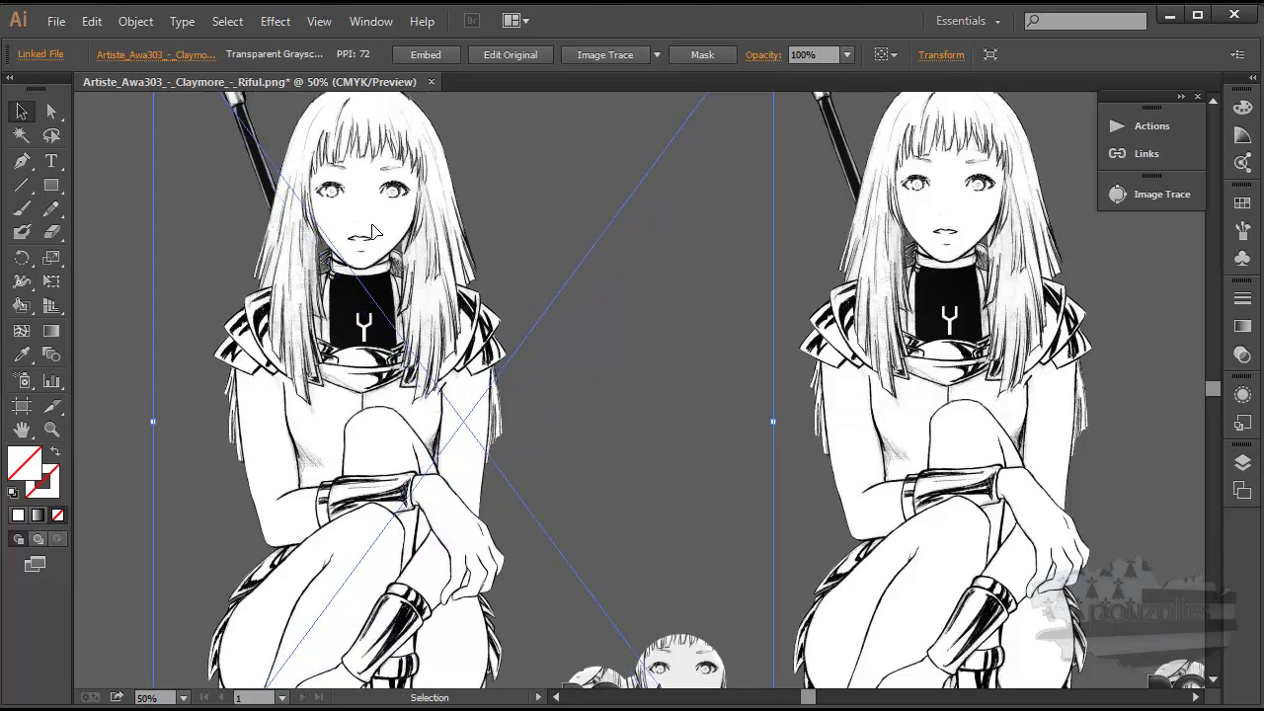
drag(373, 231, 370, 228)
scroll(386, 228, down, 3)
scroll(389, 361, up, 3)
scroll(389, 362, down, 1)
scroll(389, 362, down, 2)
scroll(389, 365, up, 3)
scroll(389, 371, down, 2)
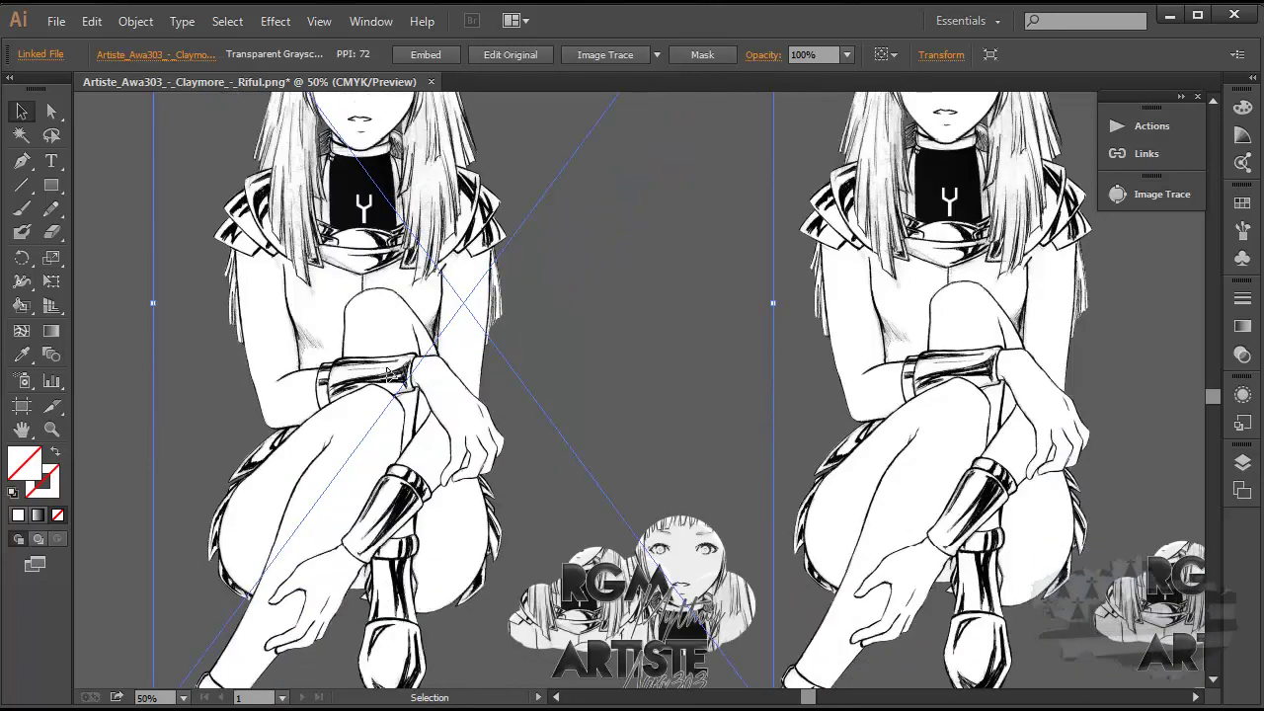
scroll(388, 372, down, 2)
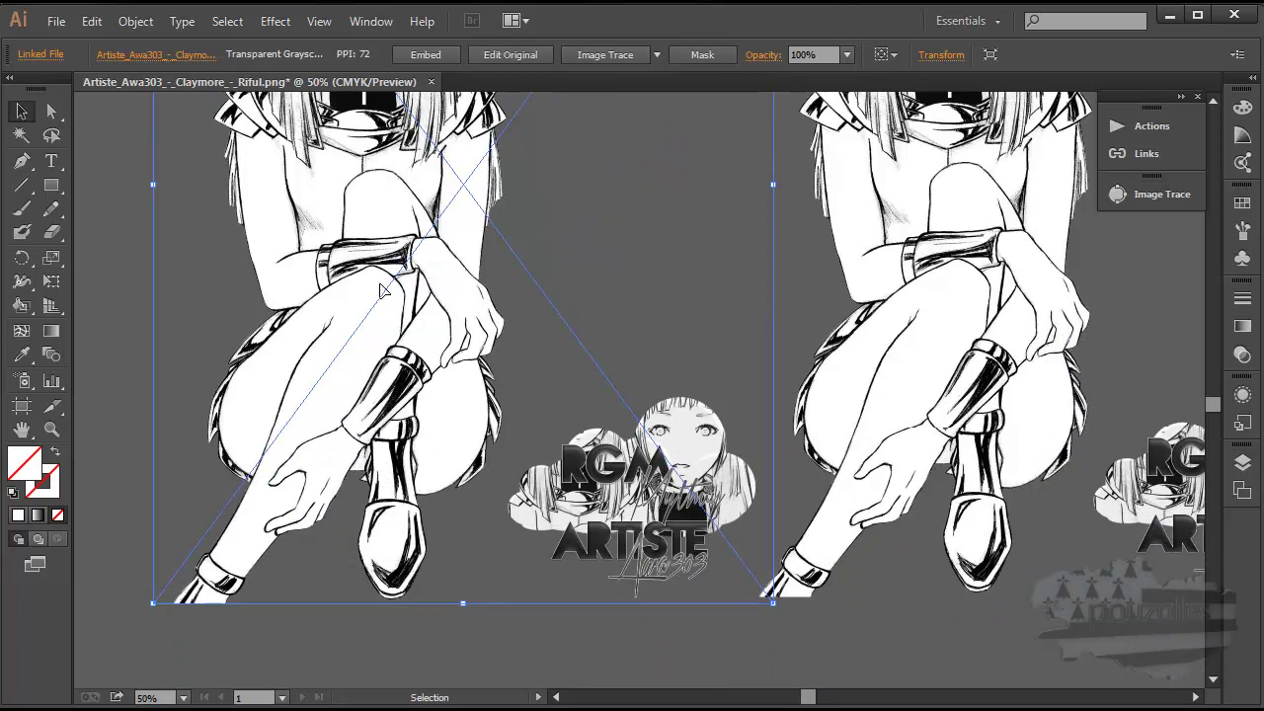
Deselect everything, then select the left copy of the drawing.
scroll(411, 303, up, 2)
scroll(413, 305, up, 2)
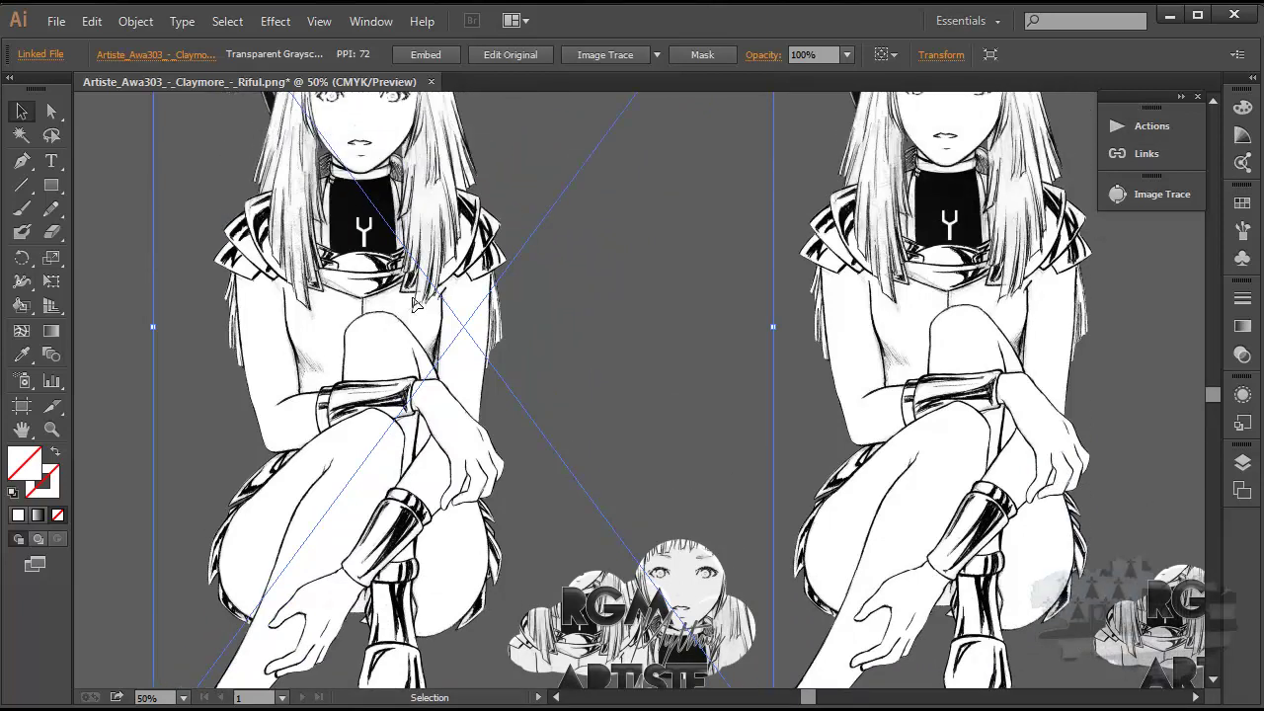
scroll(413, 304, up, 1)
scroll(415, 306, up, 1)
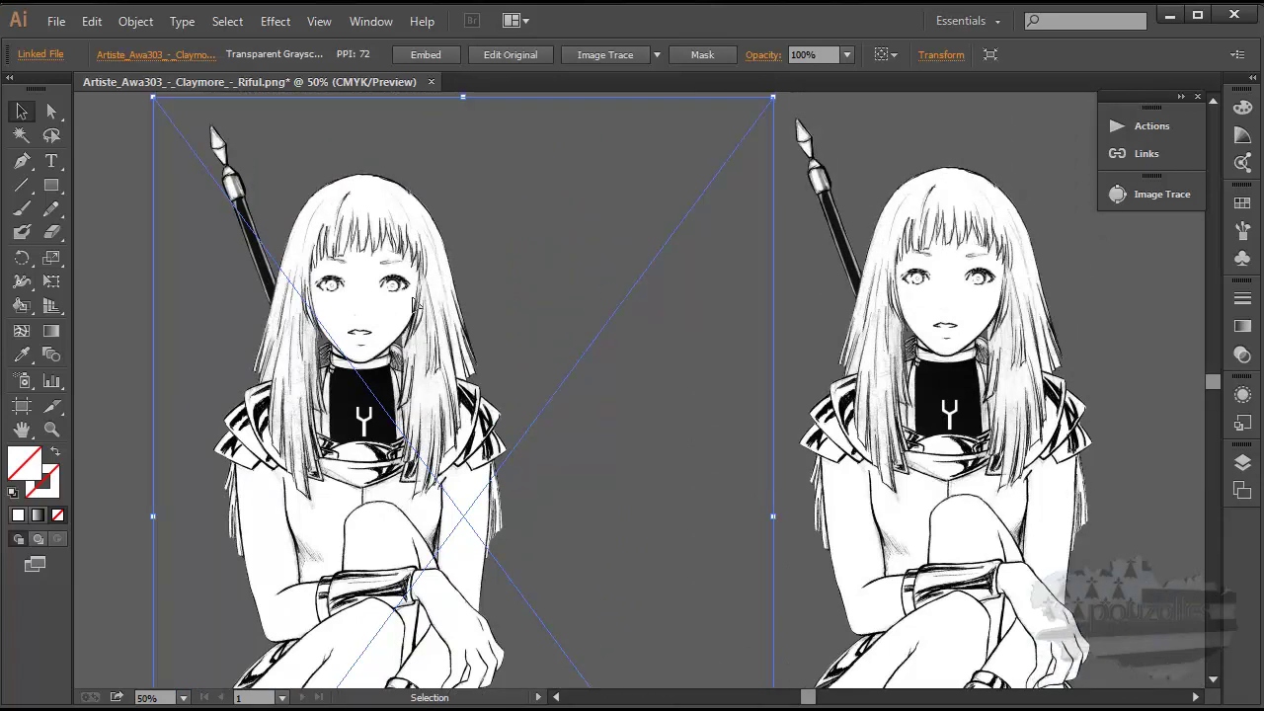
scroll(422, 308, down, 1)
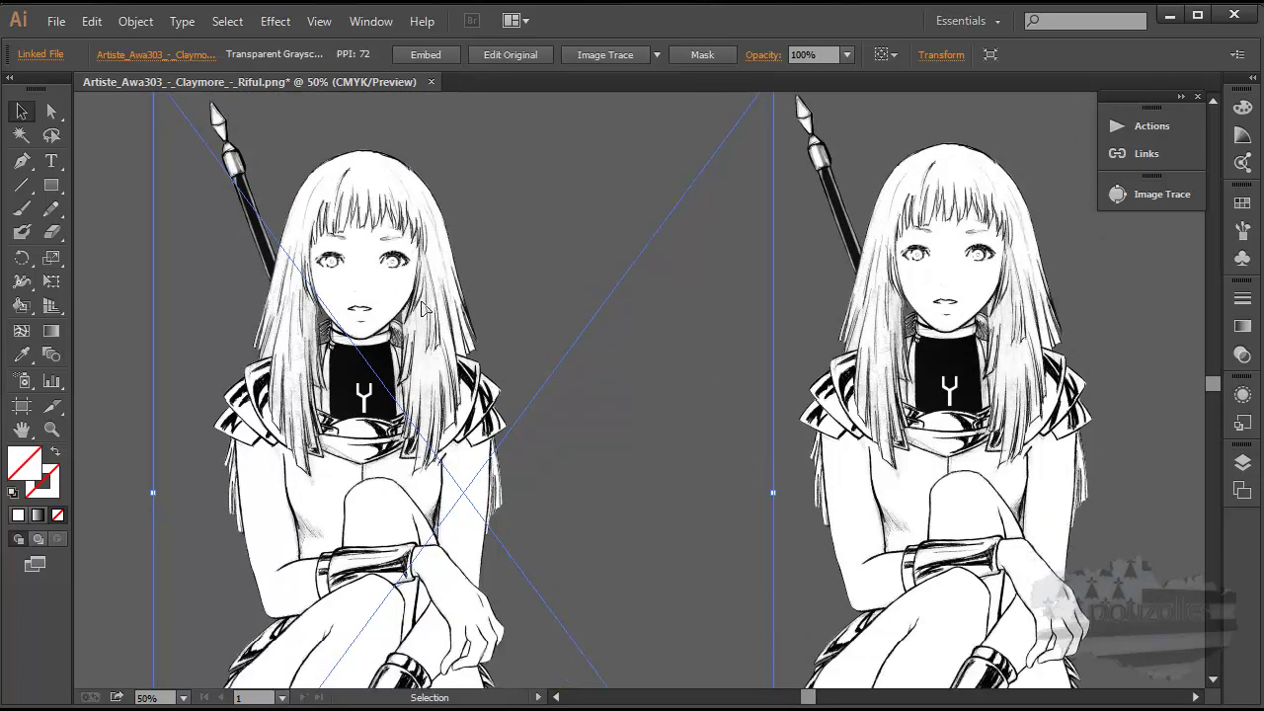
click(103, 204)
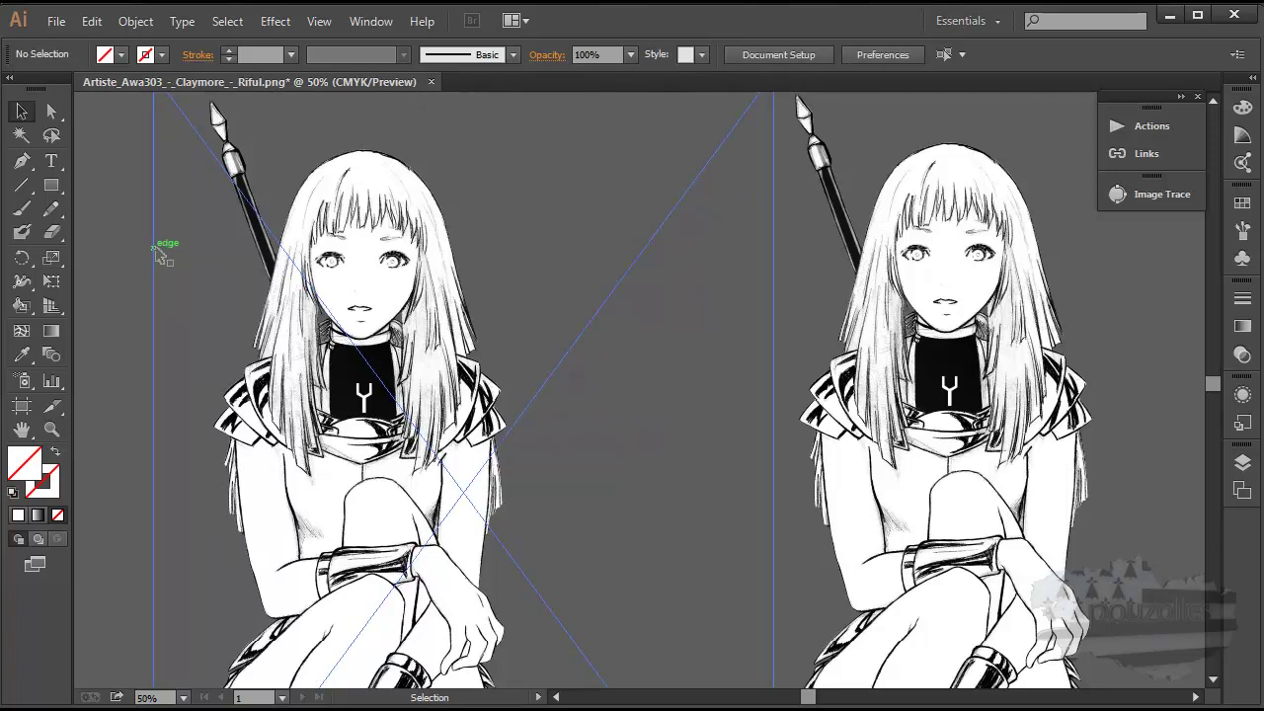
click(155, 252)
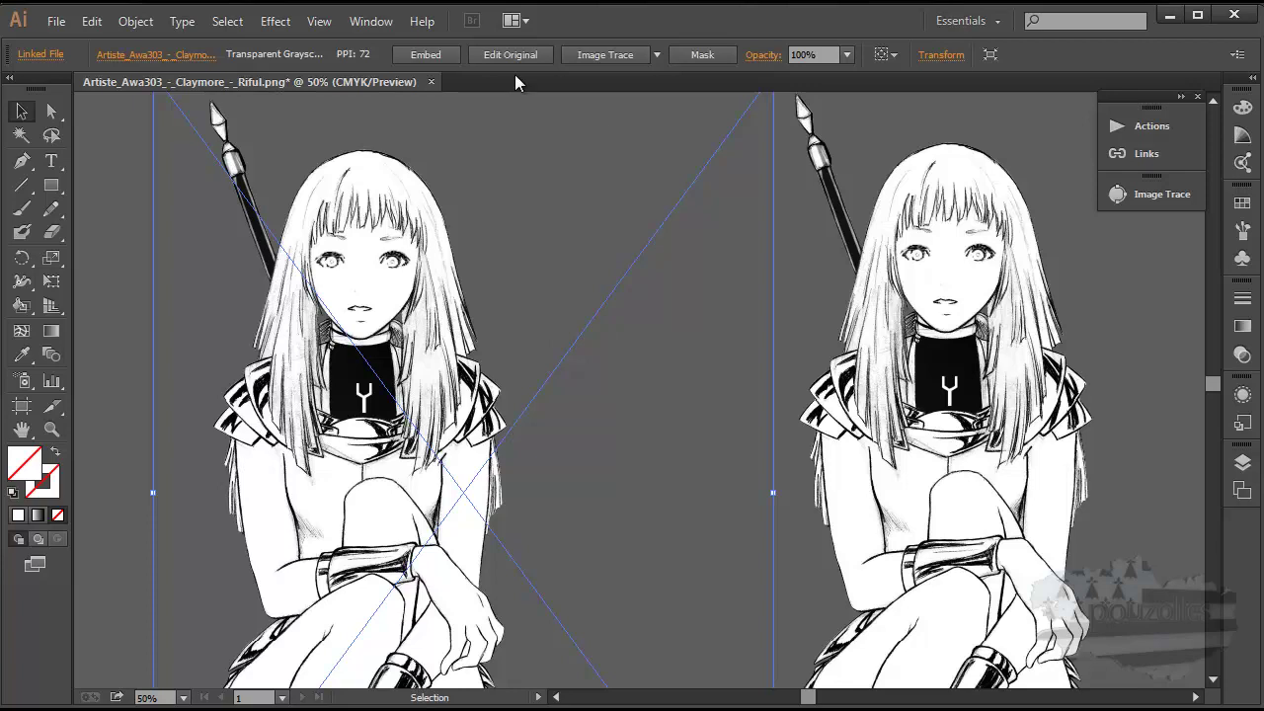
Image-trace the selected left copy with the Black and White Logo preset.
click(657, 55)
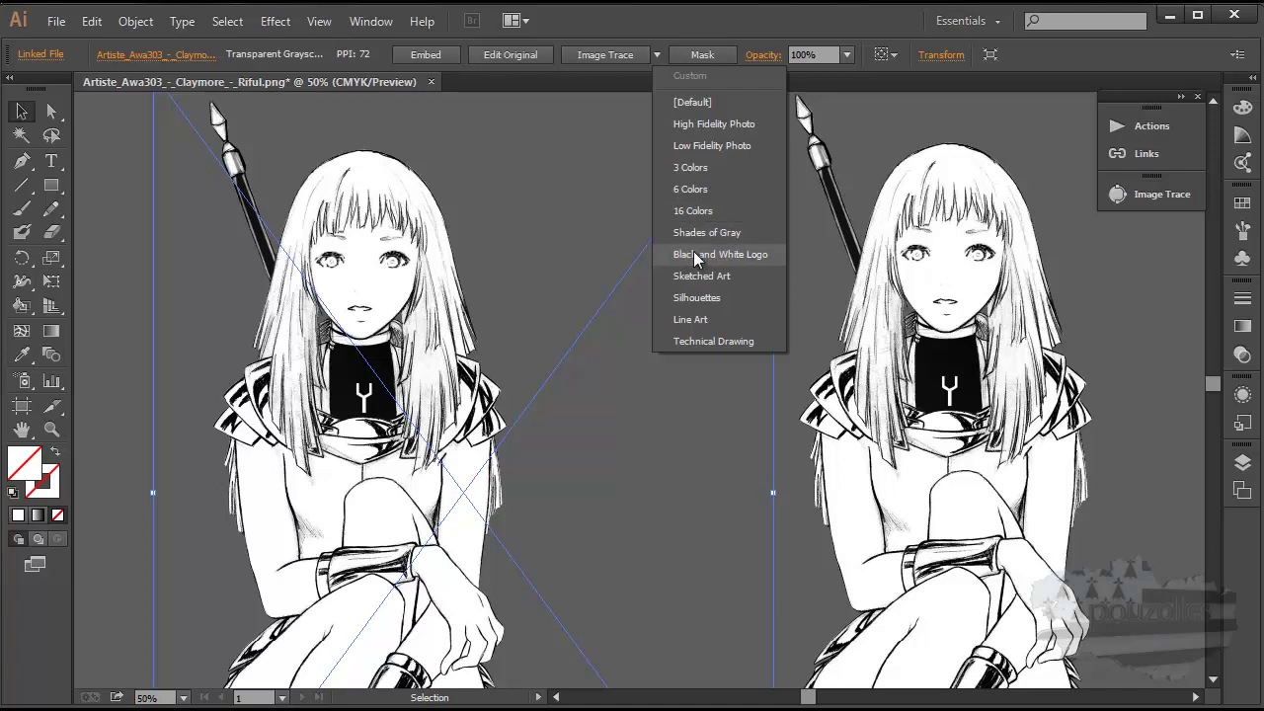
click(694, 253)
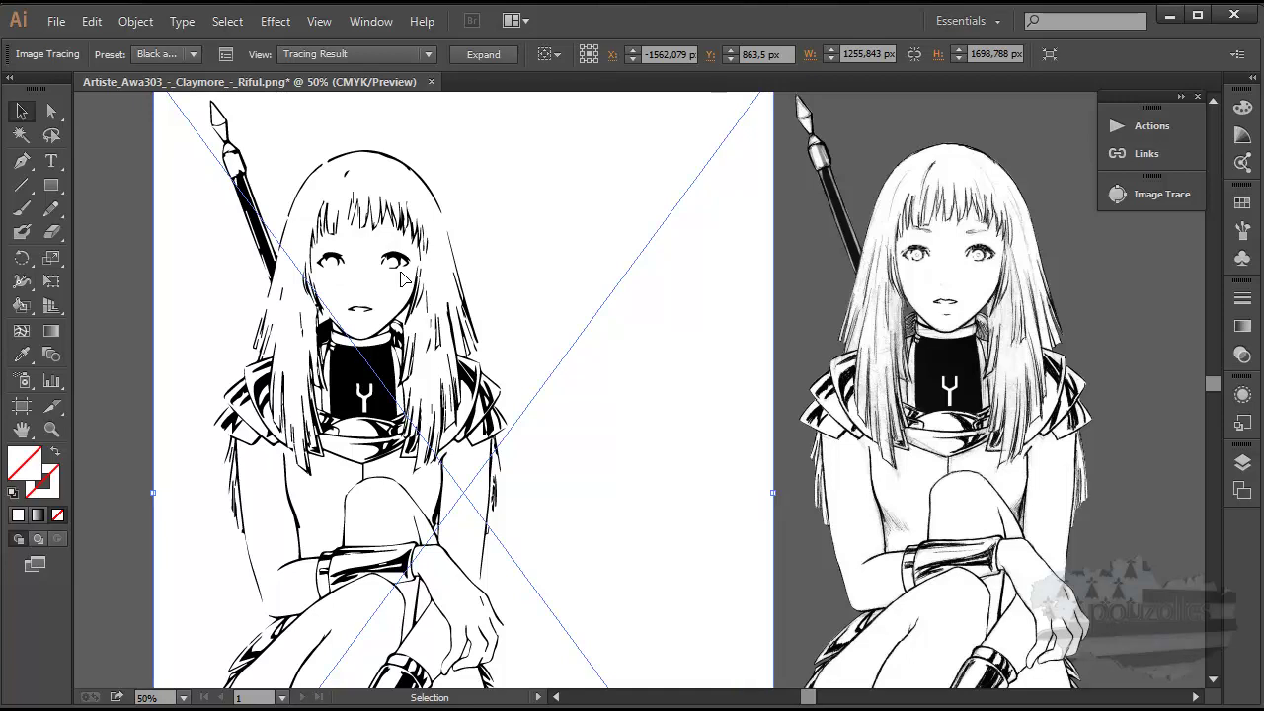
In the Layers panel, move the original <Image> above the Image Trace.
click(865, 277)
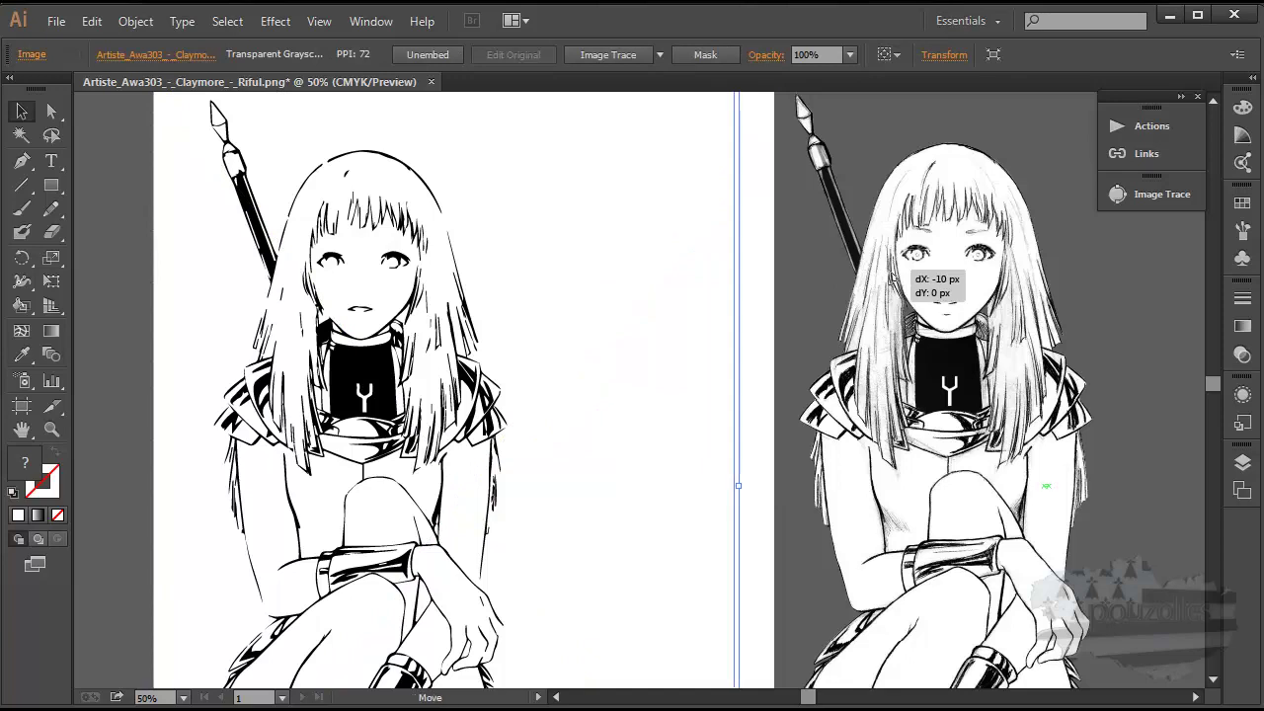
drag(898, 277, 635, 286)
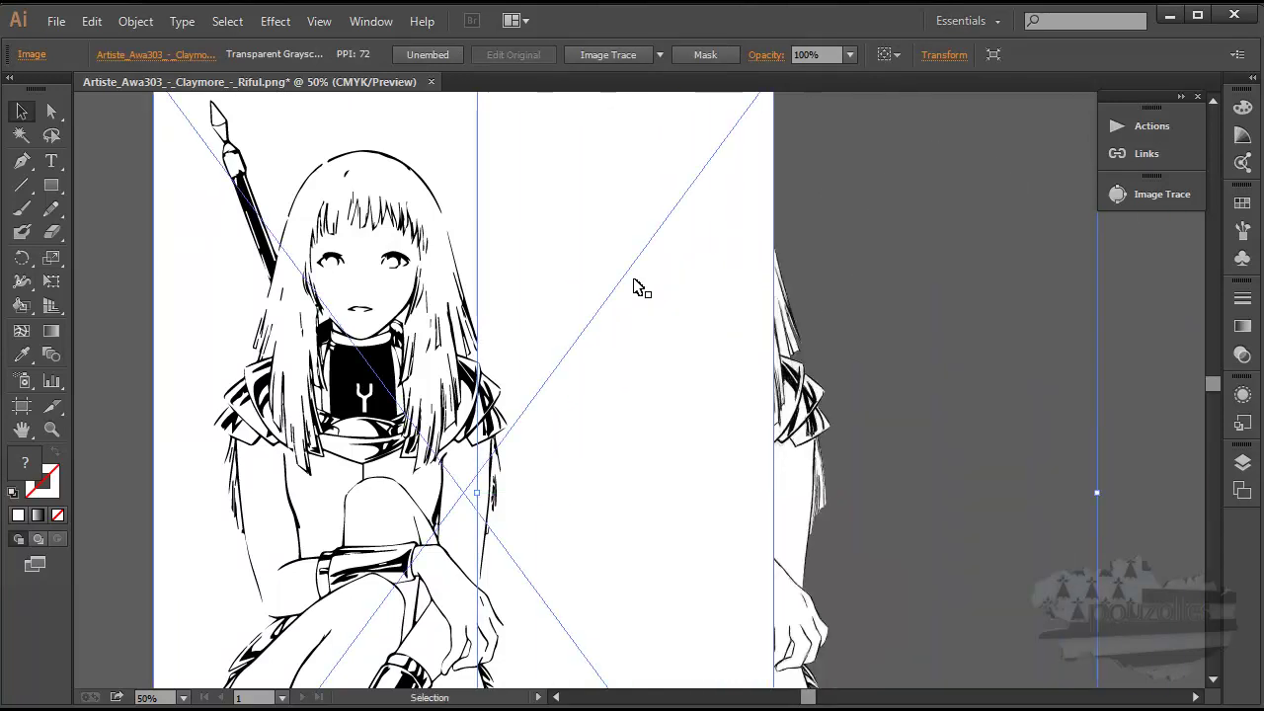
drag(795, 346, 995, 331)
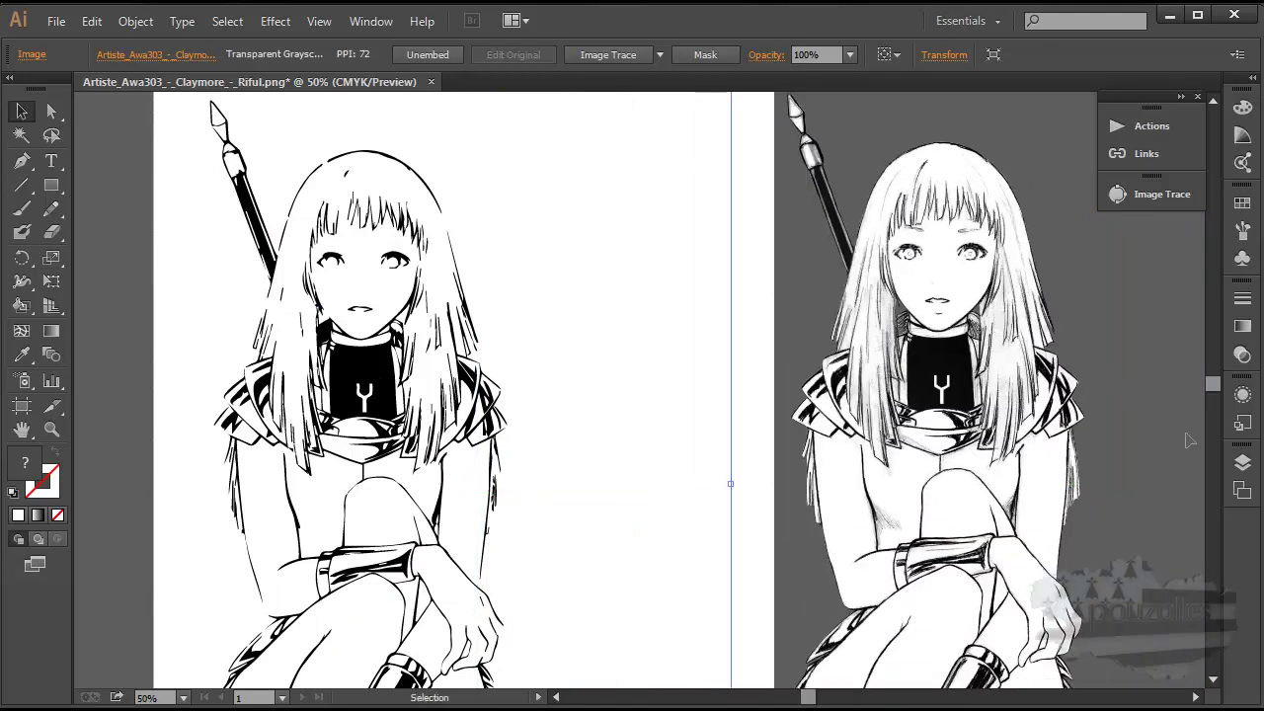
click(1242, 462)
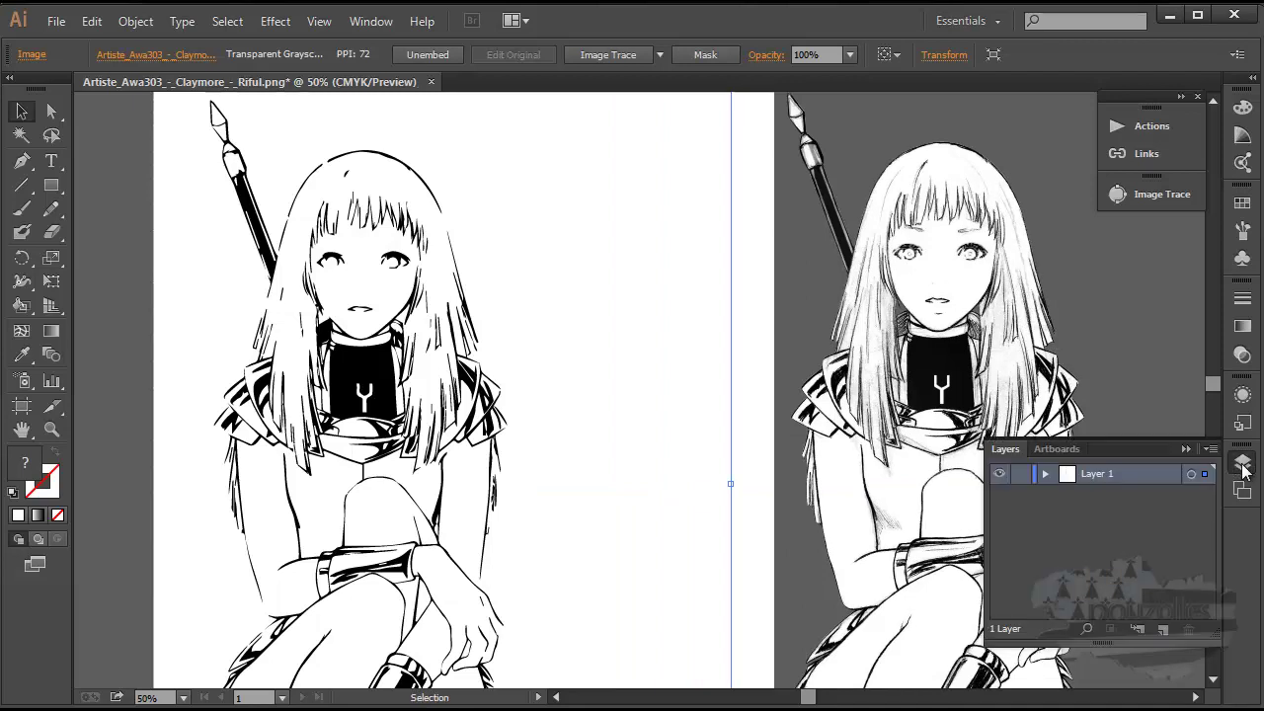
click(1044, 475)
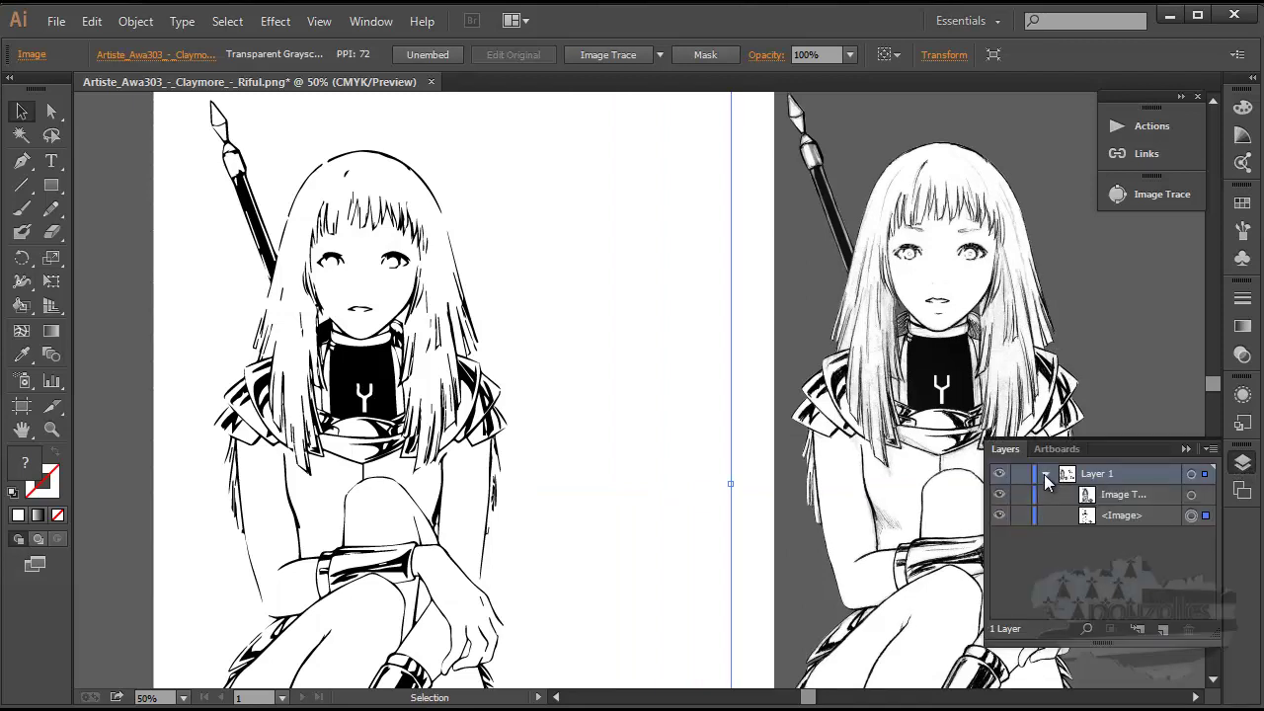
drag(1103, 520, 1109, 494)
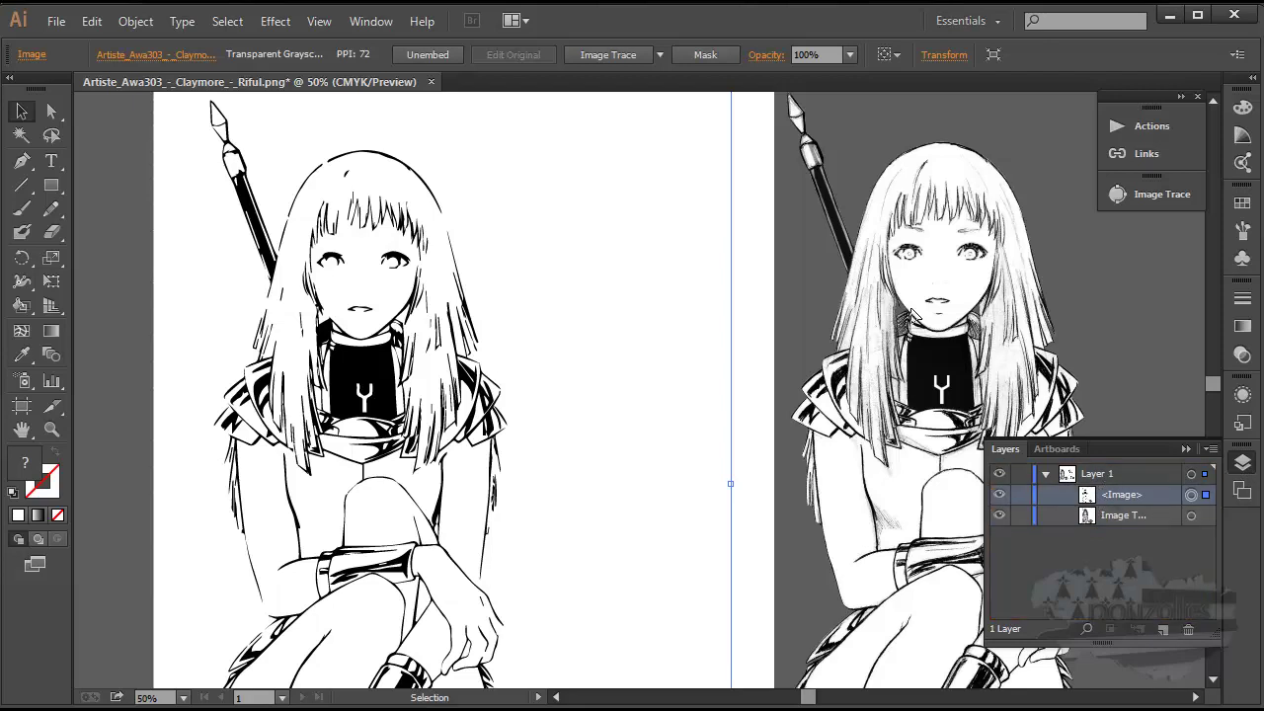
Slide the grayscale image left over the trace and zoom to 100% on the faces.
drag(916, 314, 743, 318)
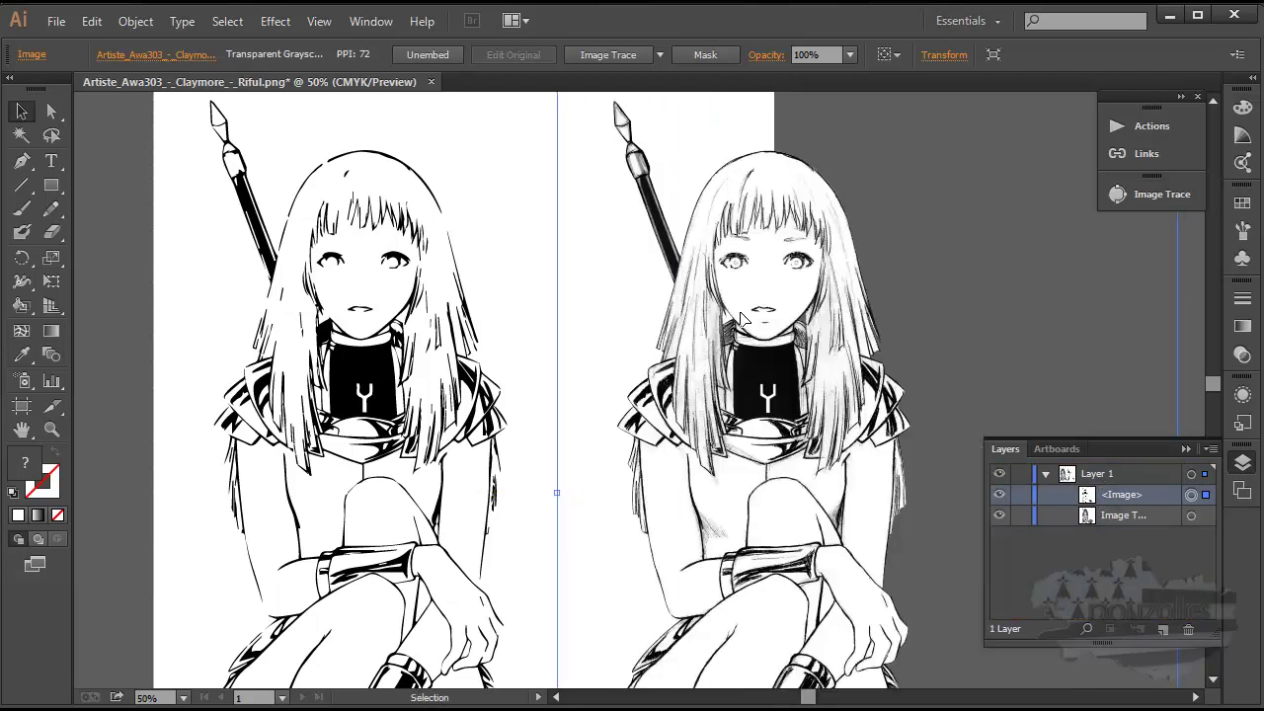
drag(742, 319, 652, 319)
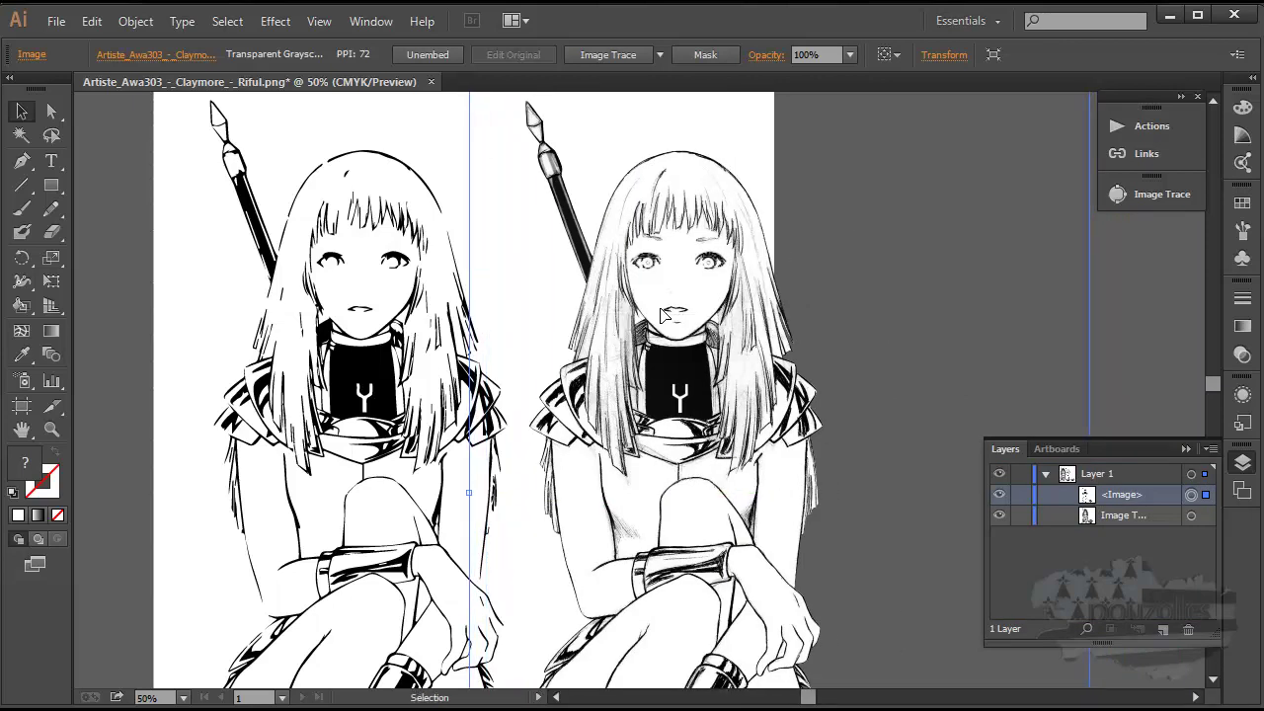
click(52, 428)
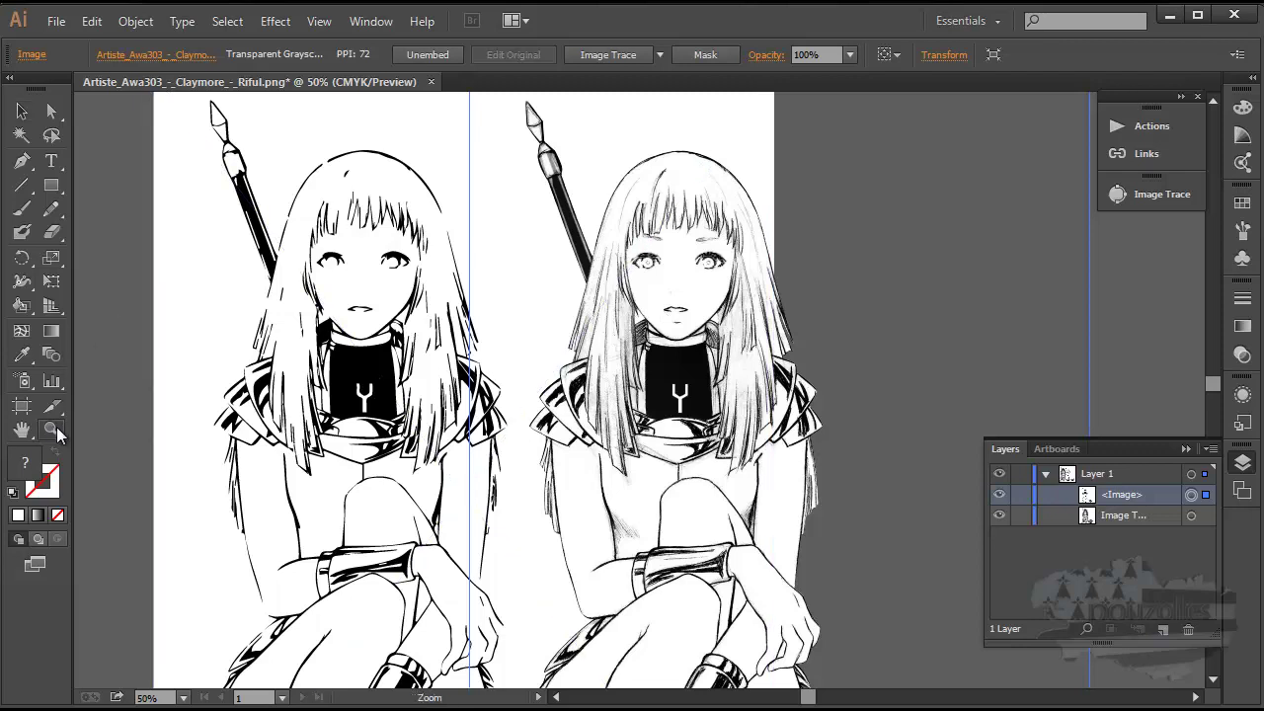
click(464, 276)
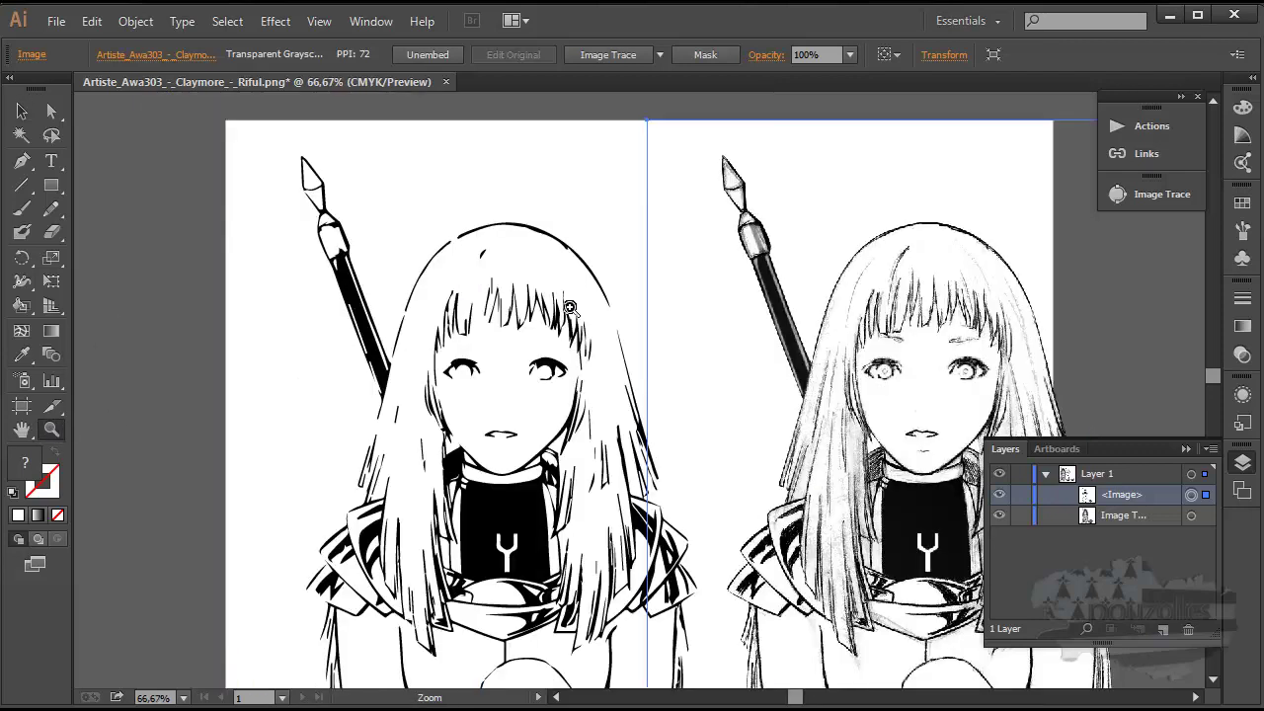
click(662, 354)
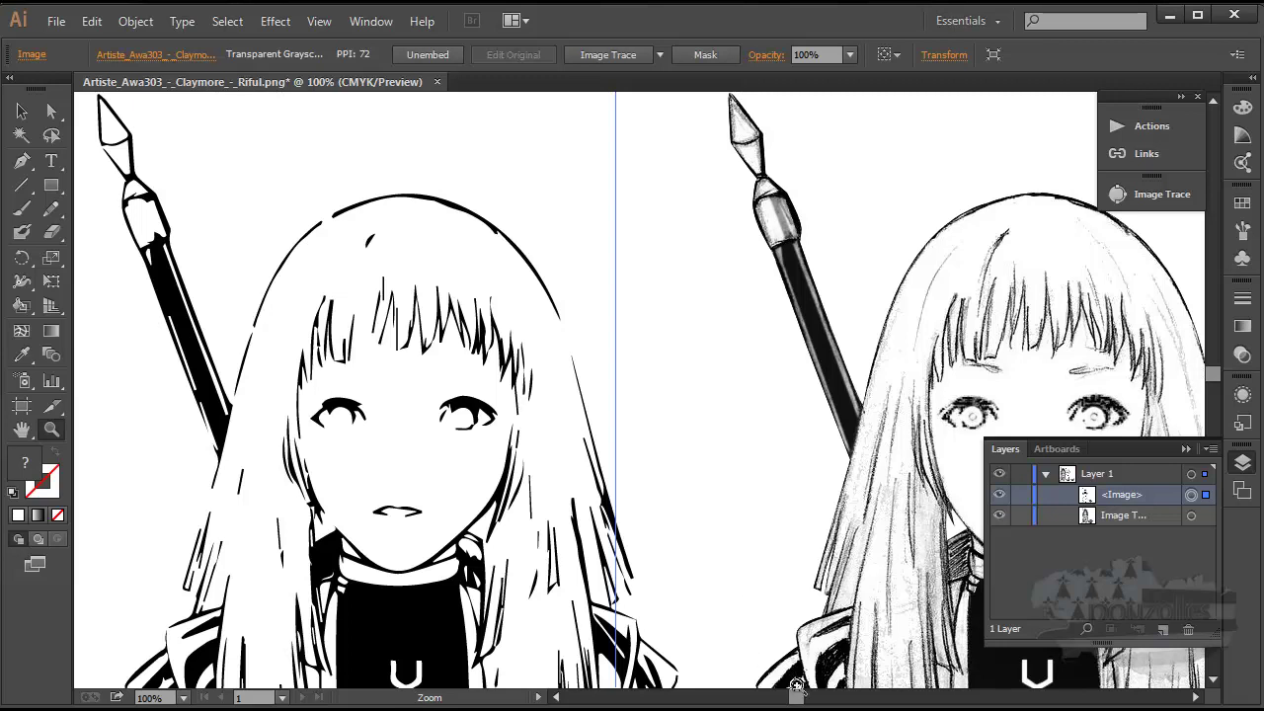
mouse_move(796, 699)
mouse_down()
mouse_move(782, 701)
mouse_move(800, 703)
mouse_up()
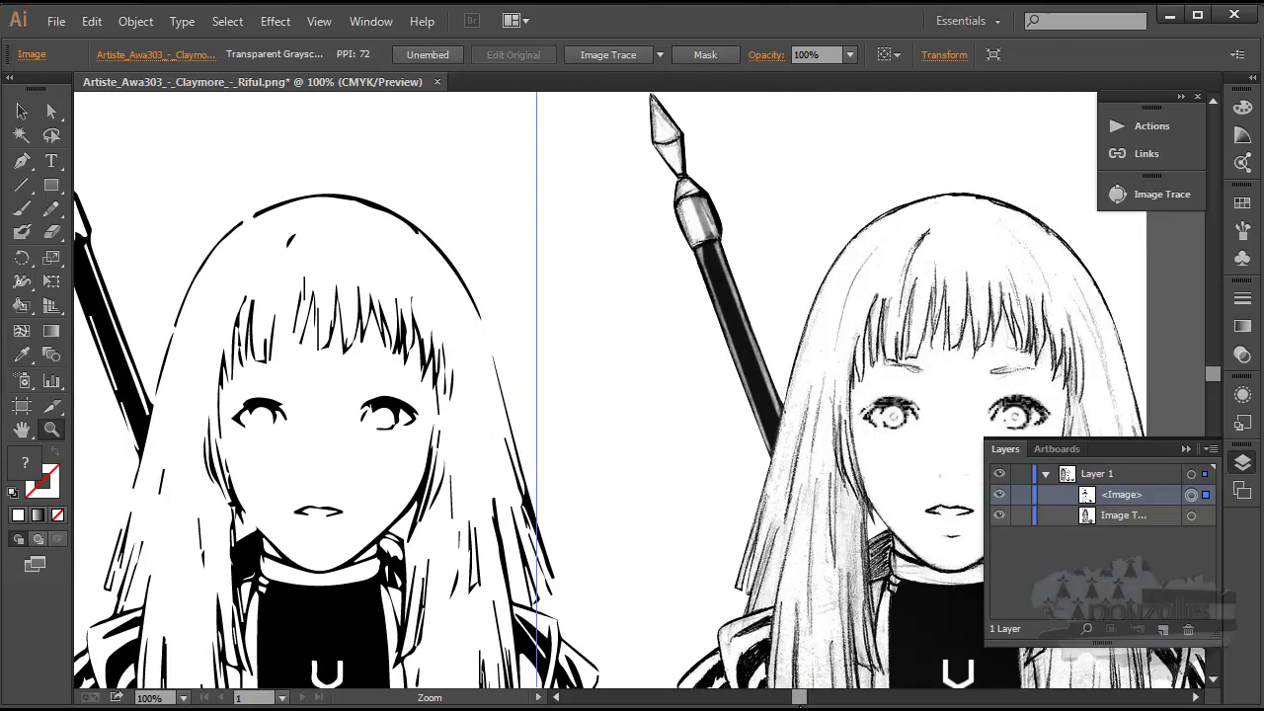
click(1185, 449)
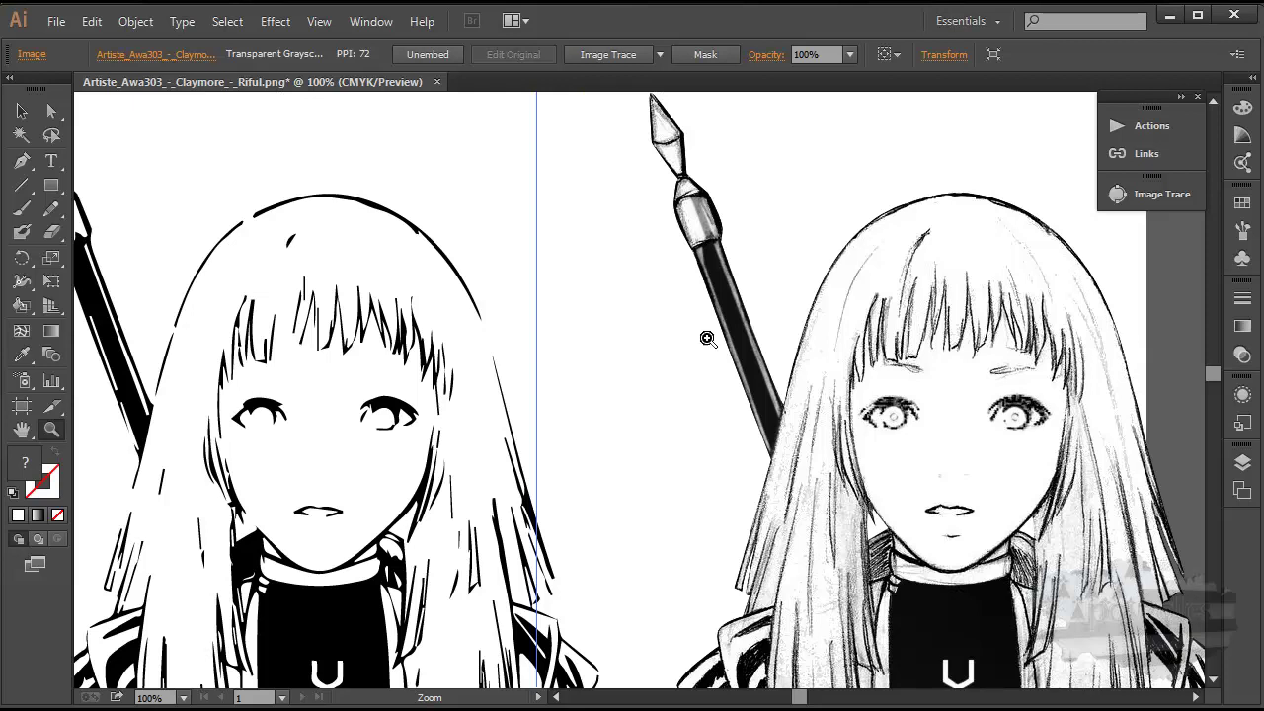
Reselect the image with the Selection tool and open the Window menu.
click(22, 112)
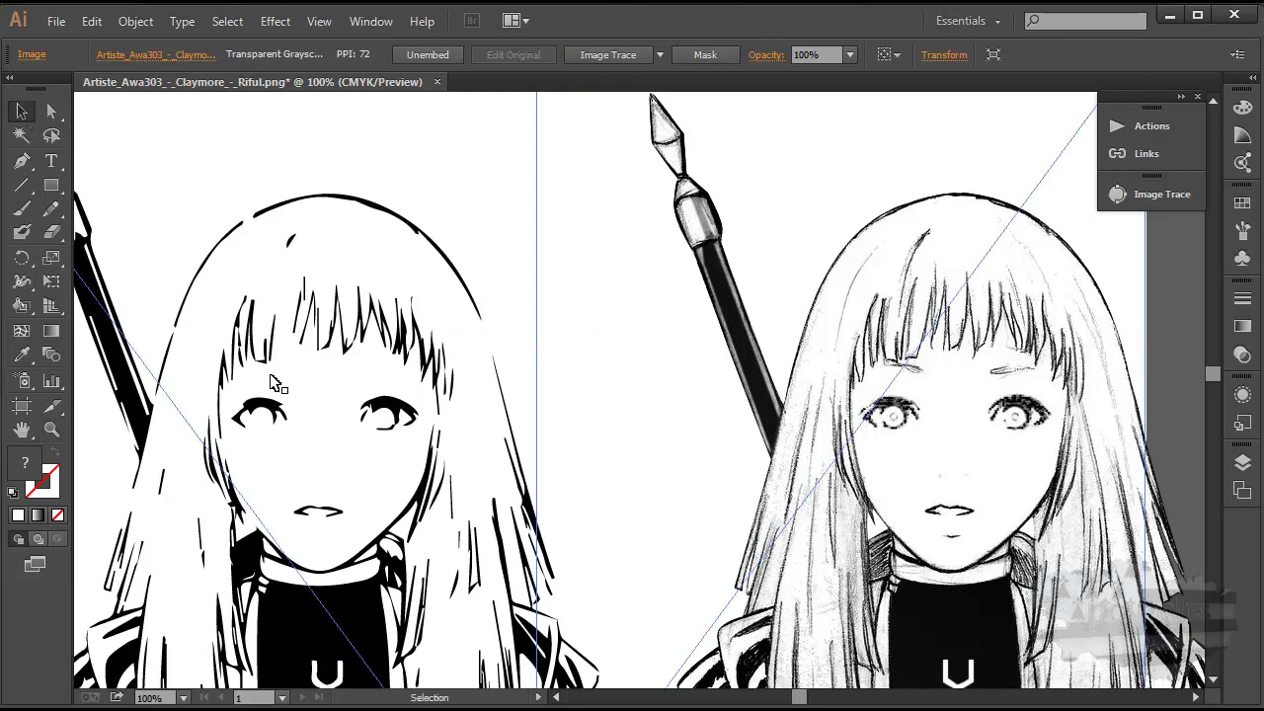
click(491, 350)
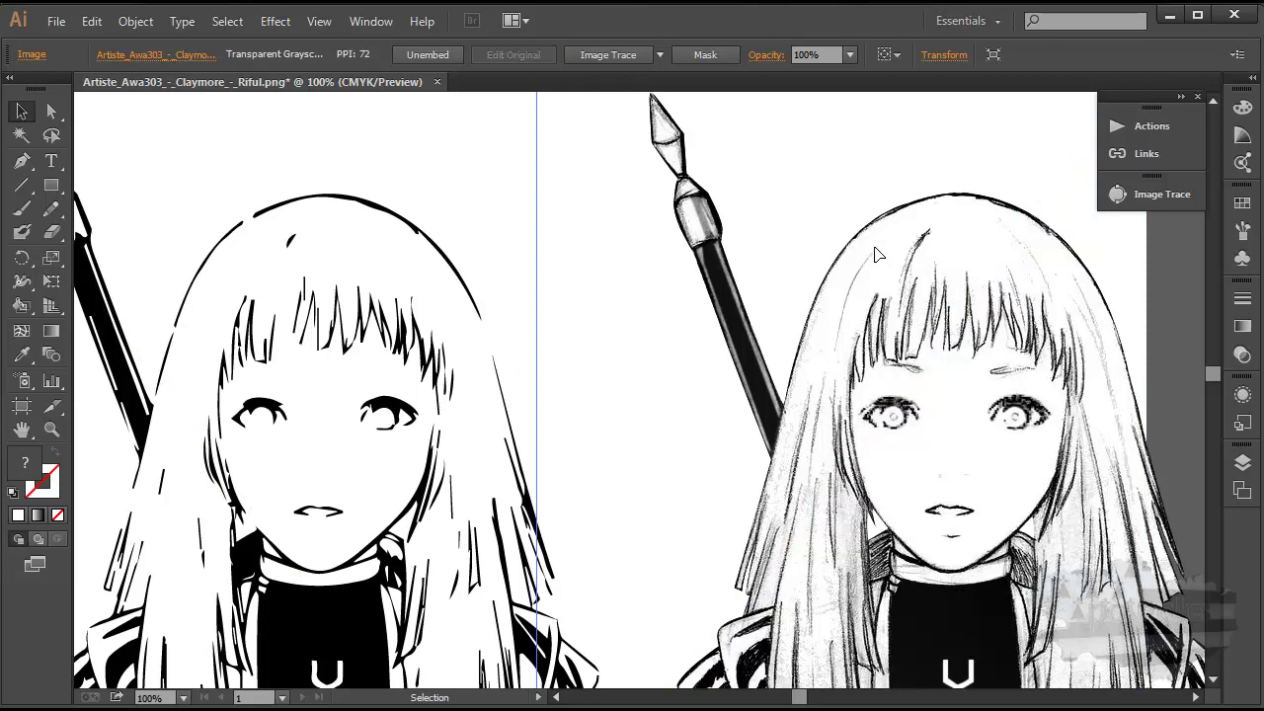
click(375, 262)
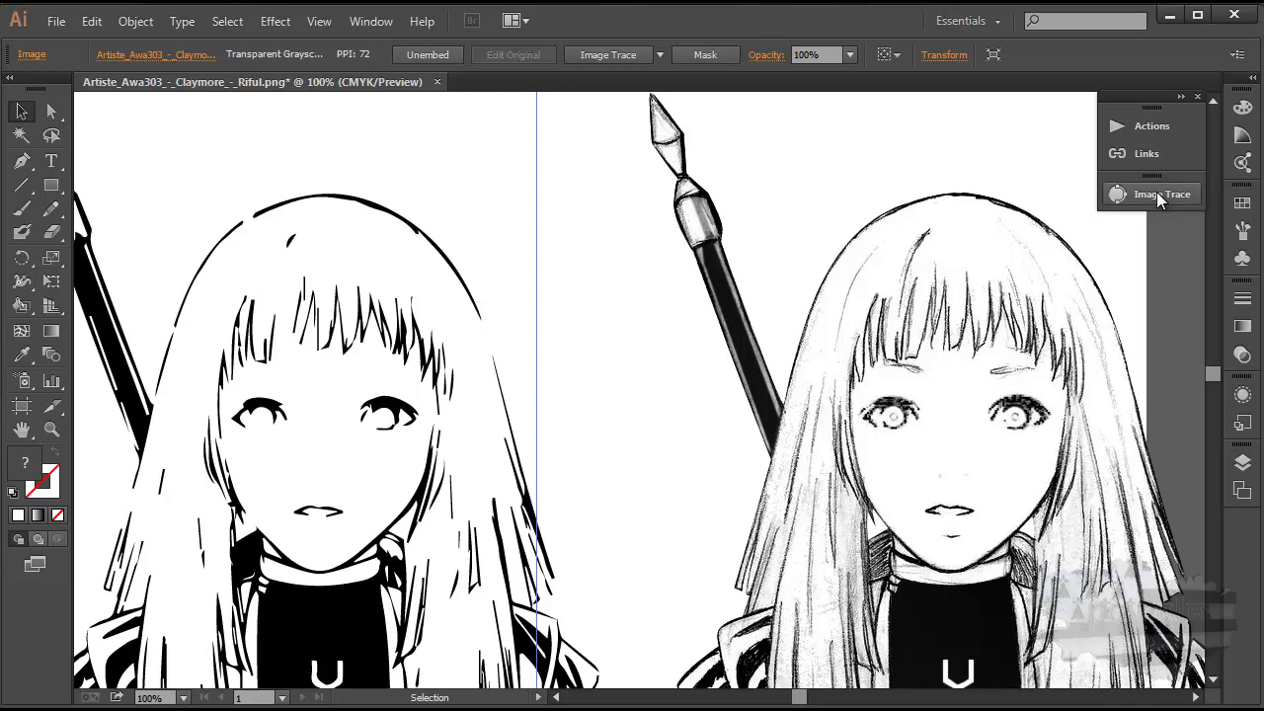
click(363, 23)
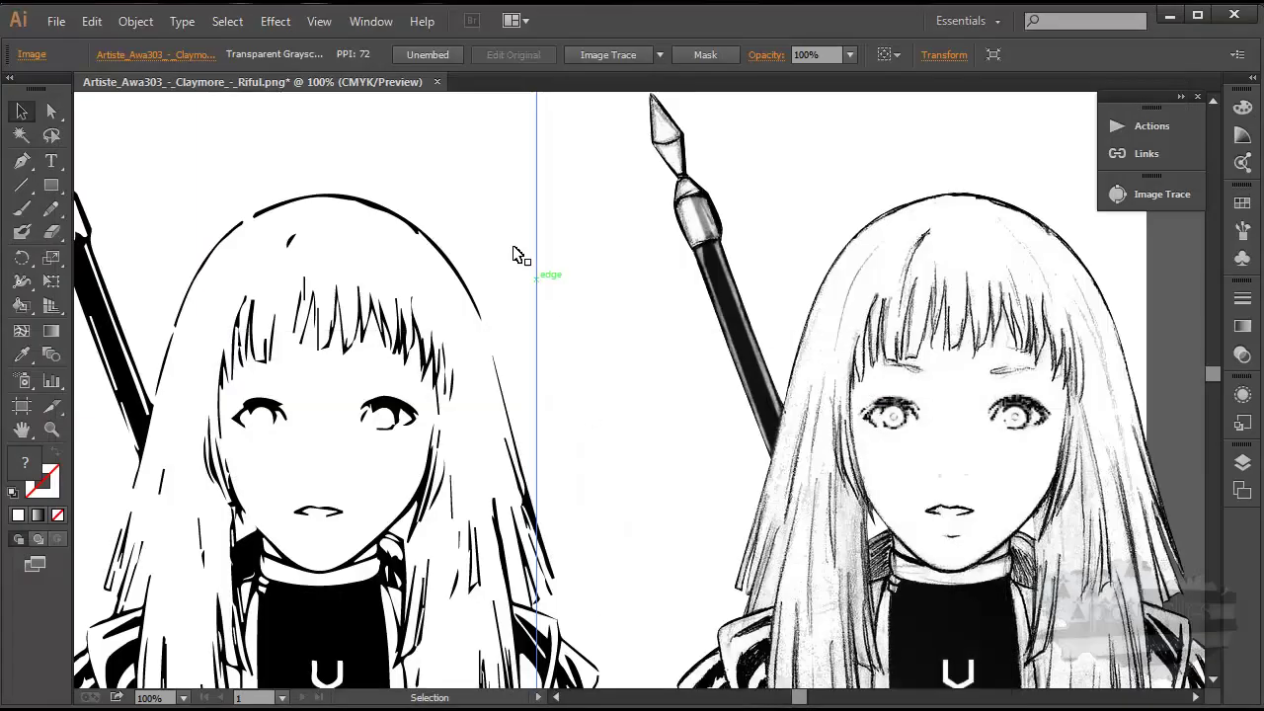
click(371, 22)
Open the Image Trace panel, preview the Black and White Logo preset, and adjust the threshold.
click(1154, 196)
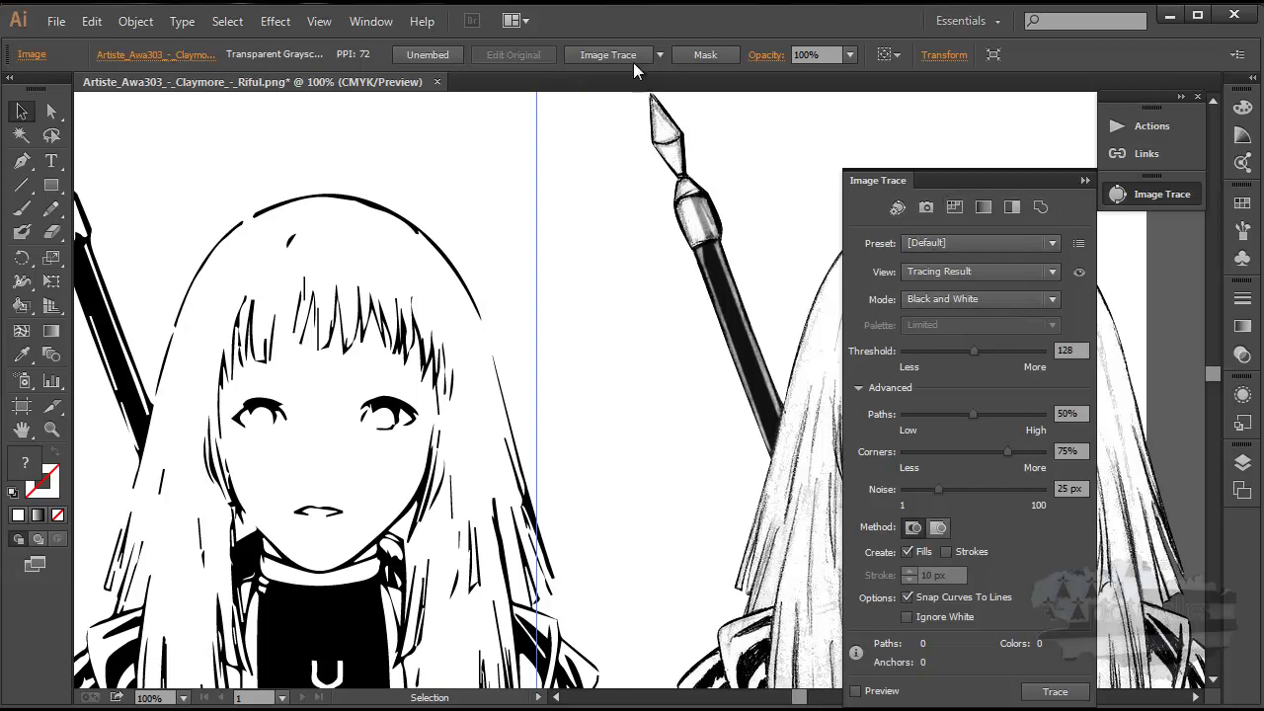
click(658, 53)
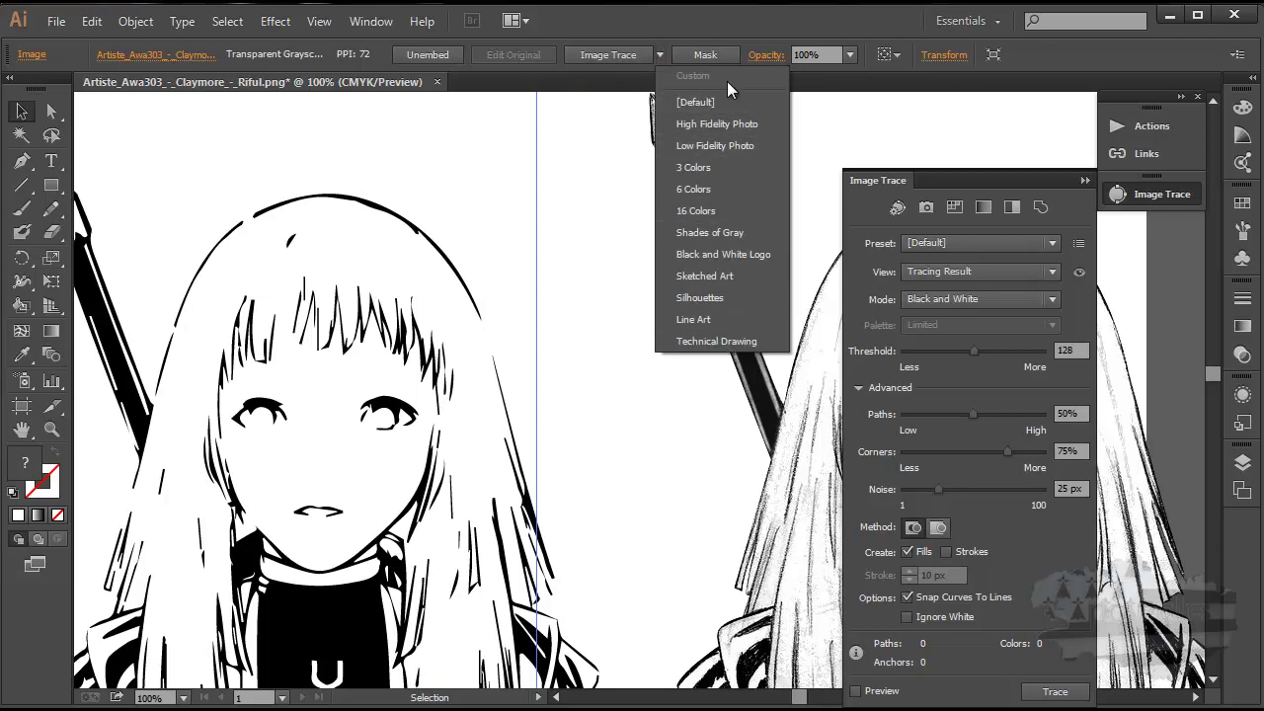
click(659, 53)
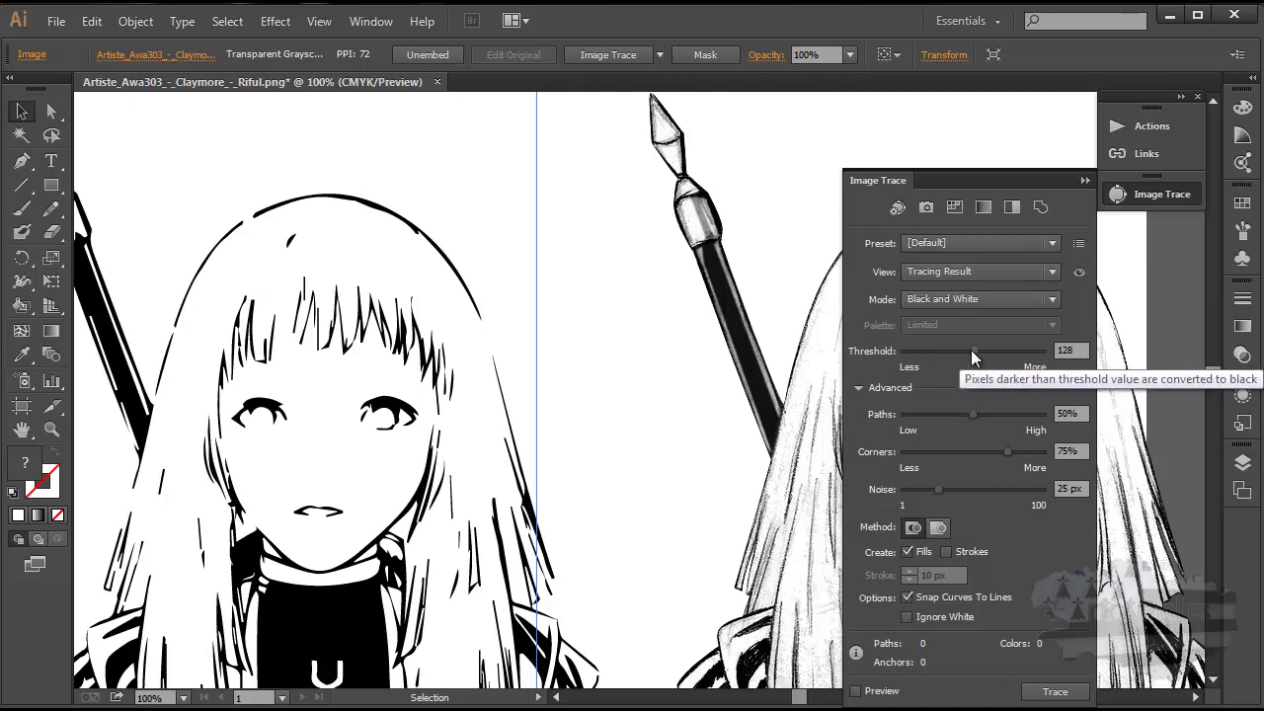
mouse_move(974, 350)
mouse_down()
mouse_move(934, 352)
mouse_move(949, 351)
mouse_up()
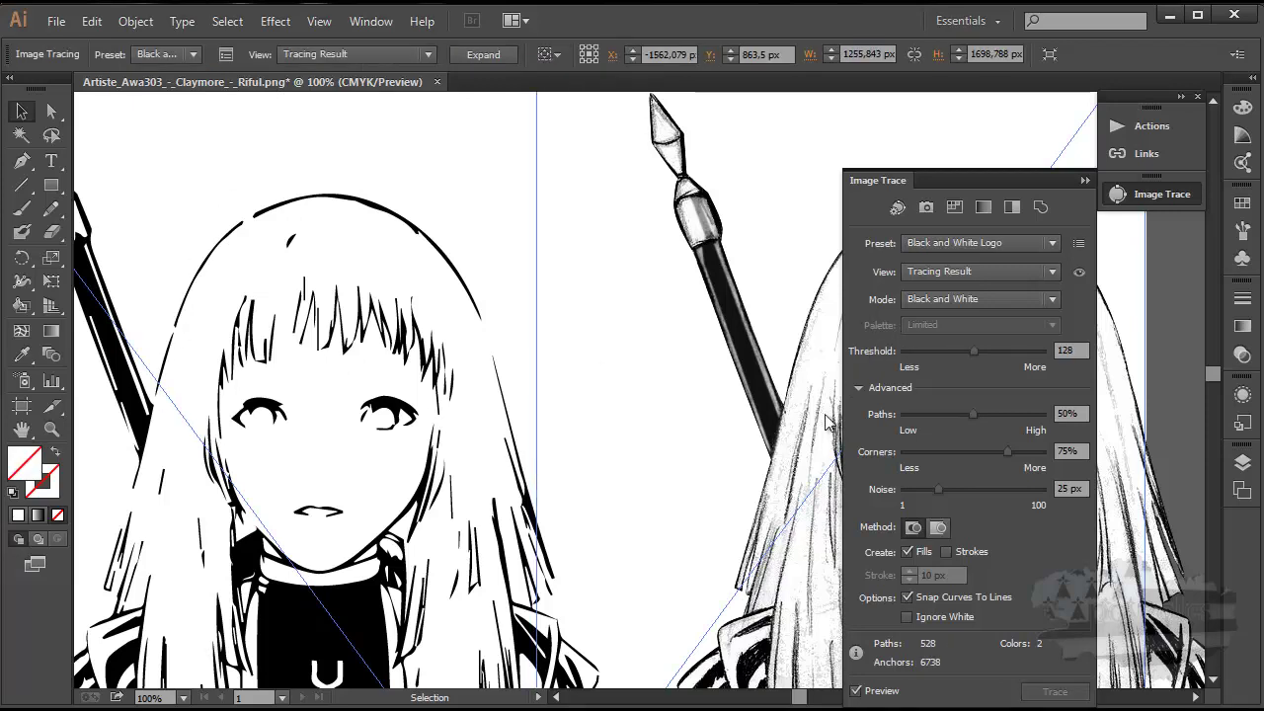
Try thresholds 75 and 186, settle on 168, and collapse the Image Trace panel.
click(945, 349)
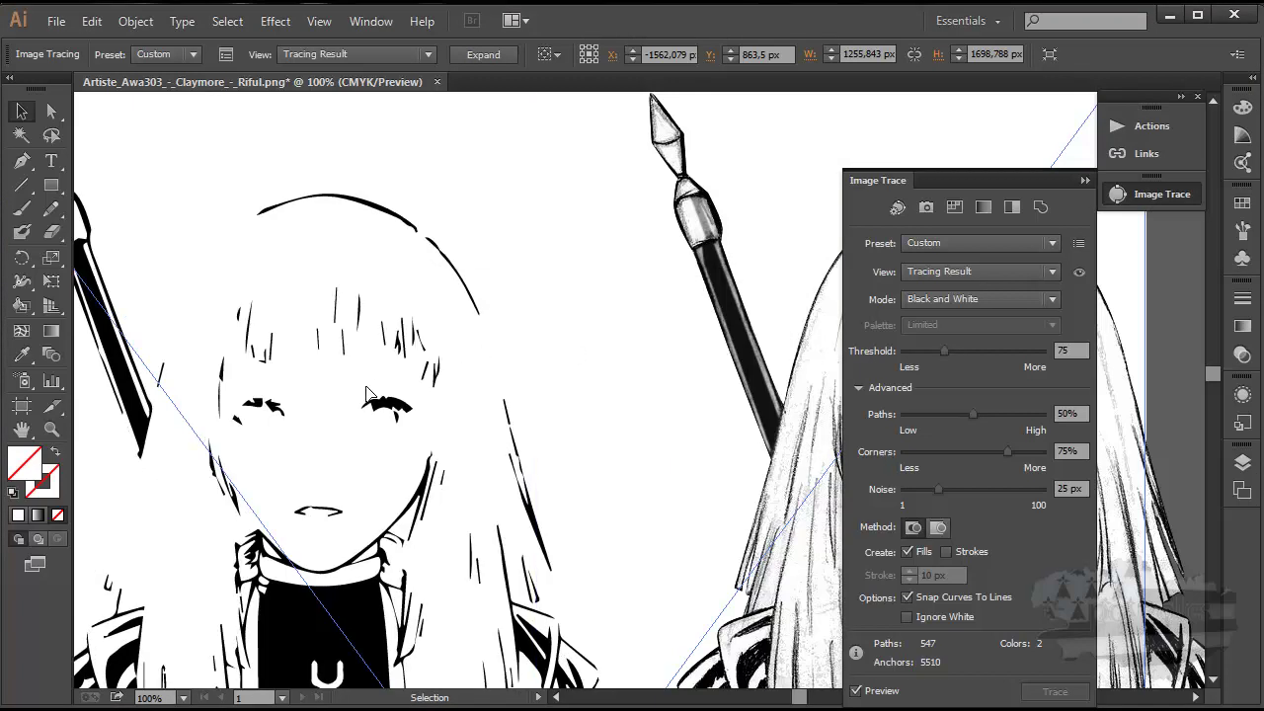
mouse_move(972, 352)
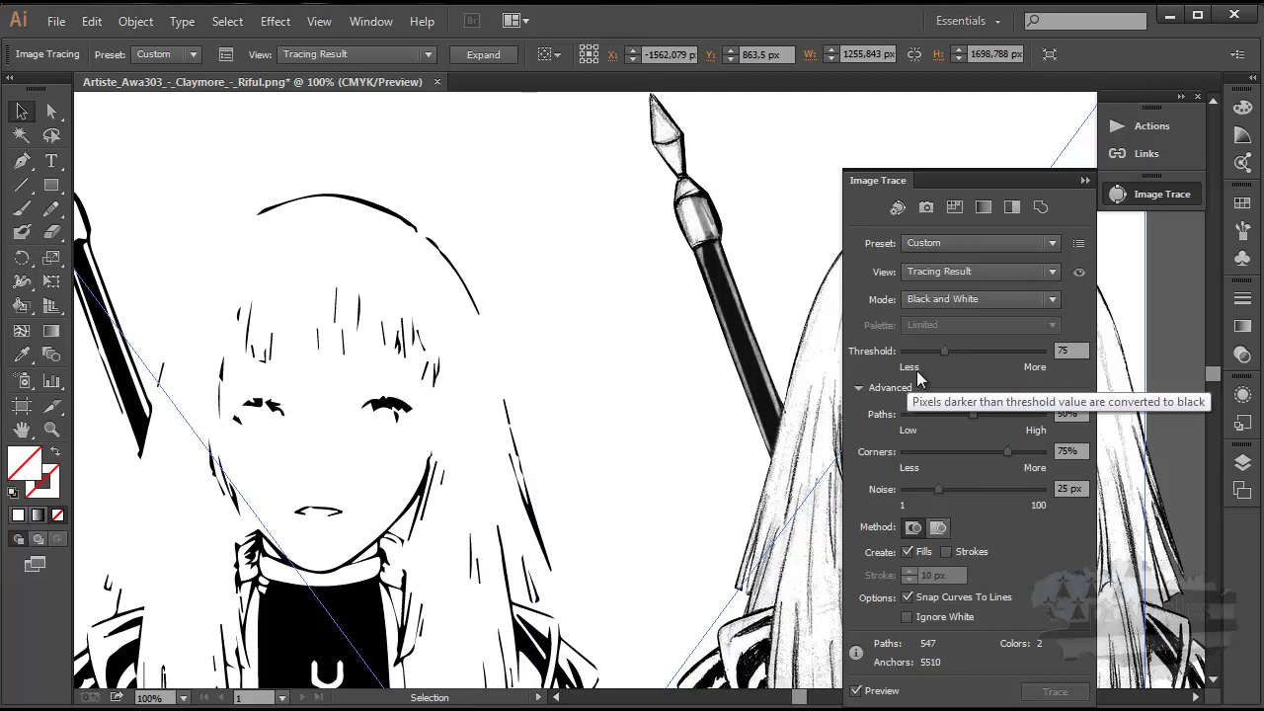
click(1006, 352)
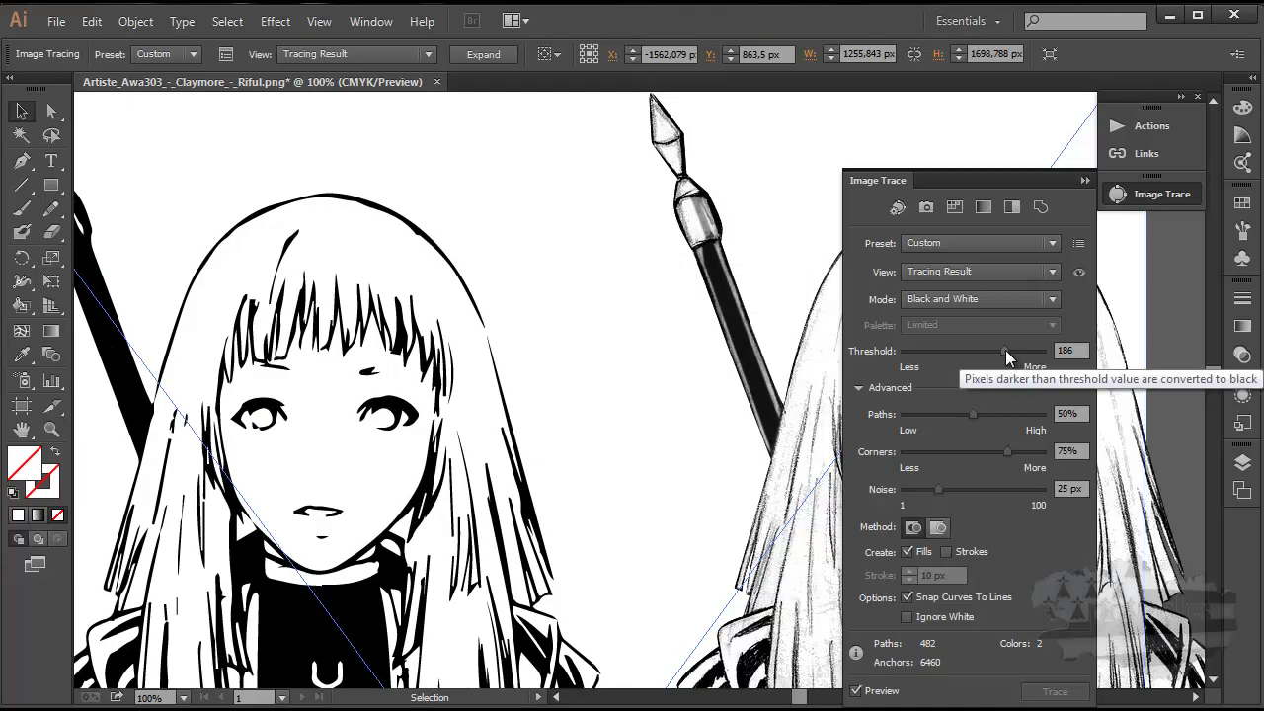
drag(1005, 354, 995, 357)
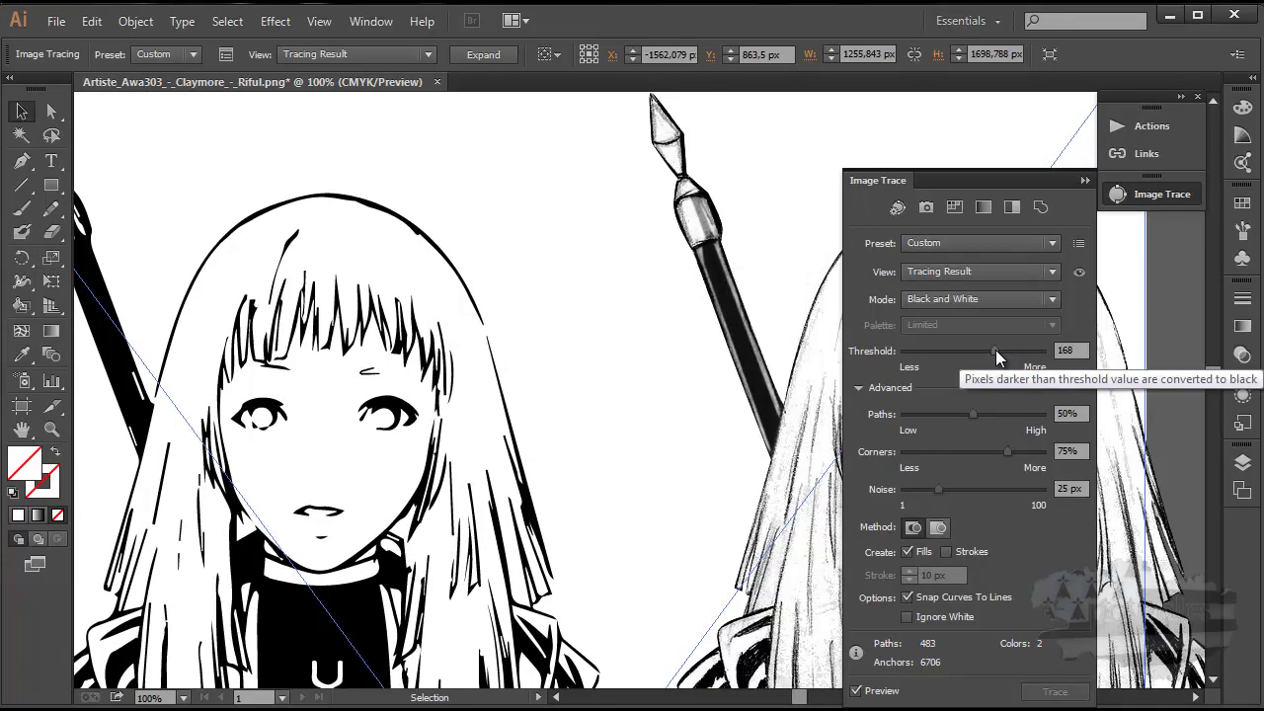
click(1085, 181)
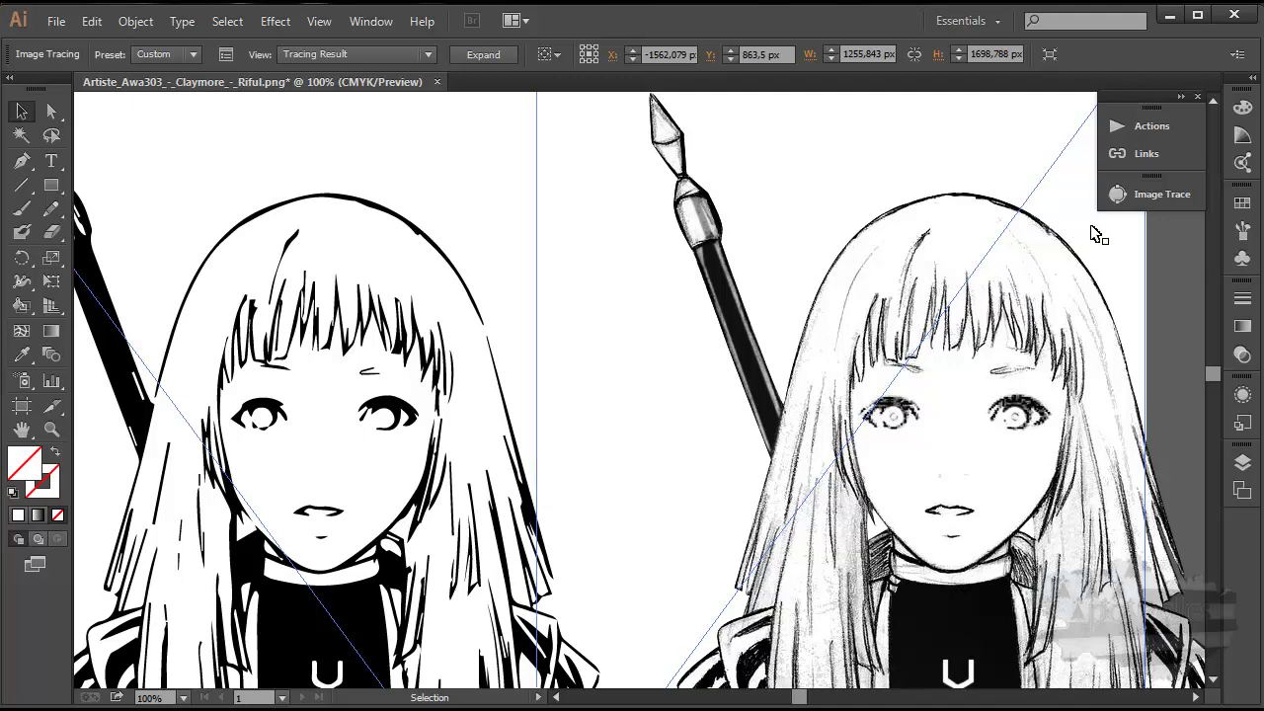
In the Advanced trace settings, set Noise to 1 px and Corners to 0%.
click(1118, 194)
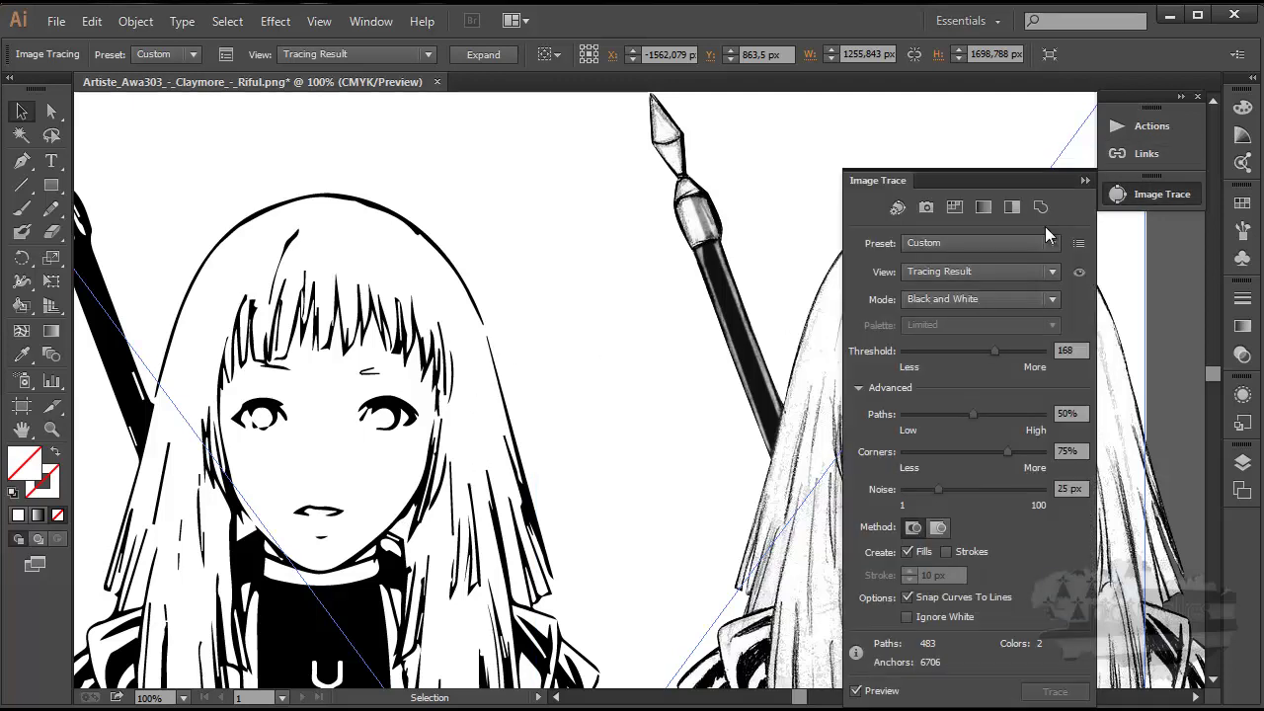
click(858, 388)
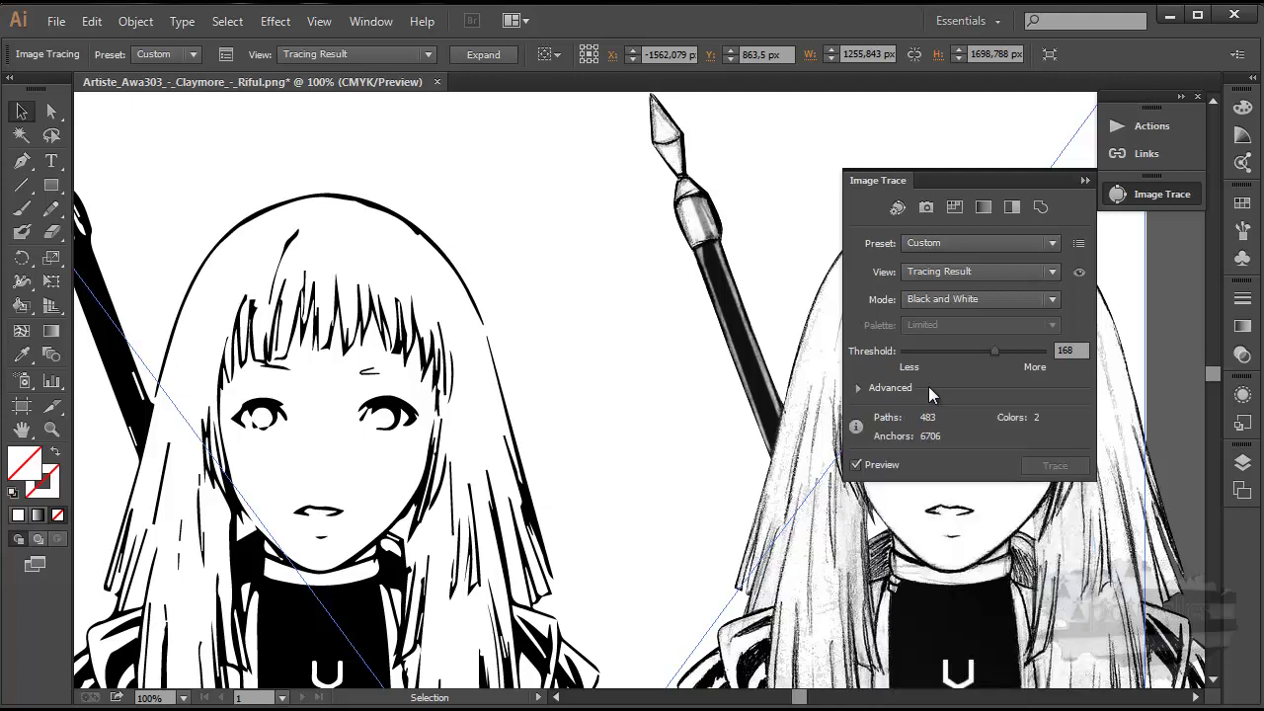
click(858, 388)
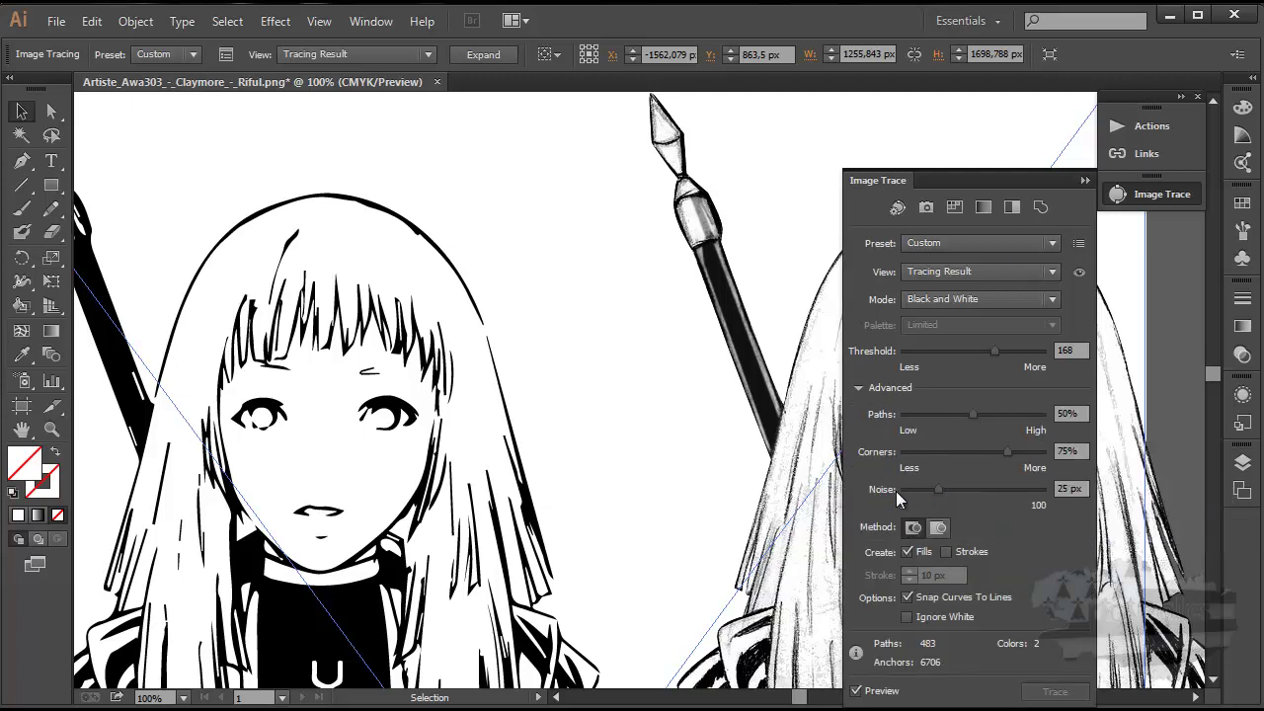
drag(938, 489, 898, 486)
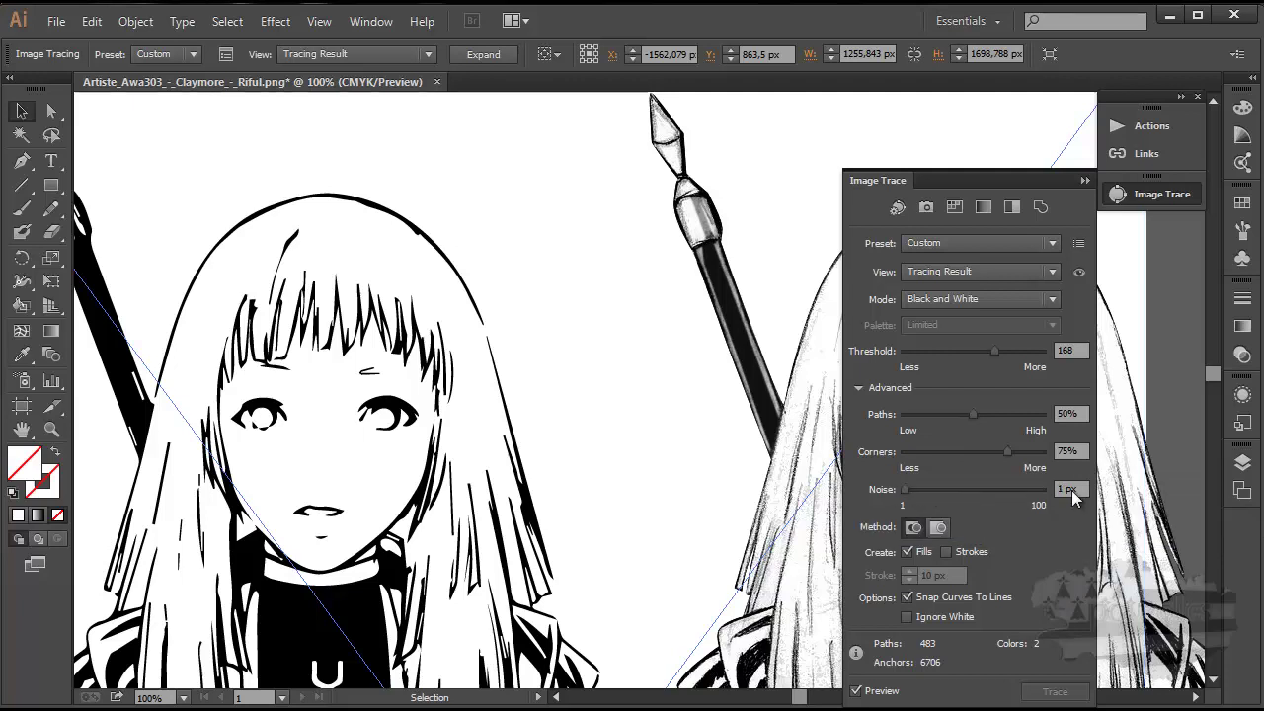
key(Return)
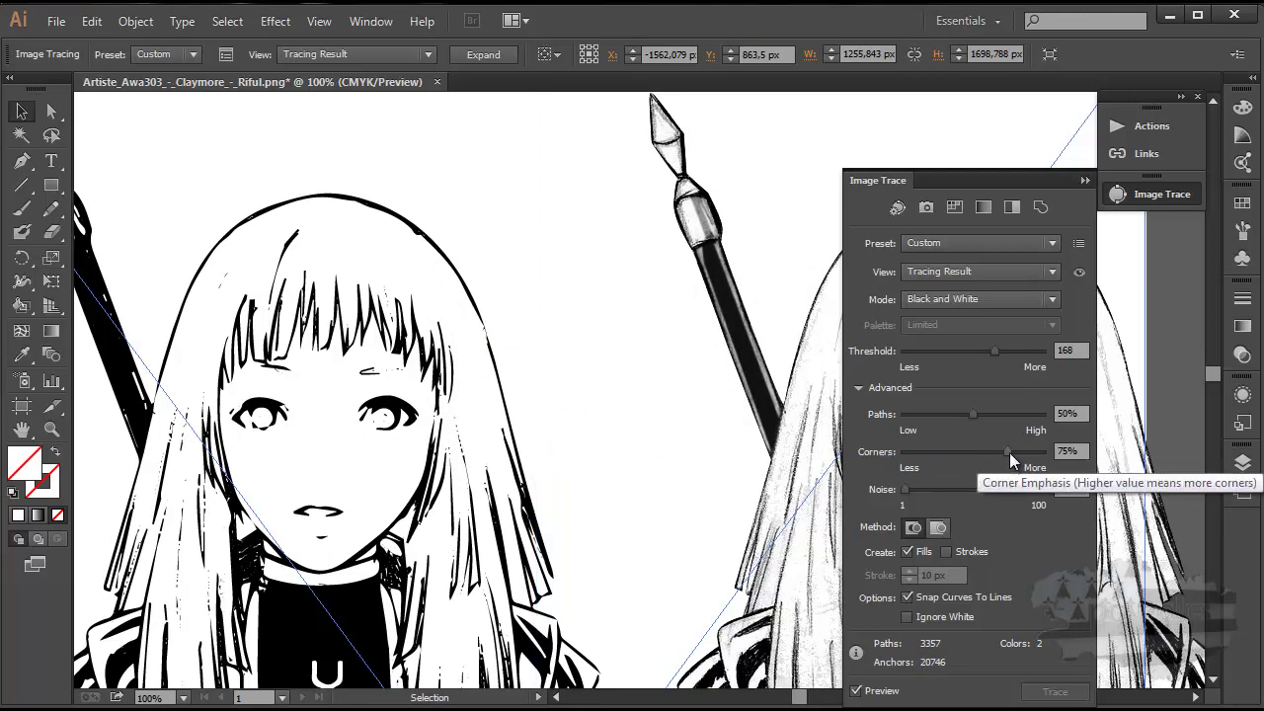
drag(1009, 452, 966, 453)
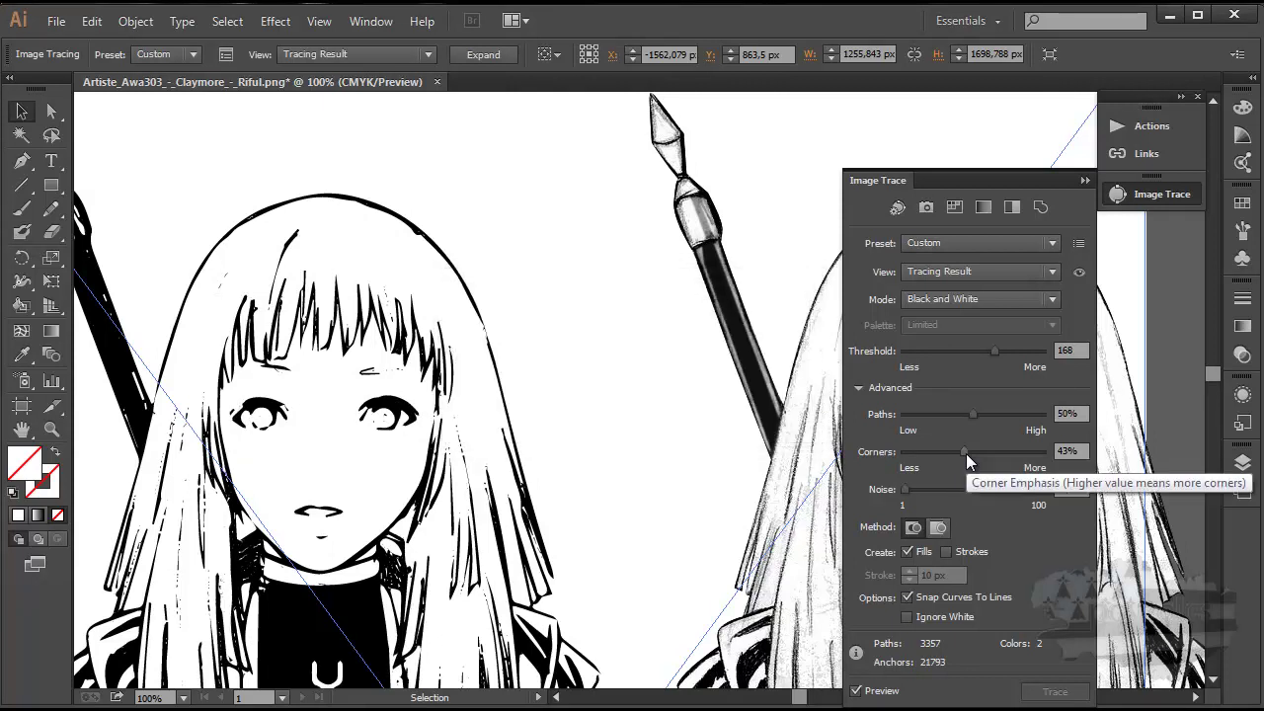
mouse_move(965, 453)
mouse_down()
mouse_move(1033, 461)
mouse_move(903, 456)
mouse_up()
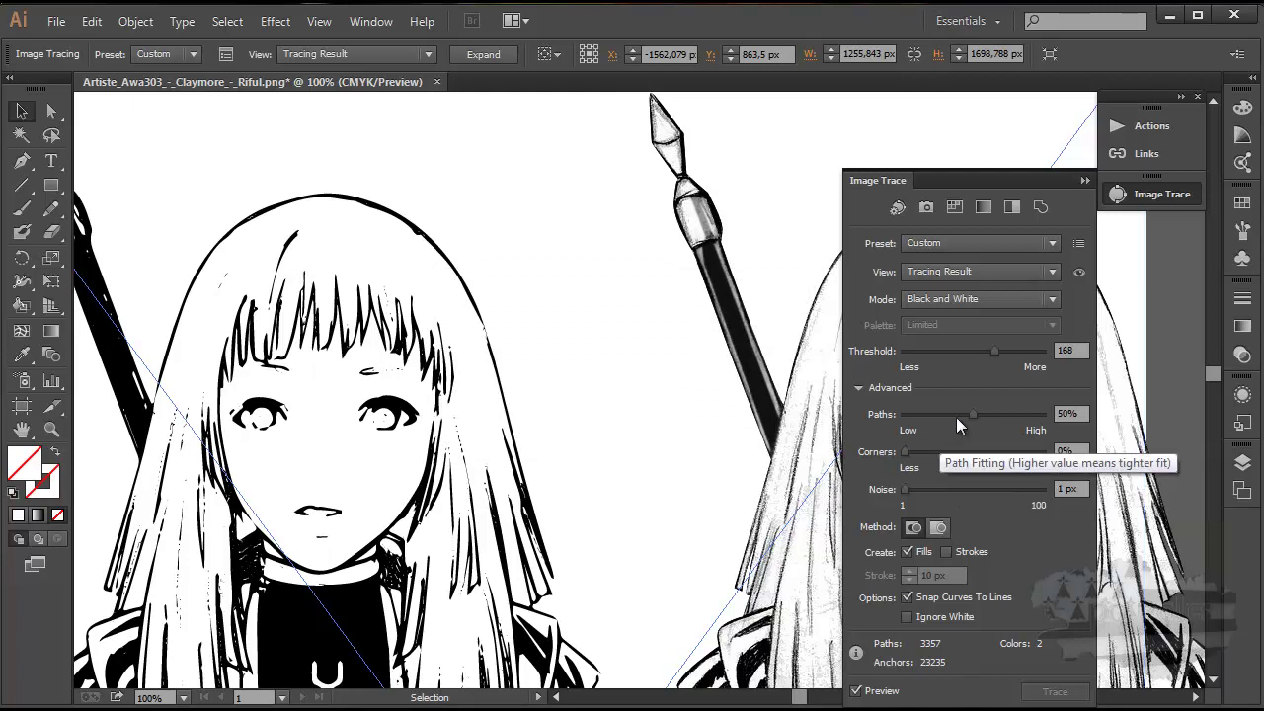
Set Image Trace Paths to 88% and raise Threshold from 188 to 208 for bolder lines.
drag(972, 412, 939, 414)
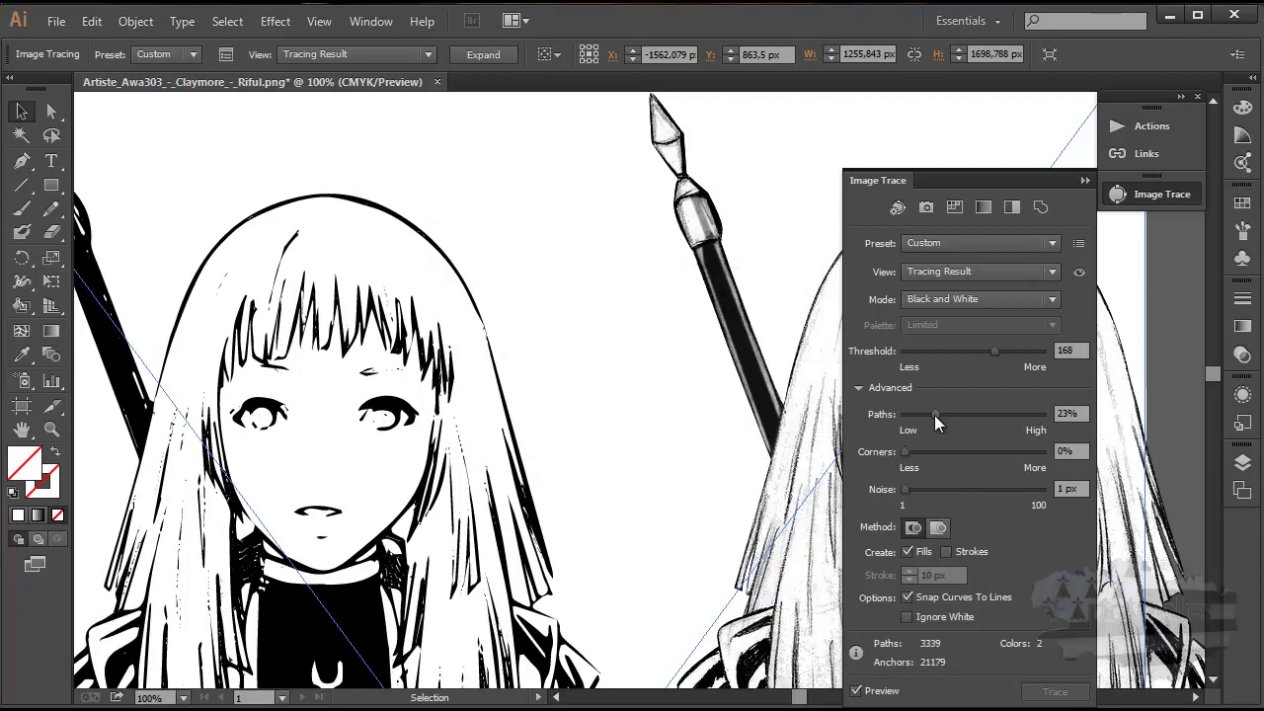
drag(1021, 417, 1026, 417)
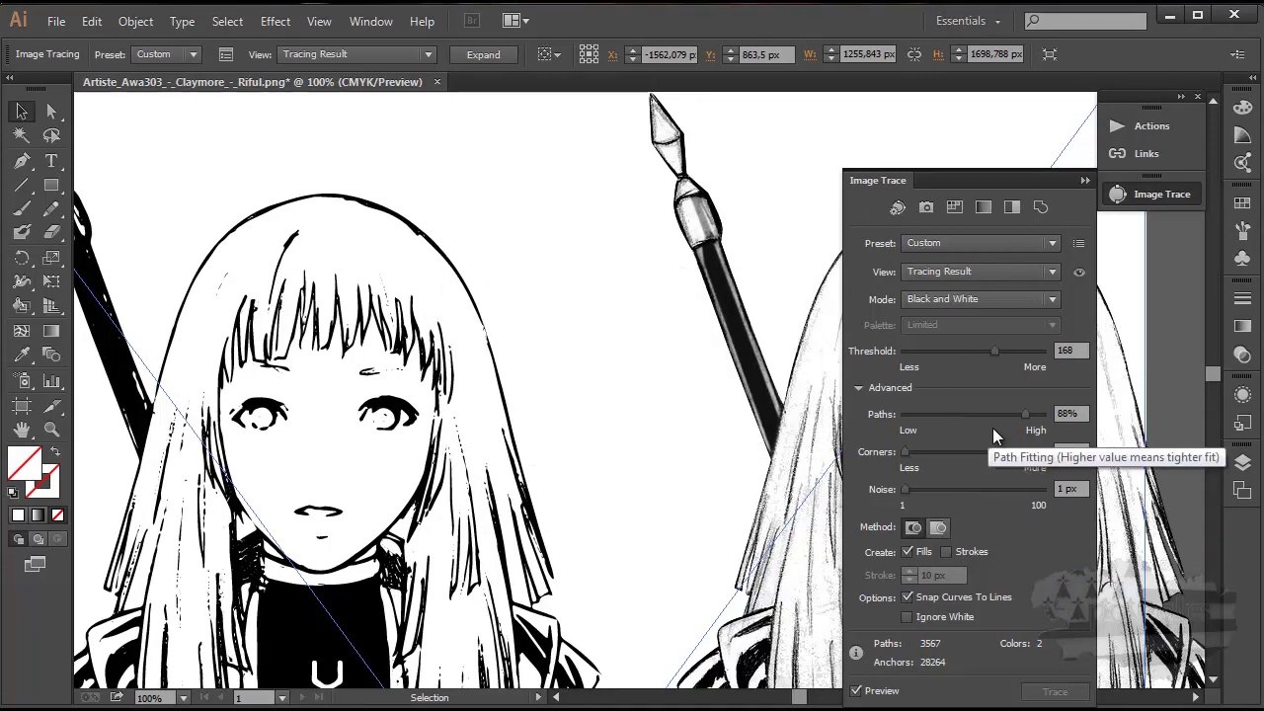
click(1006, 351)
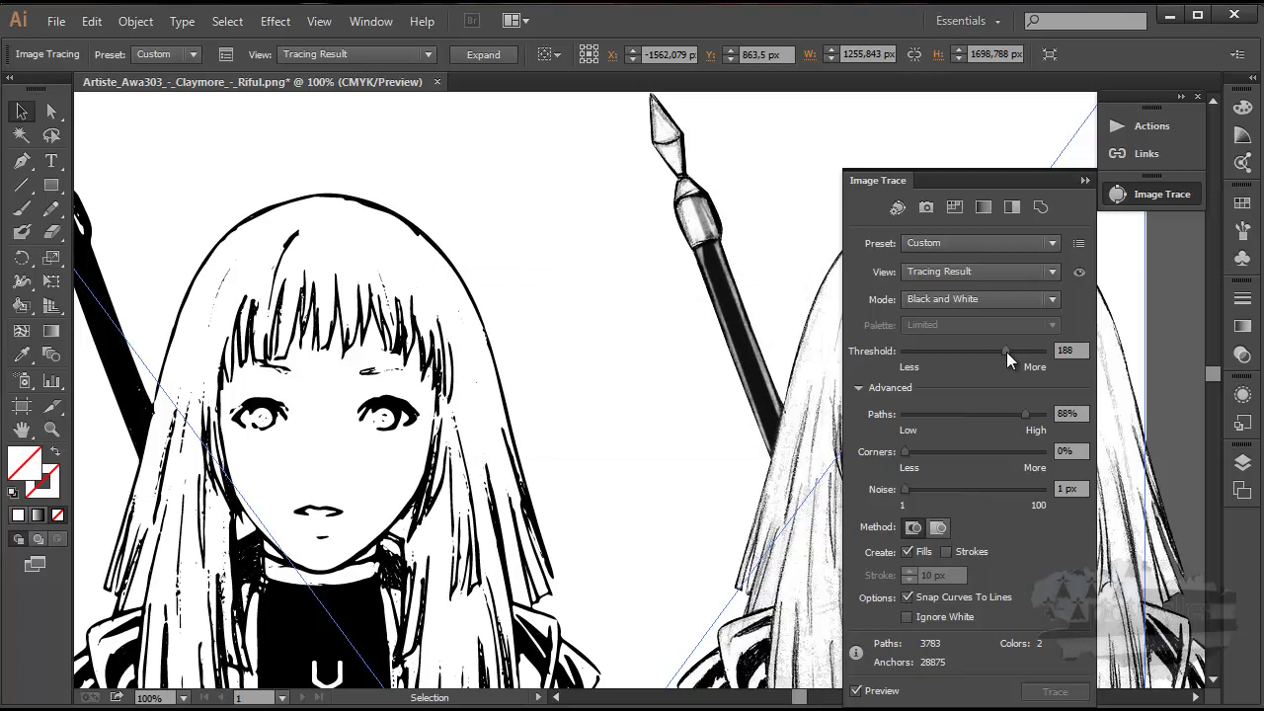
drag(1014, 351, 1017, 351)
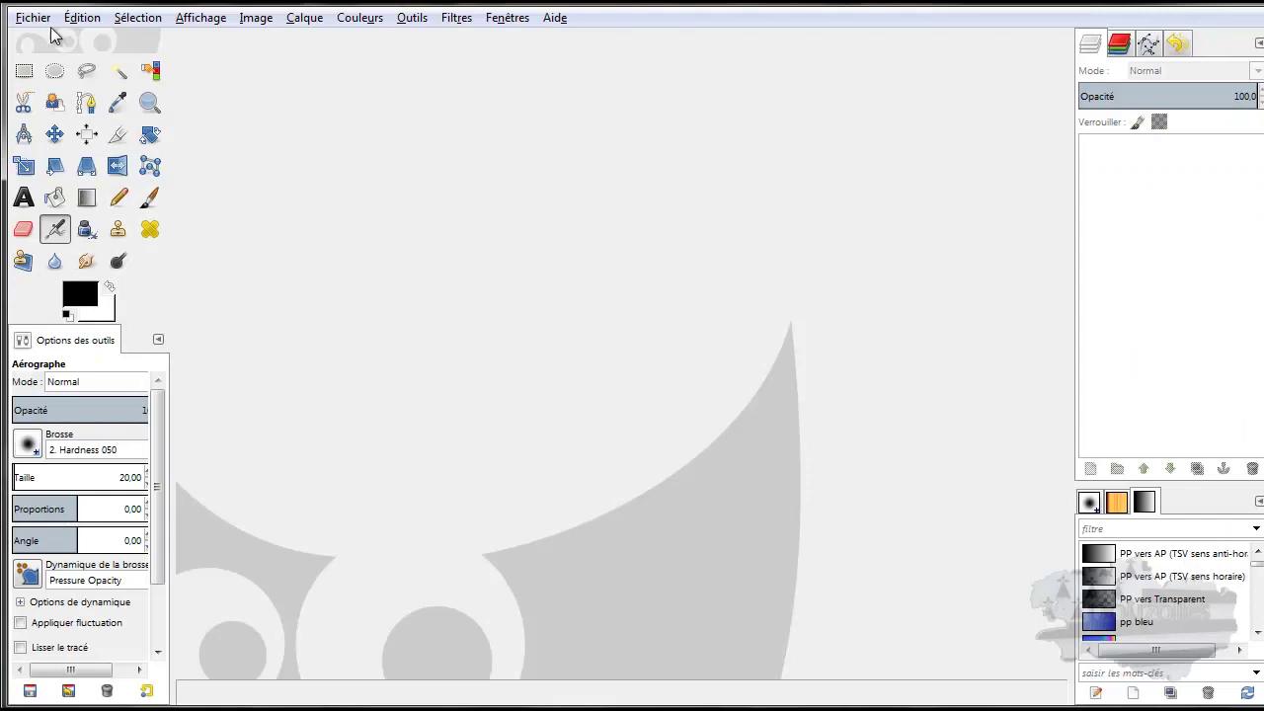
Open Artiste_Awa303_-_Claymore_-_Riful.png from Pictures > Nouveau dossier > Nouveau dossier.
click(33, 18)
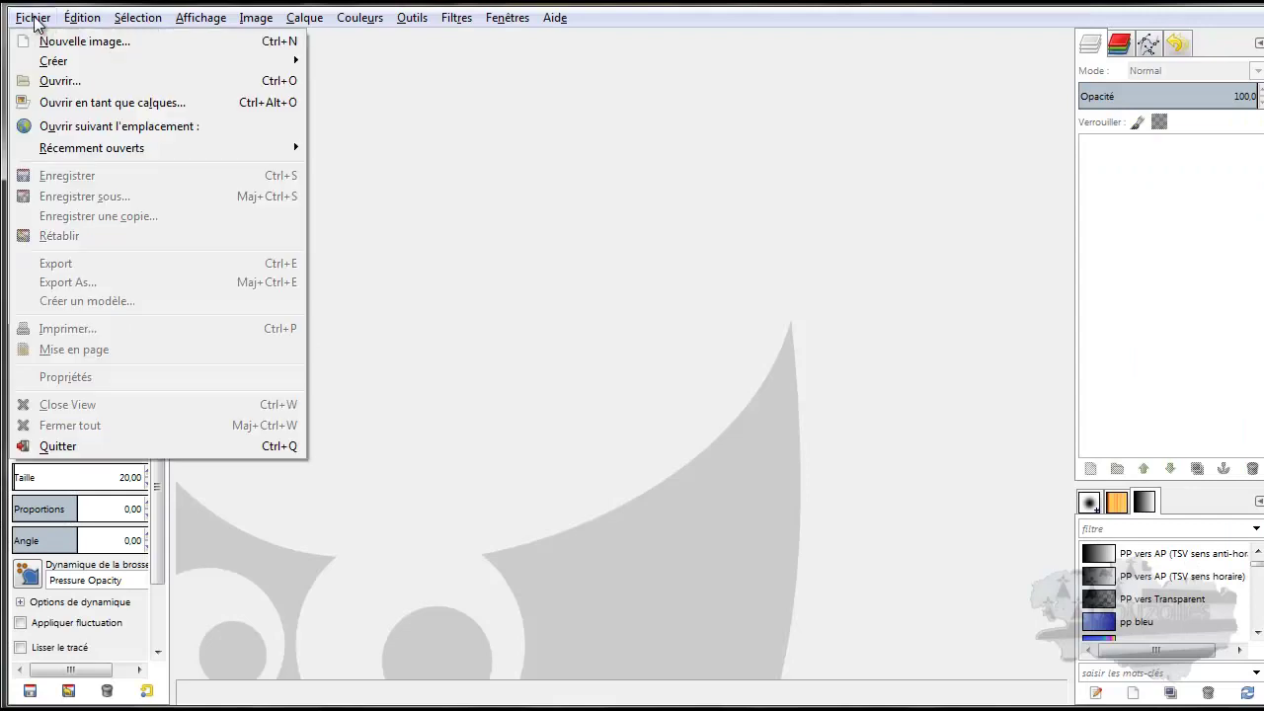
click(57, 81)
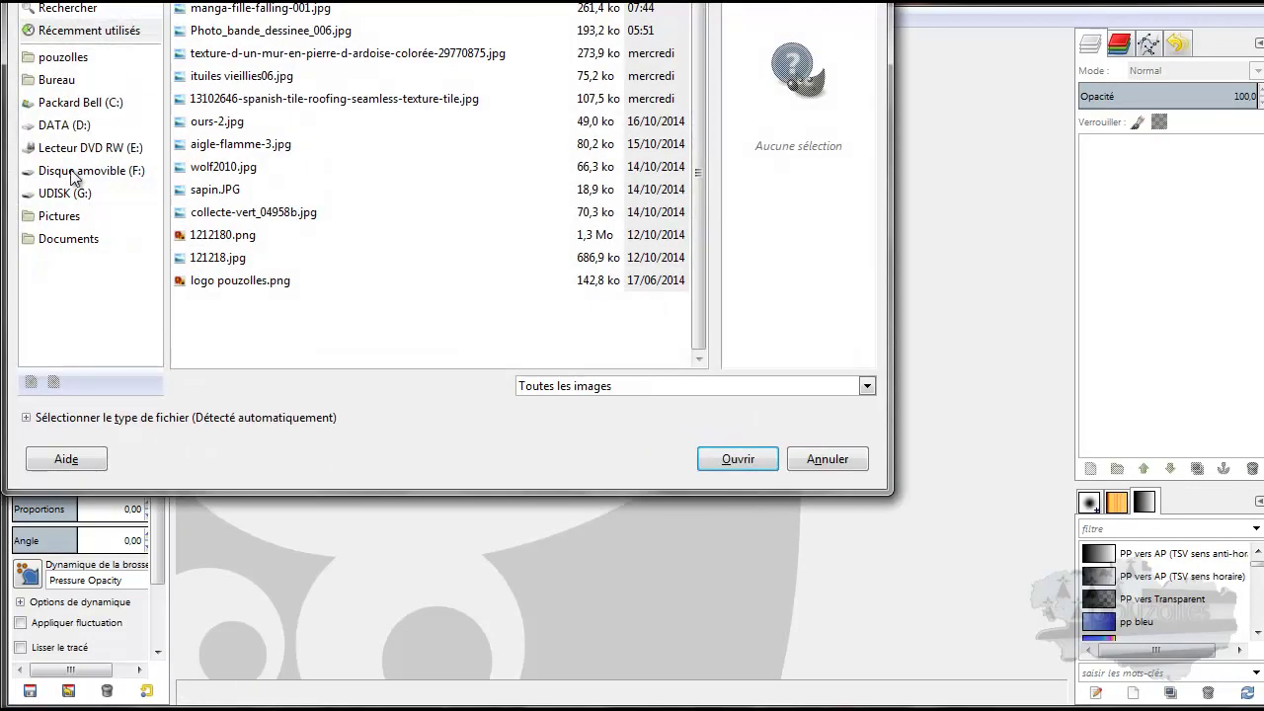
click(59, 216)
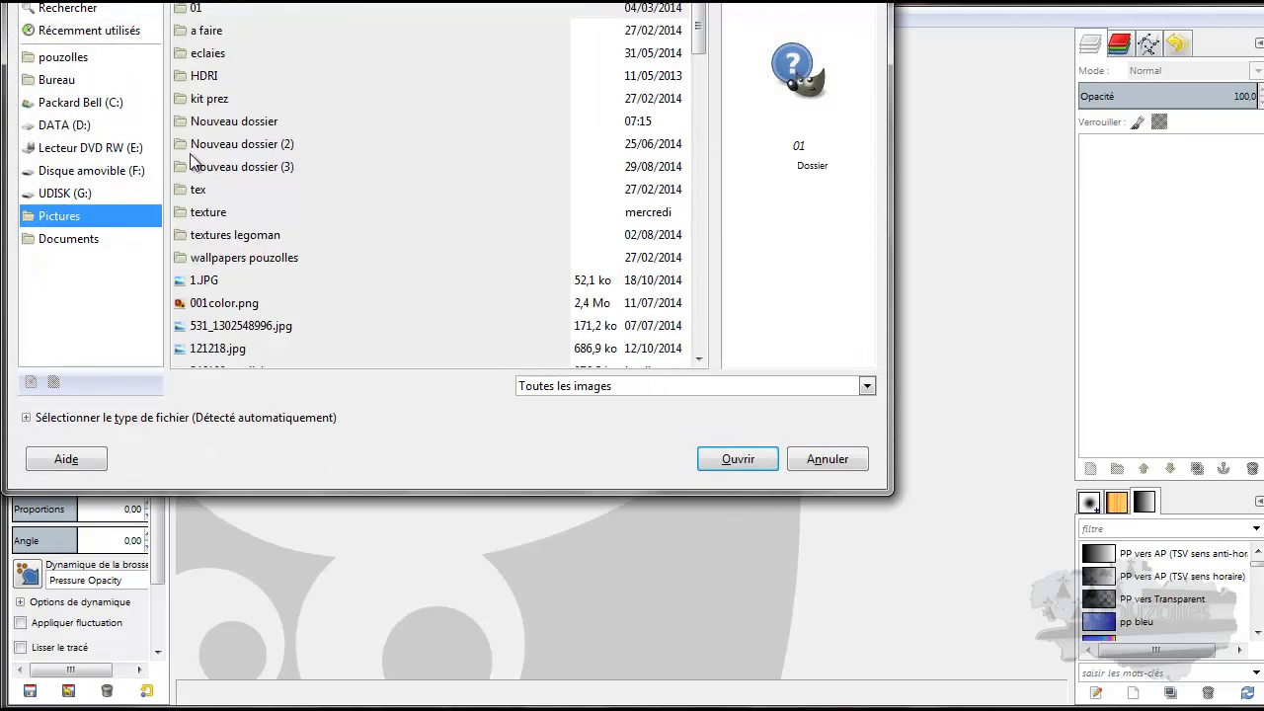
double_click(213, 121)
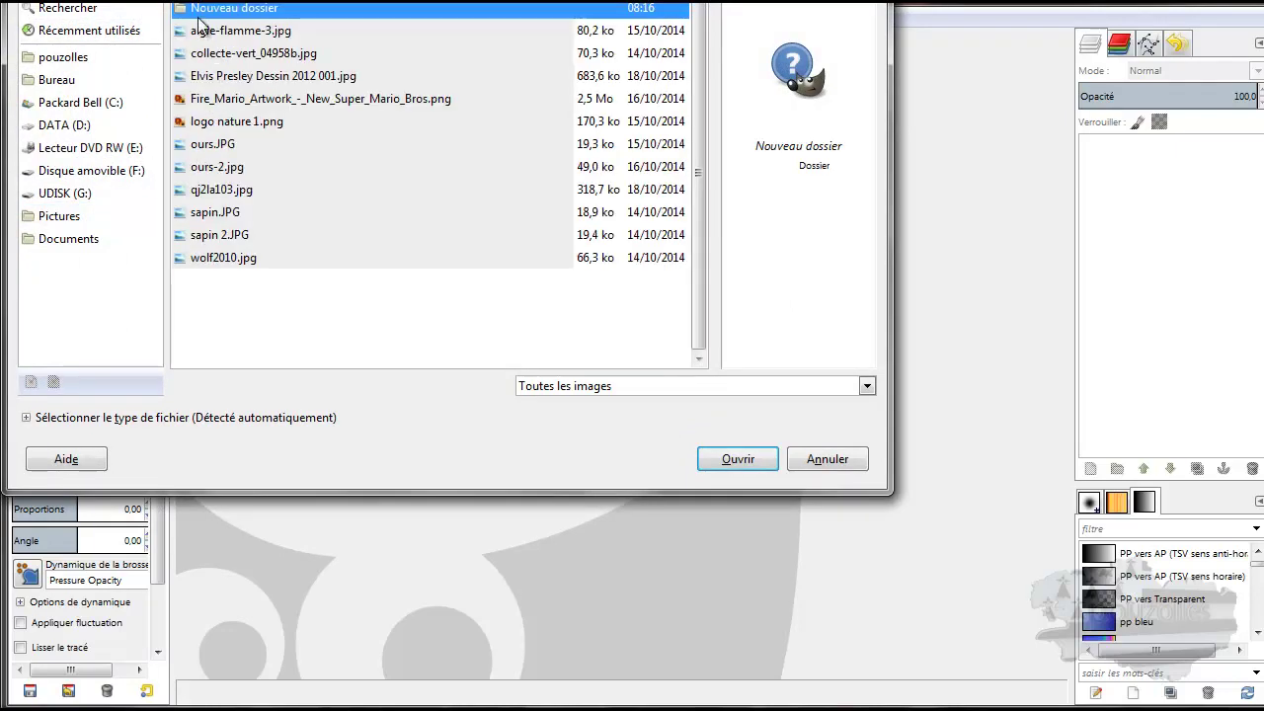
double_click(199, 9)
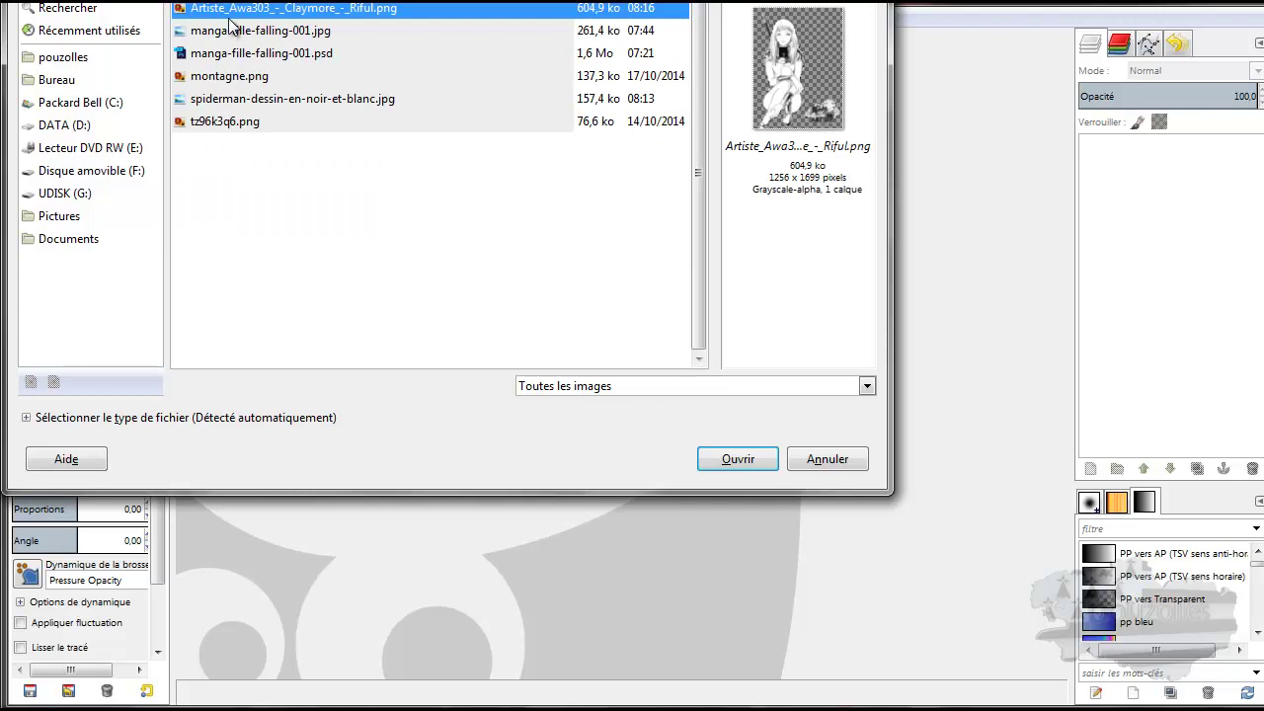
double_click(213, 12)
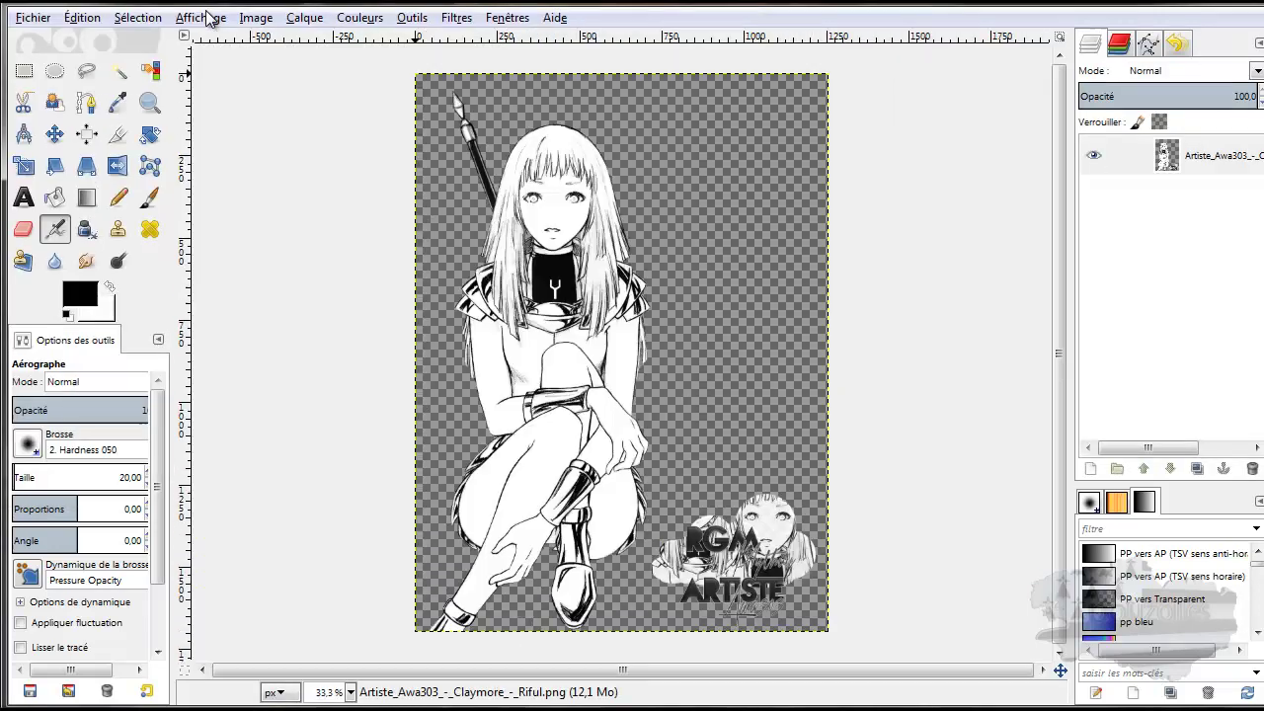
Zoom to 400% and move the drawing around to inspect the face, eyes and hair.
click(350, 693)
click(337, 511)
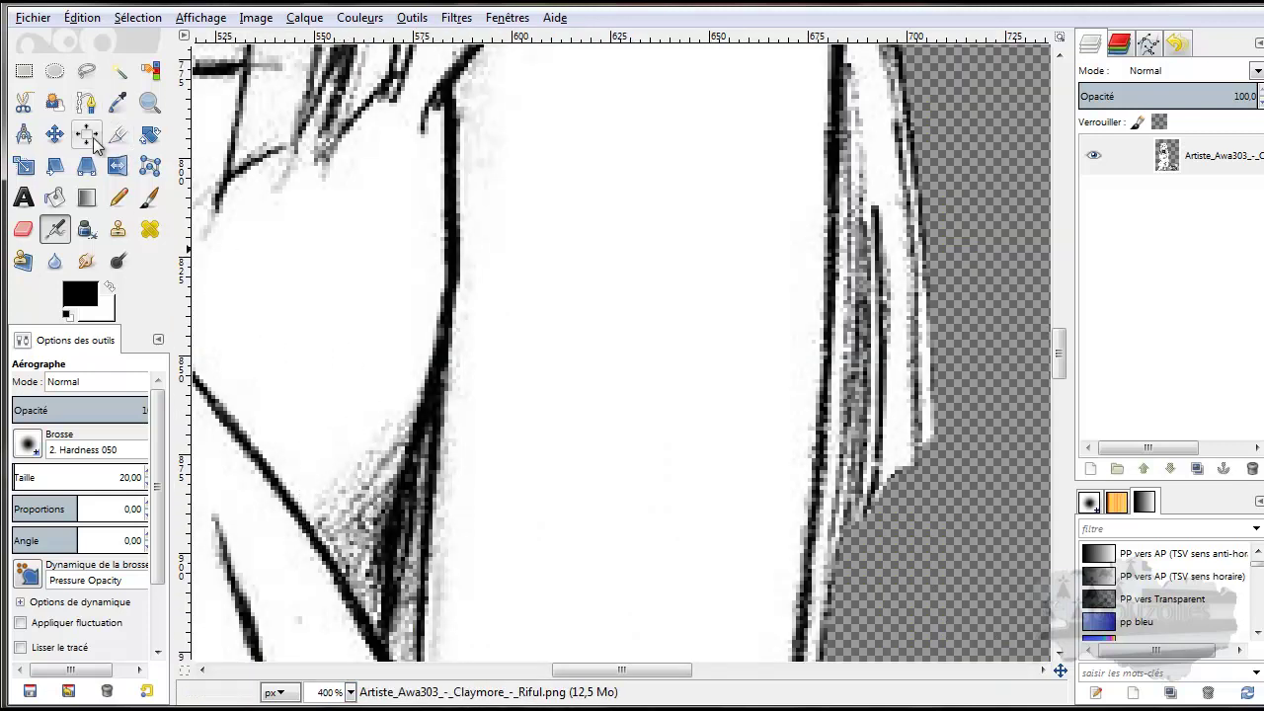
click(54, 133)
mouse_move(243, 127)
mouse_down()
mouse_move(433, 377)
mouse_move(518, 584)
mouse_up()
drag(300, 145, 465, 572)
drag(317, 122, 530, 544)
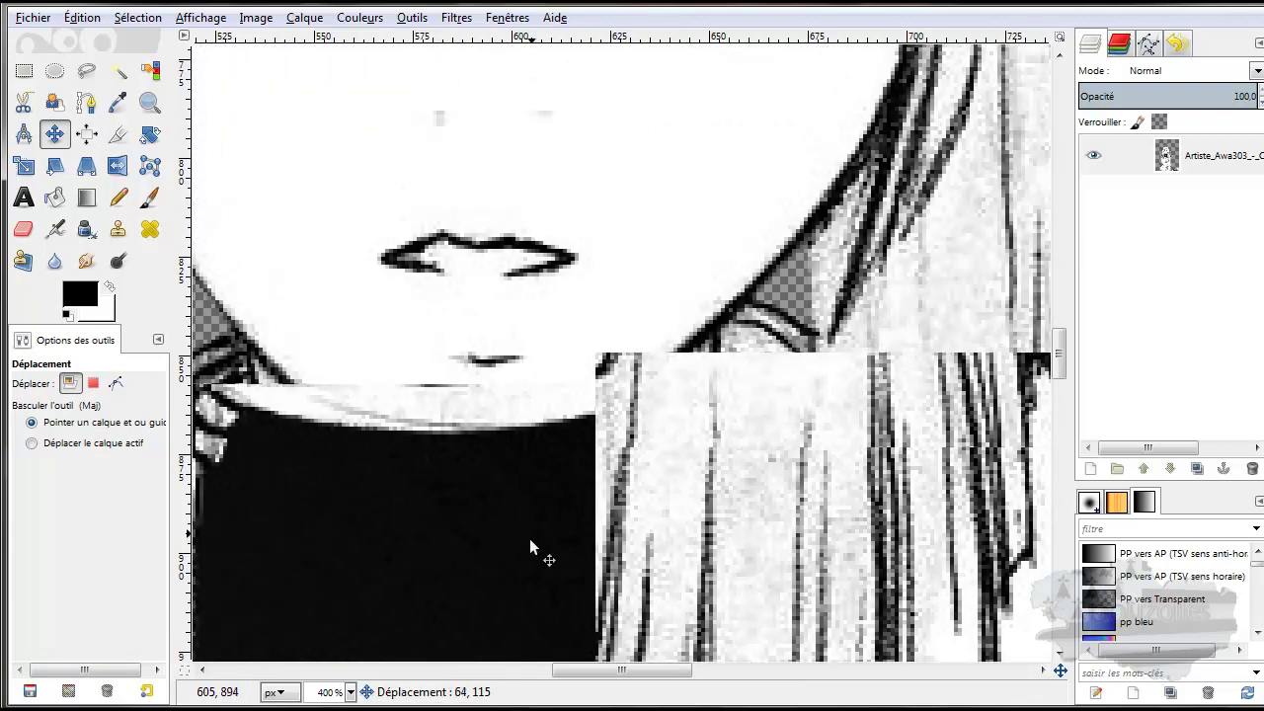
drag(414, 174, 522, 594)
drag(519, 297, 568, 391)
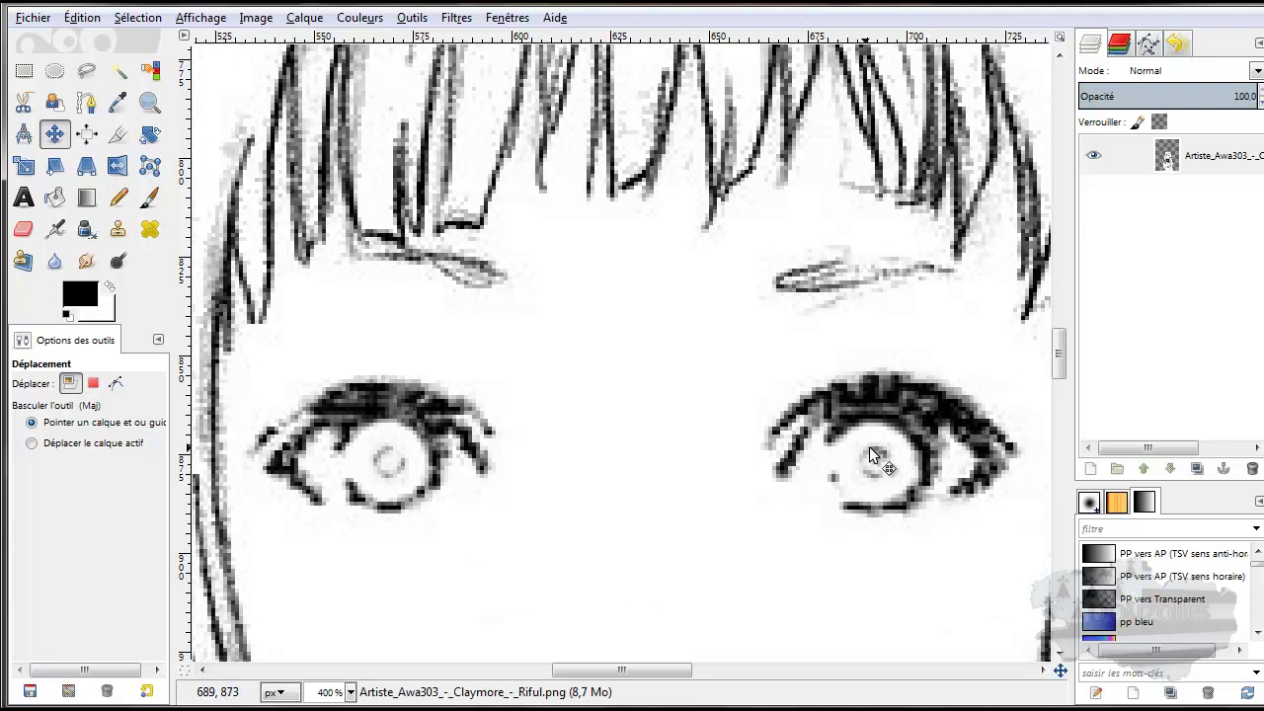
drag(607, 328, 593, 589)
mouse_move(641, 201)
mouse_down()
mouse_move(670, 110)
mouse_move(666, 231)
mouse_up()
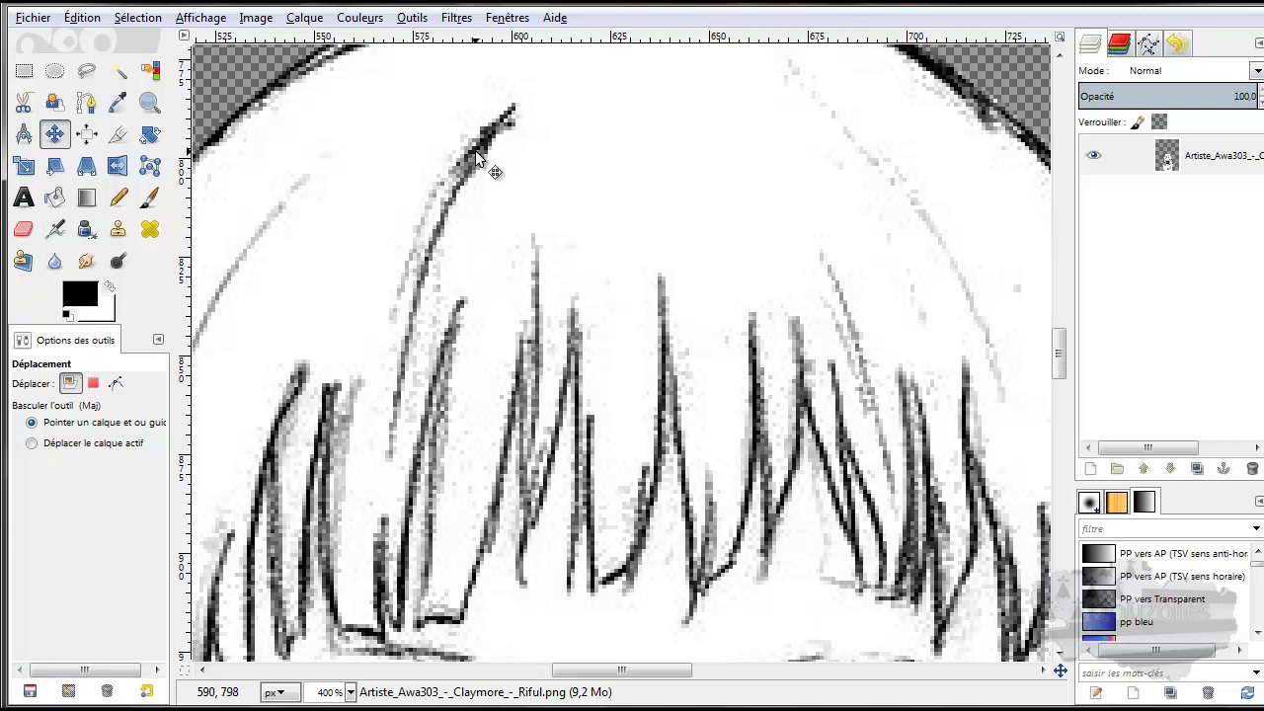
scroll(478, 363, down, 8)
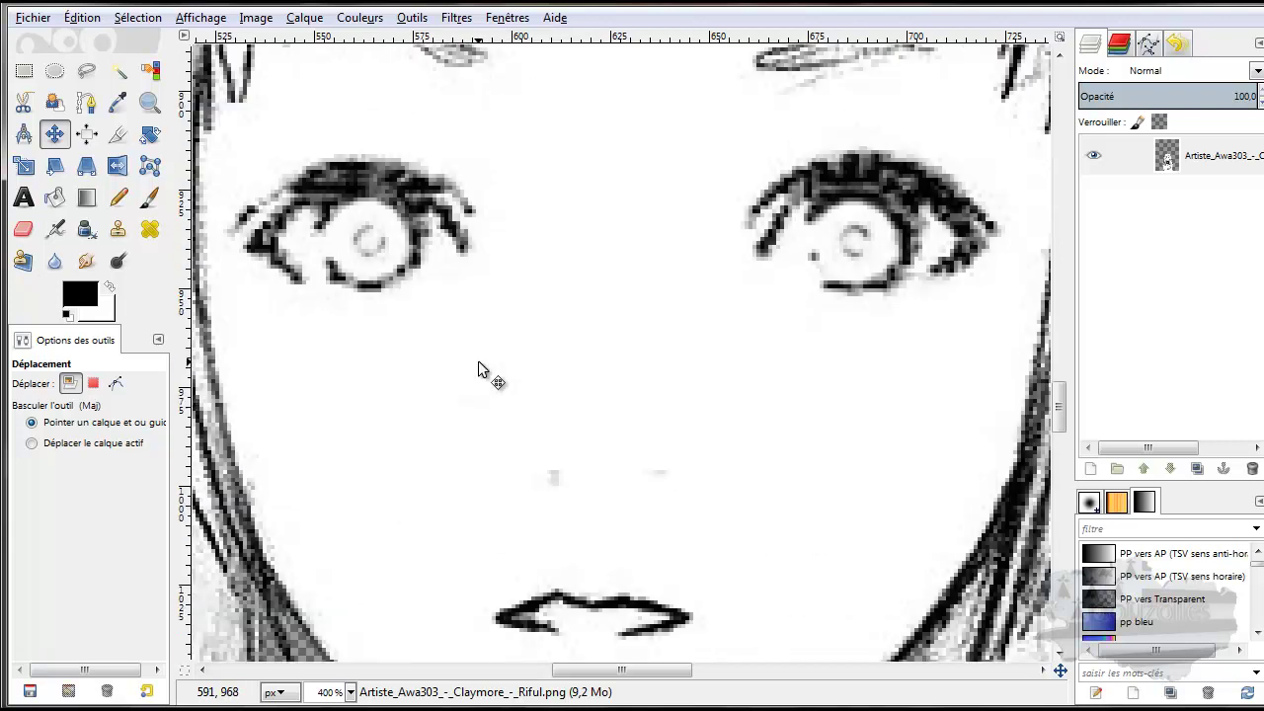
scroll(478, 364, down, 2)
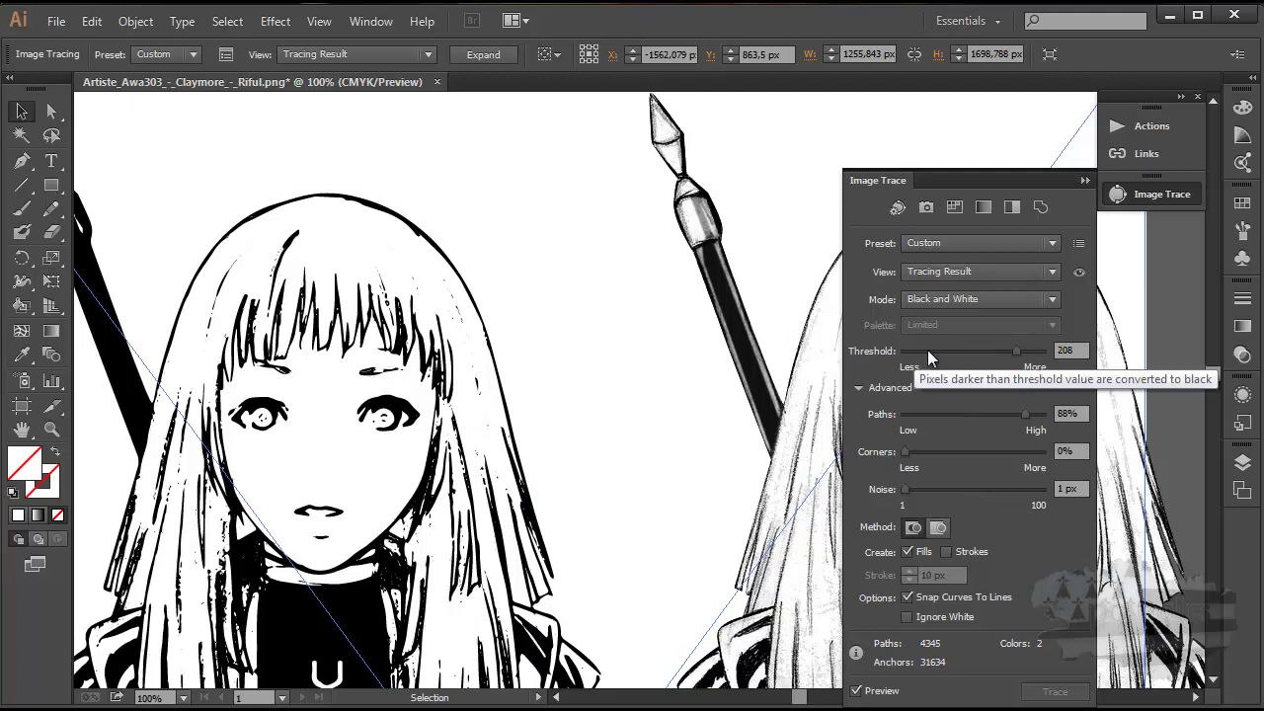
Try thresholds 55 (undone) and 227, then settle on a threshold of 205.
click(934, 350)
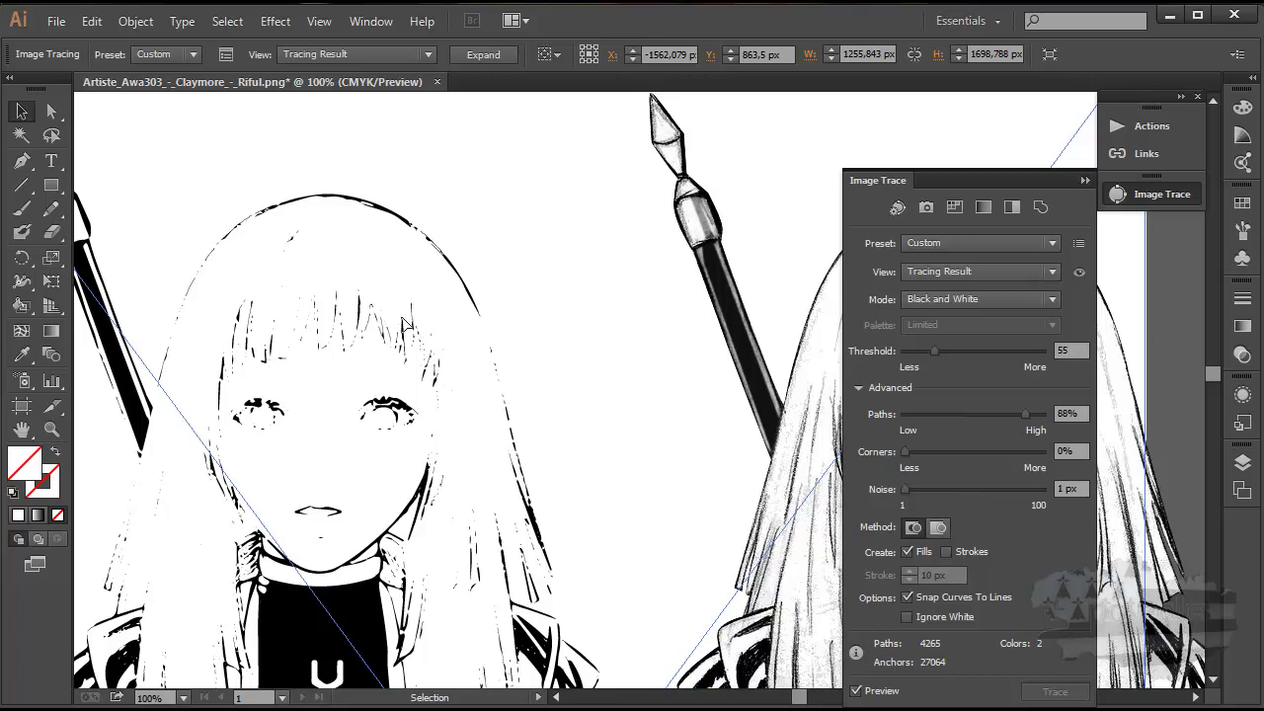
click(91, 21)
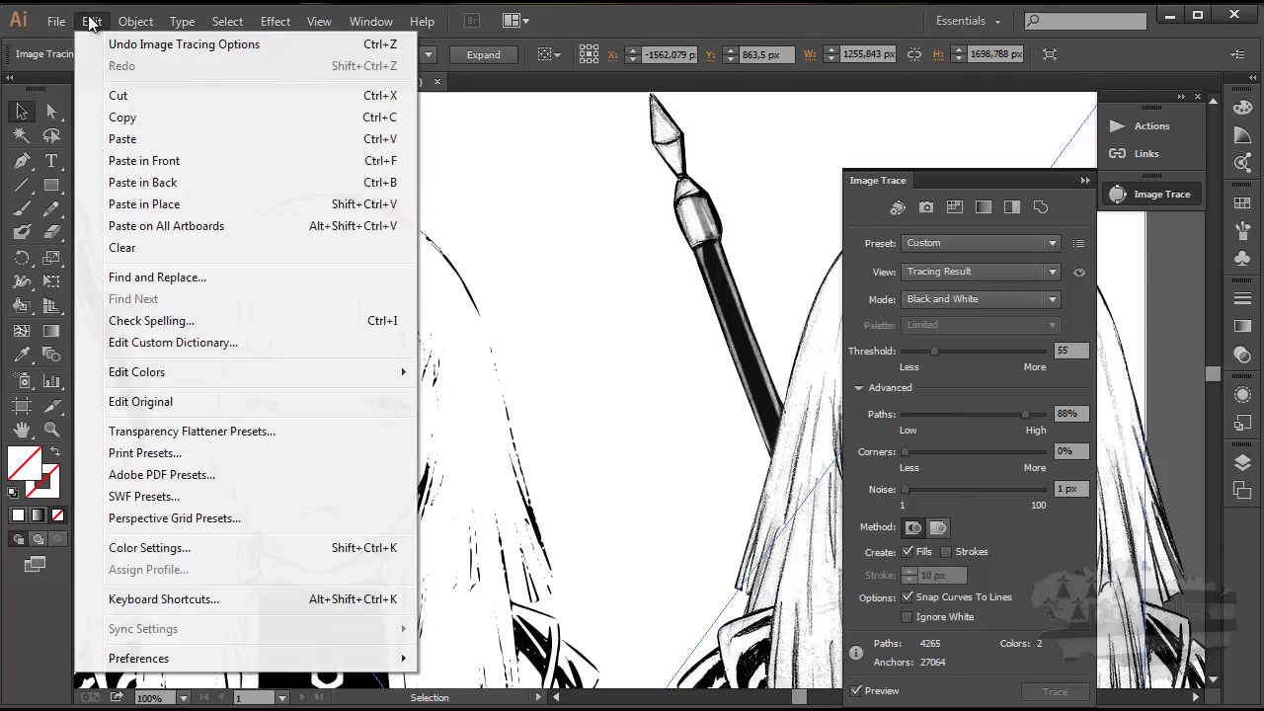
click(119, 43)
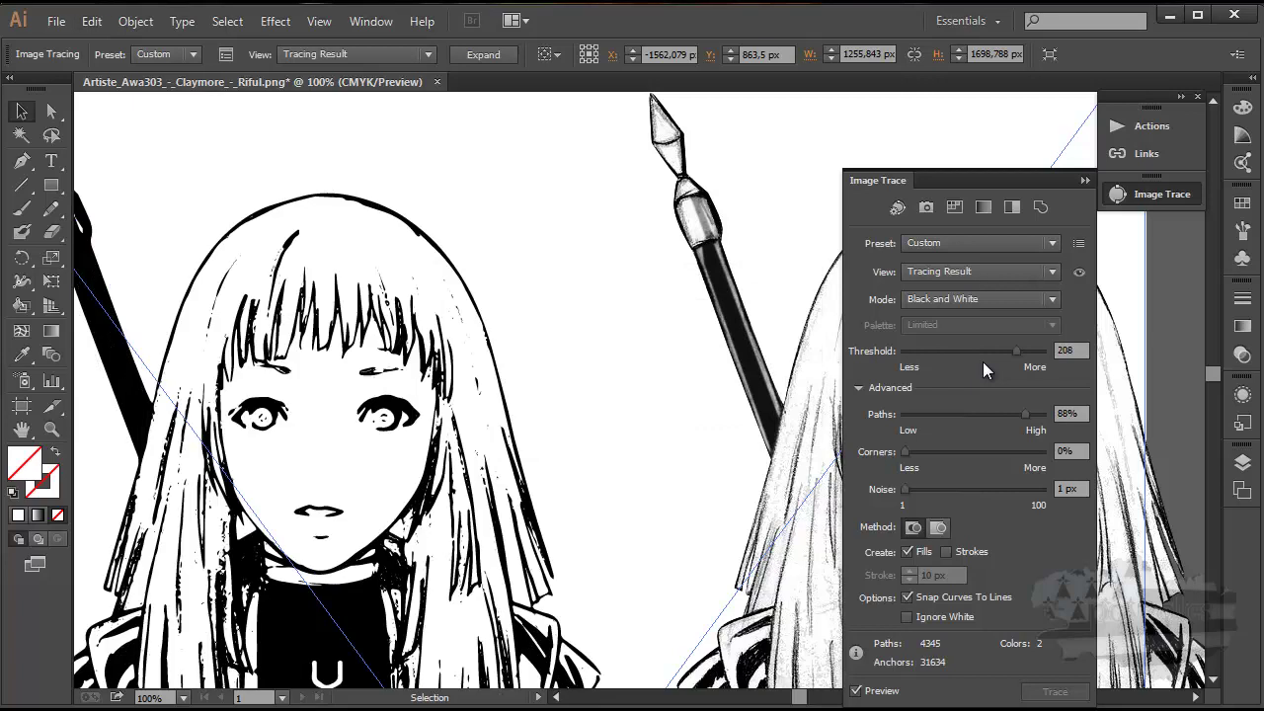
mouse_move(993, 353)
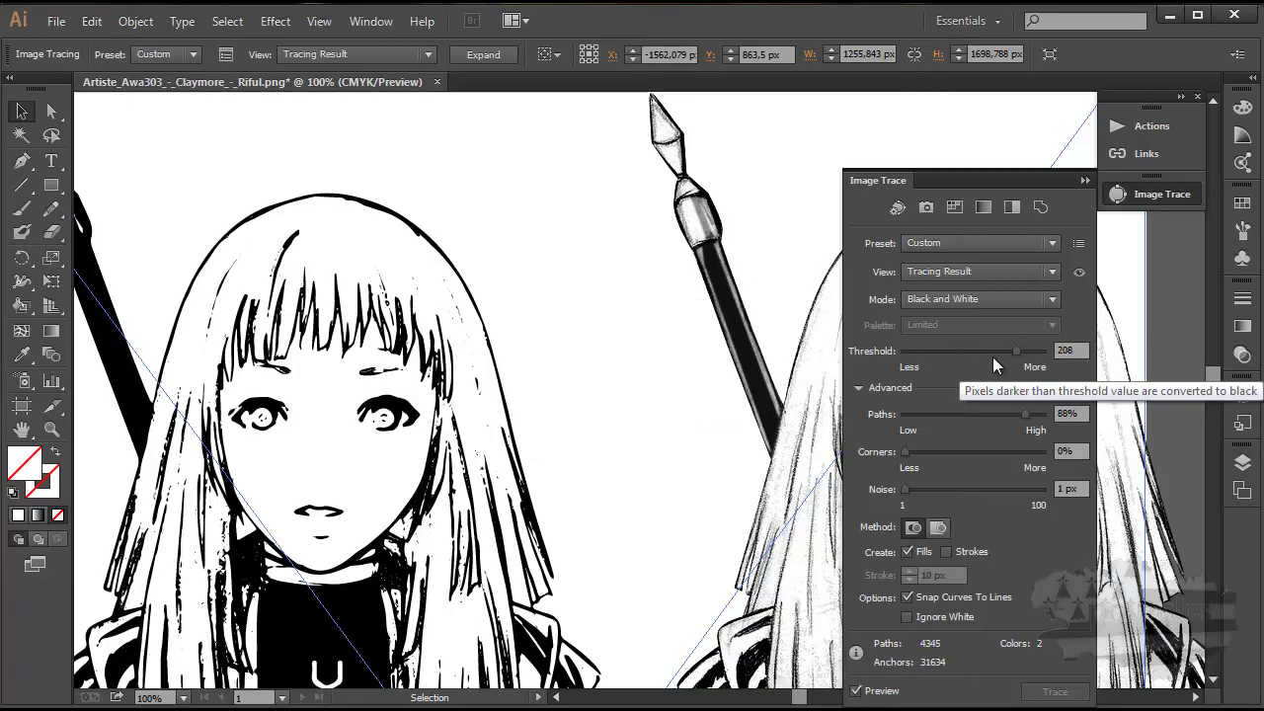
click(1027, 351)
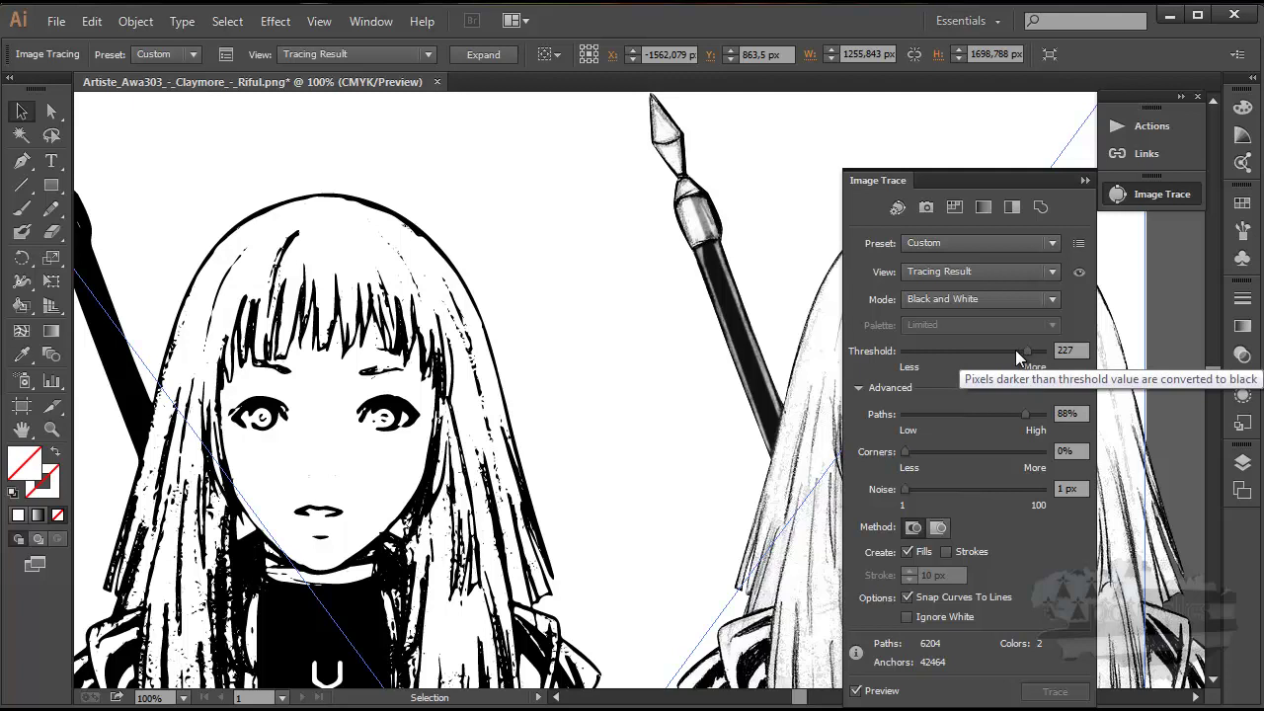
click(1015, 350)
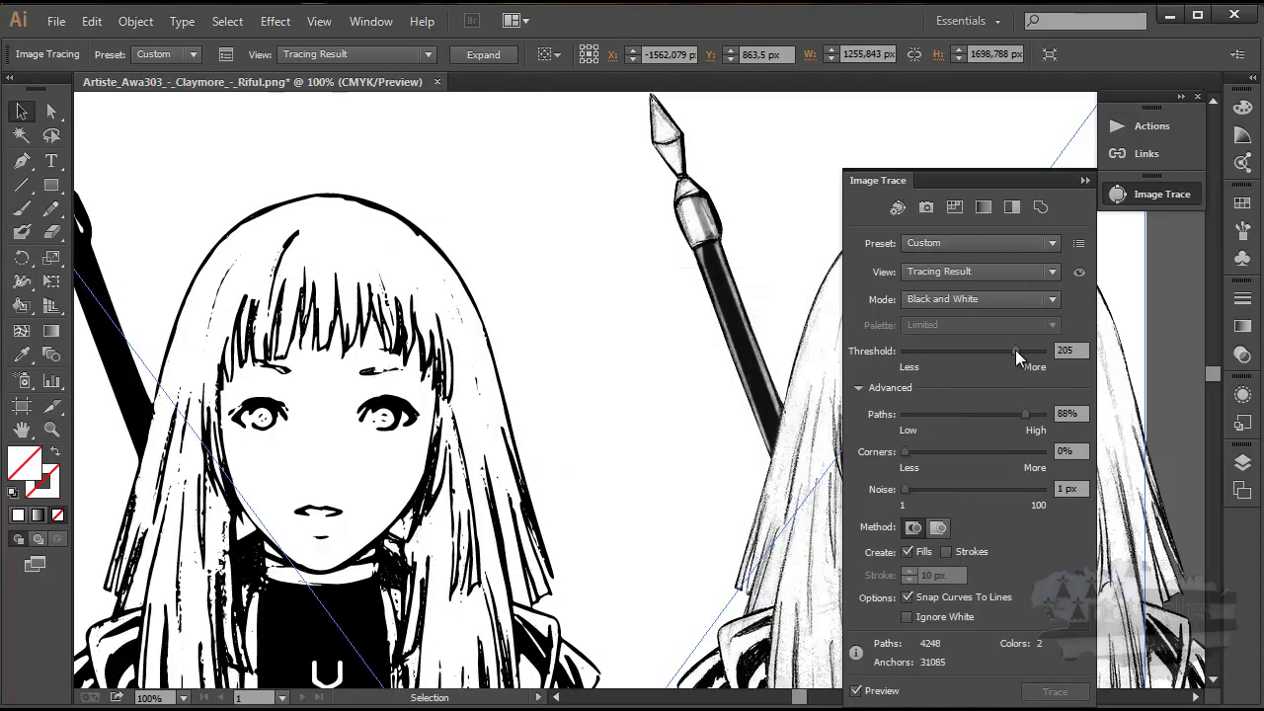
Collapse the Image Trace panel so the traced art and original sketch show side by side.
click(1085, 180)
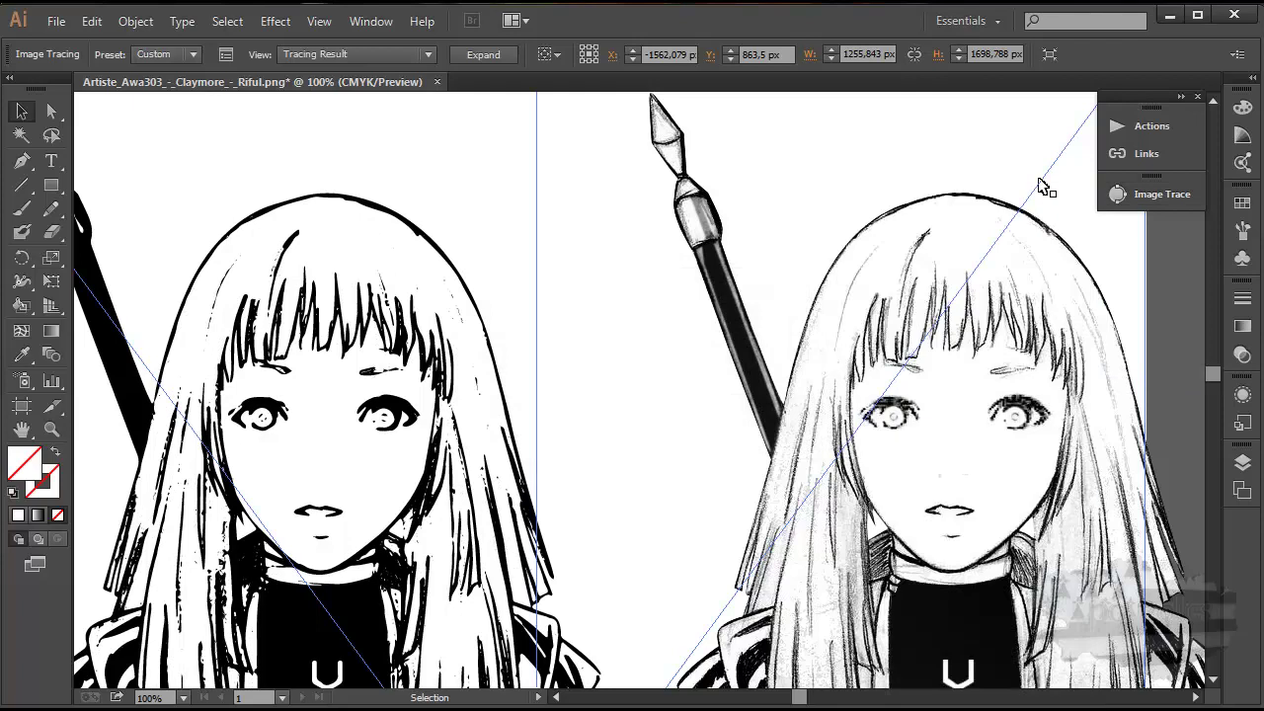
click(50, 21)
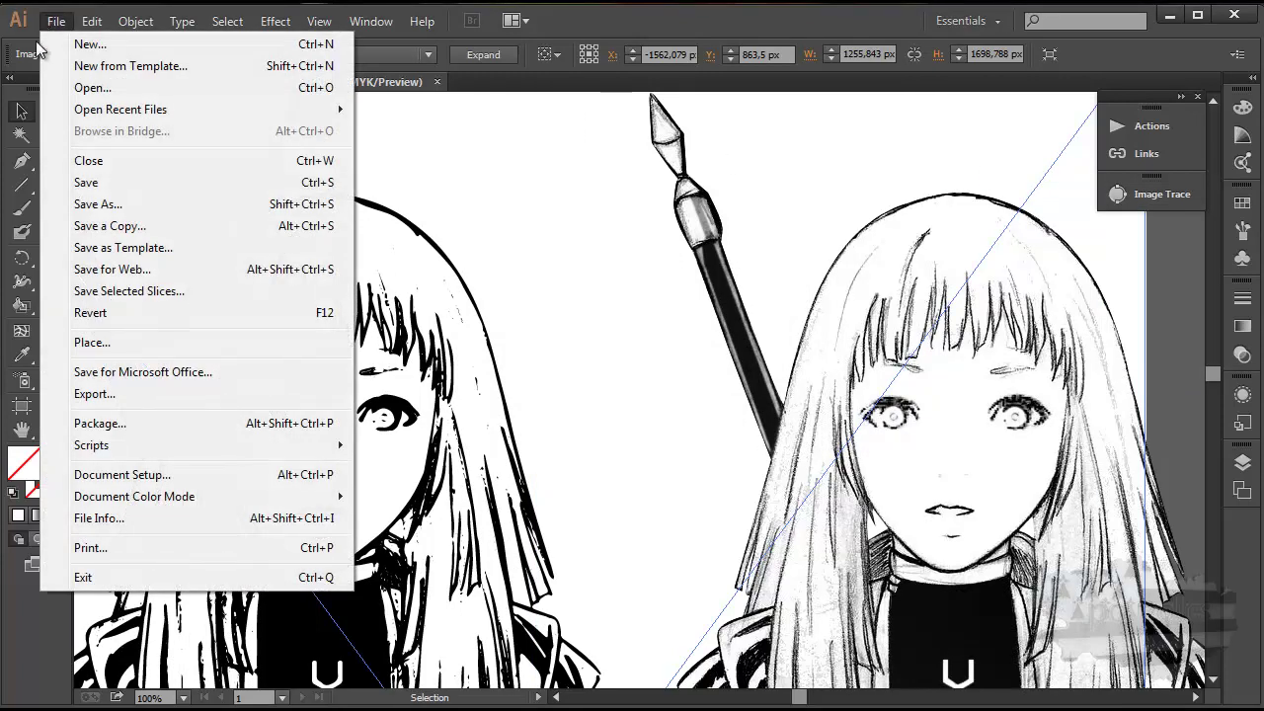
click(61, 342)
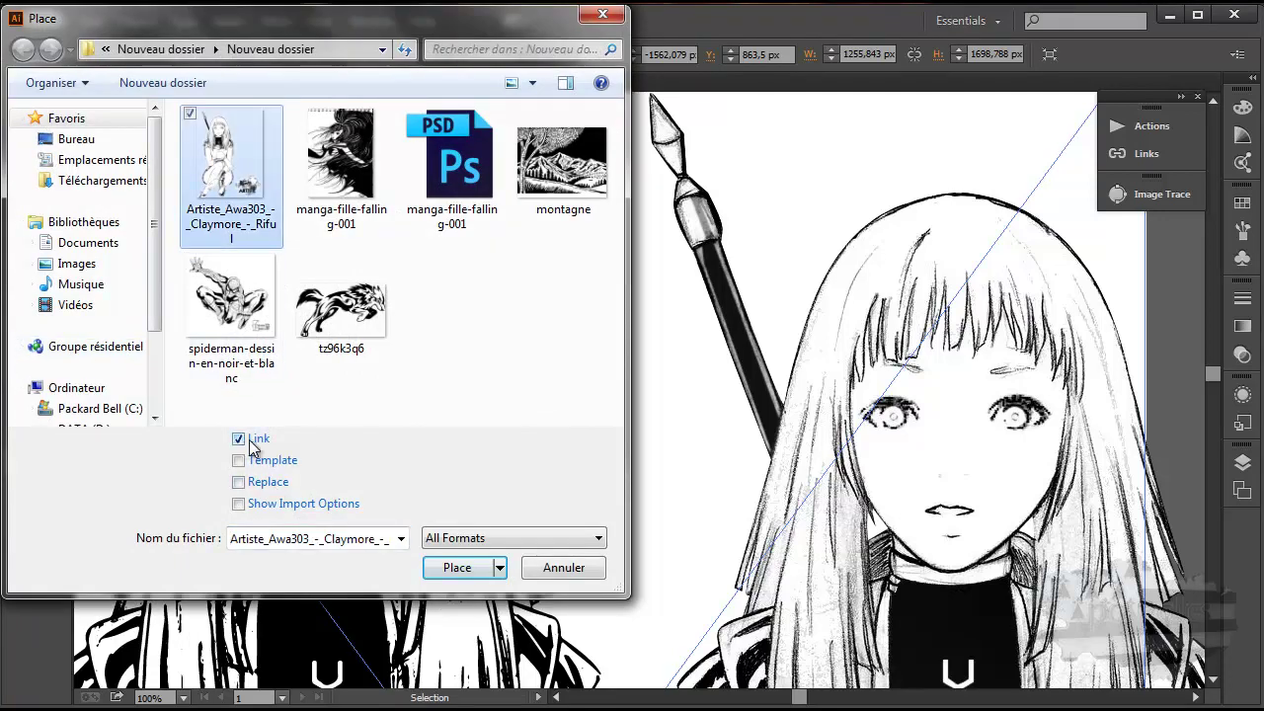
click(561, 569)
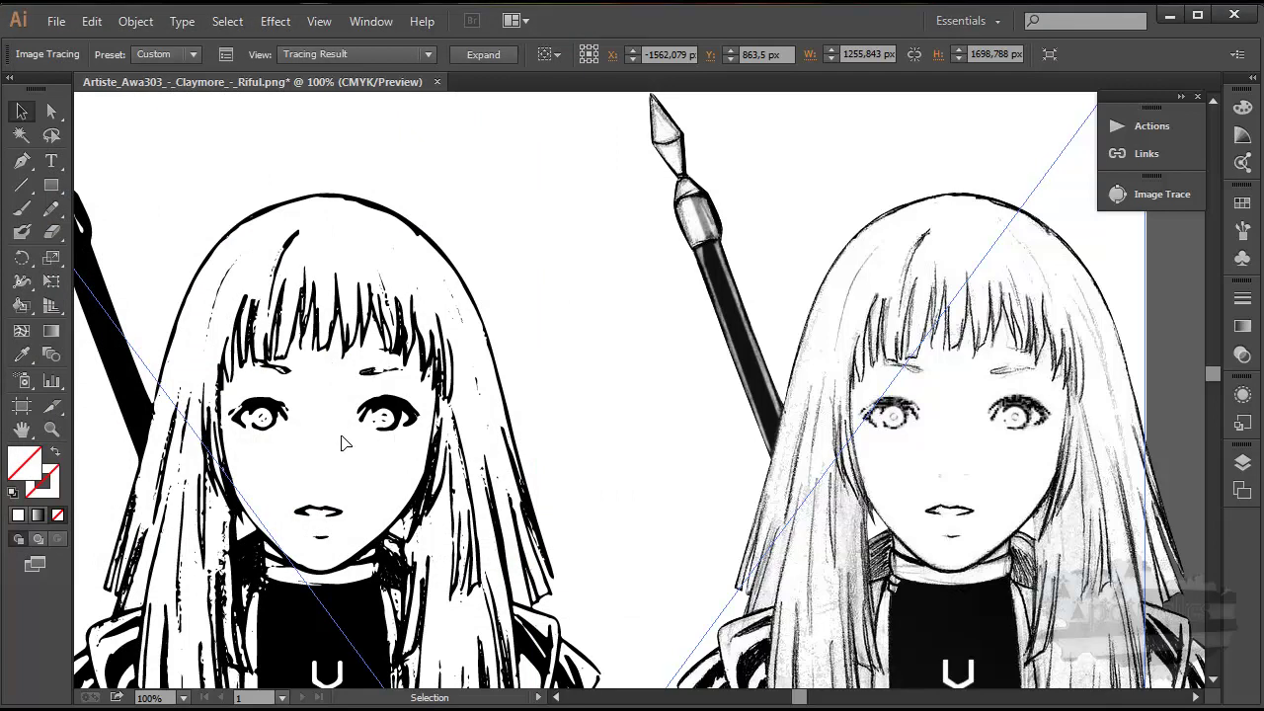
scroll(343, 446, down, 3)
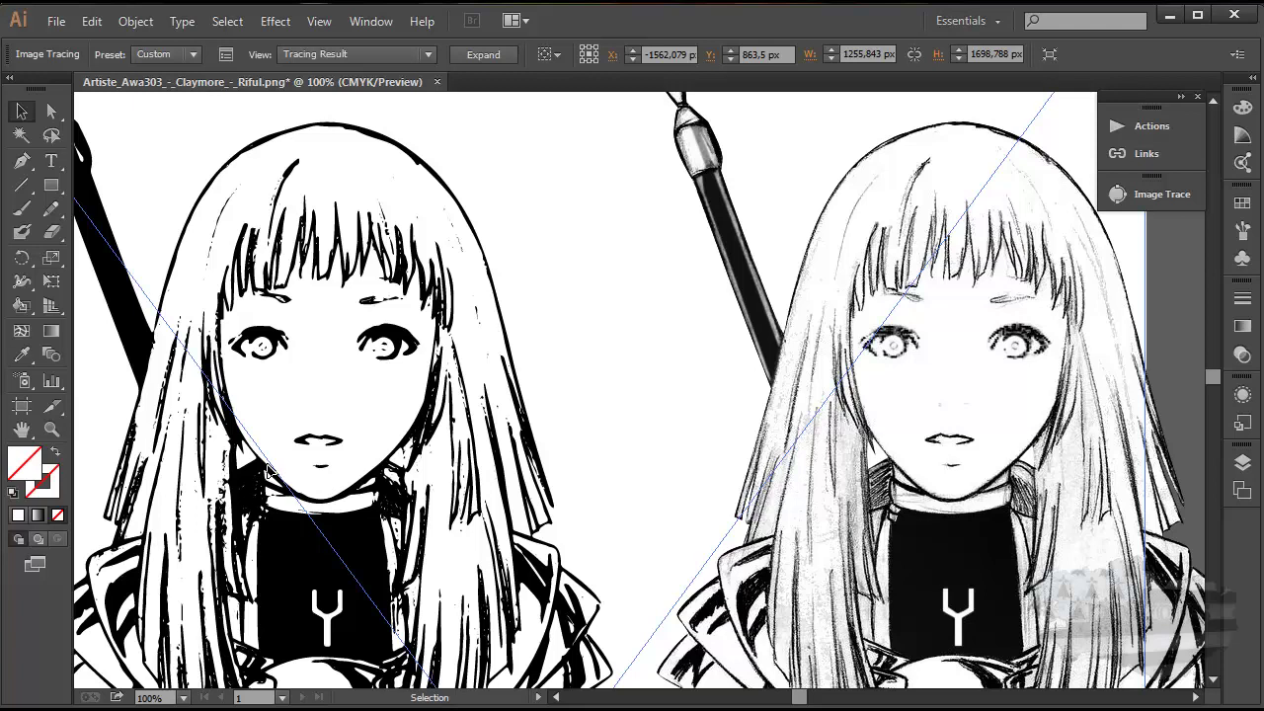
scroll(248, 534, down, 2)
scroll(248, 534, down, 2)
scroll(250, 535, down, 1)
scroll(252, 536, down, 2)
scroll(251, 536, up, 3)
scroll(254, 533, down, 1)
scroll(255, 534, down, 2)
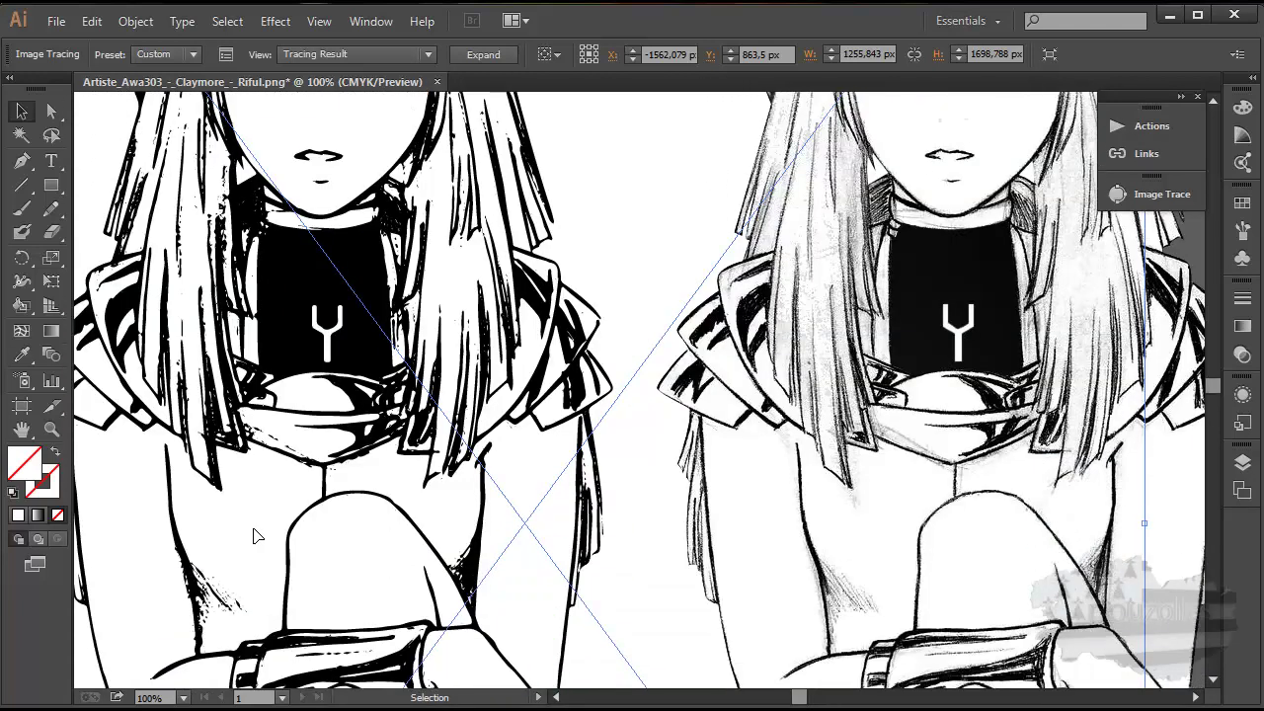
scroll(262, 533, up, 2)
scroll(262, 534, up, 1)
scroll(262, 534, up, 2)
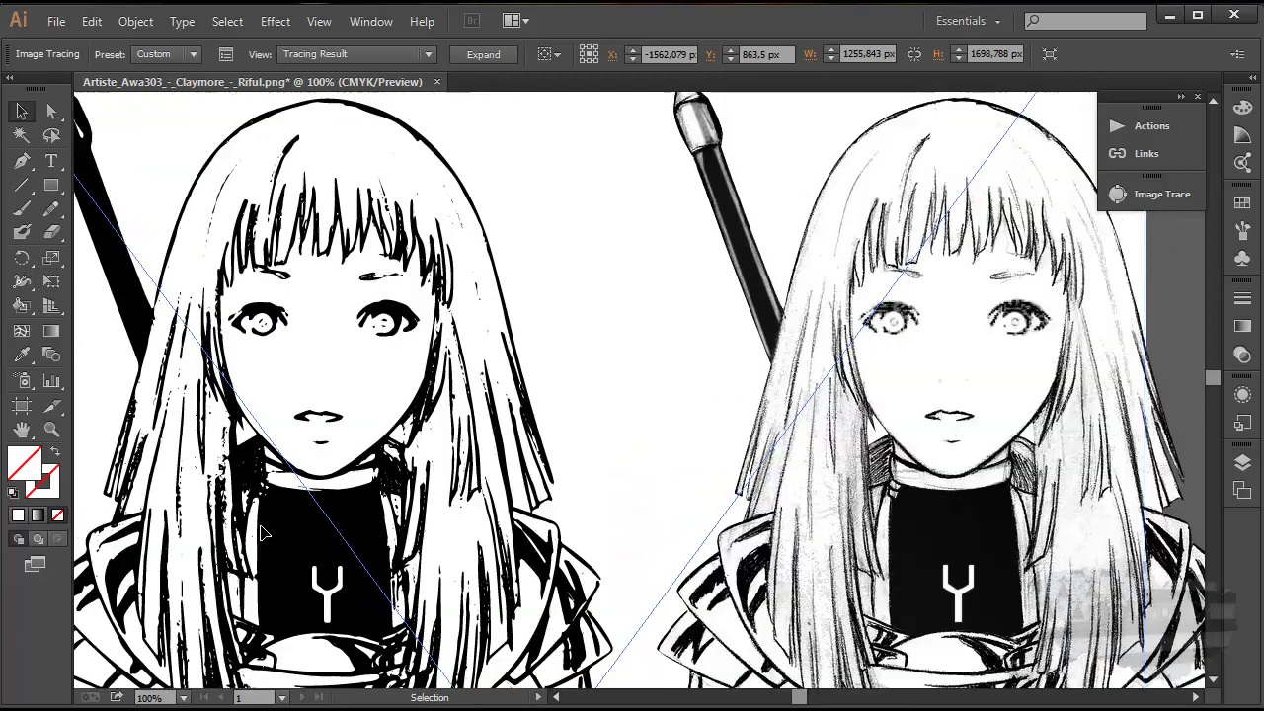
scroll(262, 533, up, 3)
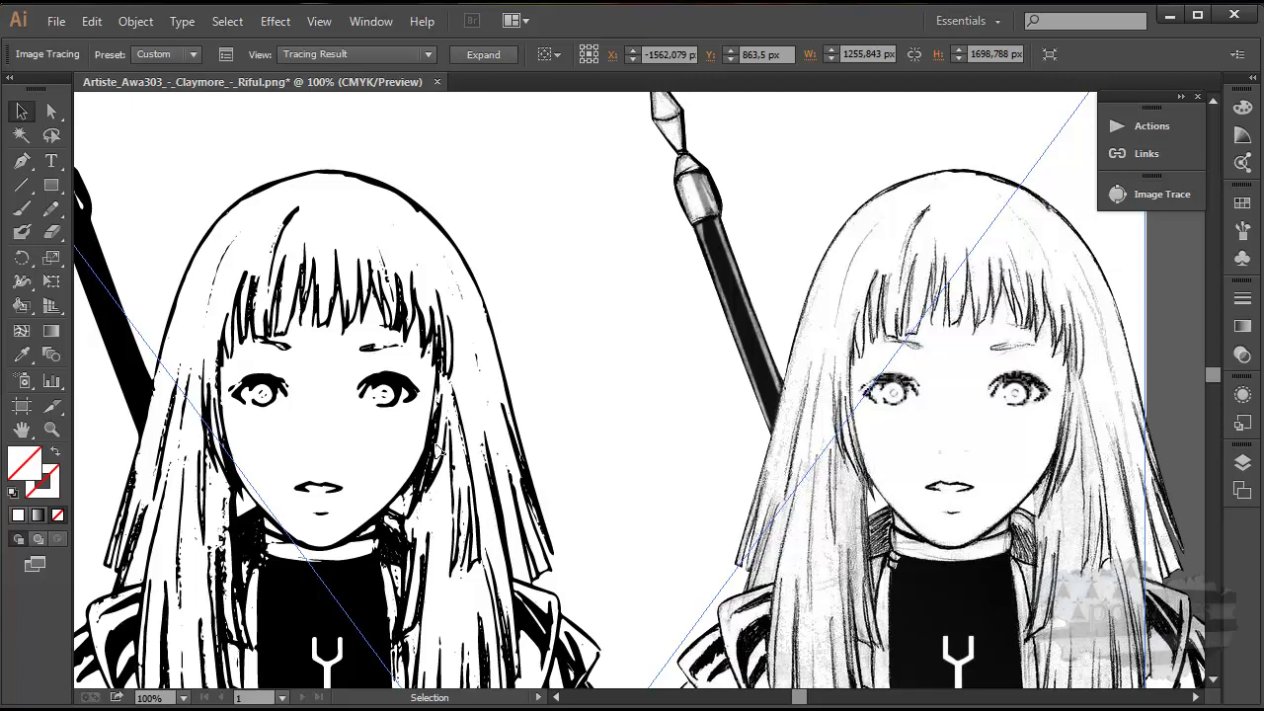
scroll(405, 445, down, 3)
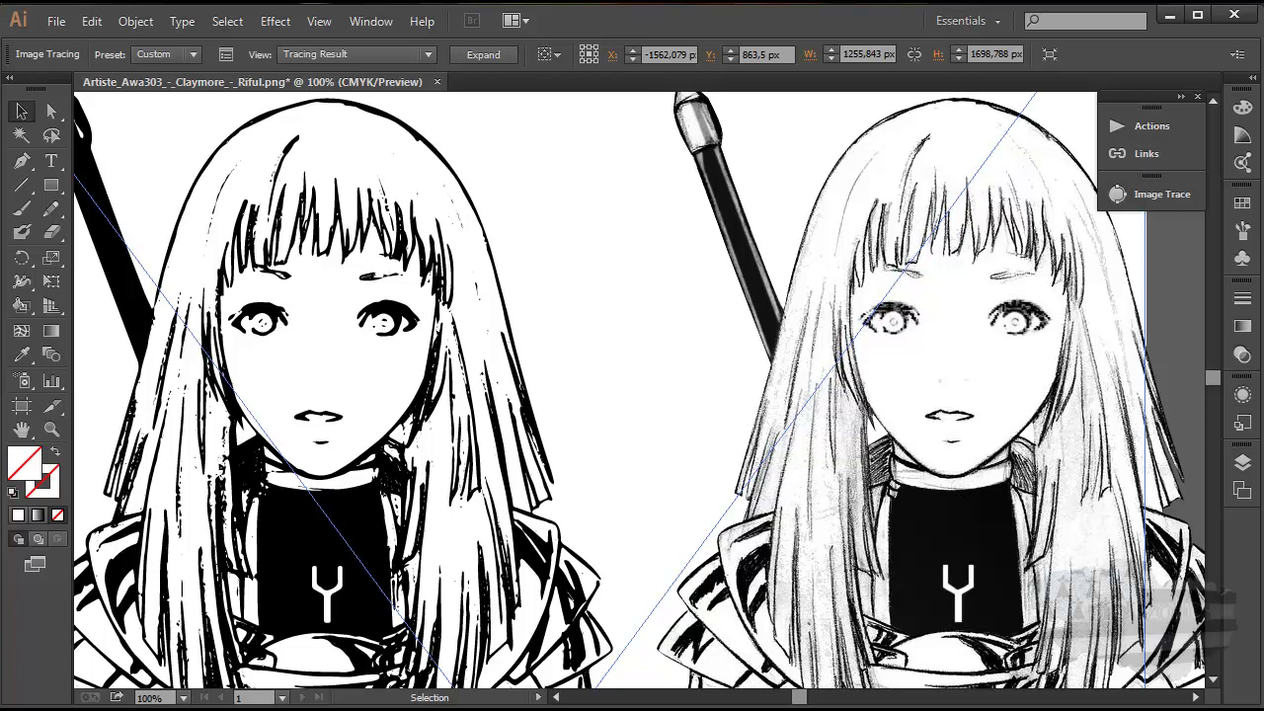
Open the Links panel and select each of the two linked Riful PNG entries.
click(1138, 154)
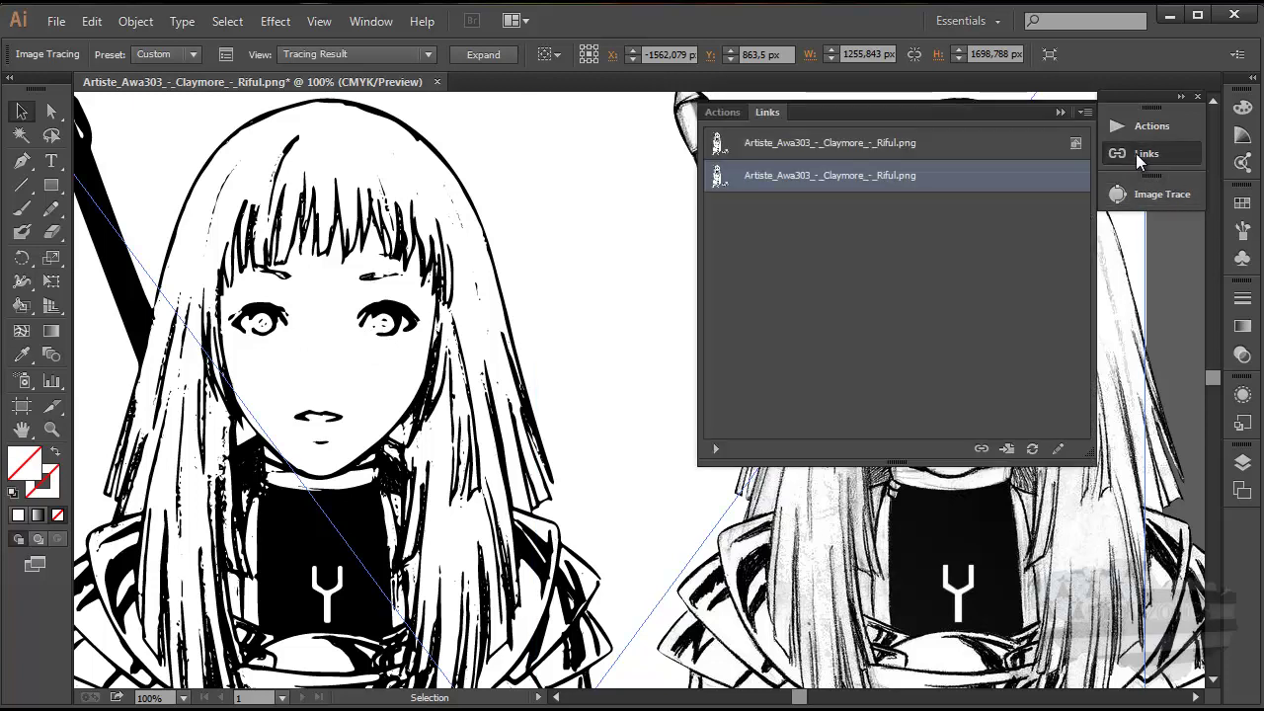
click(374, 23)
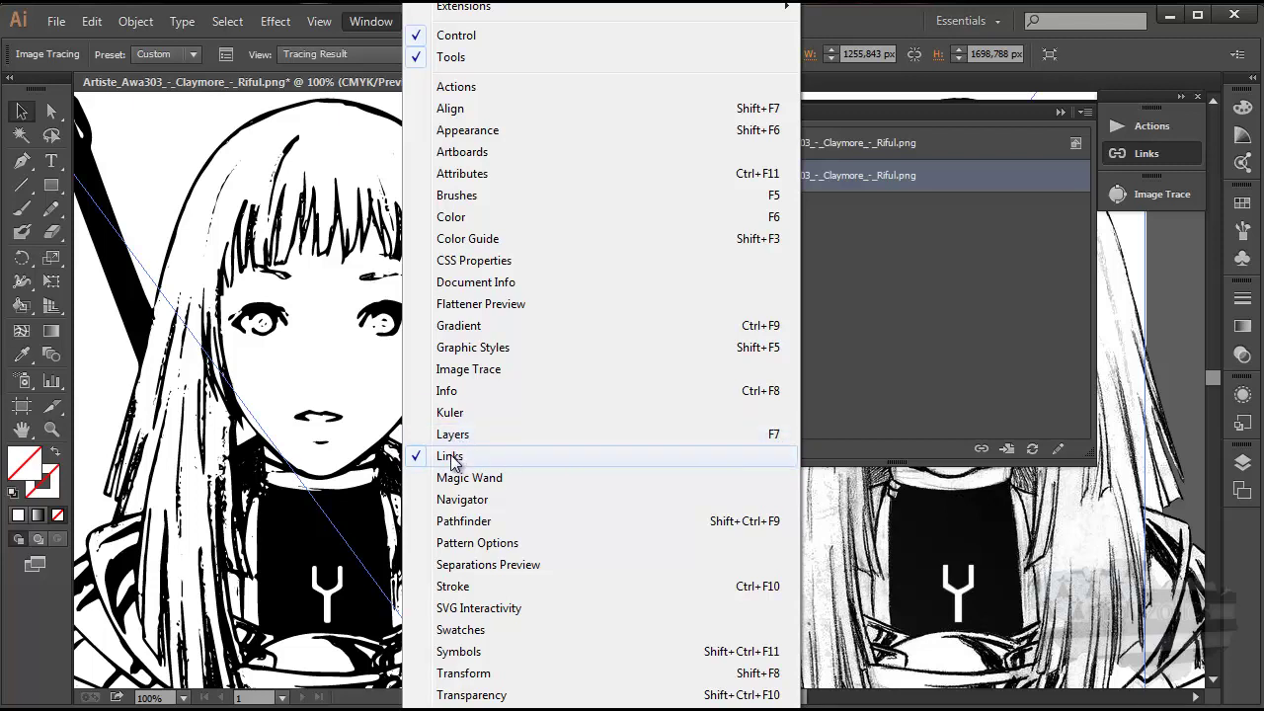
click(861, 385)
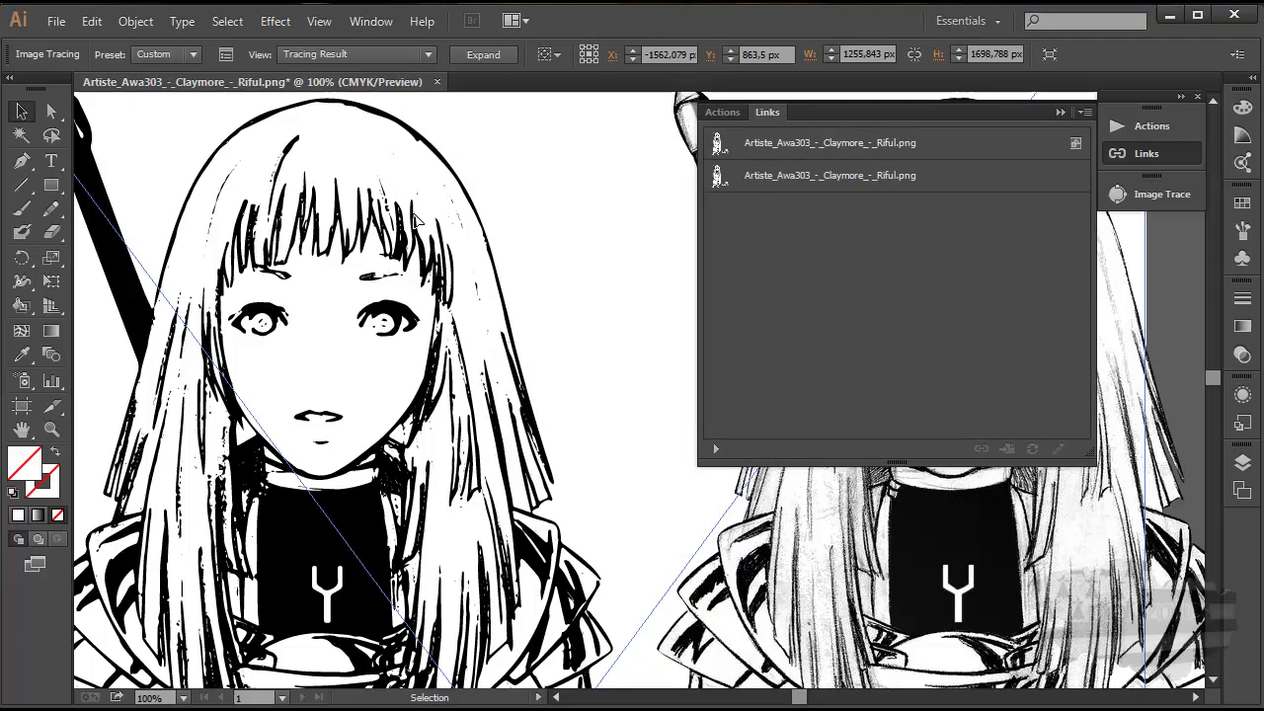
click(542, 221)
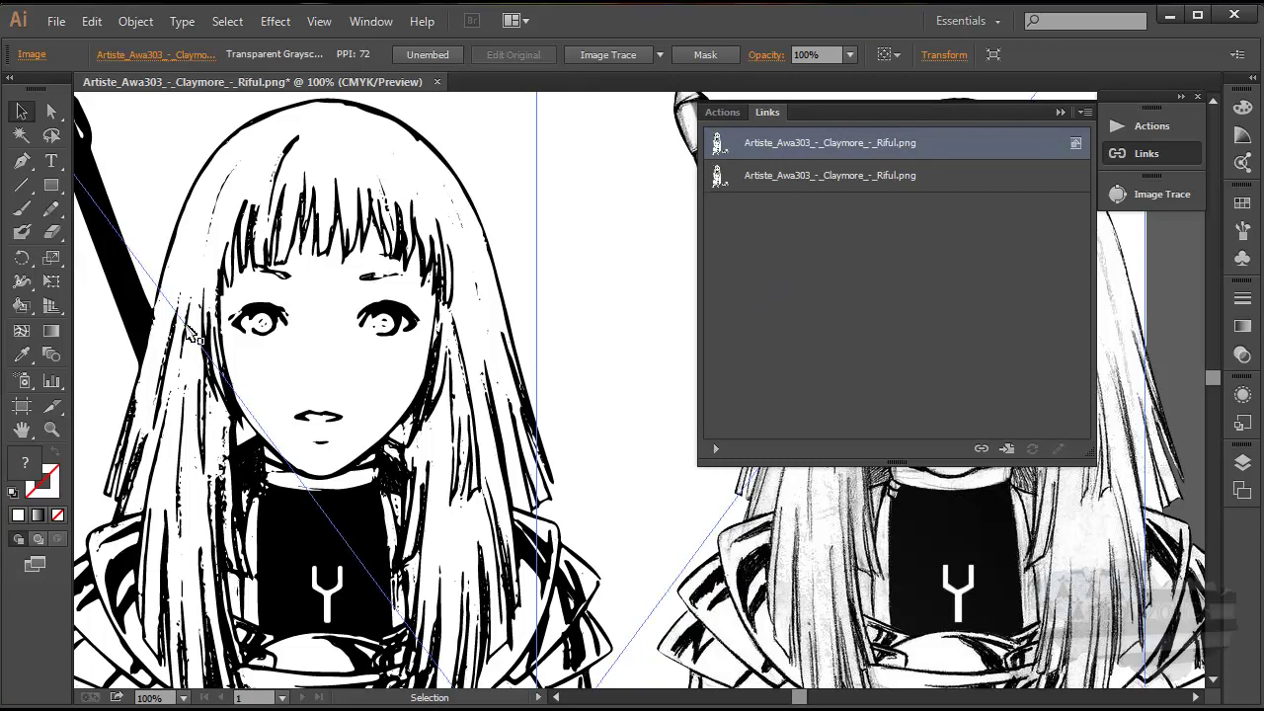
click(190, 336)
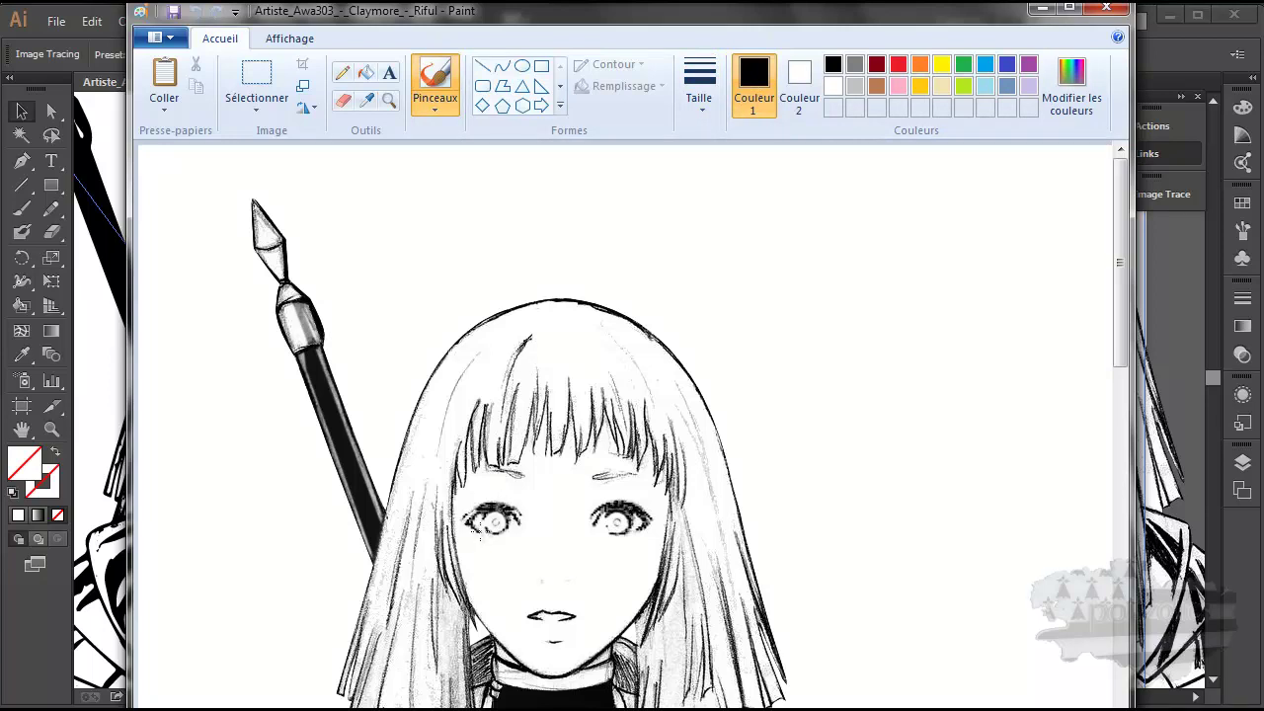
Dab a stroke near the left eye, then dismiss the rotation options without rotating.
click(524, 526)
click(303, 110)
click(303, 111)
click(304, 110)
click(303, 110)
Close the image in Paint, choosing not to save the changes.
click(169, 40)
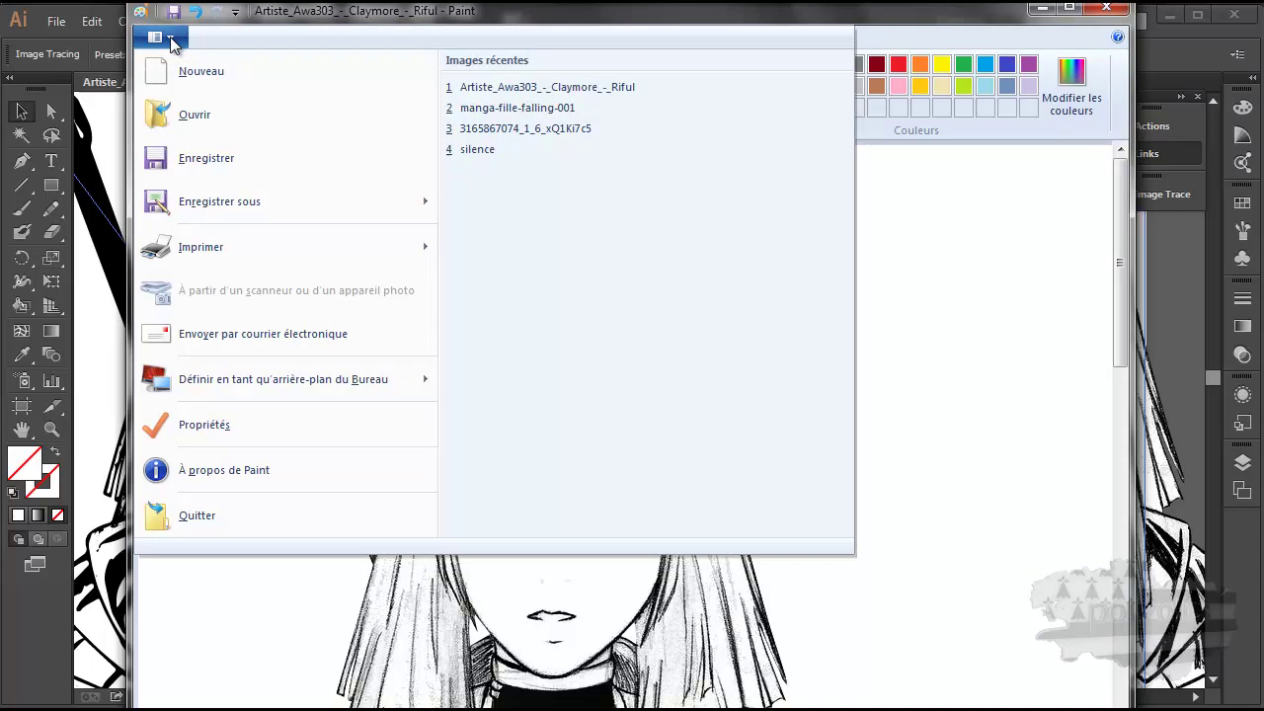
click(170, 40)
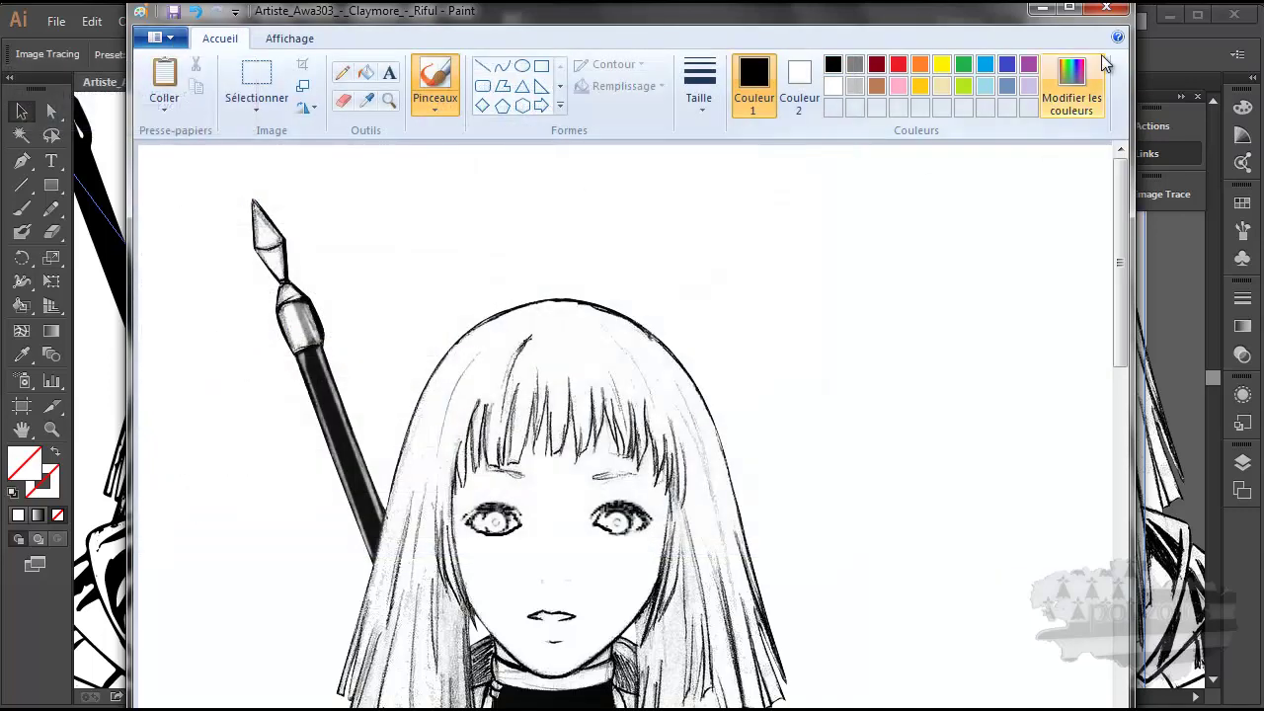
click(1102, 12)
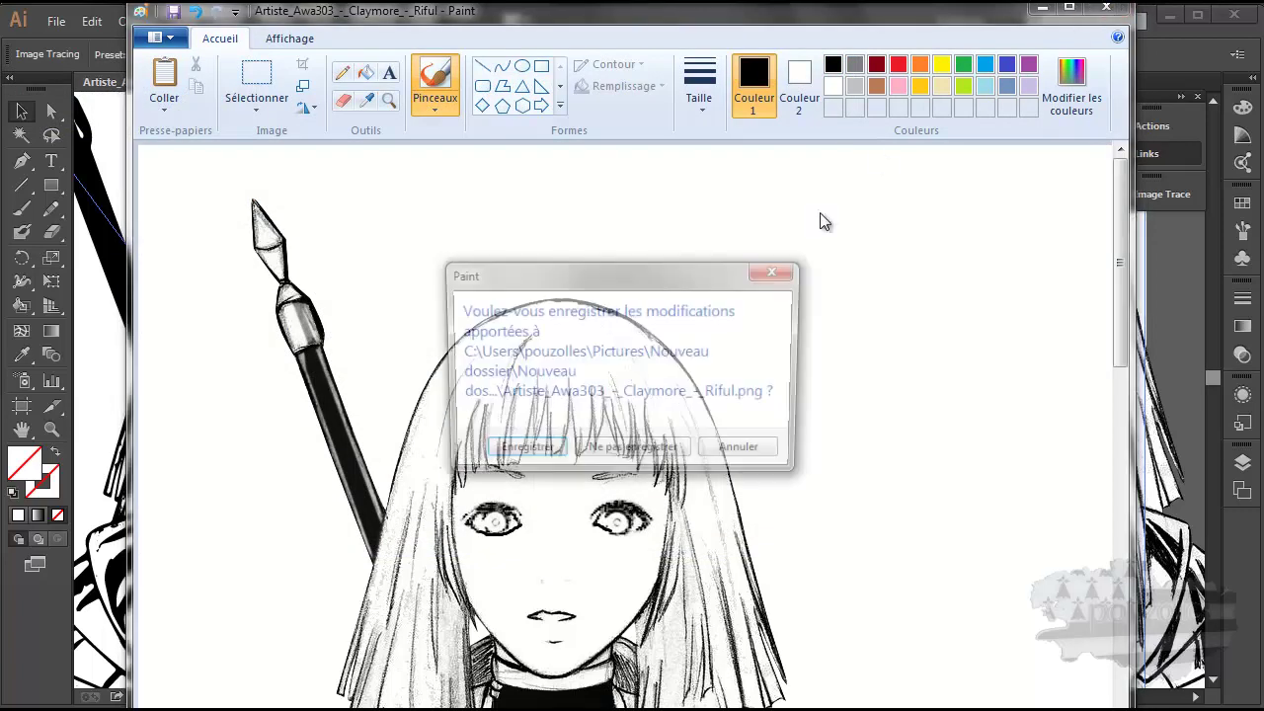
click(664, 454)
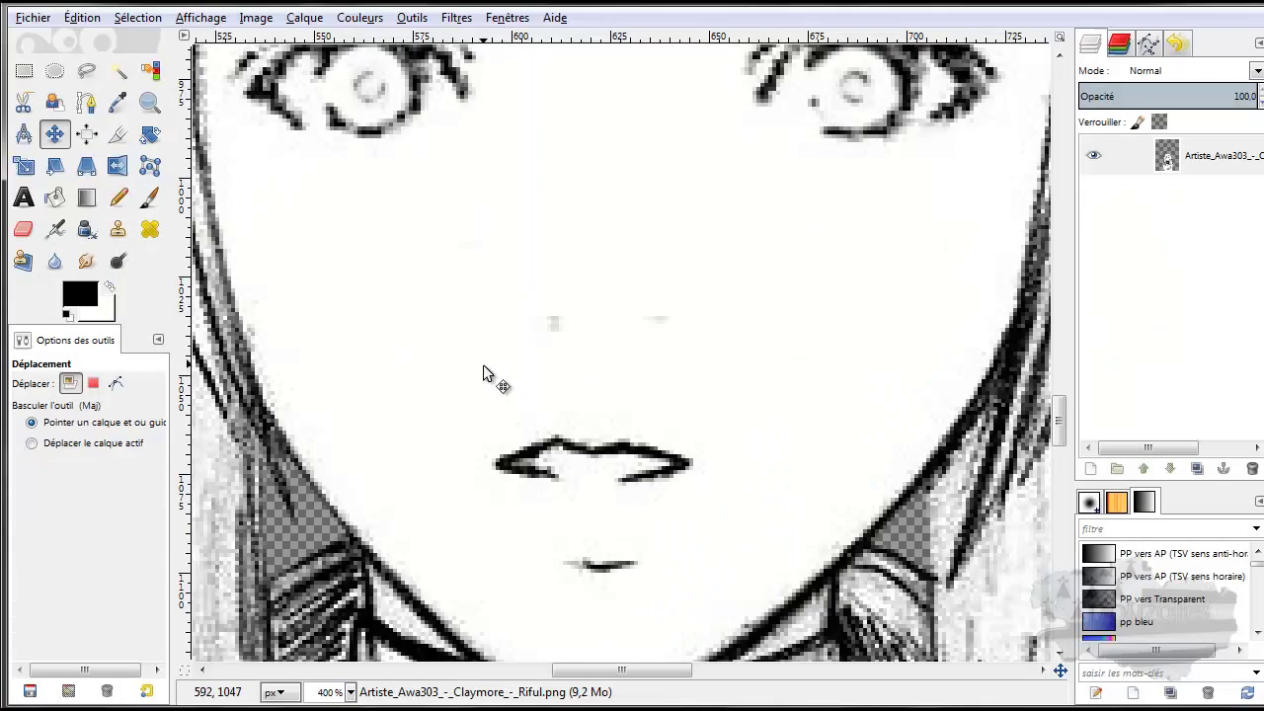
Select the Paintbrush tool and set its size (Taille) to 2.00.
scroll(484, 374, up, 5)
scroll(493, 417, up, 2)
scroll(503, 413, down, 2)
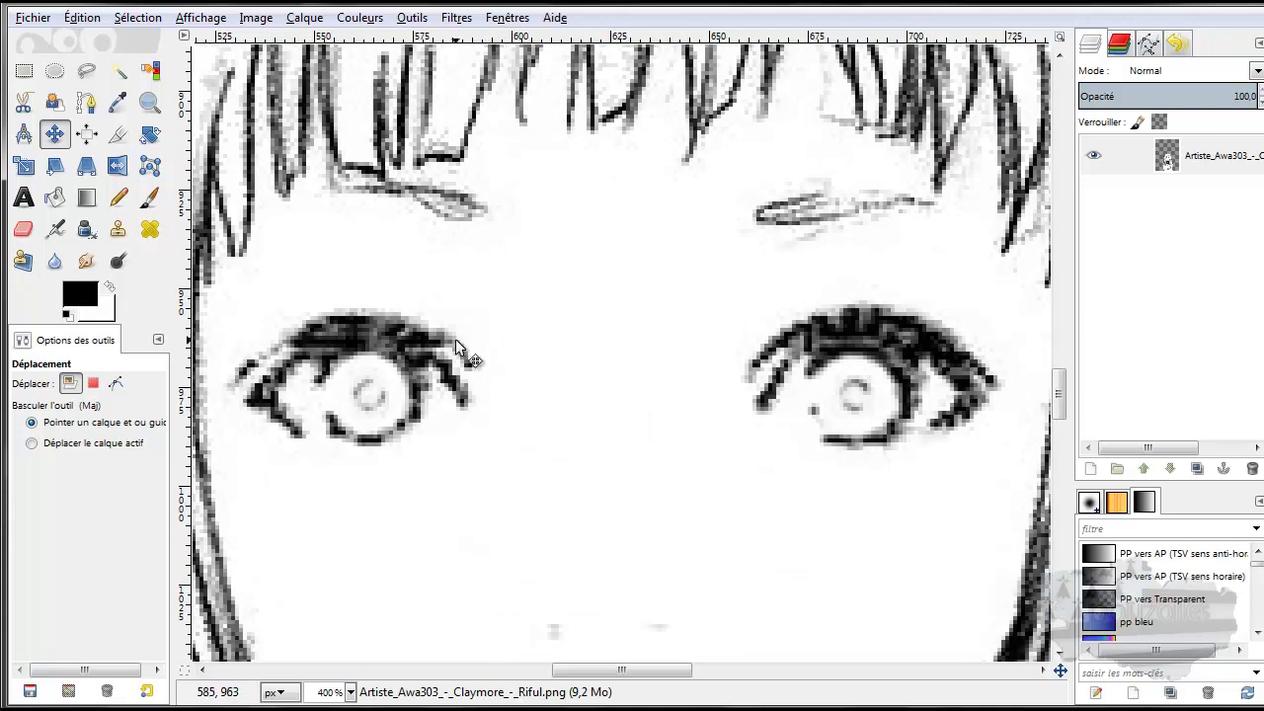
click(149, 196)
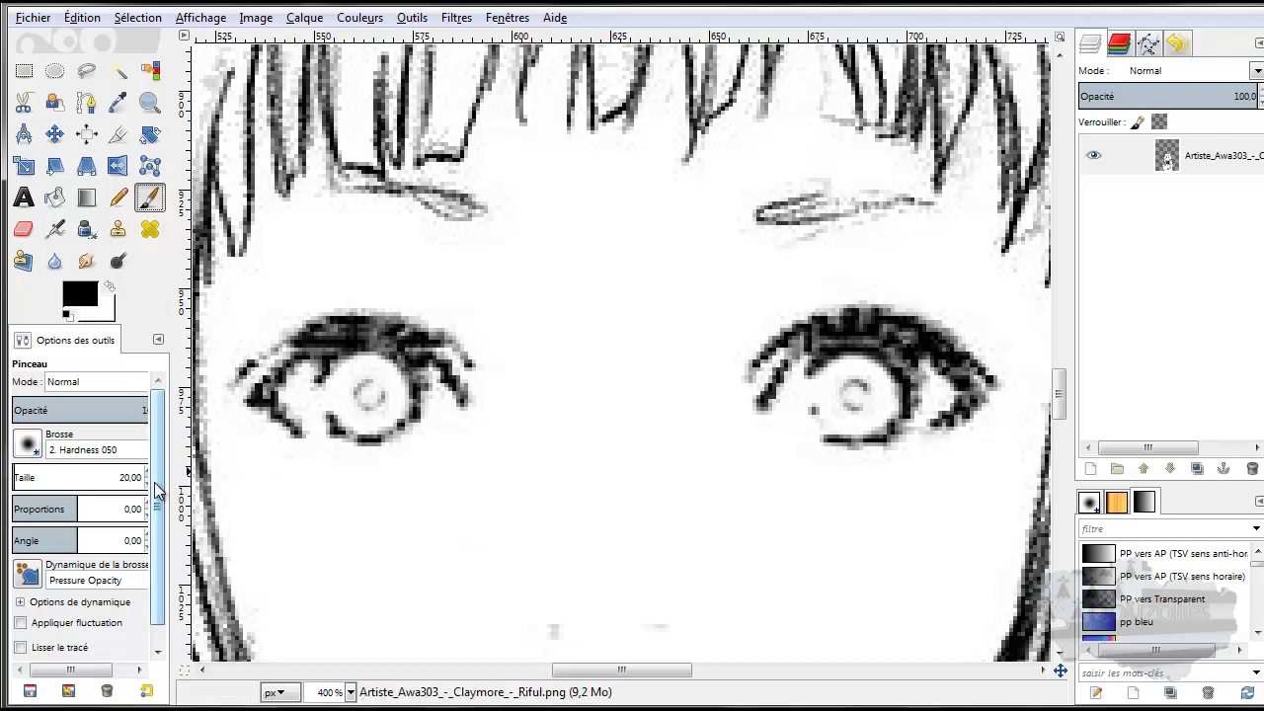
click(148, 484)
scroll(148, 484, down, 9)
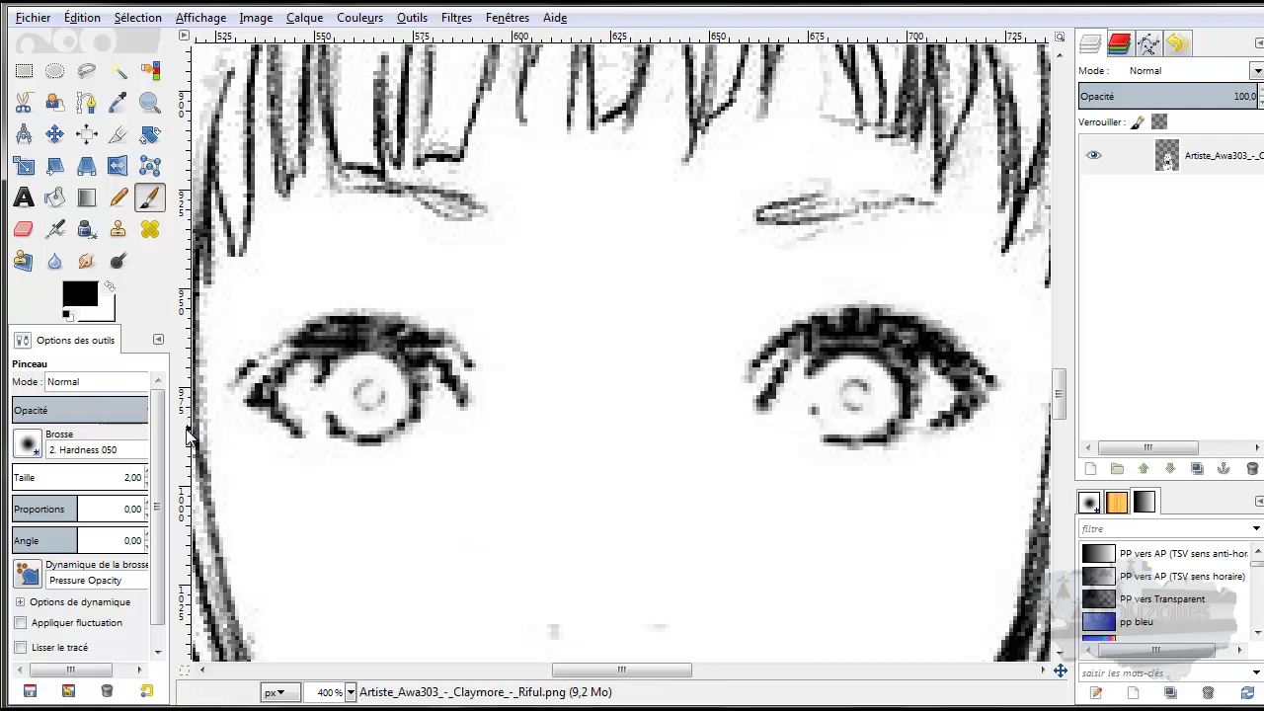
Set brush opacity to 84 and redraw the left eye's lower eyelid to the outer corner.
drag(170, 435, 204, 437)
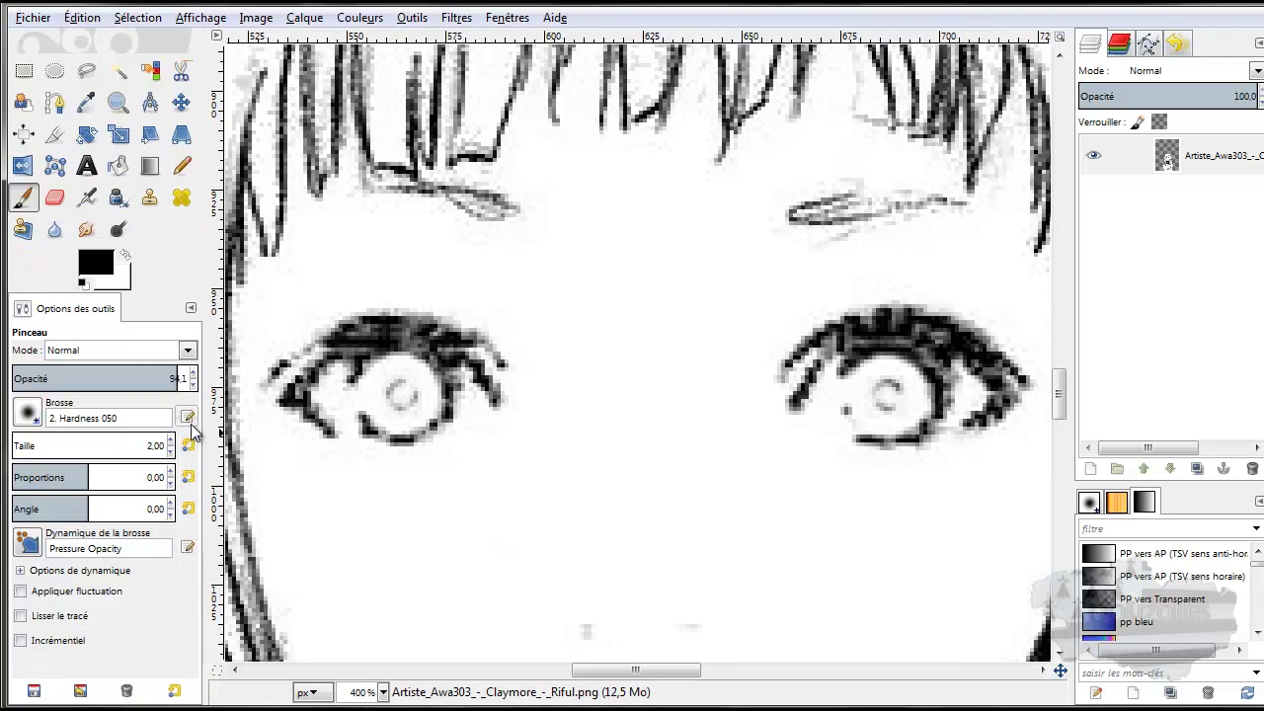
drag(174, 379, 10, 391)
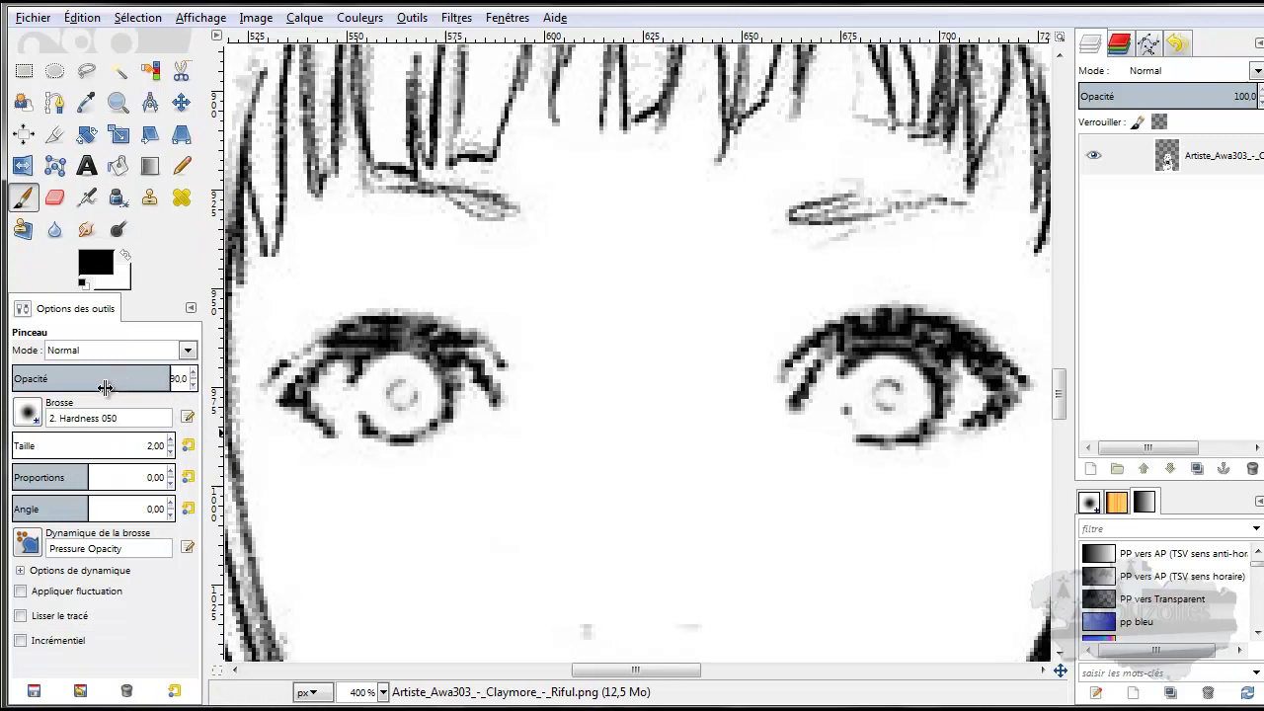
mouse_move(315, 449)
mouse_down()
mouse_move(341, 434)
mouse_move(403, 445)
mouse_up()
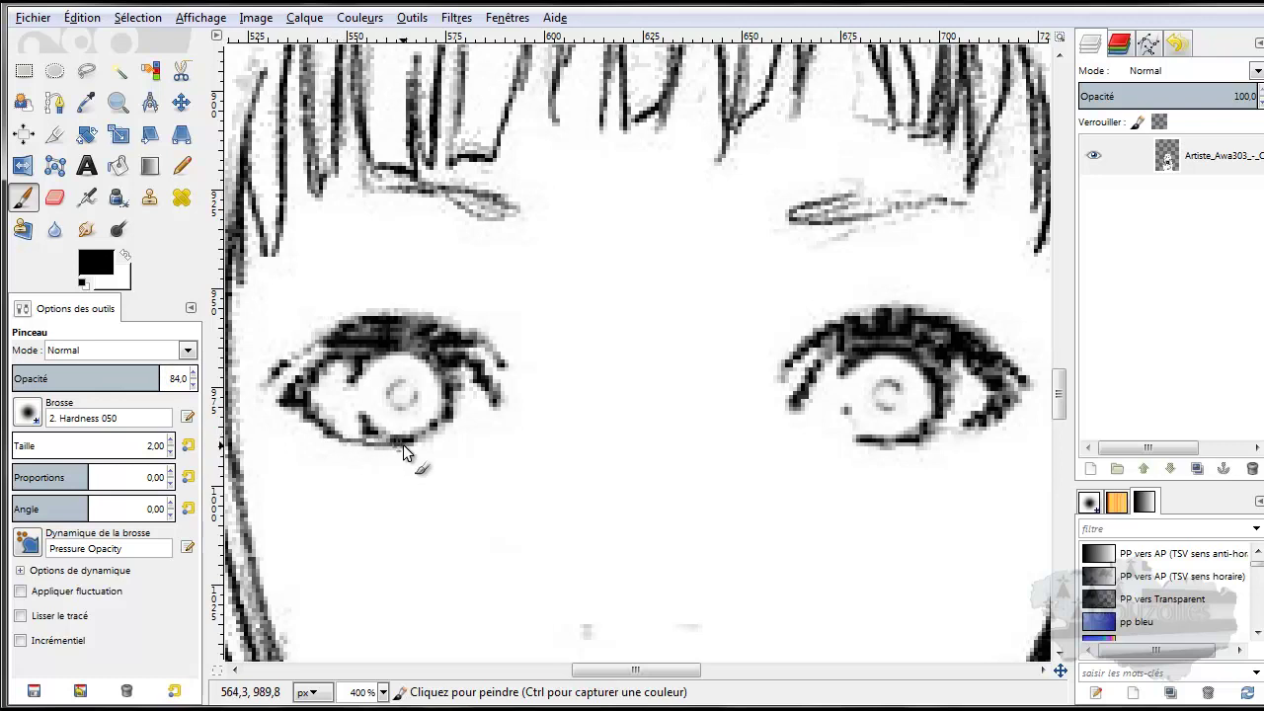
drag(498, 408, 472, 434)
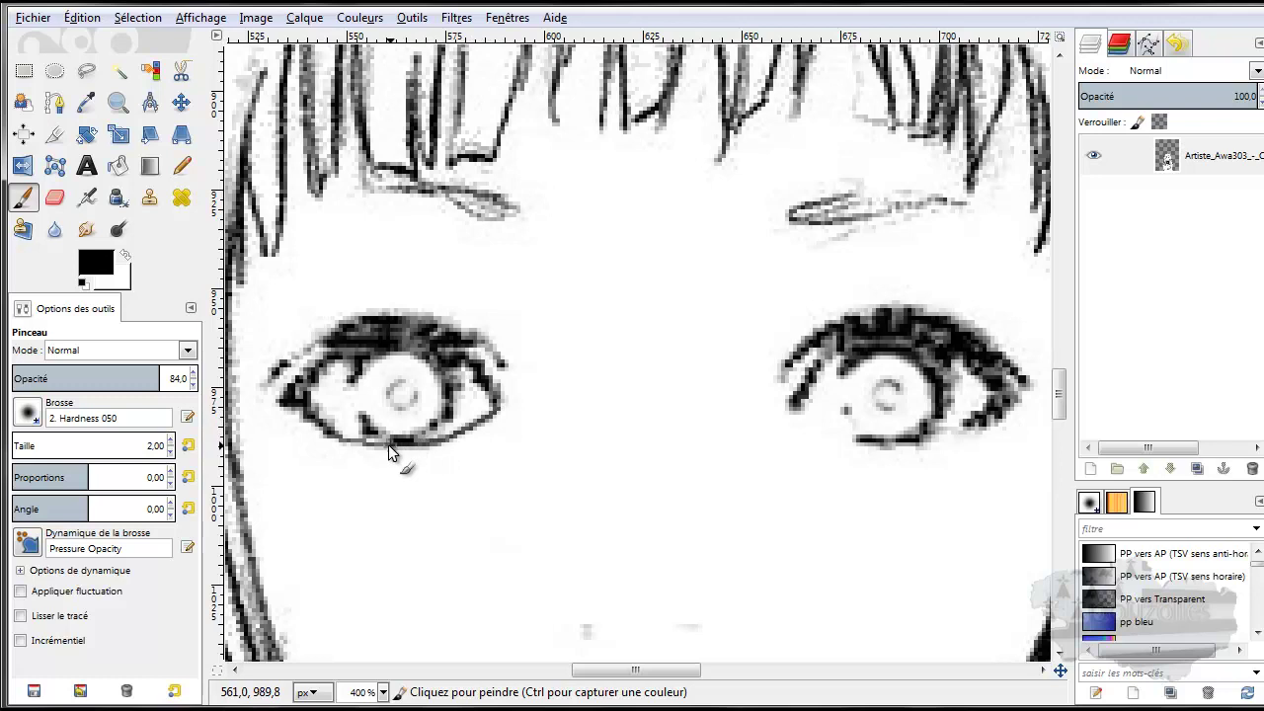
click(336, 445)
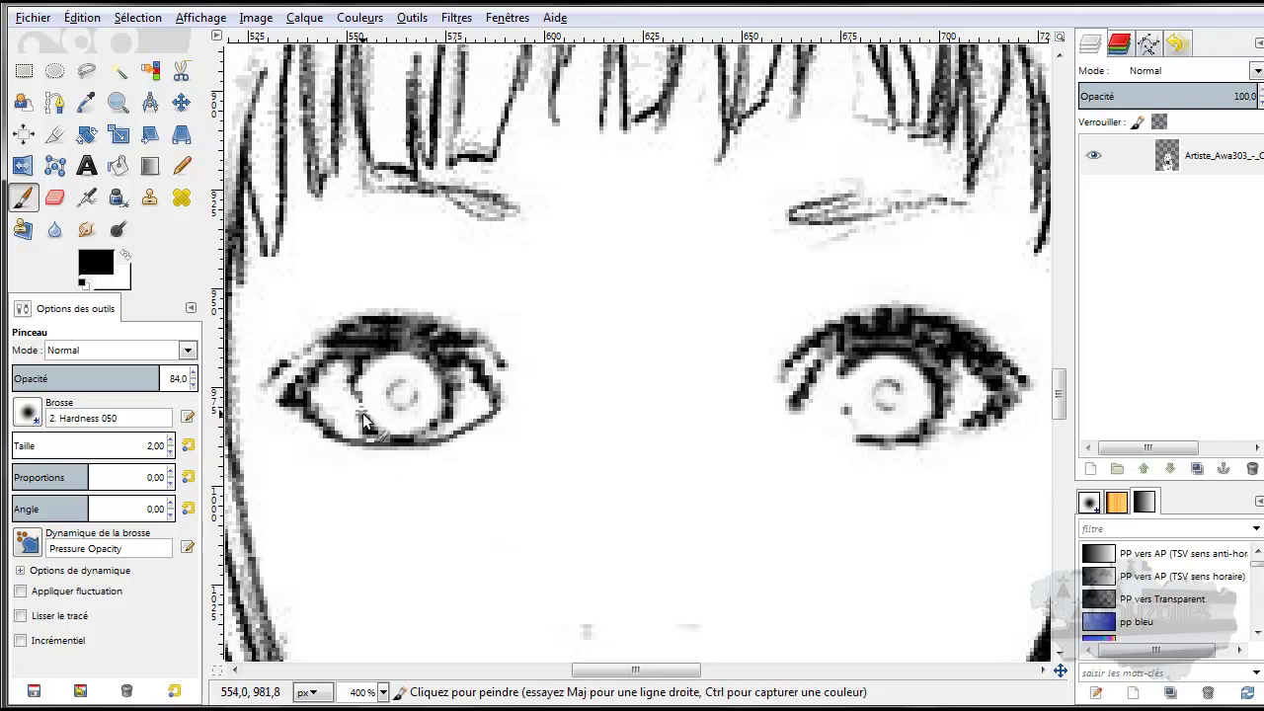
Undo the stray brush stroke, then outline both irises and darken the right lower lid.
click(82, 16)
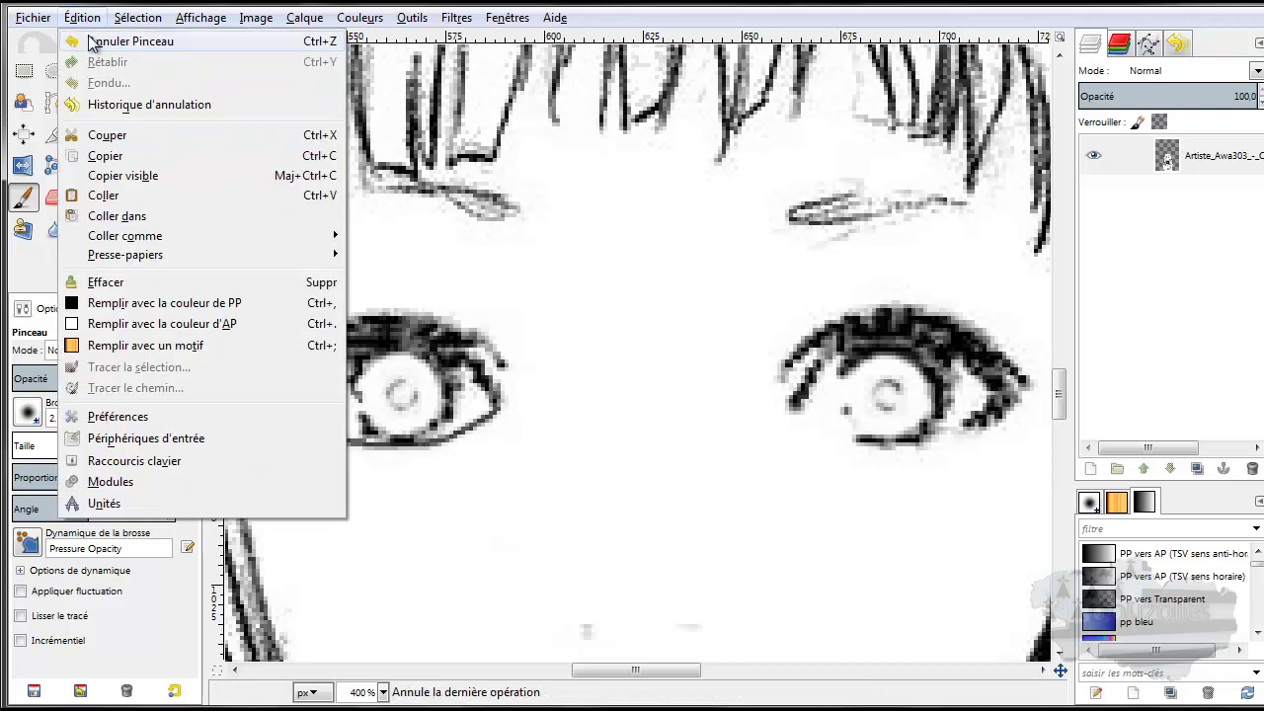
click(112, 39)
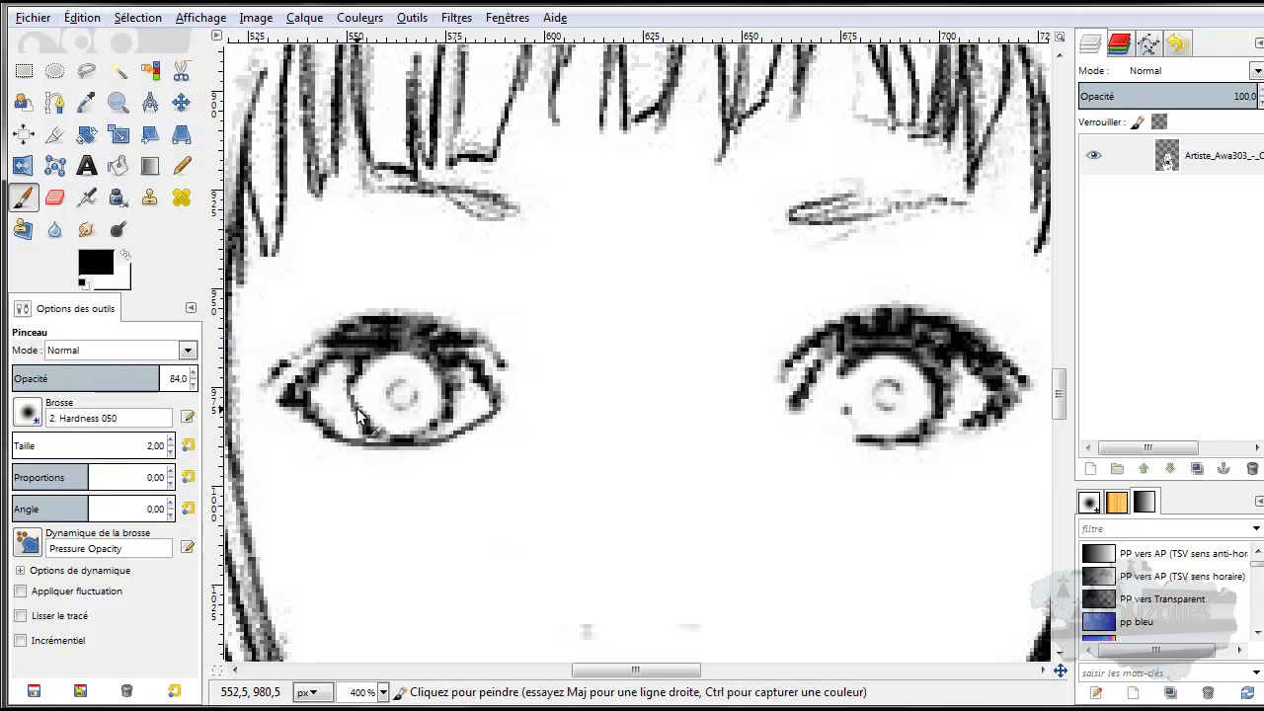
mouse_move(348, 388)
mouse_down()
mouse_move(409, 388)
mouse_move(414, 399)
mouse_move(412, 389)
mouse_up()
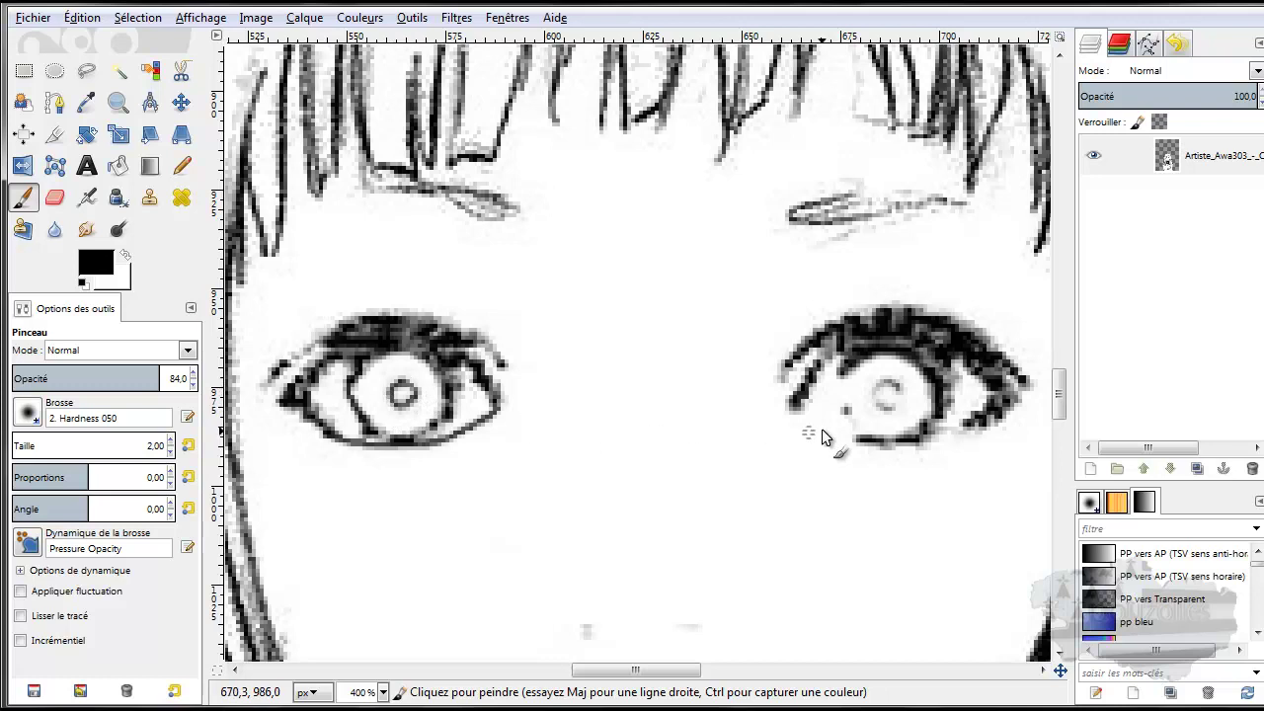
mouse_move(835, 381)
mouse_down()
mouse_move(861, 447)
mouse_move(837, 415)
mouse_move(887, 447)
mouse_up()
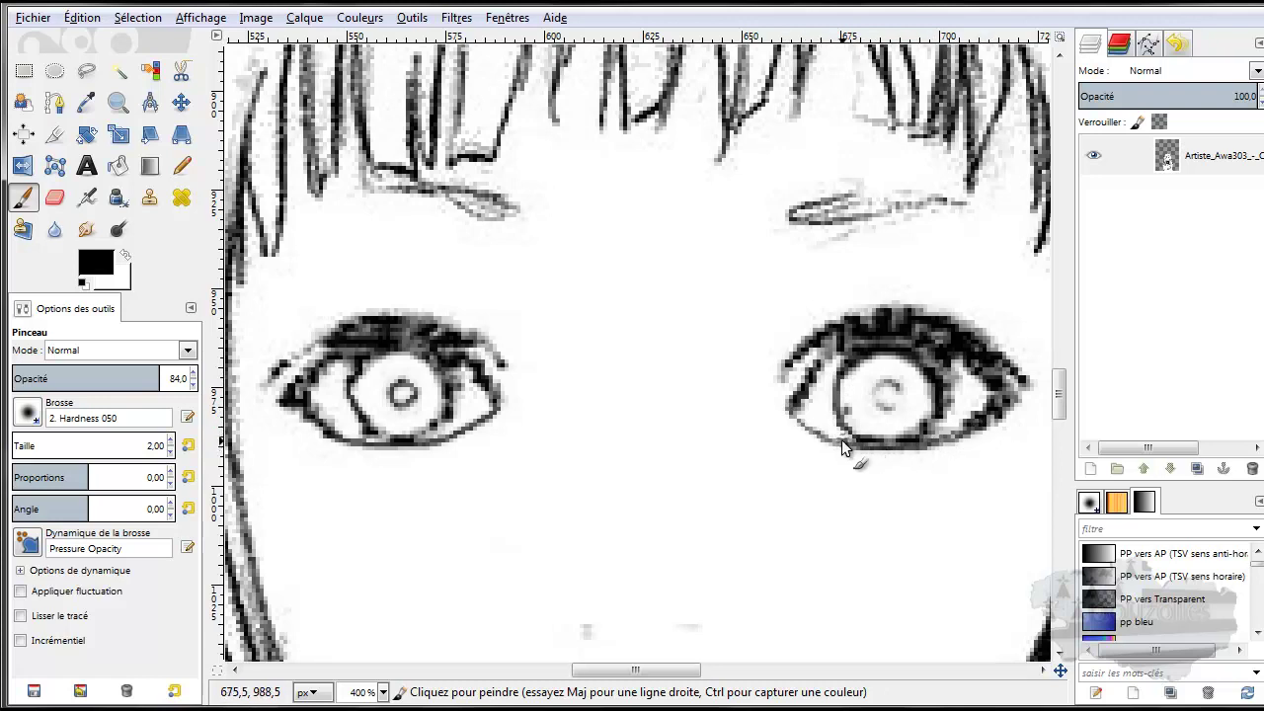
drag(803, 417, 836, 434)
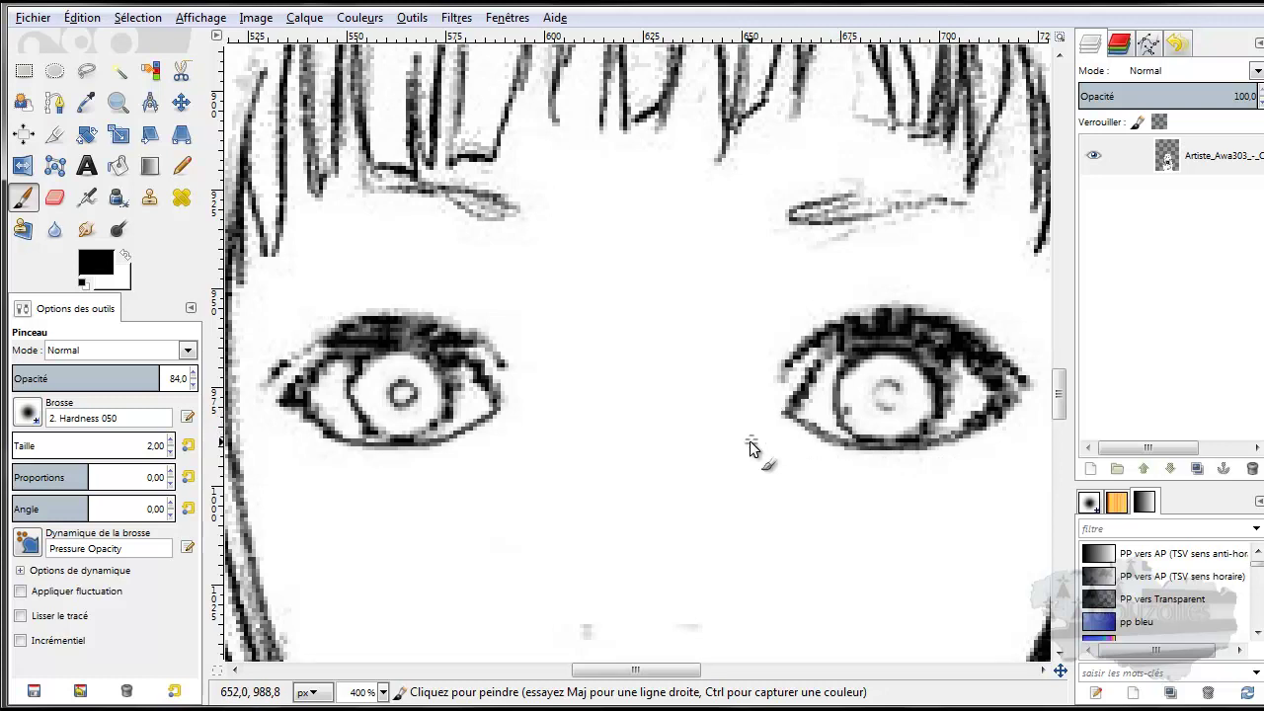
Darken both eyebrows, add two dark hair strands, and join the lower lip line.
scroll(755, 424, up, 5)
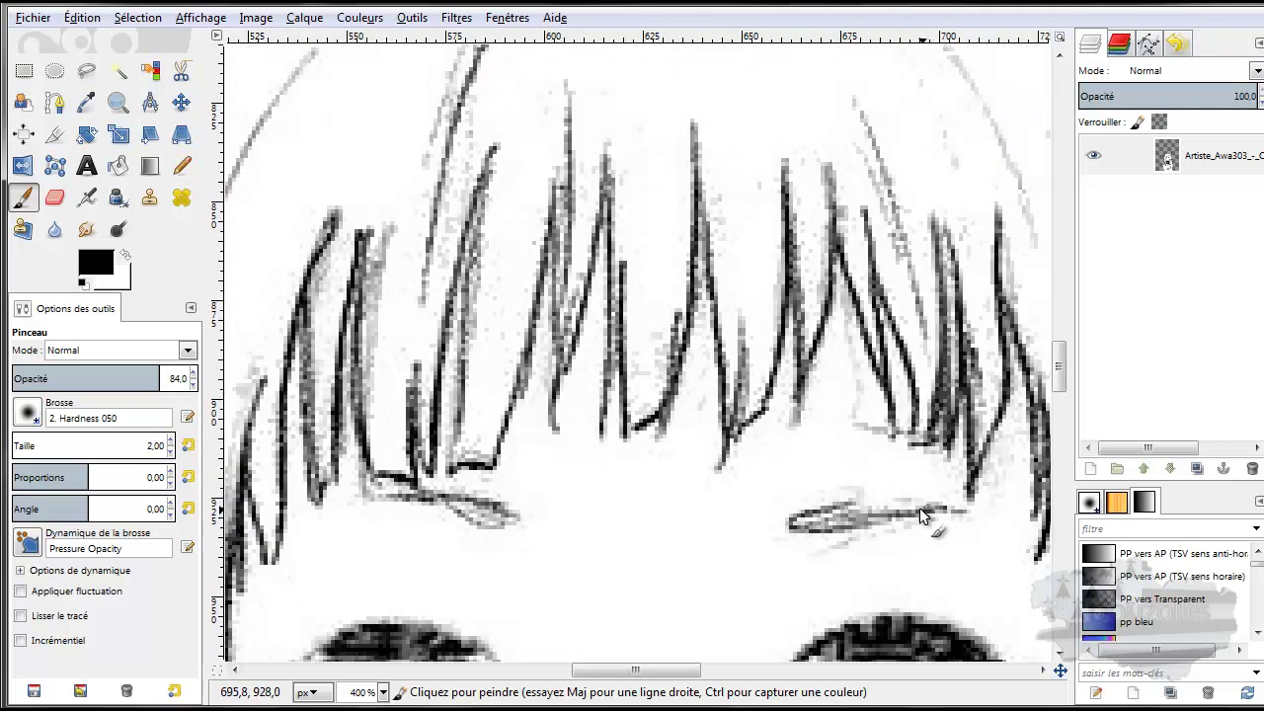
drag(852, 504, 934, 495)
mouse_move(448, 523)
mouse_down()
mouse_move(443, 504)
mouse_move(387, 487)
mouse_move(391, 502)
mouse_move(504, 523)
mouse_move(370, 484)
mouse_move(442, 498)
mouse_up()
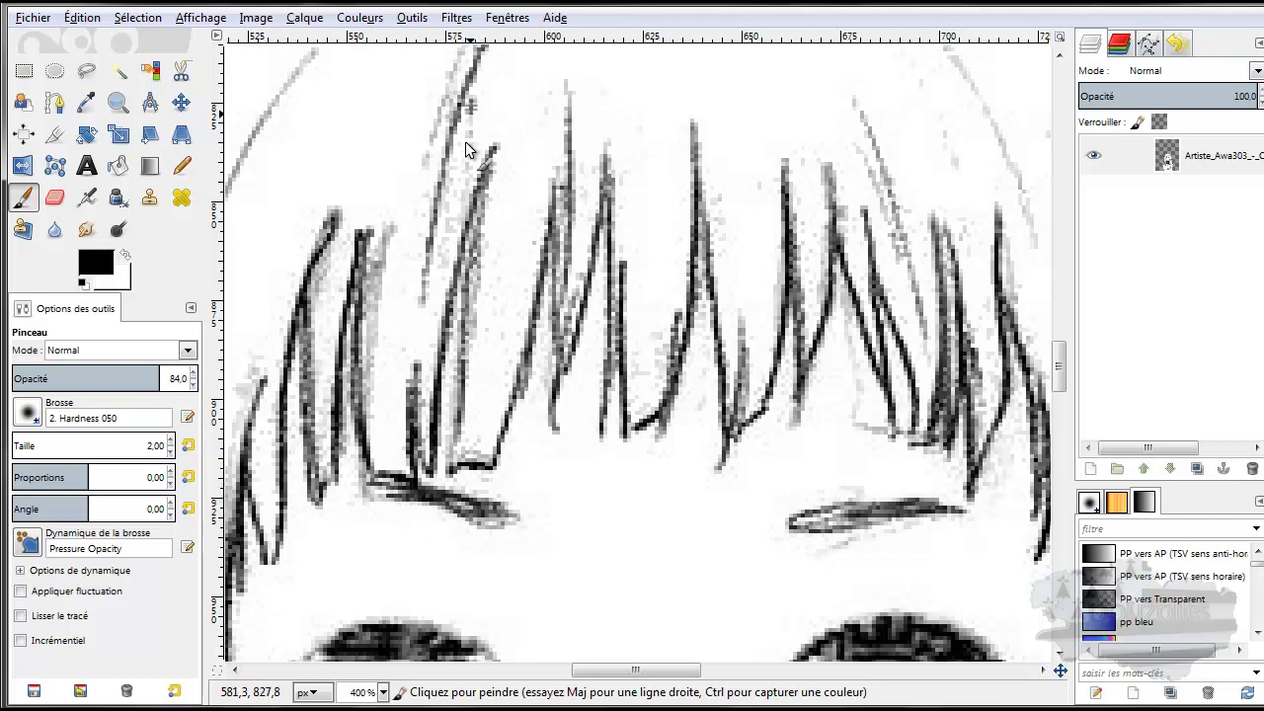
drag(484, 45, 429, 131)
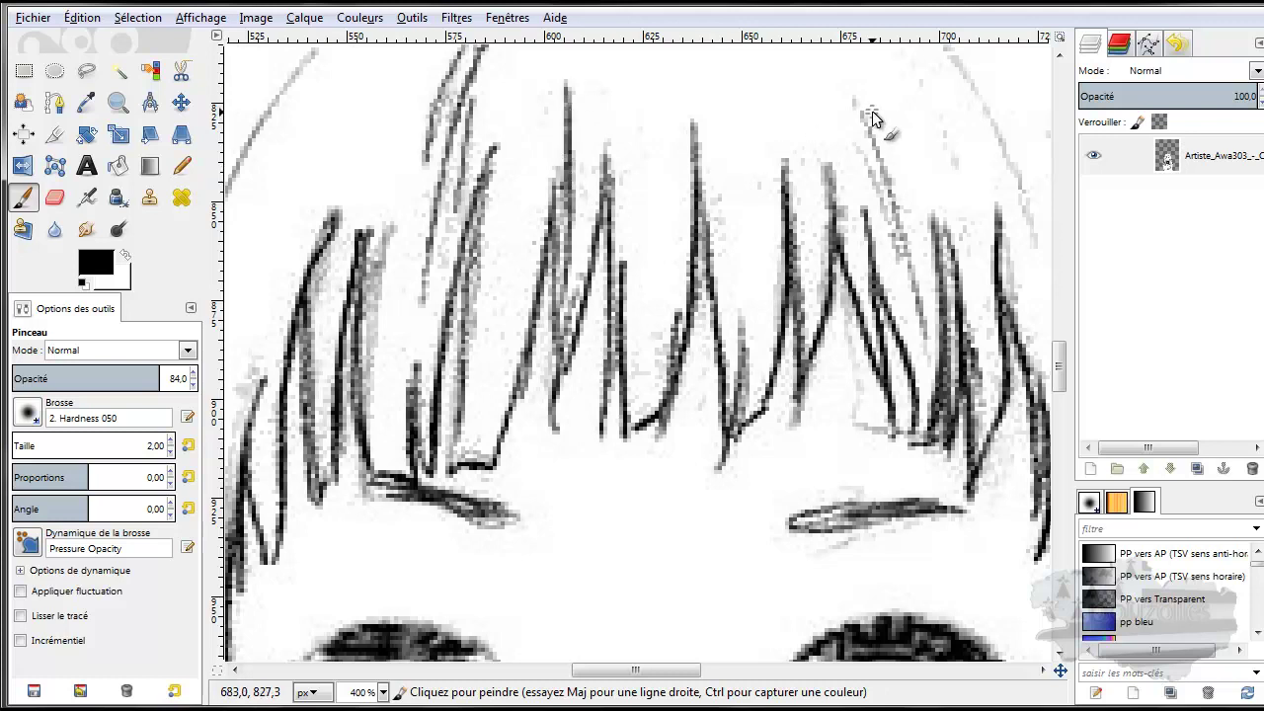
drag(861, 115, 898, 224)
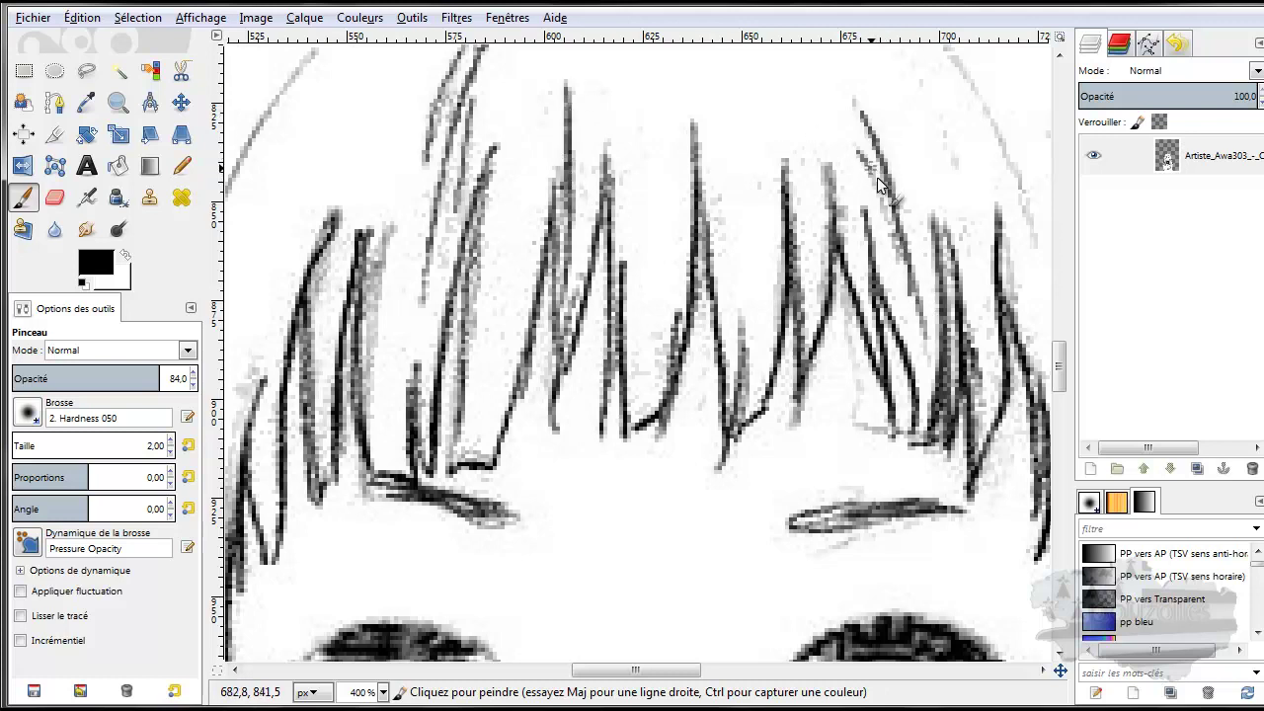
scroll(949, 227, down, 5)
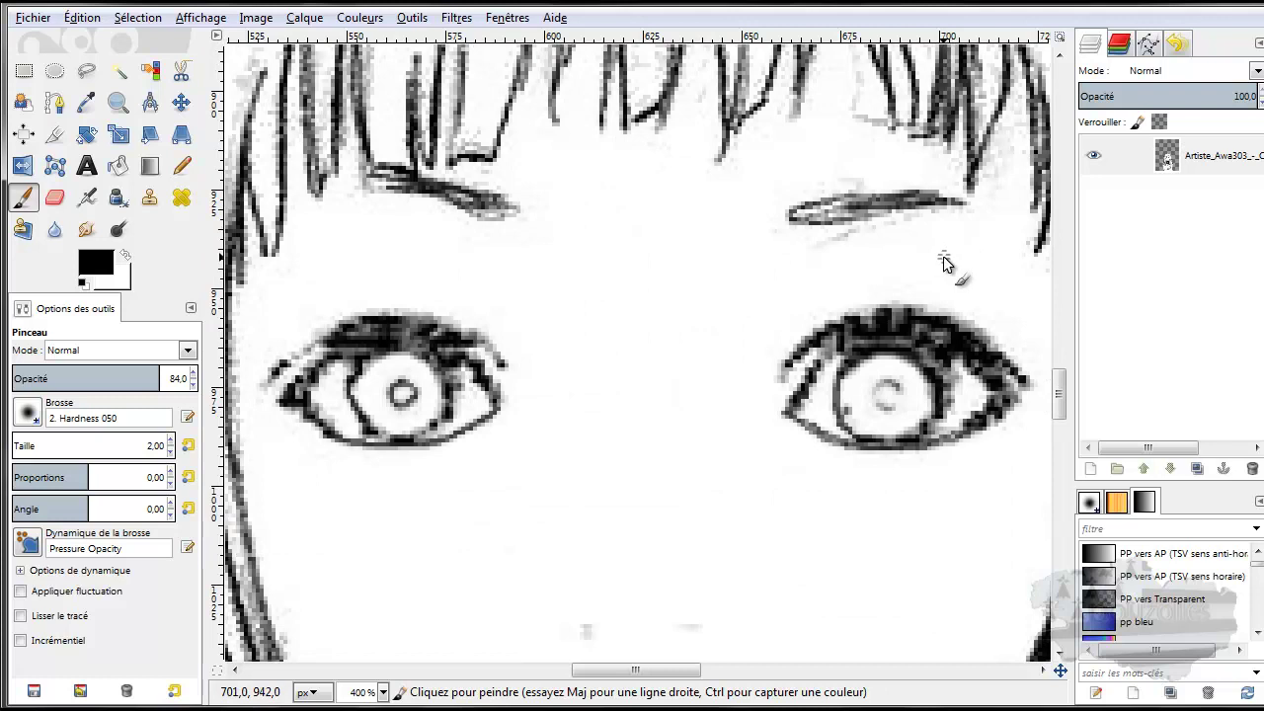
scroll(928, 267, up, 3)
scroll(593, 427, down, 10)
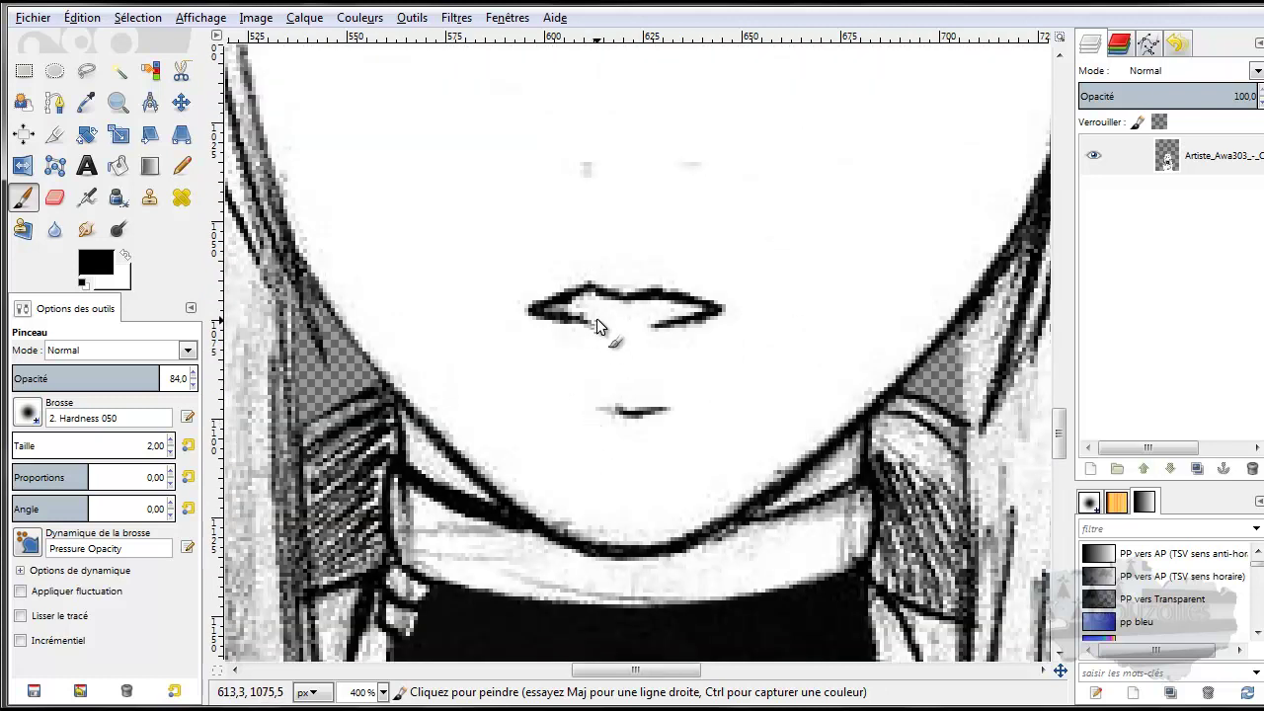
mouse_move(584, 320)
mouse_down()
mouse_move(668, 331)
mouse_move(595, 329)
mouse_move(637, 330)
mouse_up()
Draw thin hair lines from the top of the head down along the hair.
scroll(638, 335, up, 15)
scroll(639, 338, up, 6)
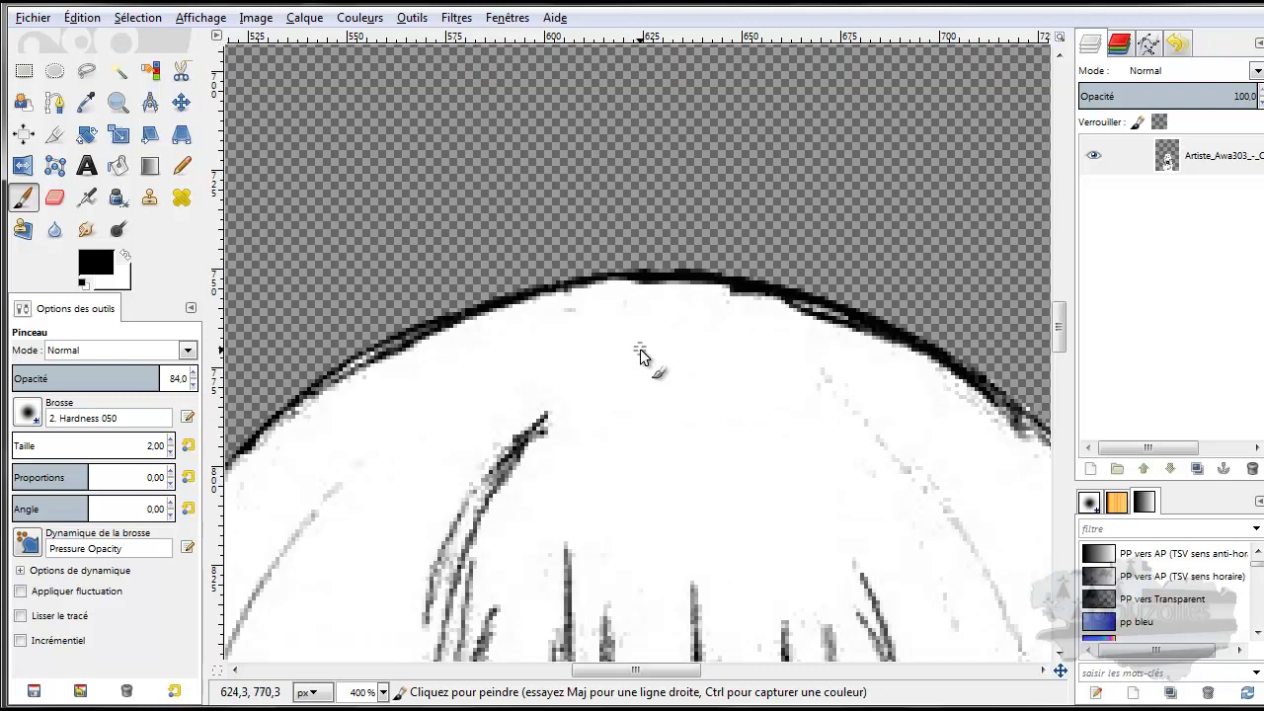
scroll(644, 352, down, 5)
drag(638, 669, 694, 669)
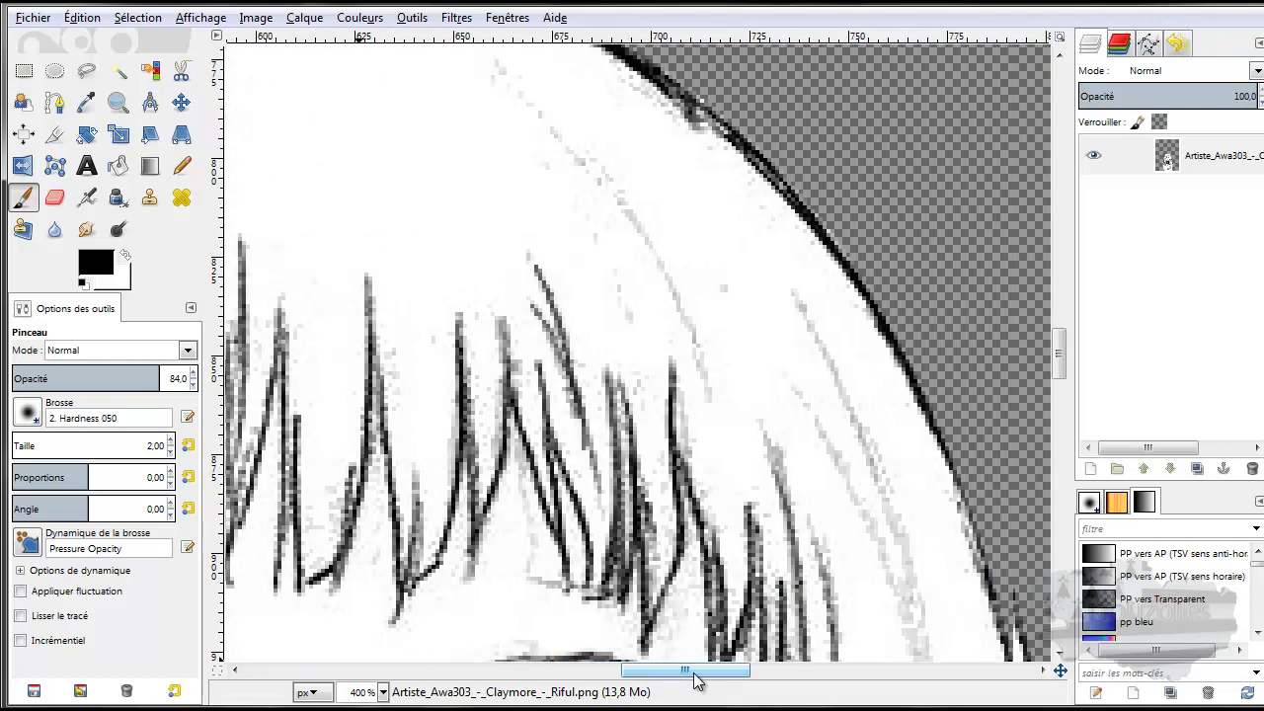
drag(493, 85, 600, 199)
drag(638, 260, 679, 352)
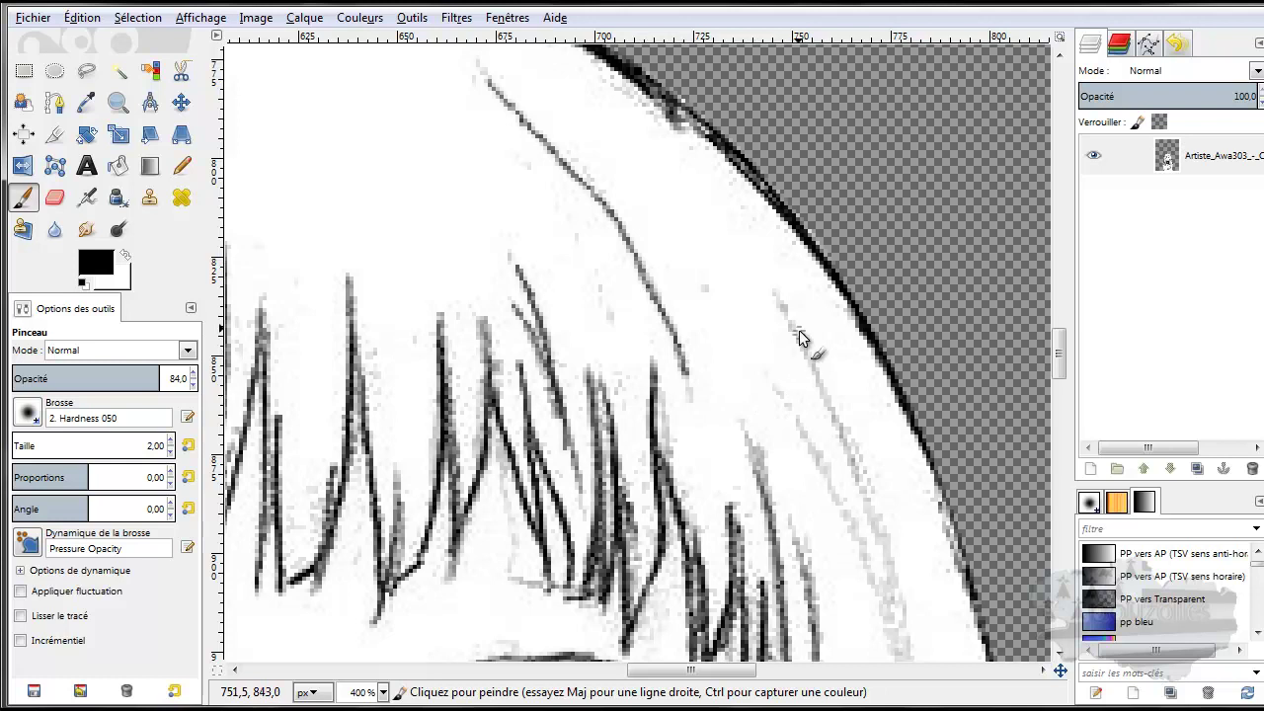
drag(802, 337, 903, 626)
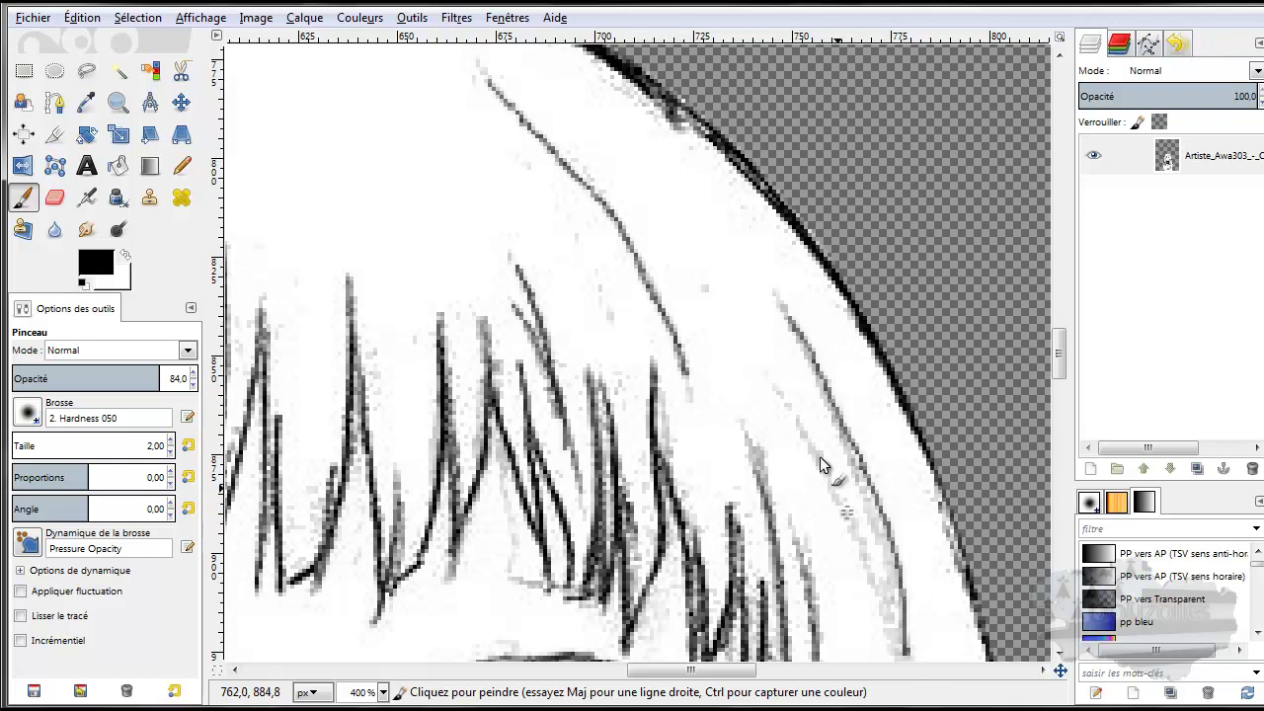
scroll(908, 592, down, 10)
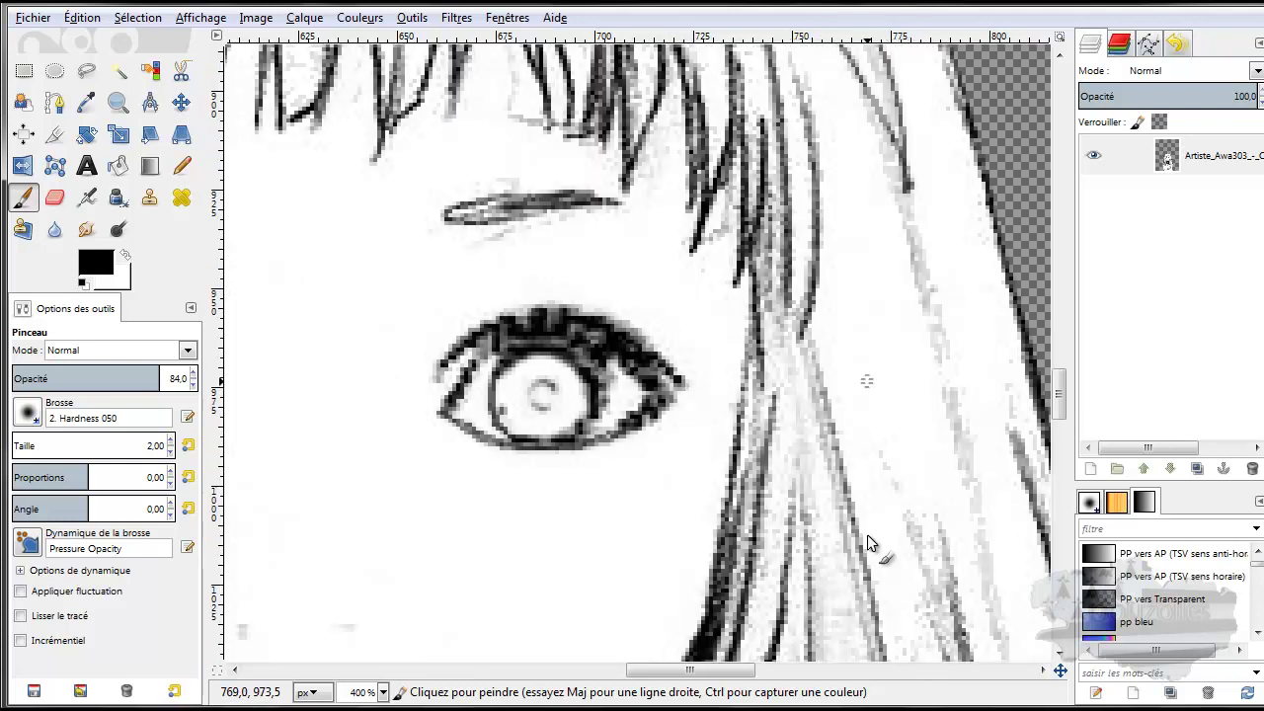
scroll(908, 391, up, 4)
drag(906, 213, 971, 466)
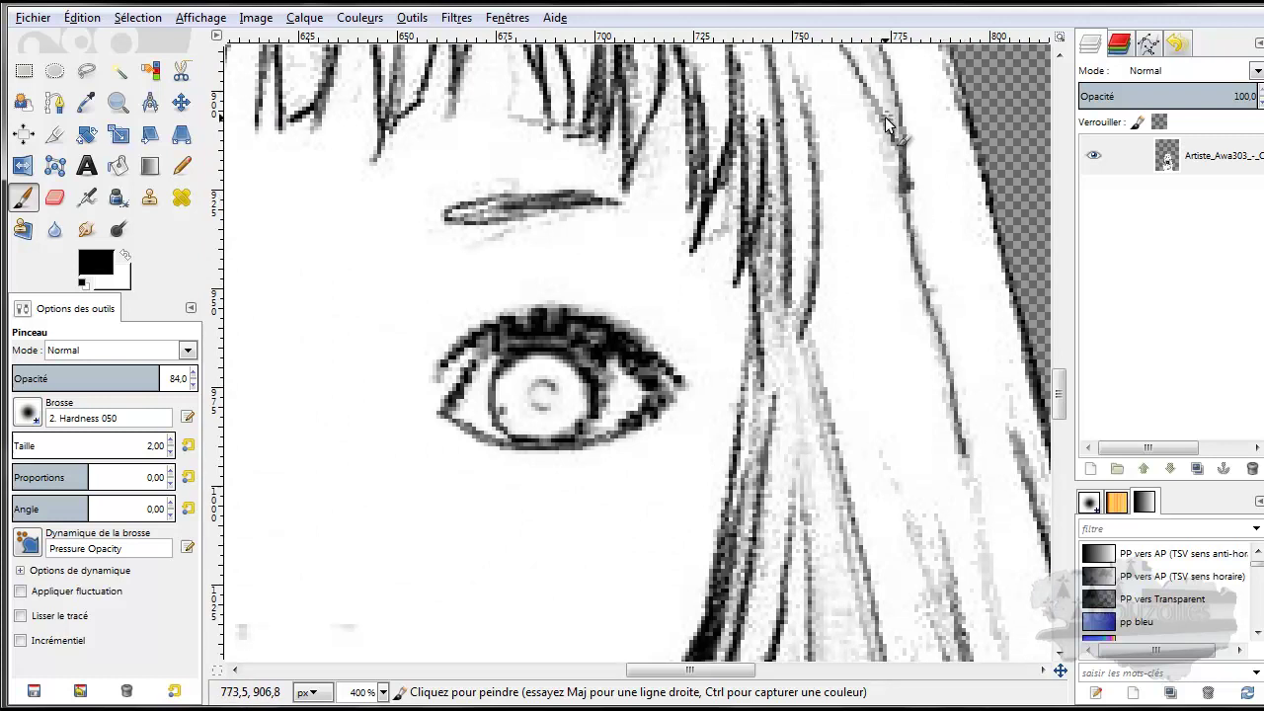
Darken and extend several faint hair strands near the top and right of the eye.
drag(902, 173, 891, 145)
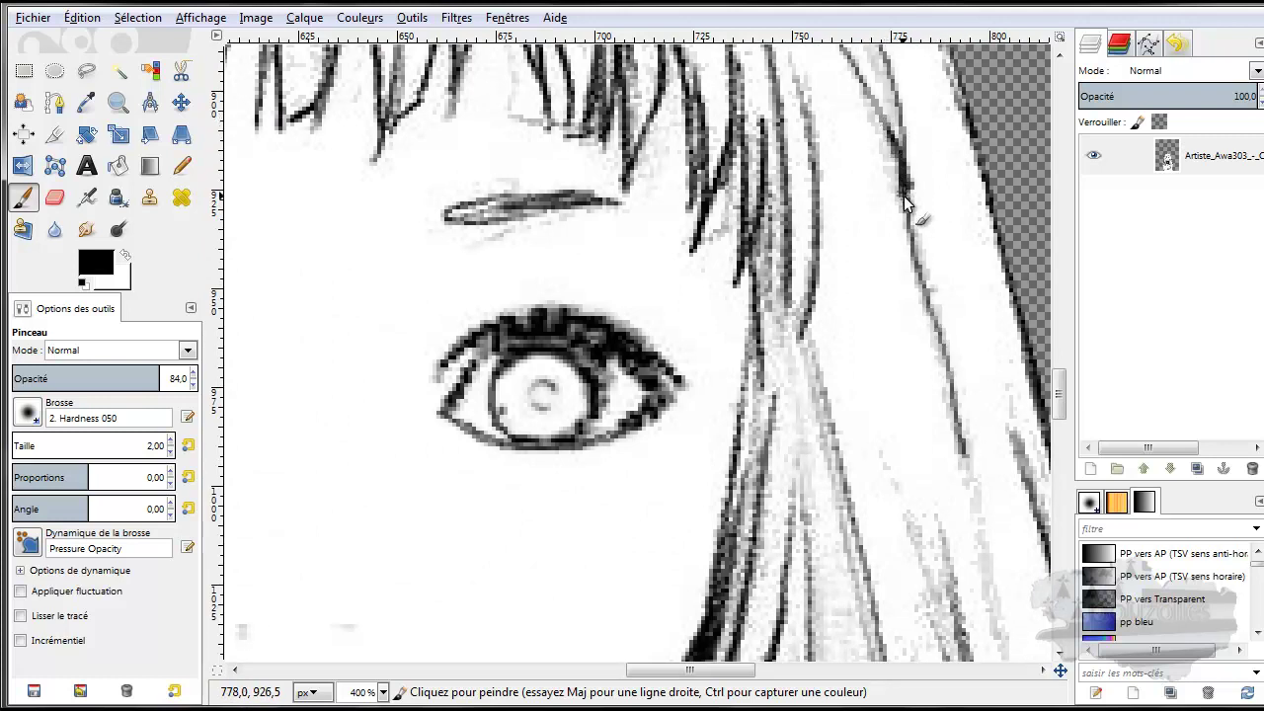
drag(930, 314, 958, 348)
drag(916, 286, 943, 328)
drag(955, 435, 979, 468)
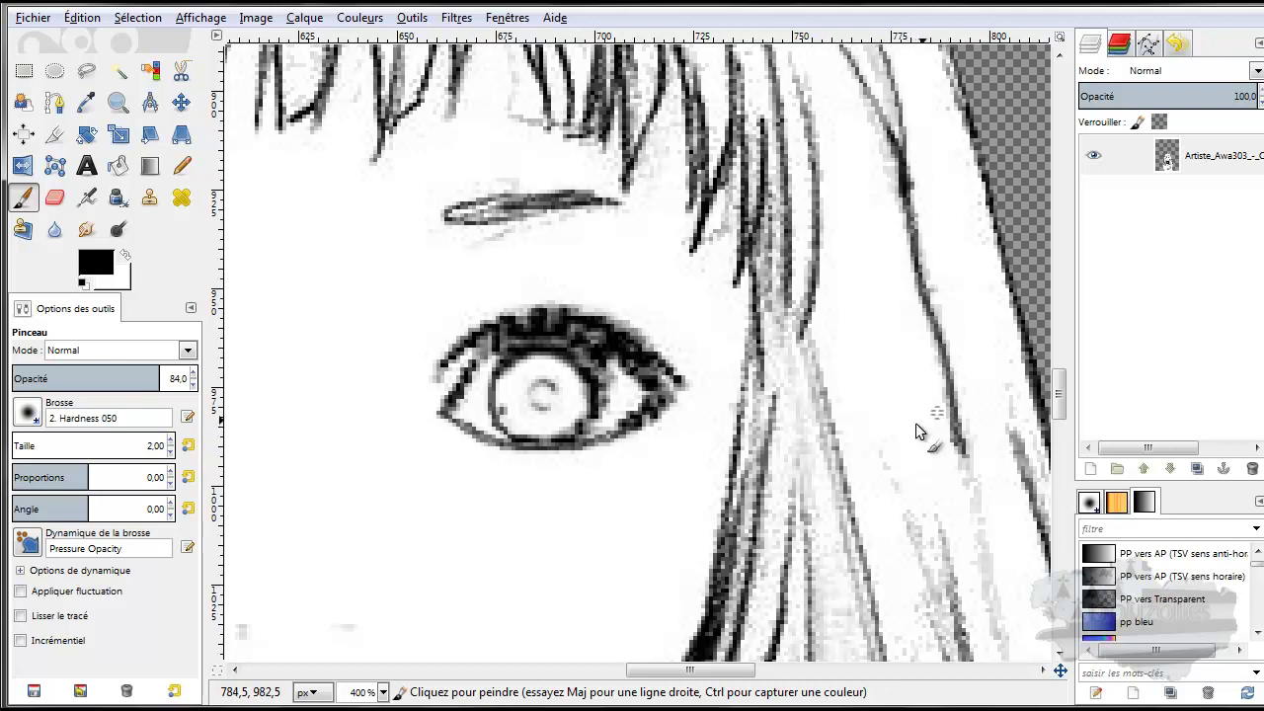
drag(812, 372, 843, 513)
drag(811, 363, 832, 435)
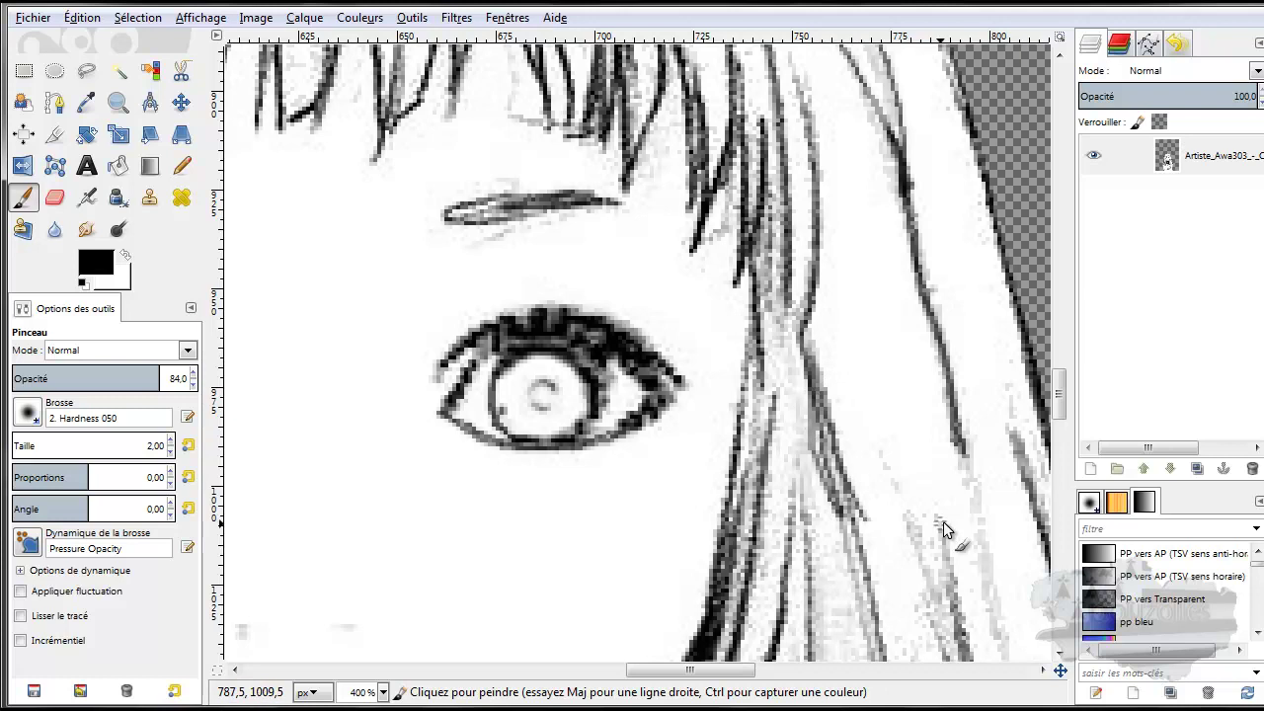
Darken the hair lines beside the cheek and the long strands below the eye.
scroll(891, 493, down, 4)
scroll(860, 366, up, 2)
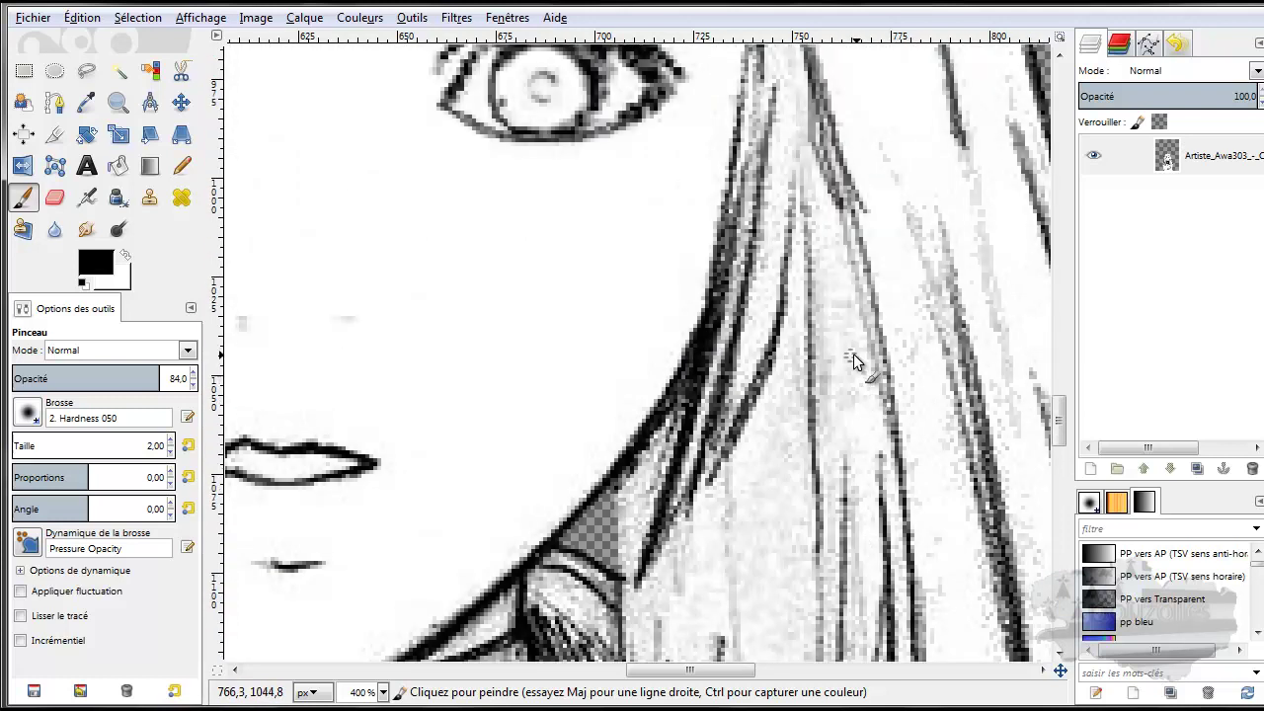
mouse_move(987, 227)
mouse_down()
mouse_move(967, 148)
mouse_move(993, 257)
mouse_up()
mouse_move(995, 203)
mouse_down()
mouse_move(965, 158)
mouse_move(985, 233)
mouse_up()
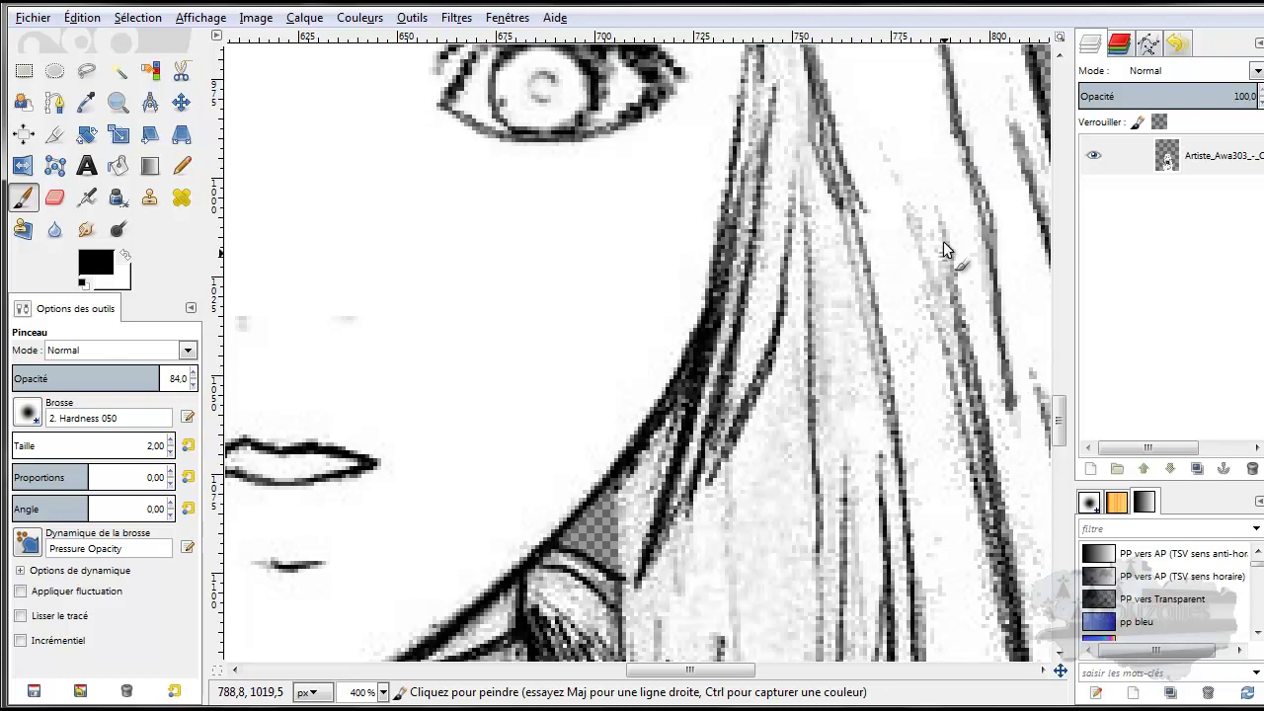
mouse_move(945, 240)
mouse_down()
mouse_move(972, 355)
mouse_move(924, 253)
mouse_up()
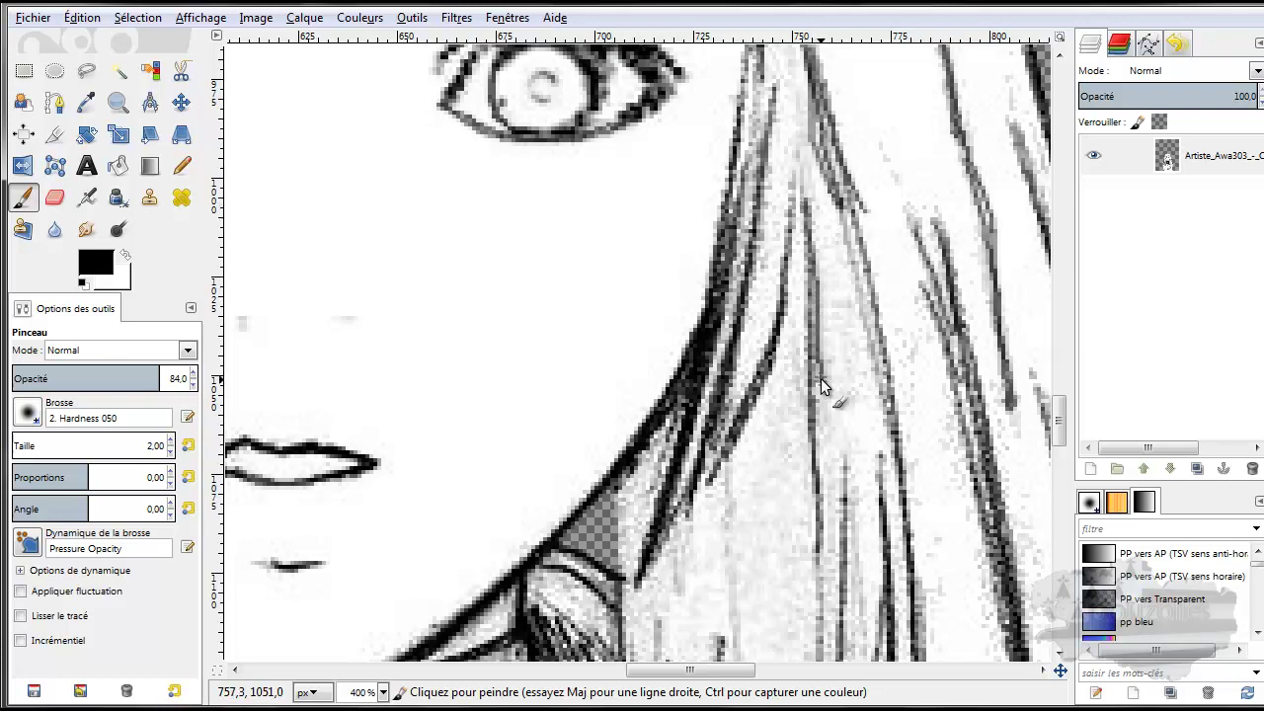
mouse_move(851, 381)
mouse_down()
mouse_move(845, 216)
mouse_move(923, 449)
mouse_up()
drag(849, 223, 906, 422)
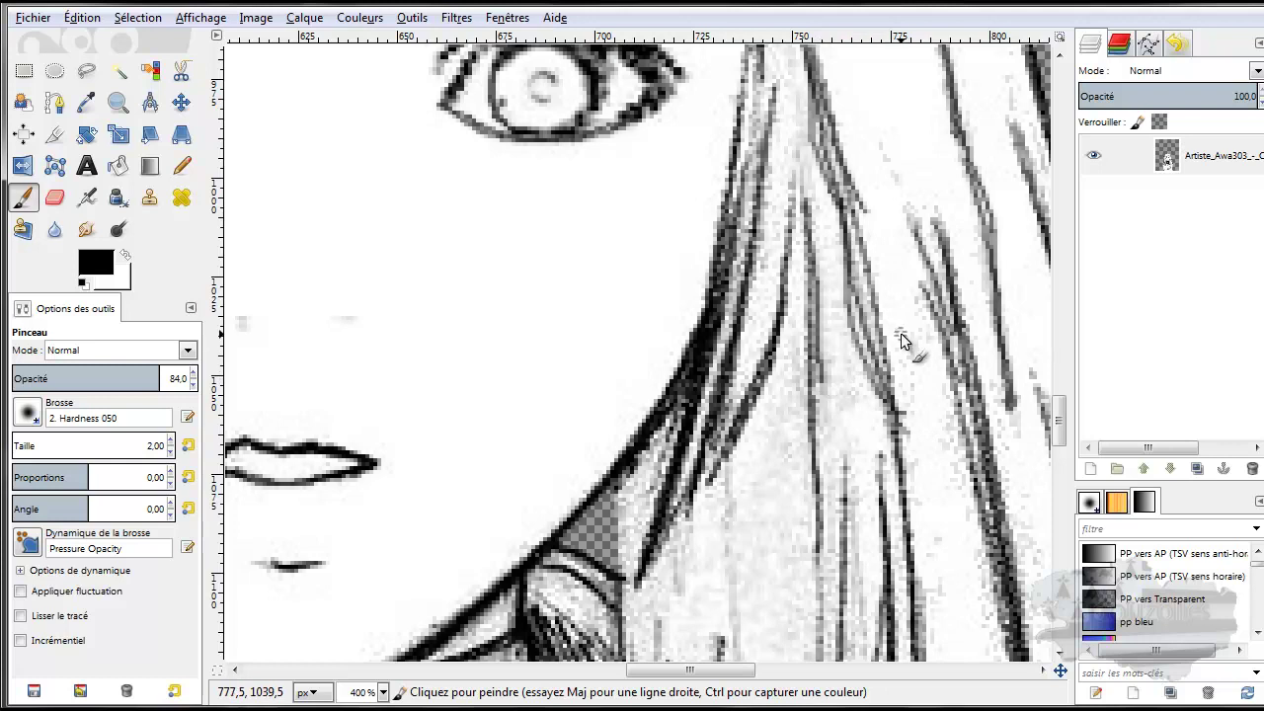
Thicken the top-of-head outline and fill the grey gap in it.
scroll(888, 395, down, 5)
scroll(866, 395, up, 3)
scroll(789, 414, up, 8)
scroll(534, 472, up, 3)
scroll(534, 472, up, 4)
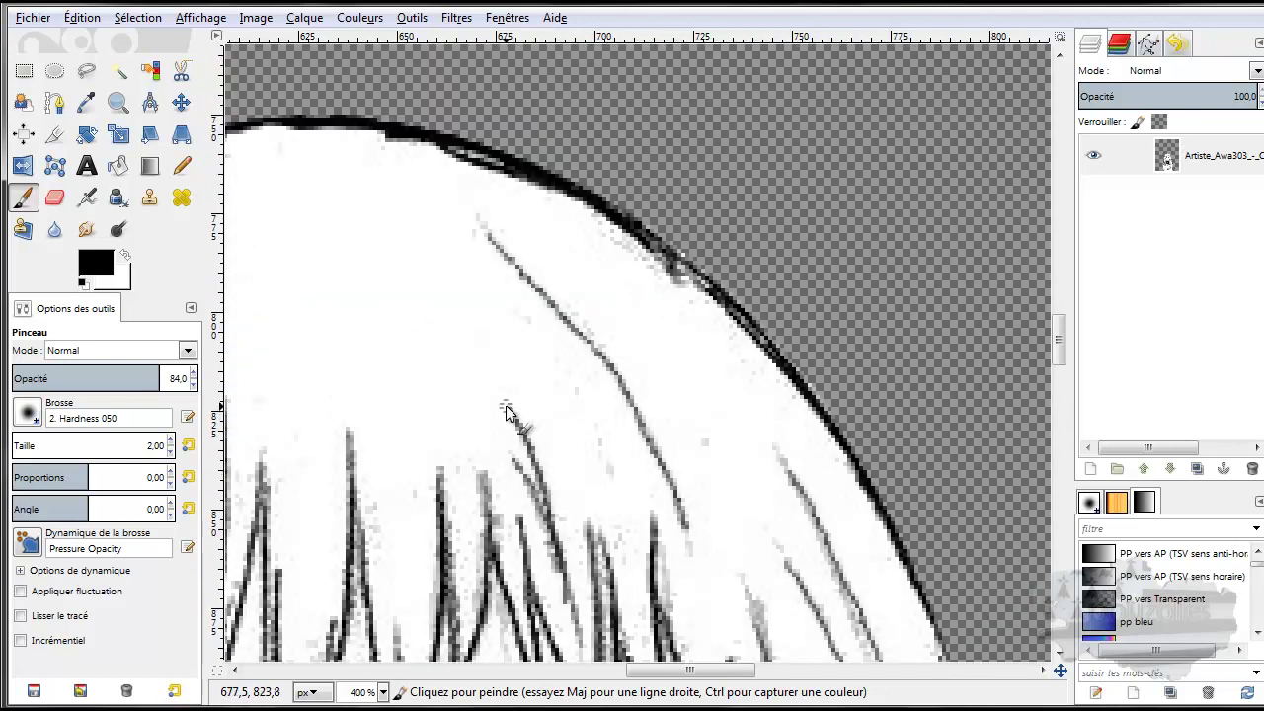
scroll(500, 384, down, 3)
scroll(544, 277, up, 5)
scroll(361, 520, up, 3)
scroll(464, 378, down, 5)
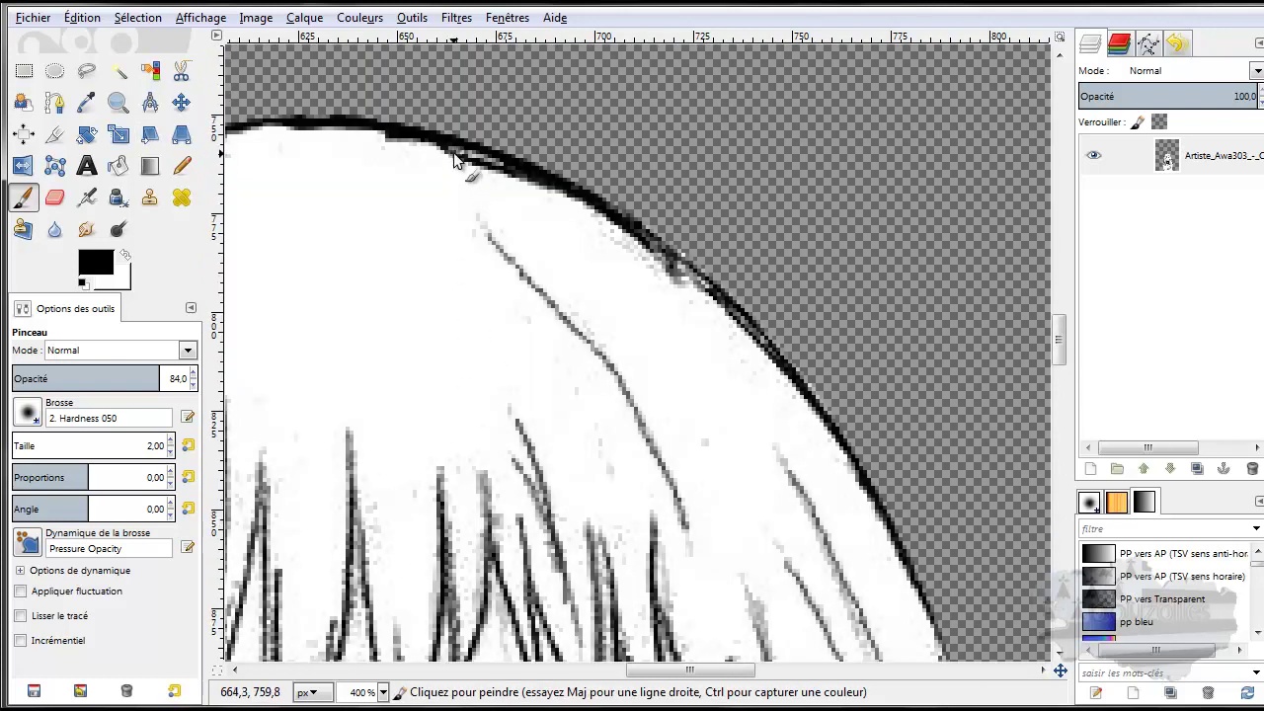
mouse_move(496, 173)
mouse_down()
mouse_move(457, 155)
mouse_move(499, 174)
mouse_up()
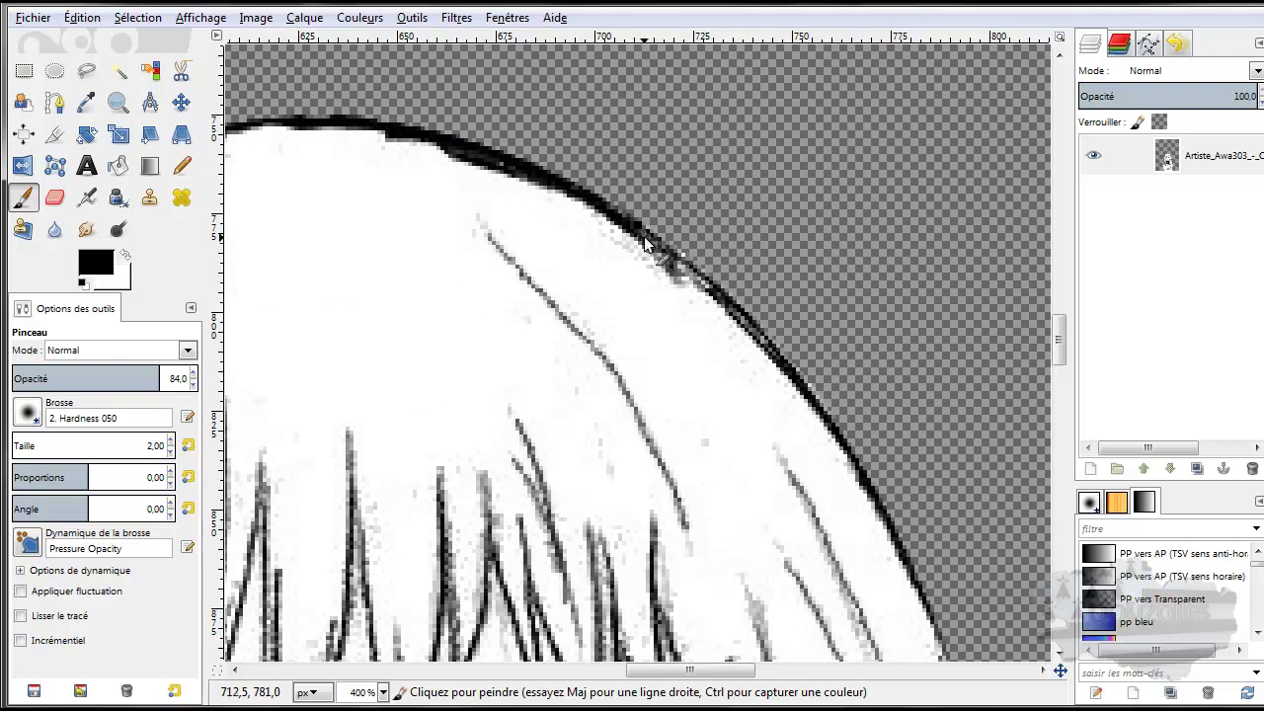
mouse_move(697, 289)
mouse_down()
mouse_move(651, 251)
mouse_move(721, 298)
mouse_move(655, 244)
mouse_move(651, 258)
mouse_up()
click(36, 18)
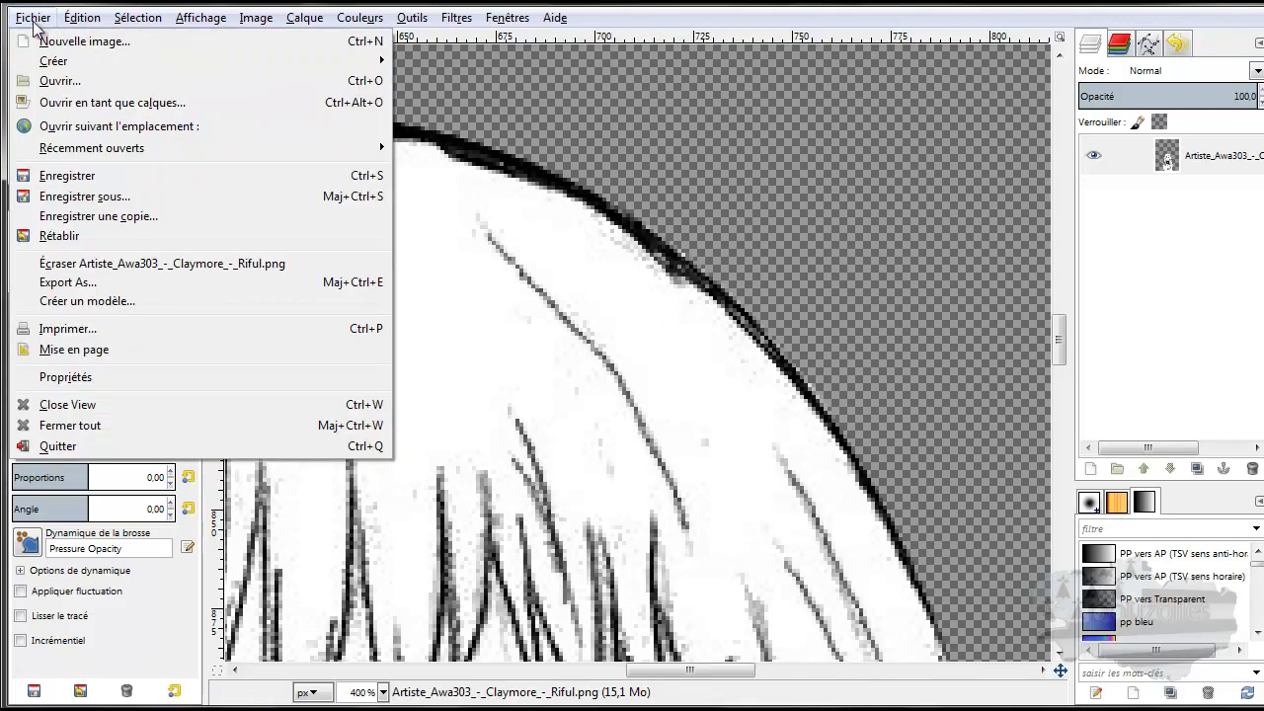
click(61, 175)
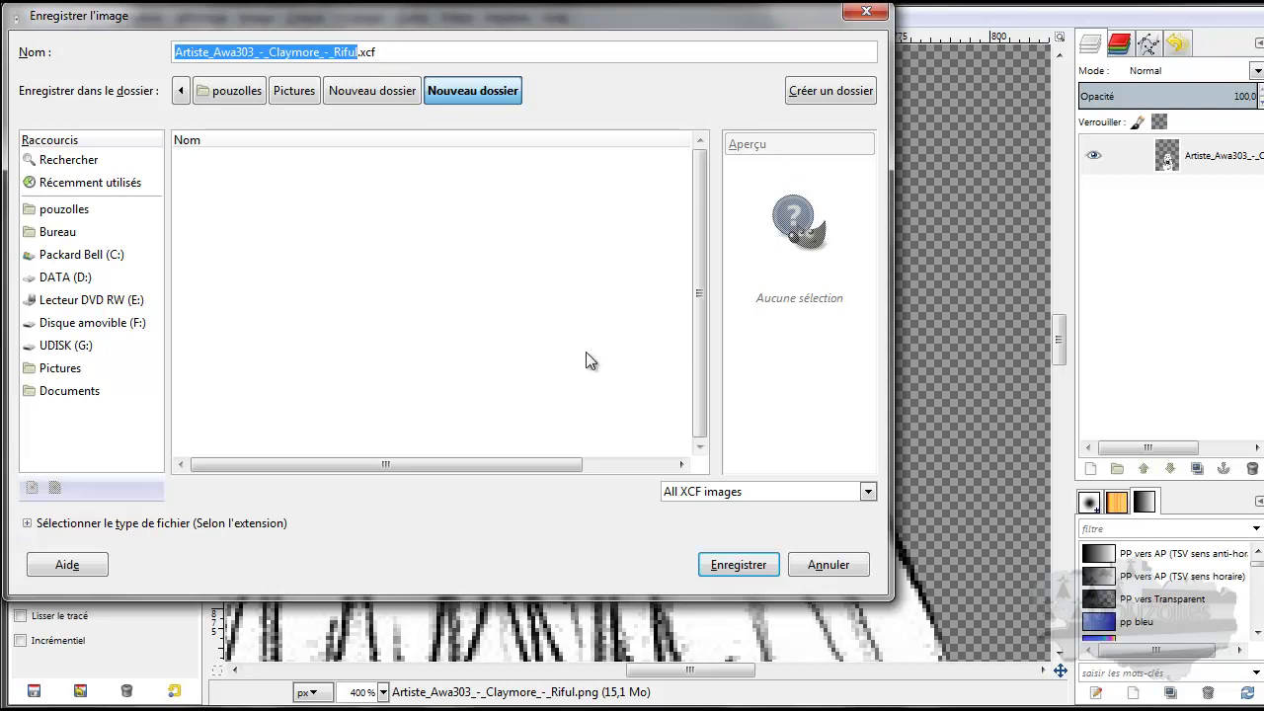
click(828, 564)
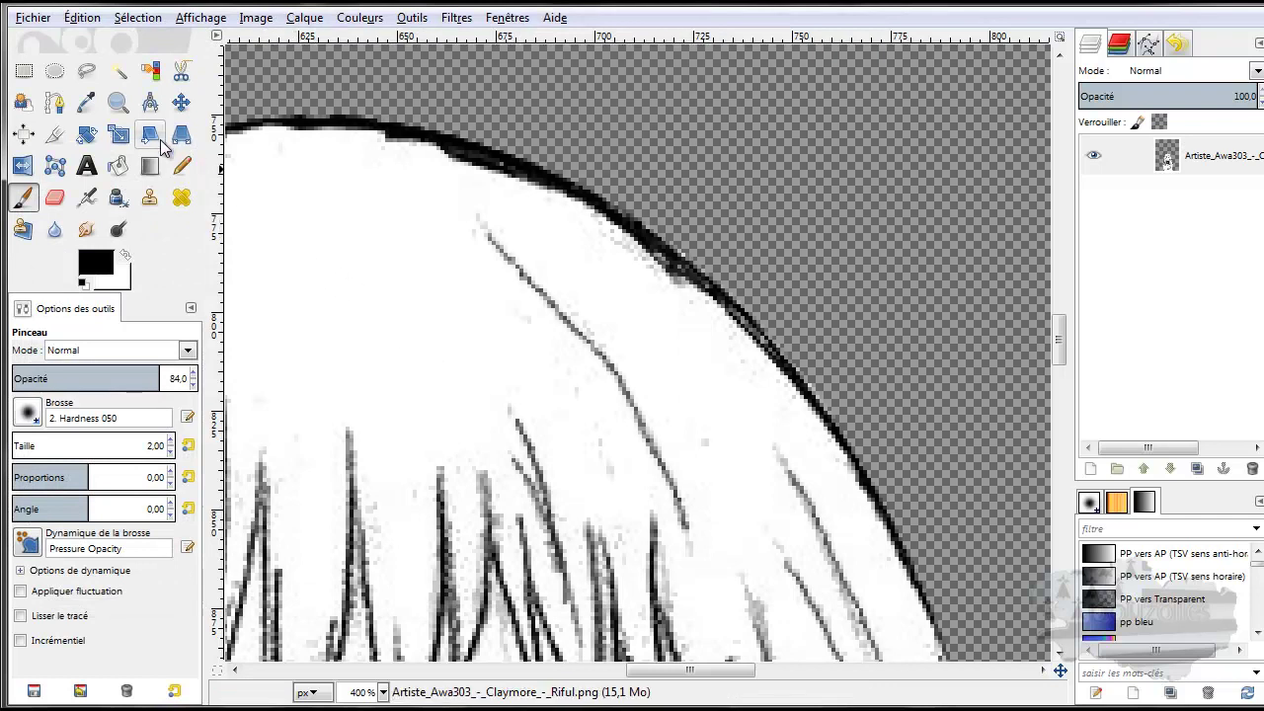
click(40, 19)
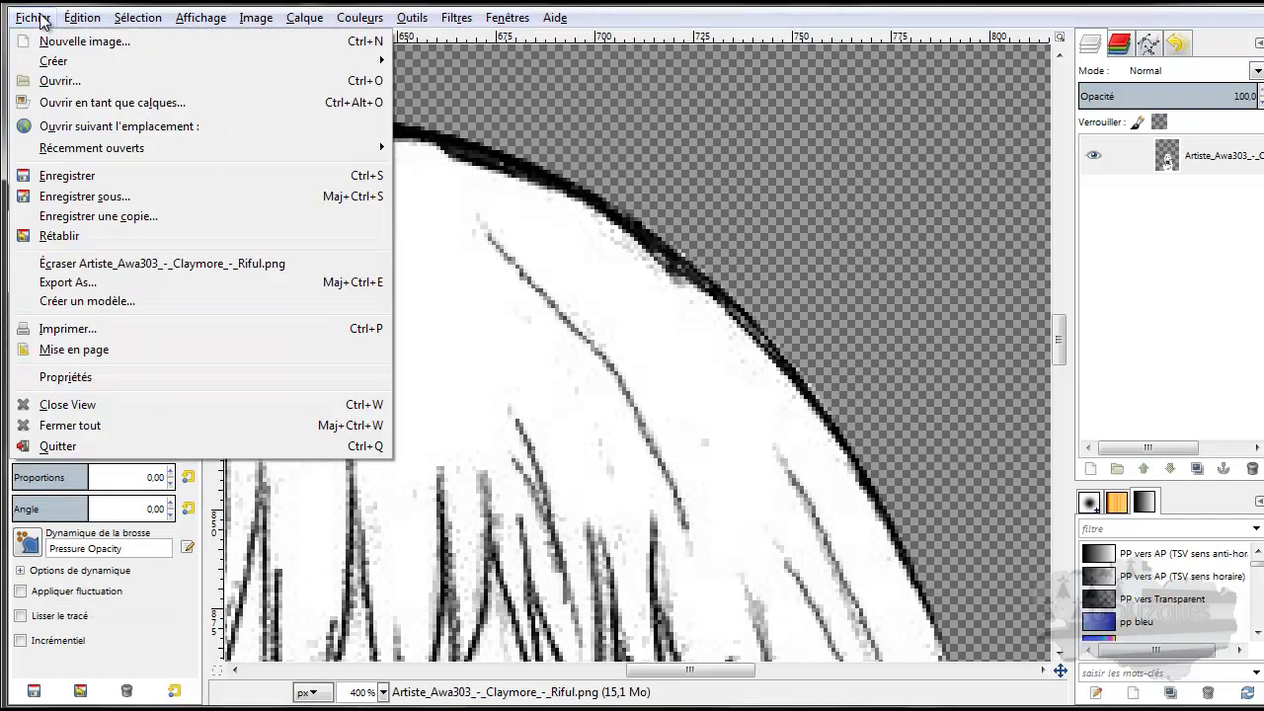
click(57, 284)
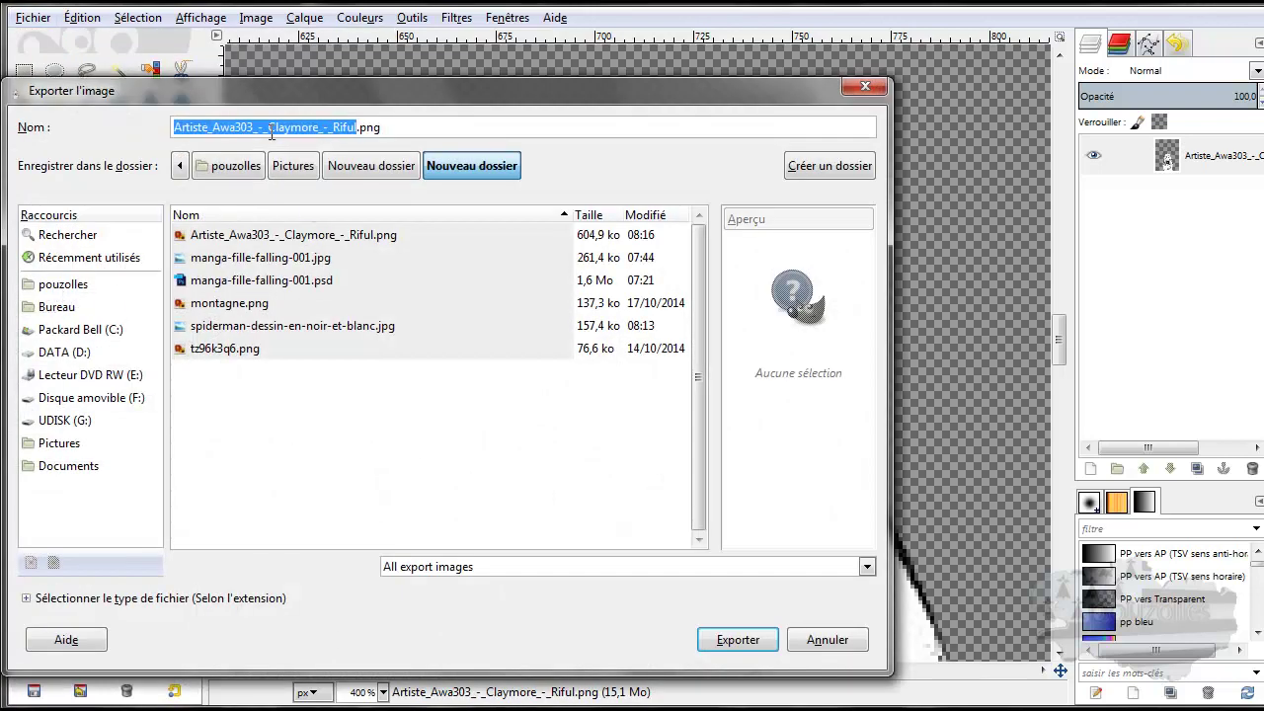
click(262, 237)
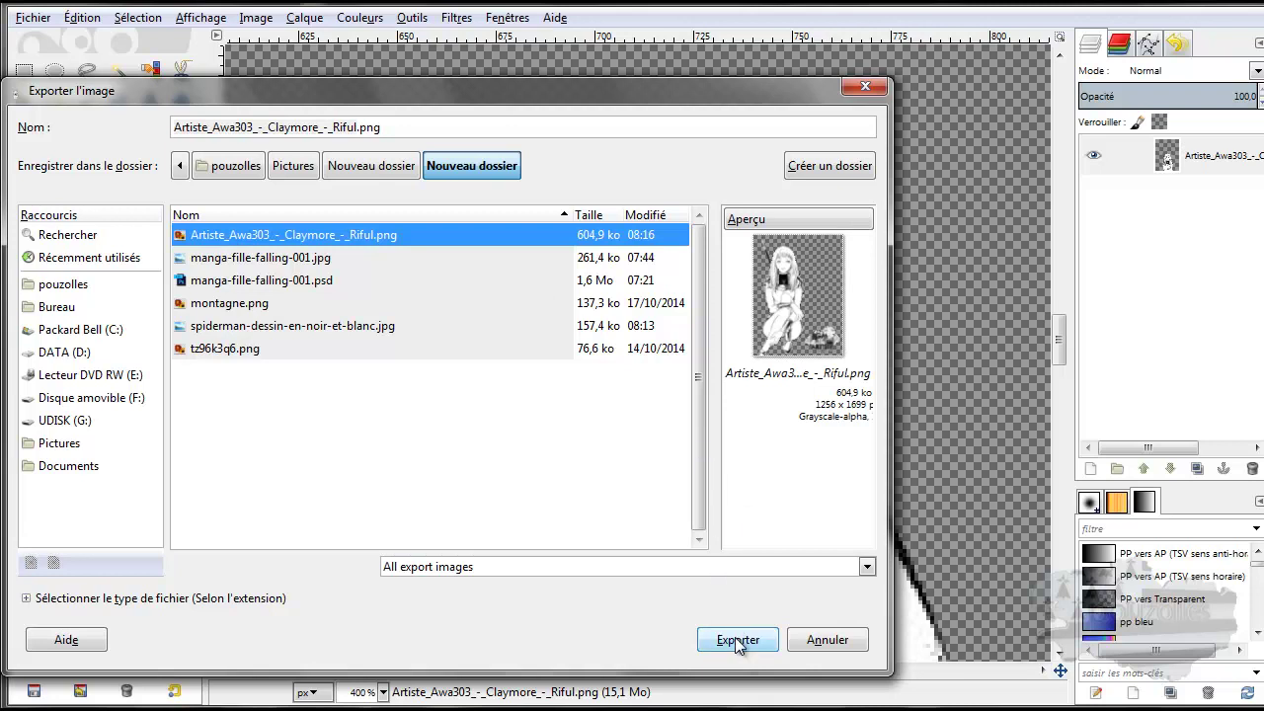
Cancel the export and scroll the canvas toward the bottom-right of the drawing.
click(824, 639)
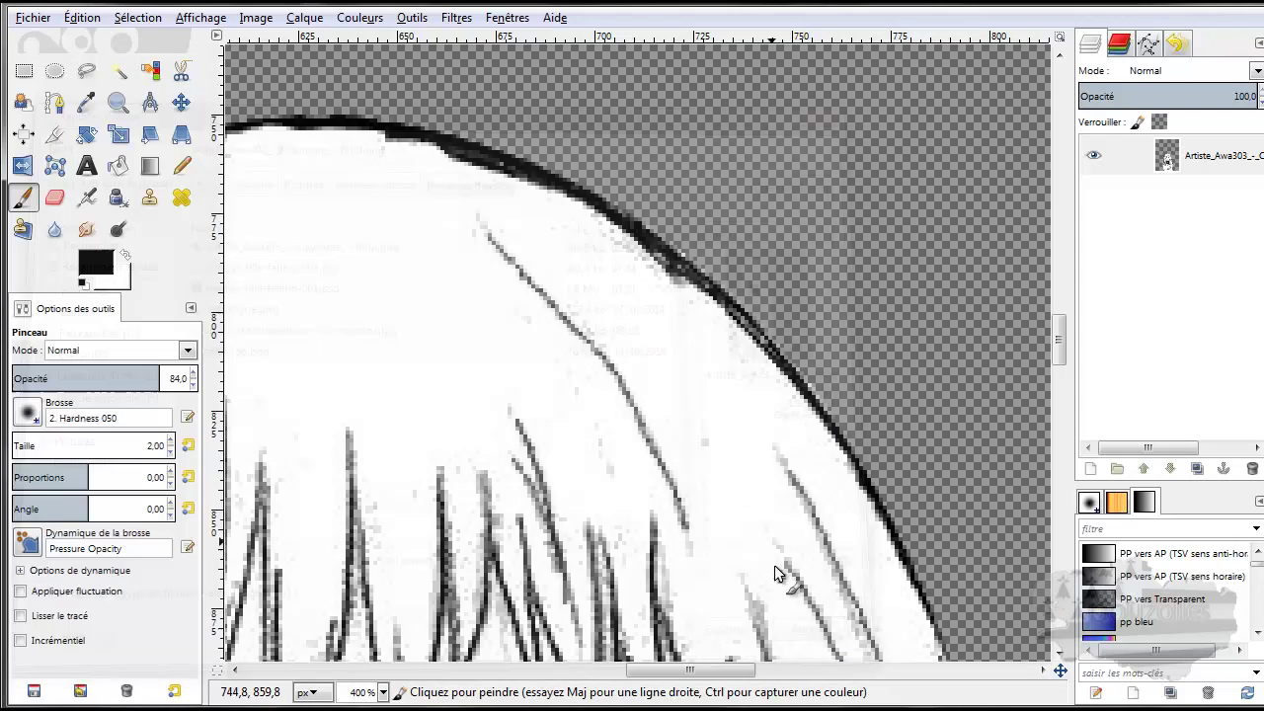
scroll(807, 322, down, 10)
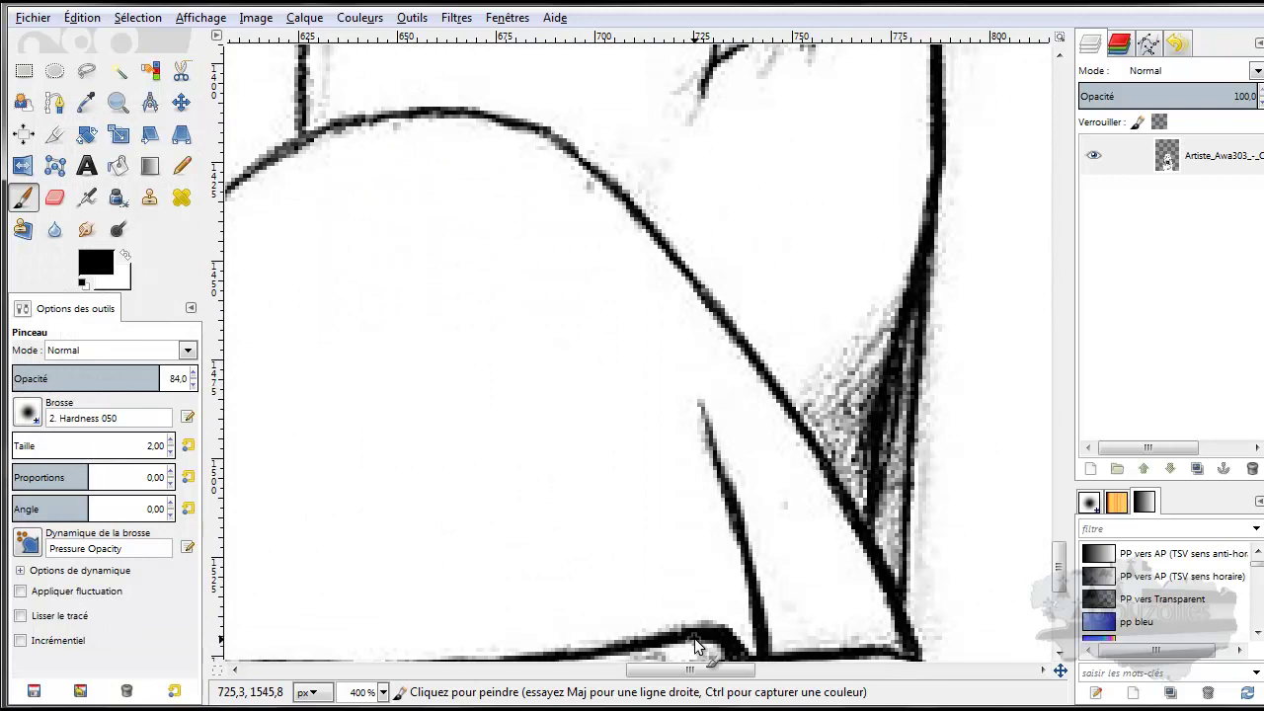
scroll(697, 683, right, 3)
scroll(697, 683, right, 4)
scroll(697, 683, right, 3)
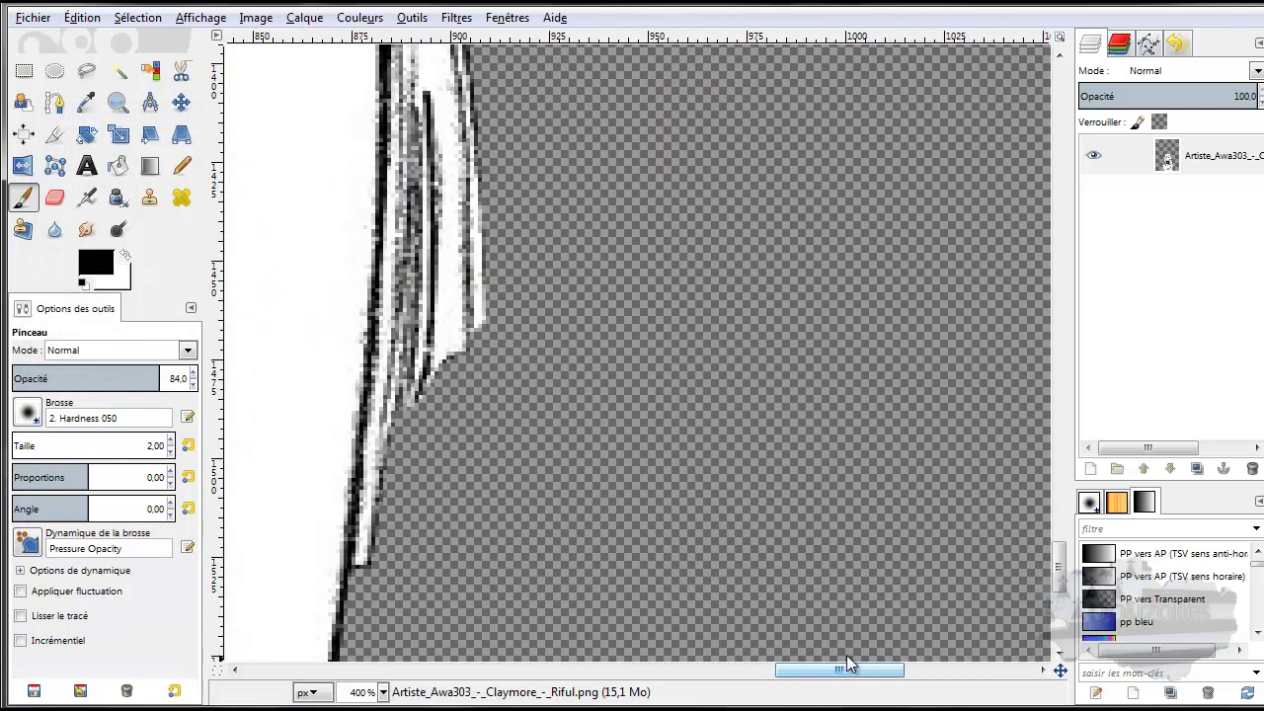
scroll(716, 454, down, 2)
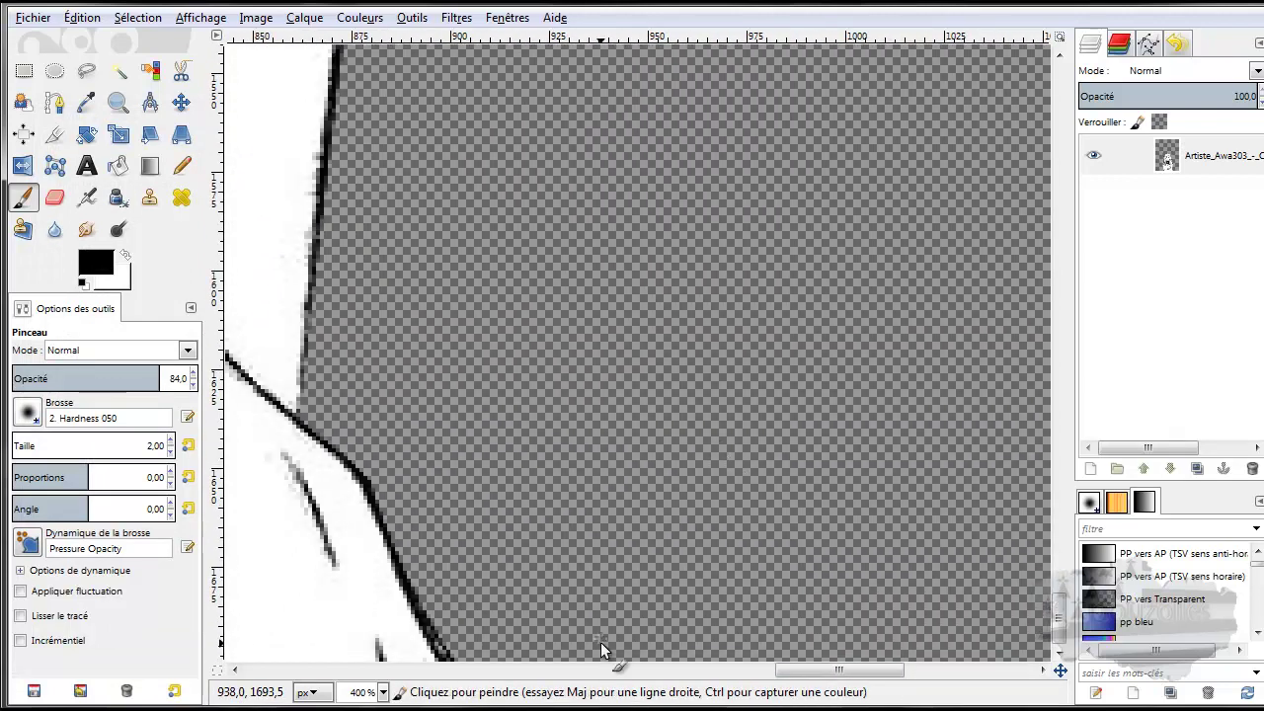
mouse_move(827, 677)
mouse_down()
mouse_move(801, 668)
mouse_move(854, 675)
mouse_up()
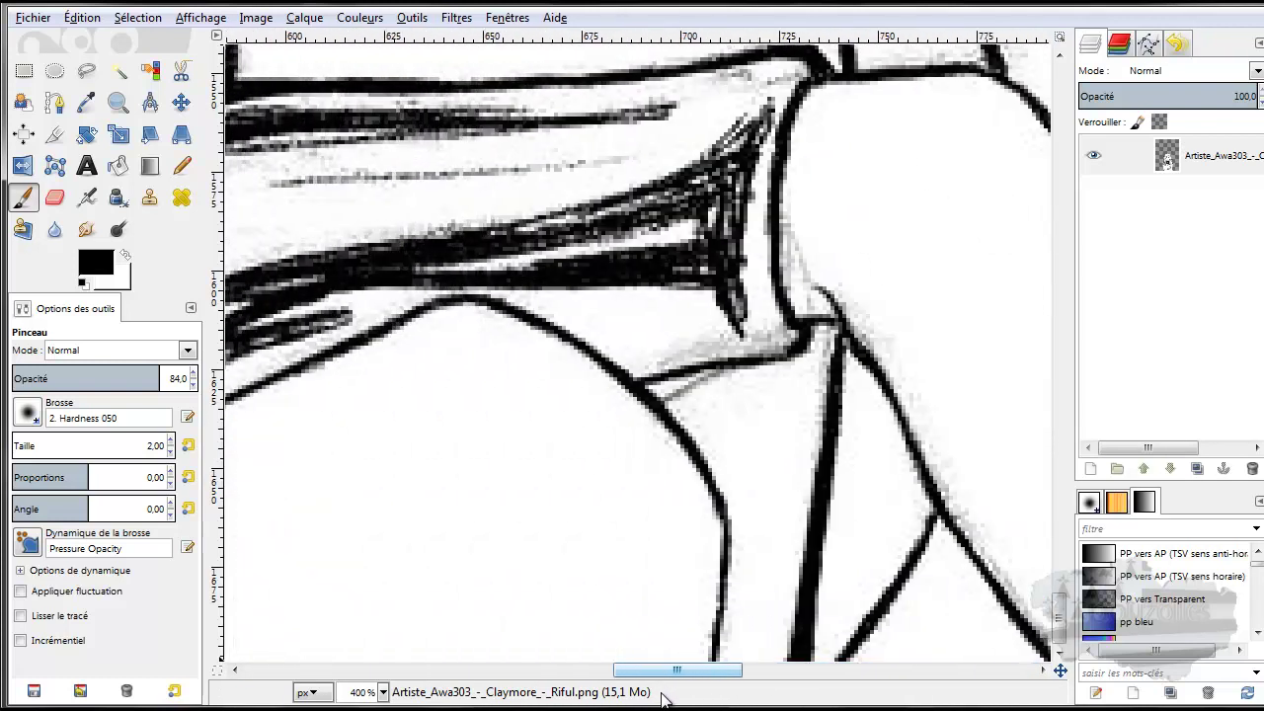
drag(854, 675, 655, 675)
Zoom out to 33,3 % and move the drawing layer up and to the left.
click(382, 692)
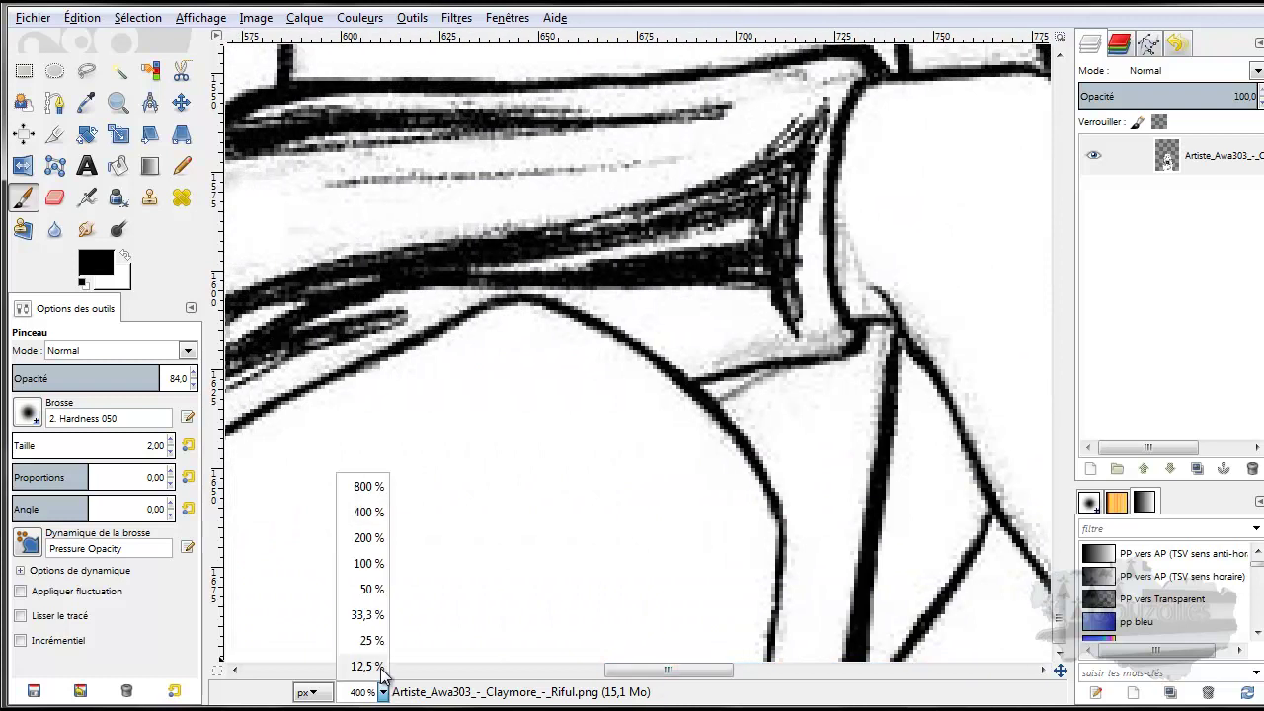
click(363, 614)
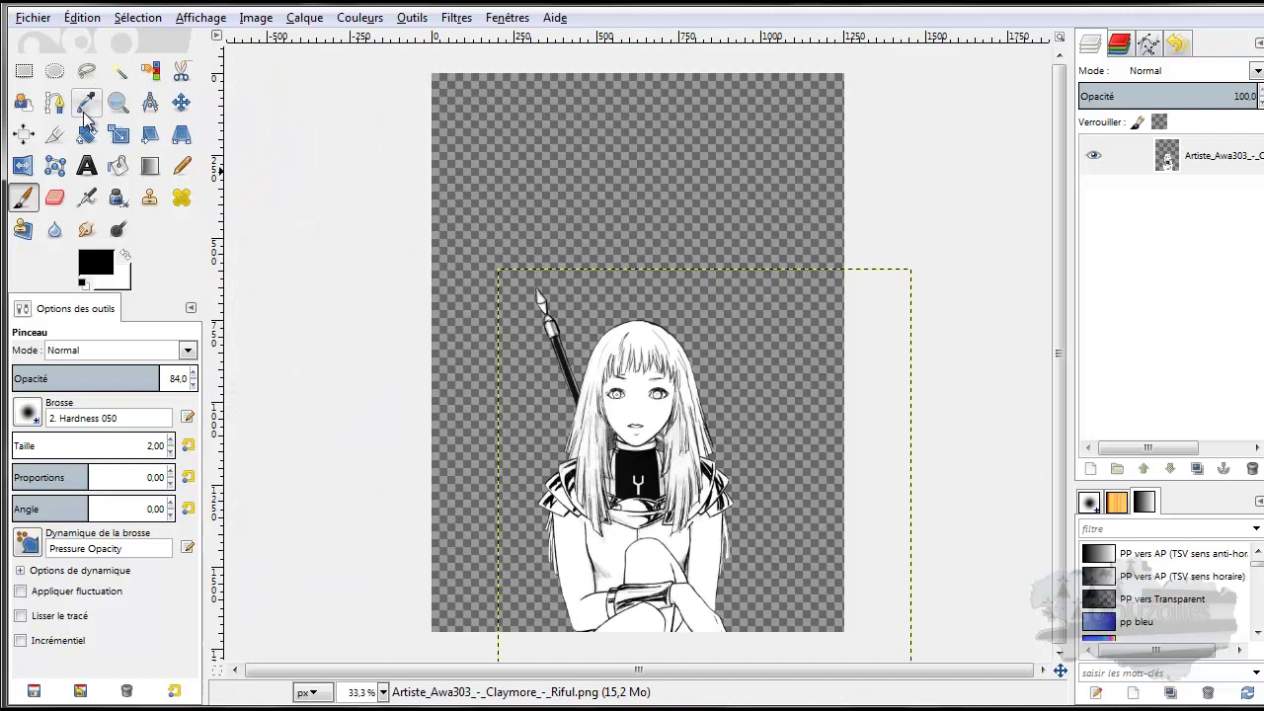
click(179, 104)
drag(611, 475, 531, 258)
Erase the bottom-right watermark with a much larger Eraser.
click(54, 197)
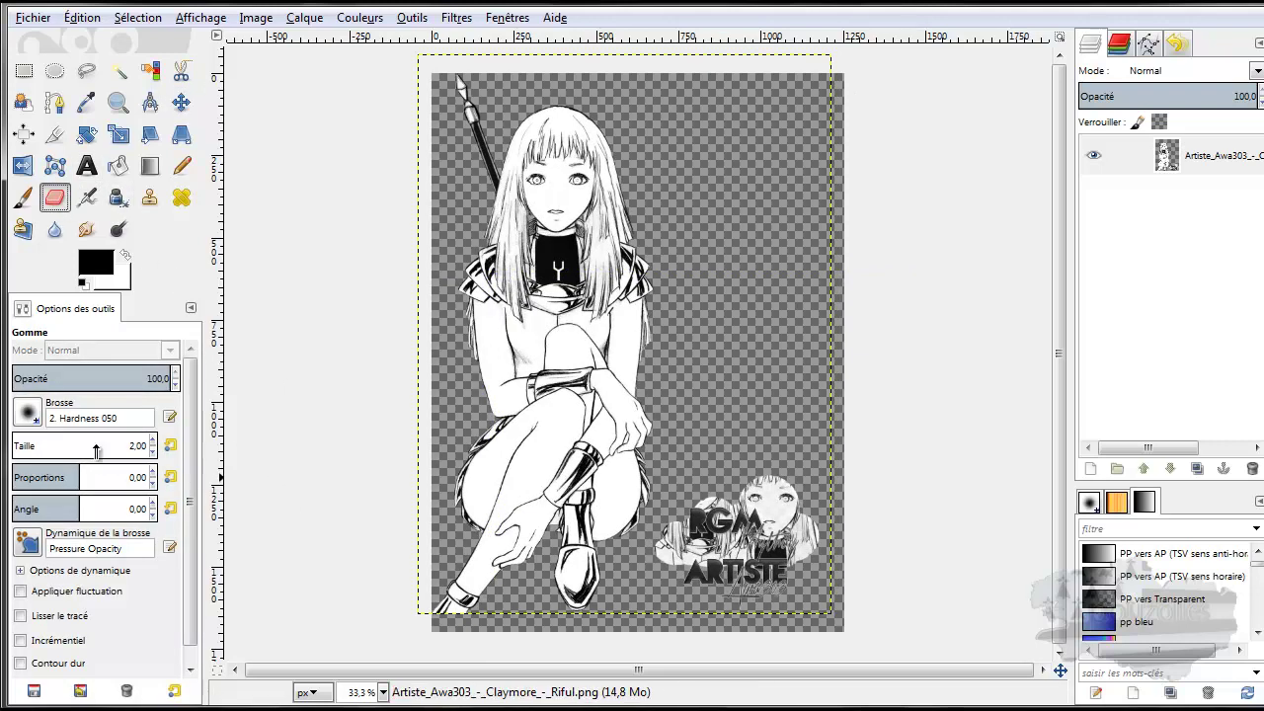
drag(96, 451, 44, 450)
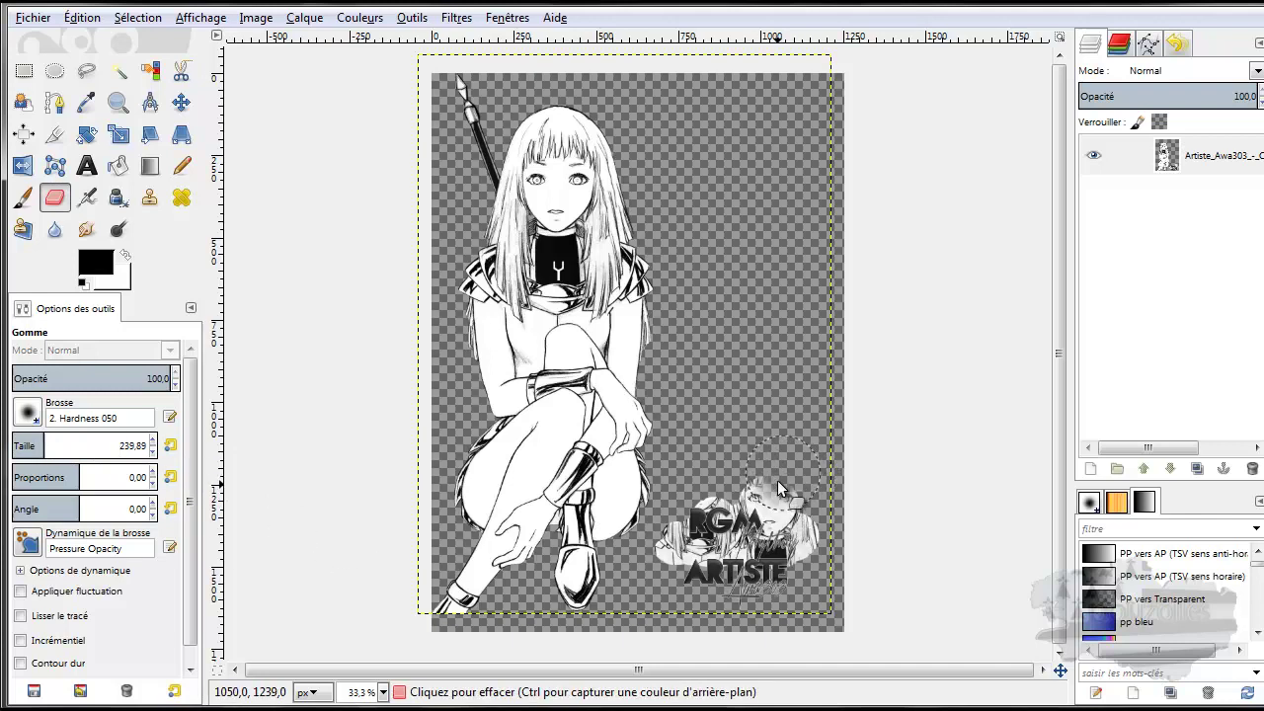
drag(777, 480, 694, 562)
mouse_move(735, 490)
mouse_down()
mouse_move(775, 559)
mouse_move(846, 508)
mouse_up()
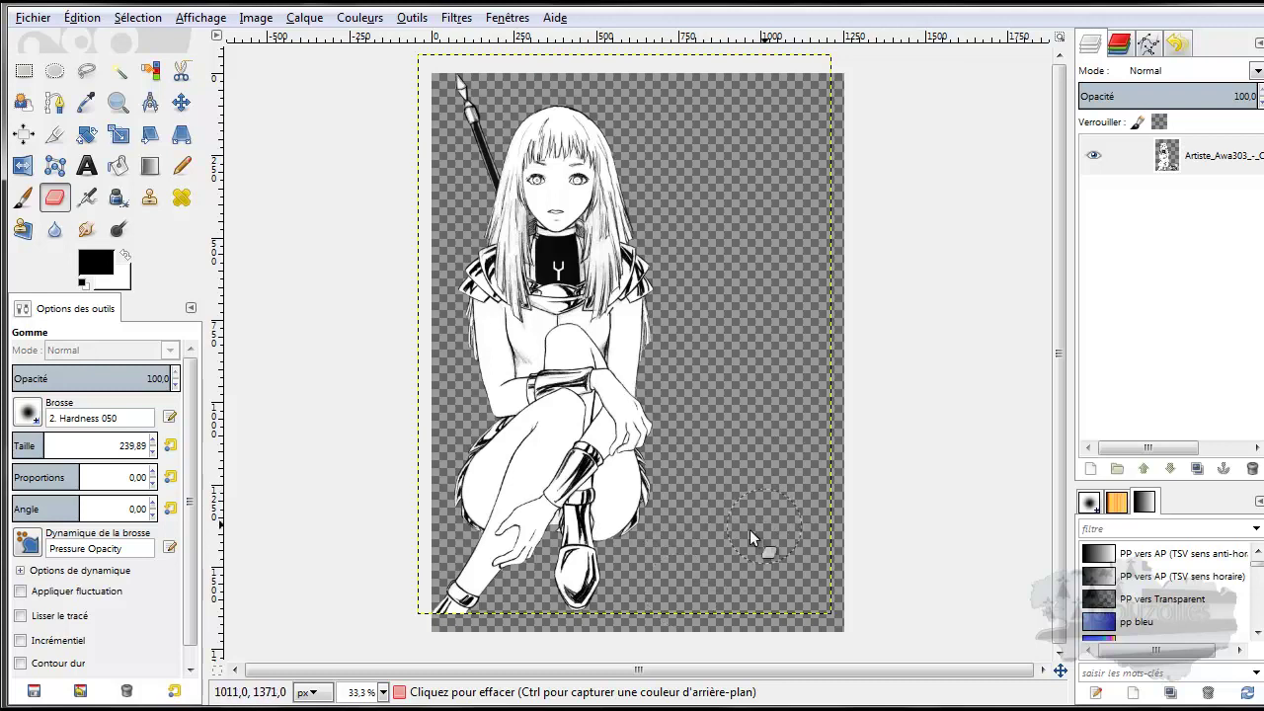
Export the erased drawing over the existing Riful PNG, confirming the replacement at compression level 9.
click(30, 24)
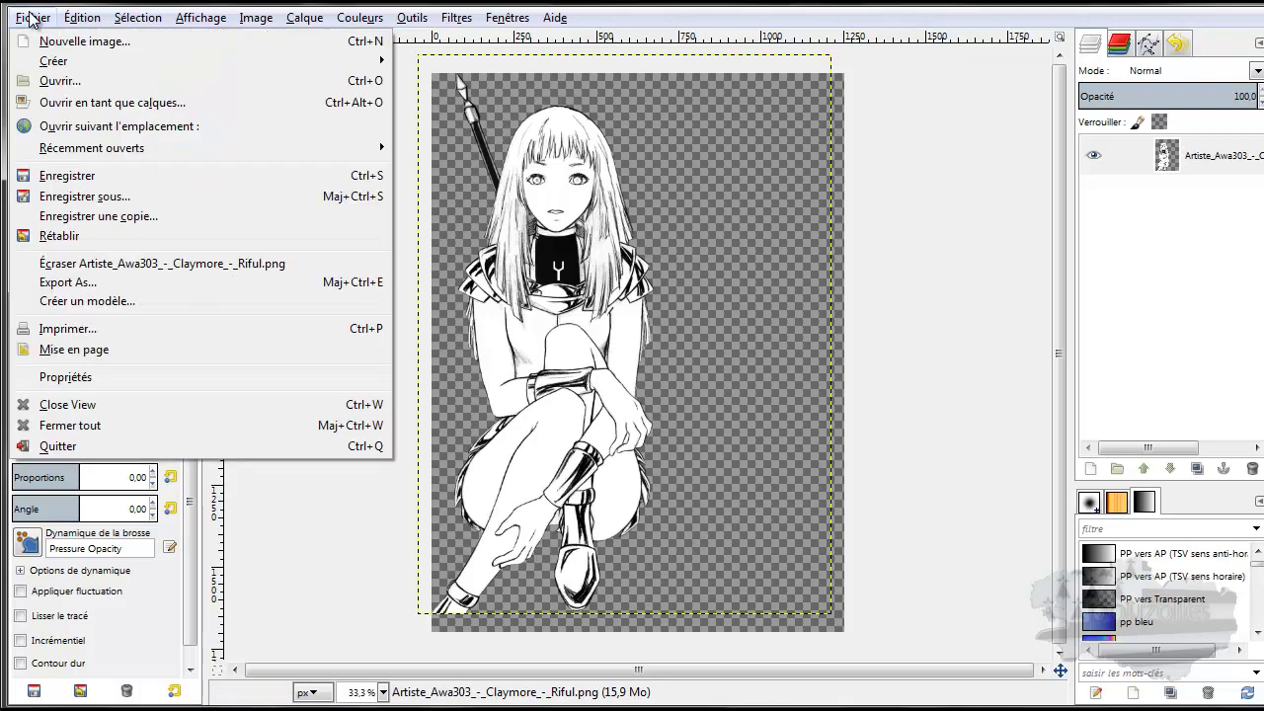
click(61, 286)
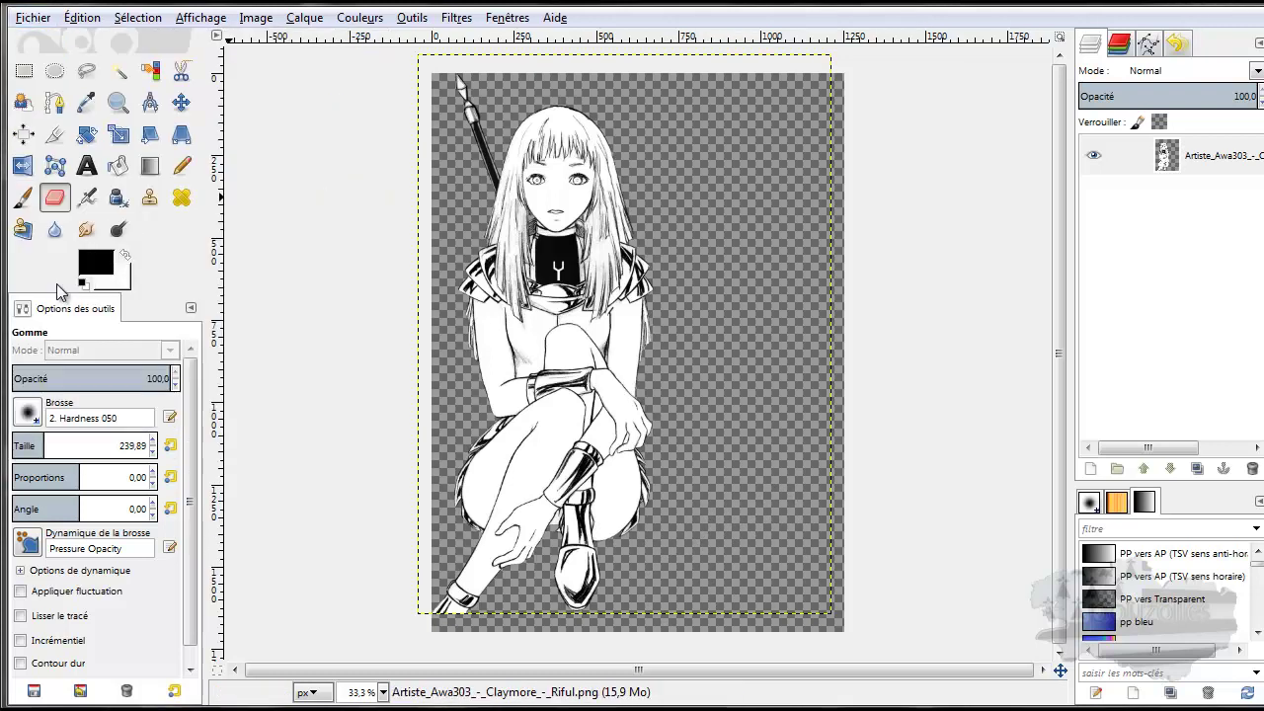
click(219, 236)
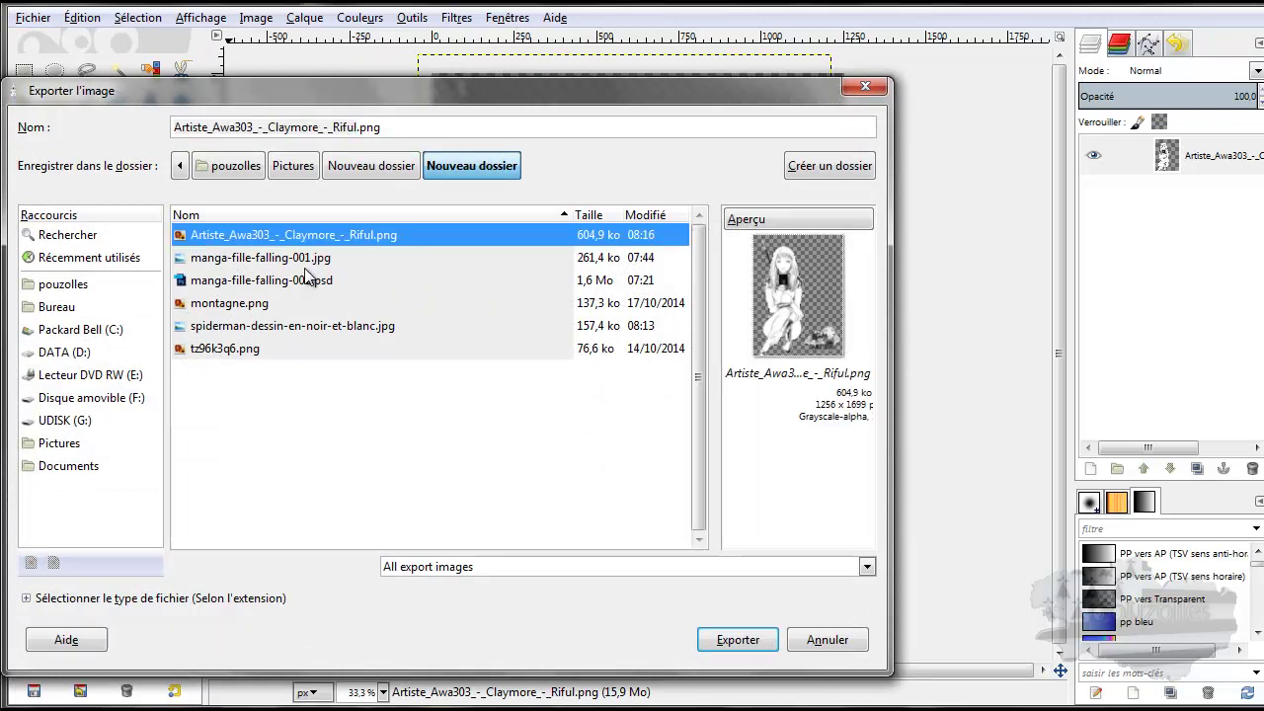
click(737, 640)
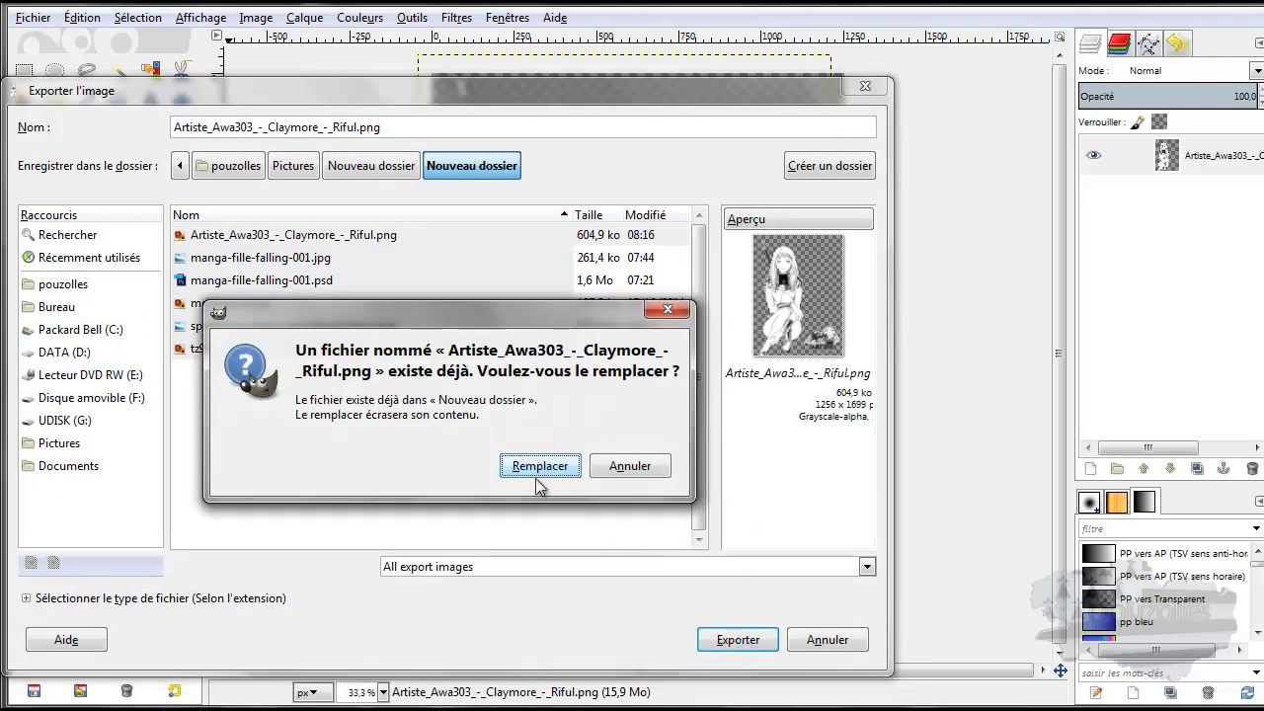
click(534, 476)
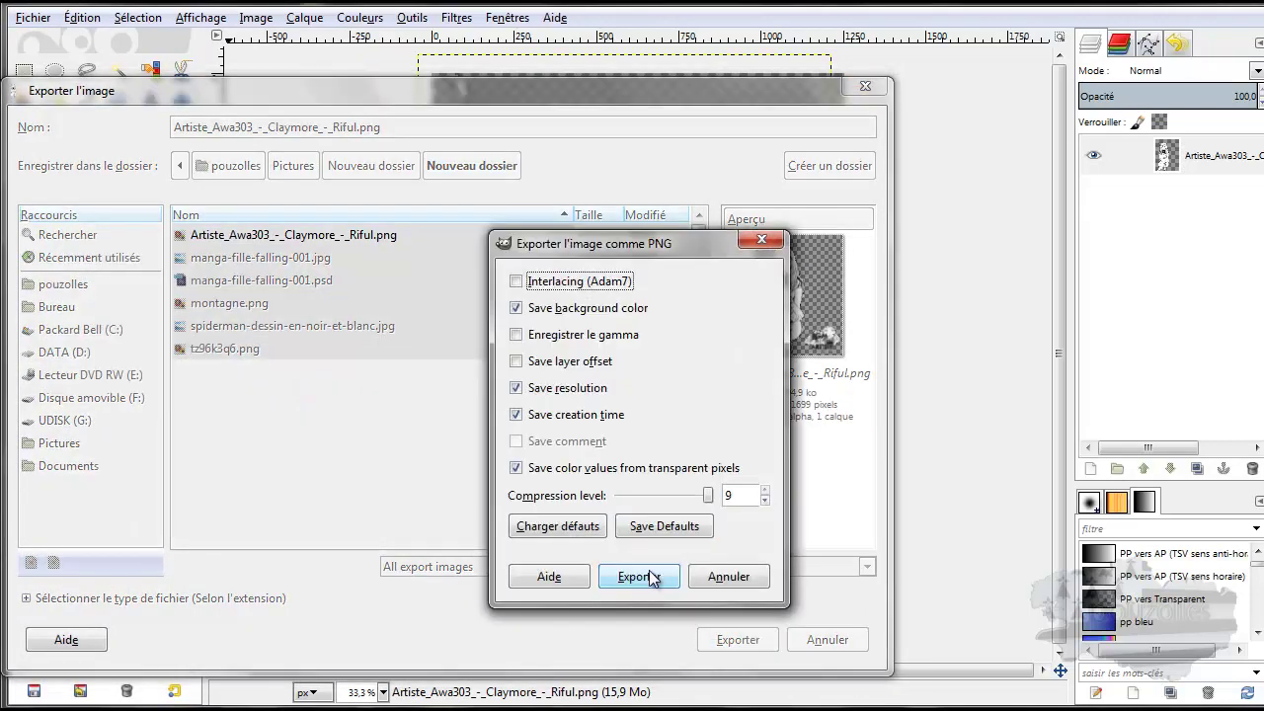
click(648, 577)
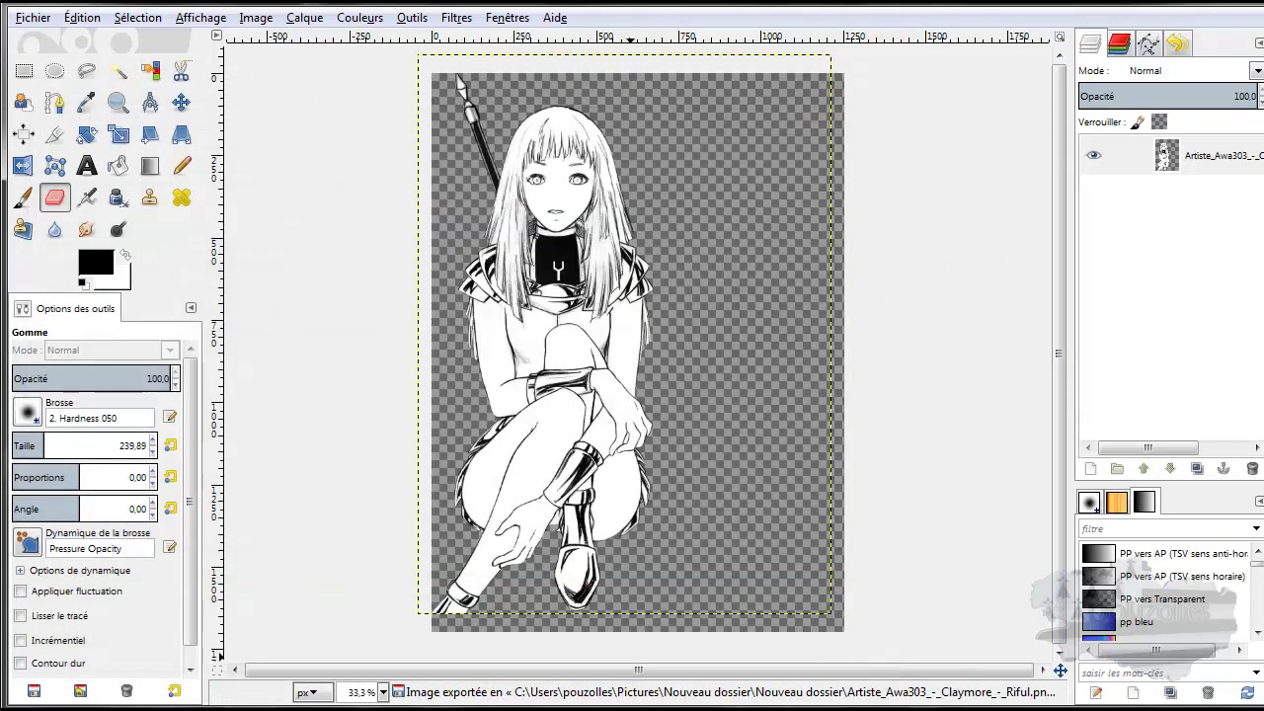
Back in Illustrator, update the modified Riful PNG link and close the Links panel.
key(alt+Tab)
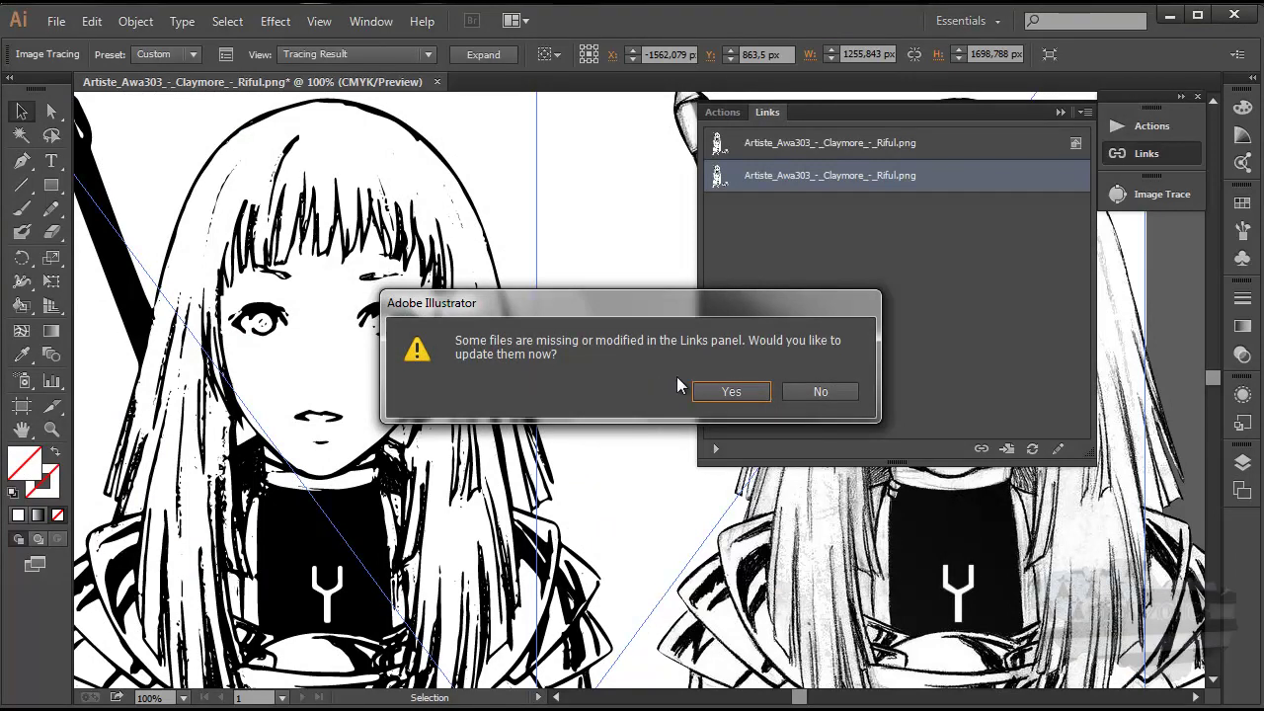
click(727, 389)
click(728, 388)
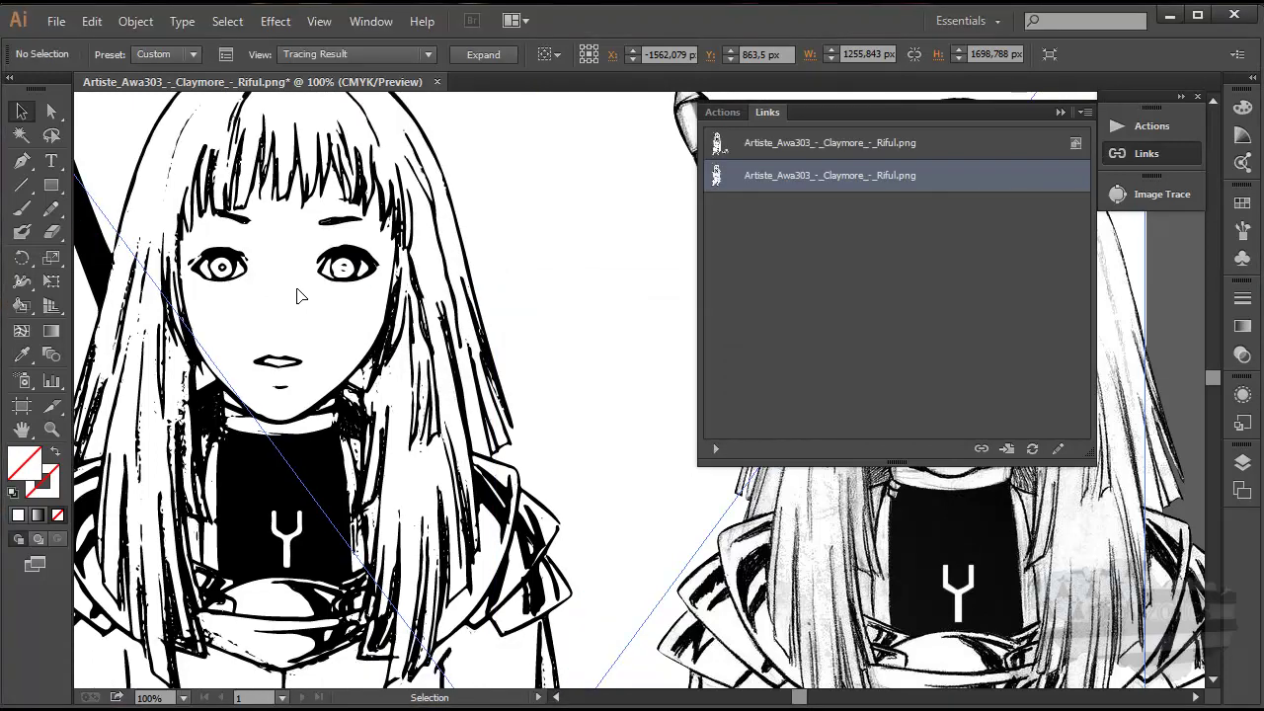
scroll(302, 291, up, 1)
scroll(306, 297, up, 2)
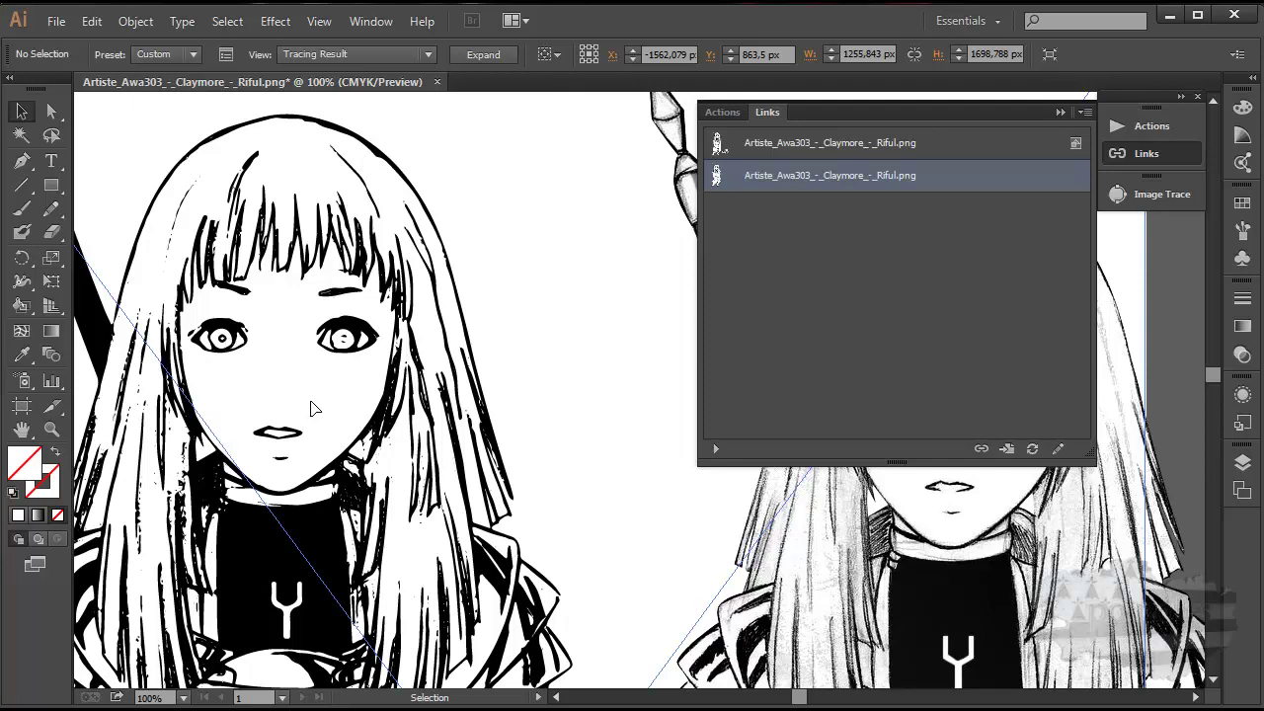
scroll(310, 407, down, 2)
scroll(310, 408, up, 3)
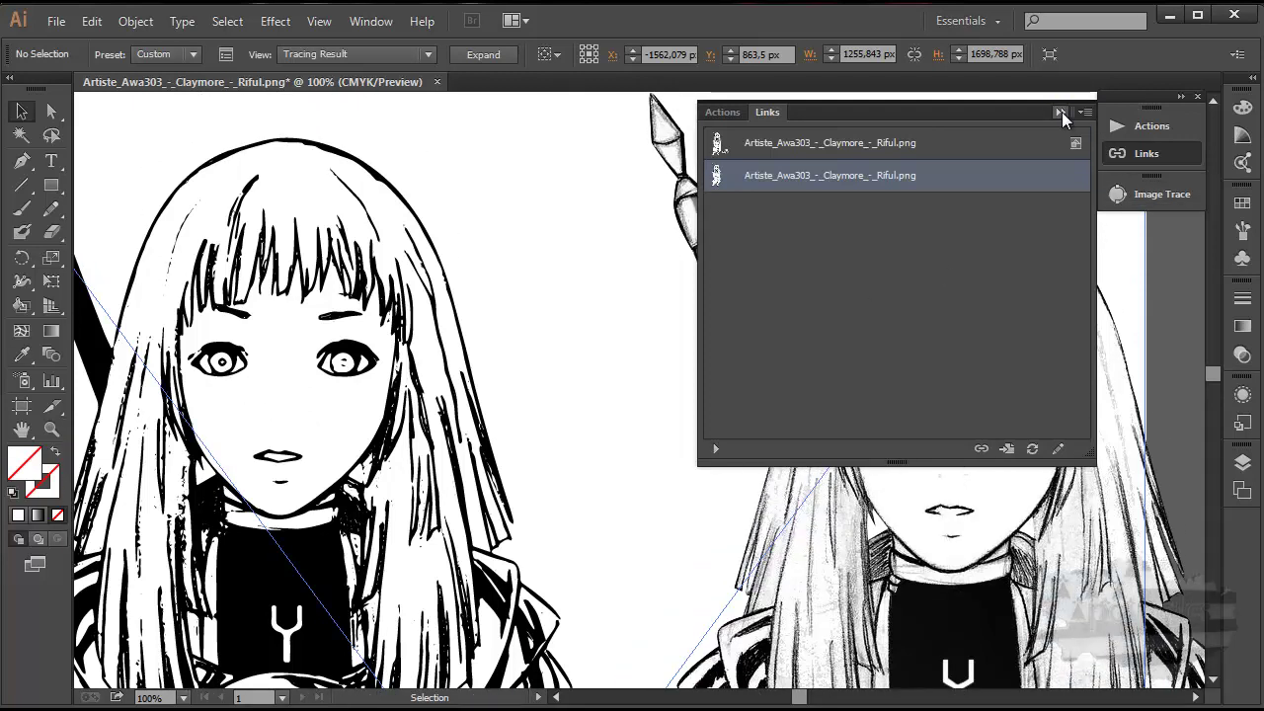
click(1059, 112)
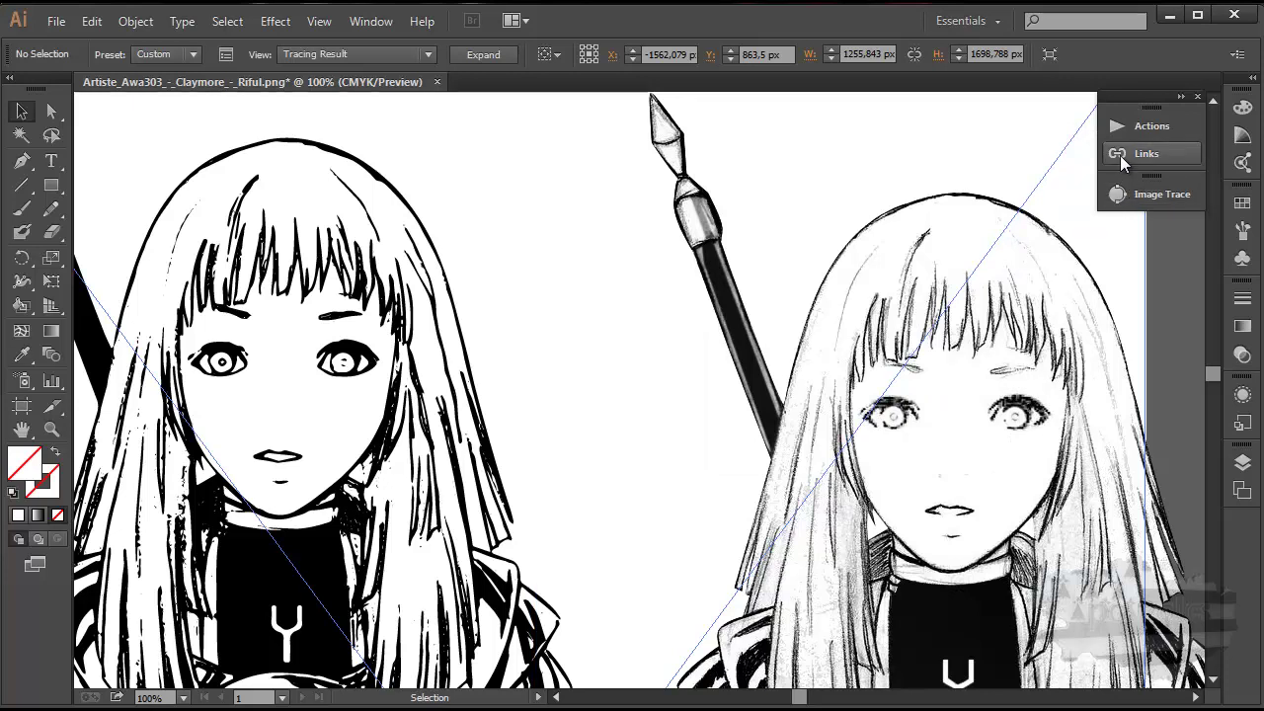
Retrace the drawing at threshold 166, then at 208, and close the Image Trace panel.
click(1137, 198)
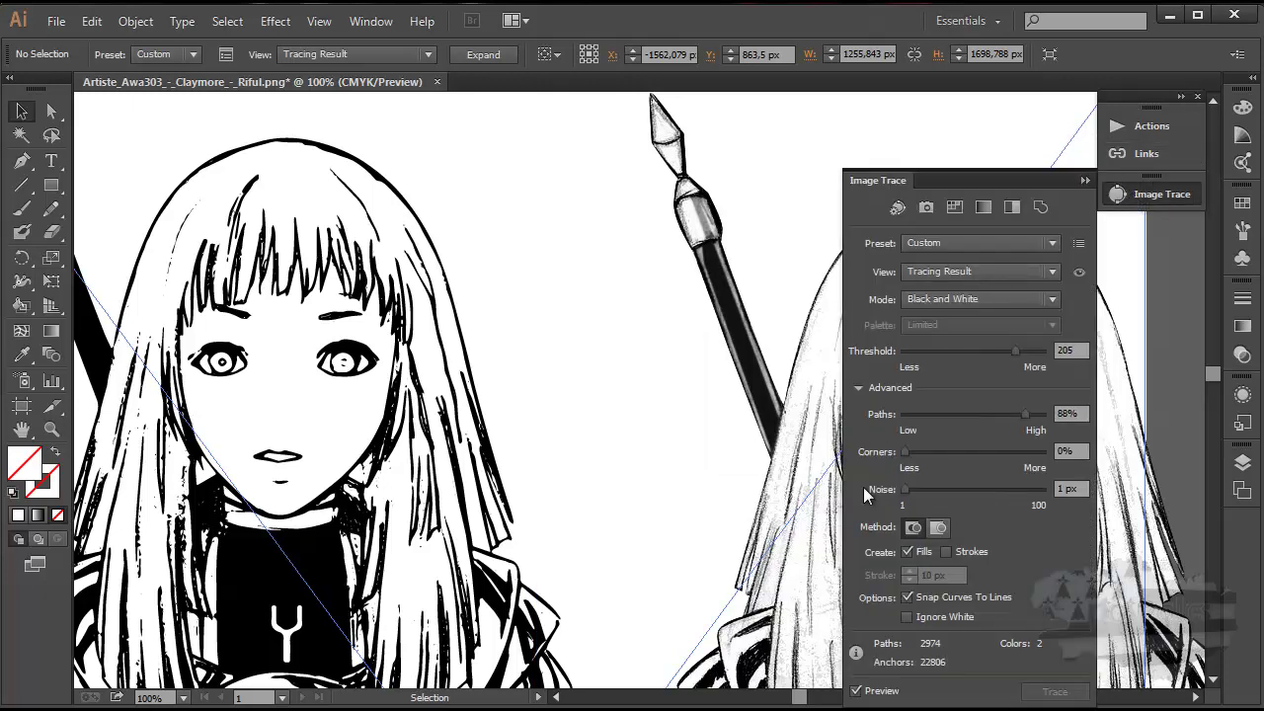
click(994, 350)
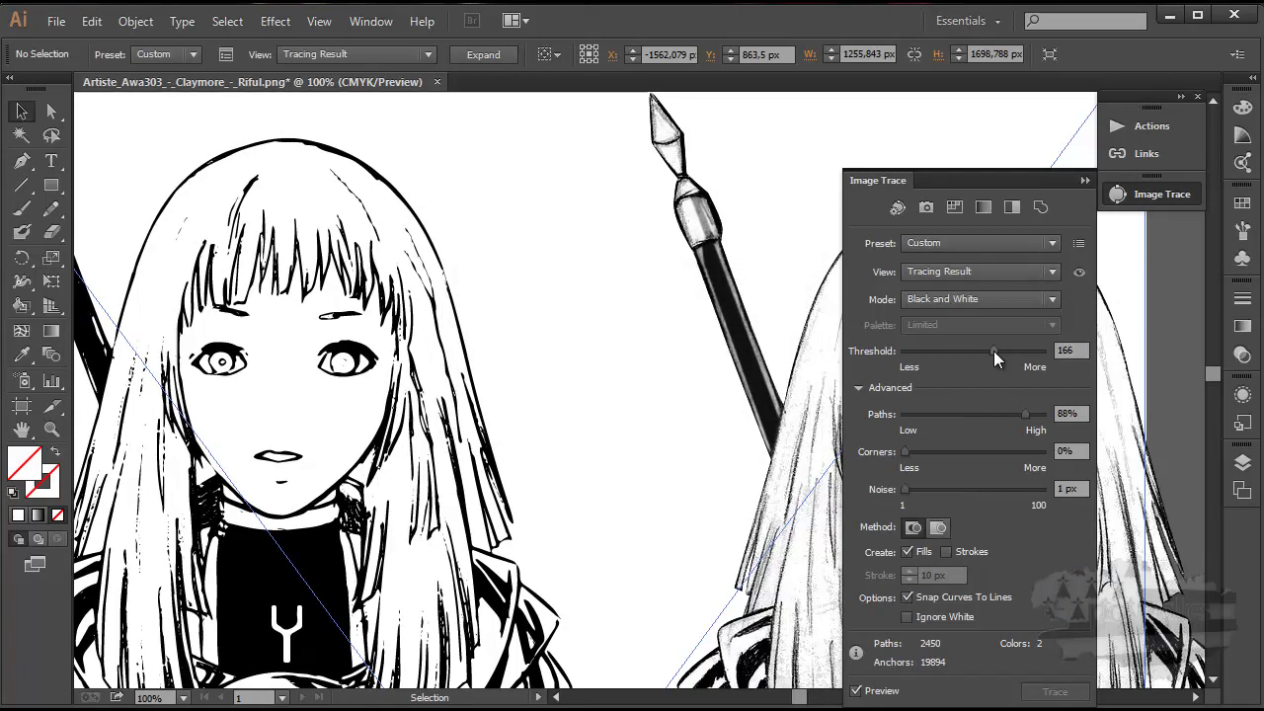
click(1016, 352)
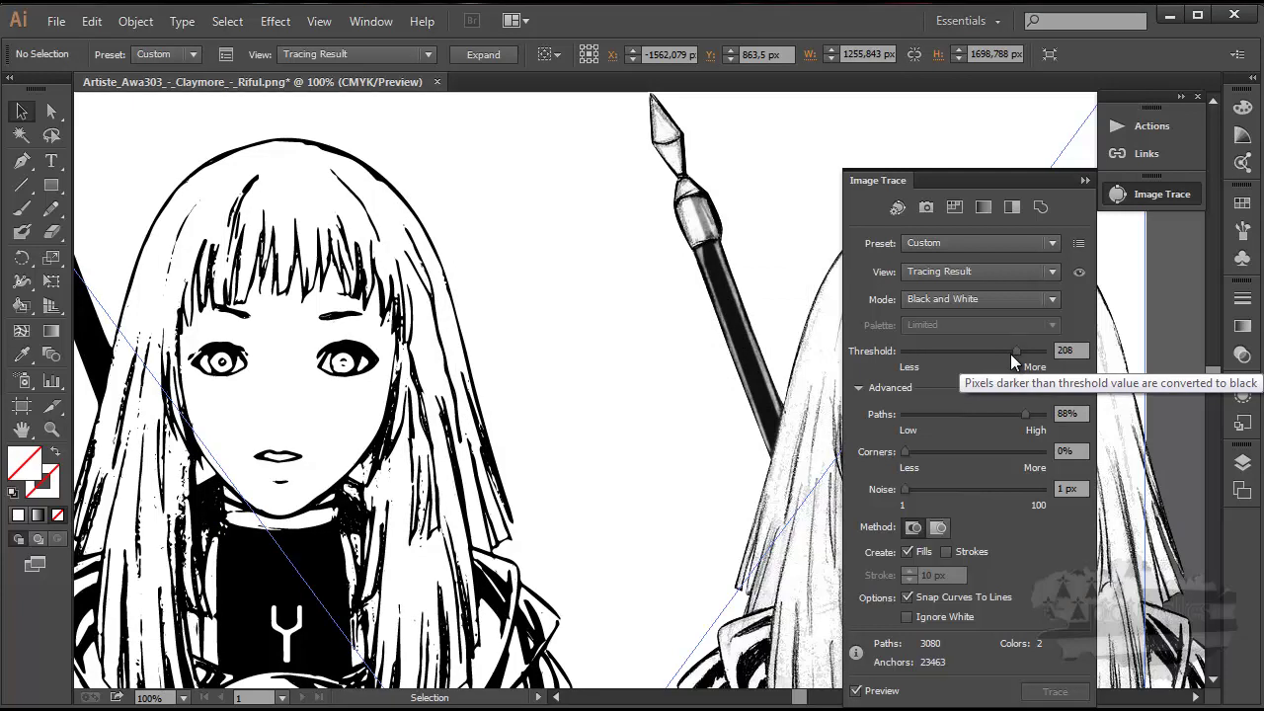
click(1083, 181)
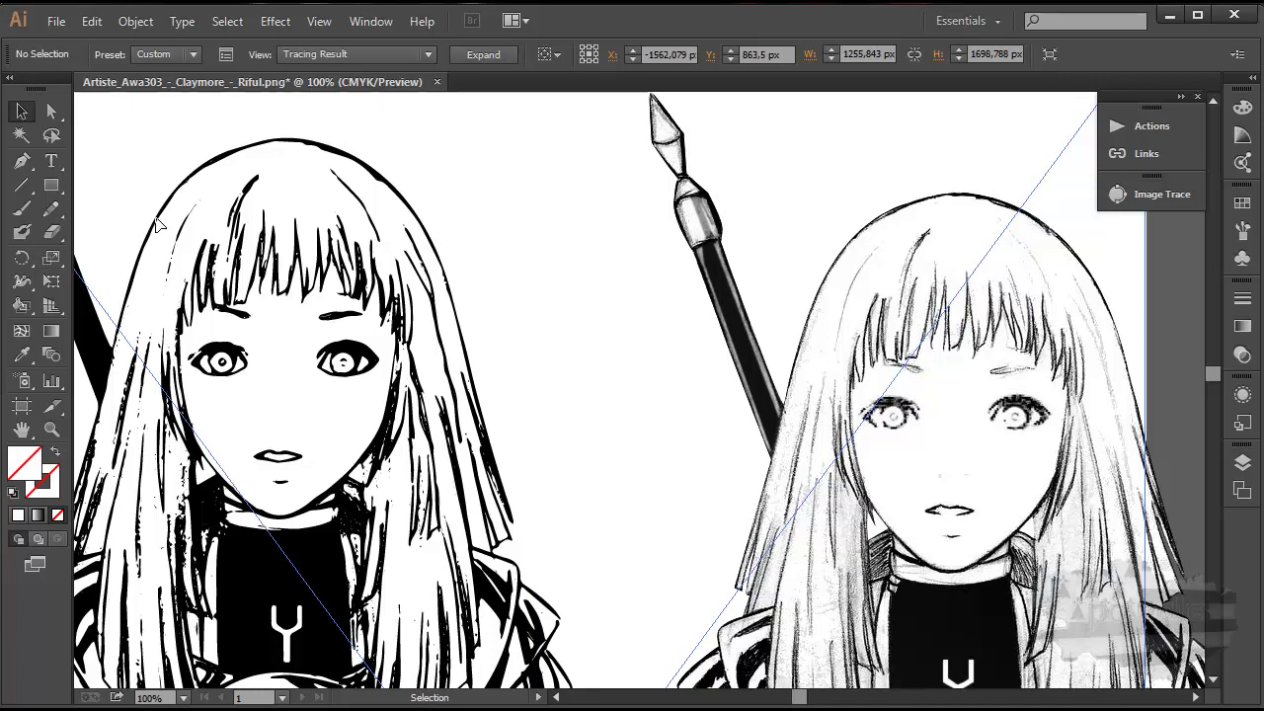
Expand the threshold-208 trace into paths, pan to see the figure, and deselect it.
click(491, 54)
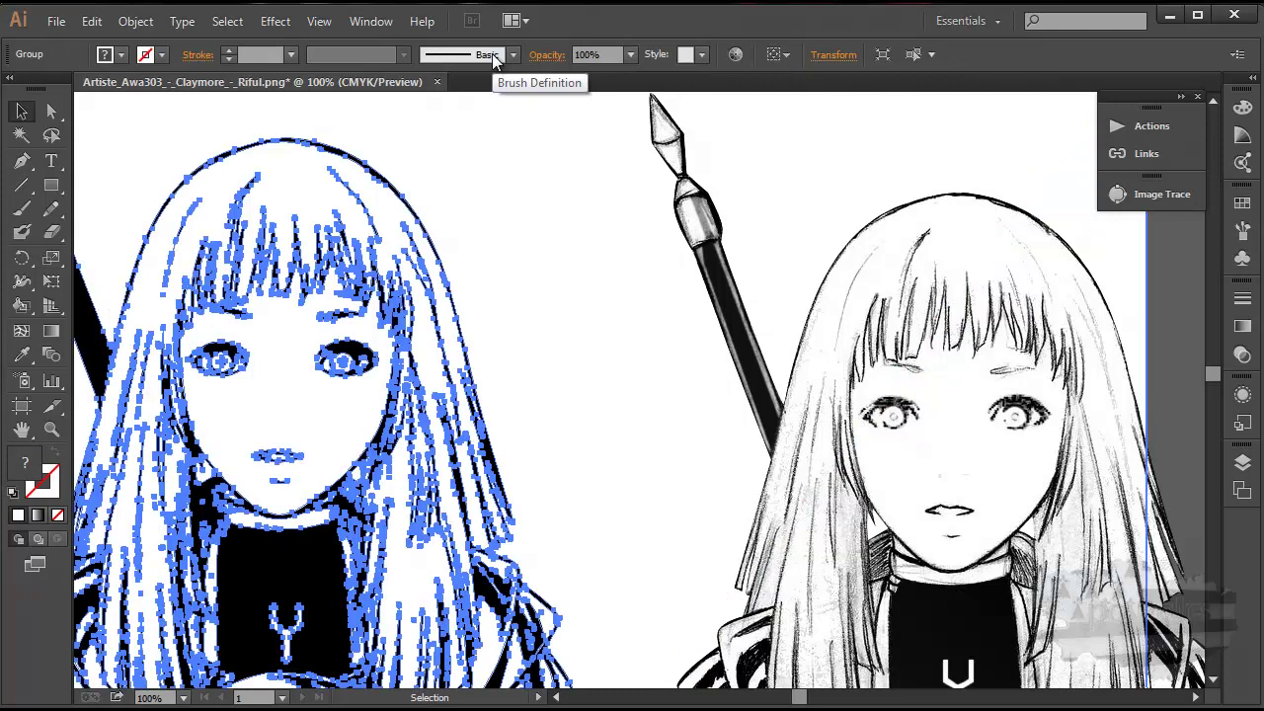
scroll(499, 245, down, 1)
scroll(510, 274, down, 1)
scroll(513, 277, up, 2)
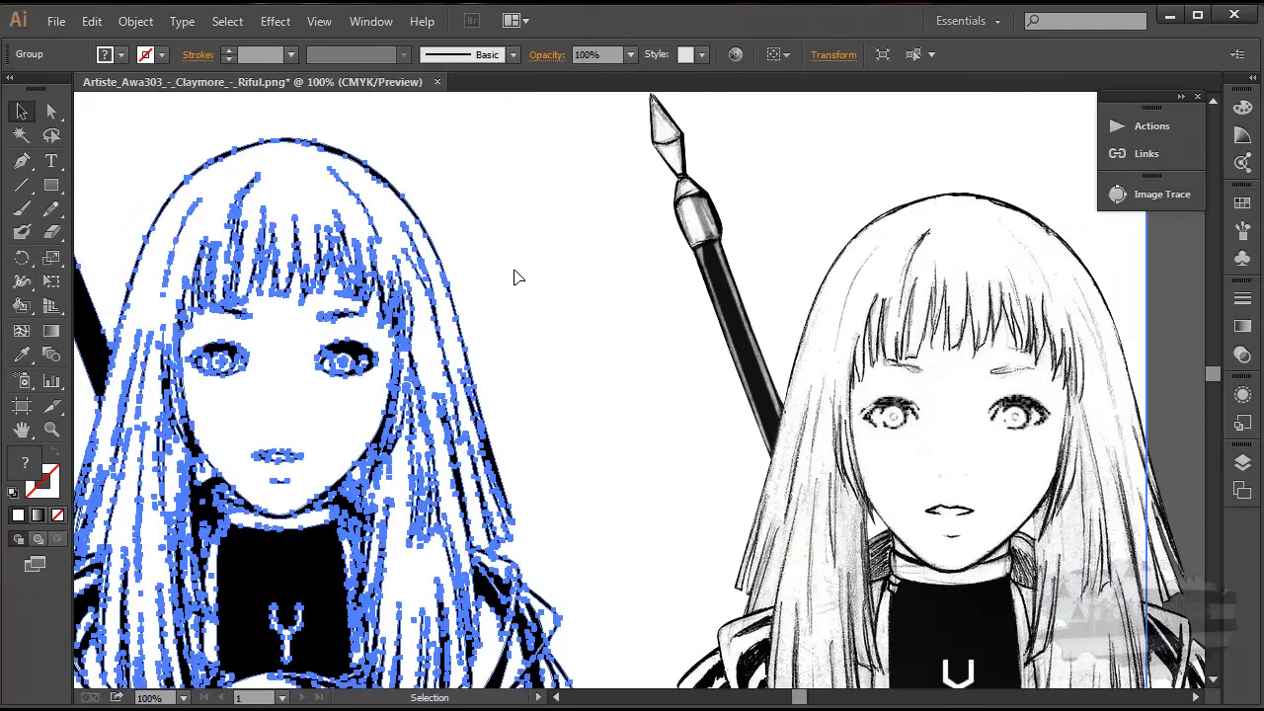
scroll(516, 278, down, 1)
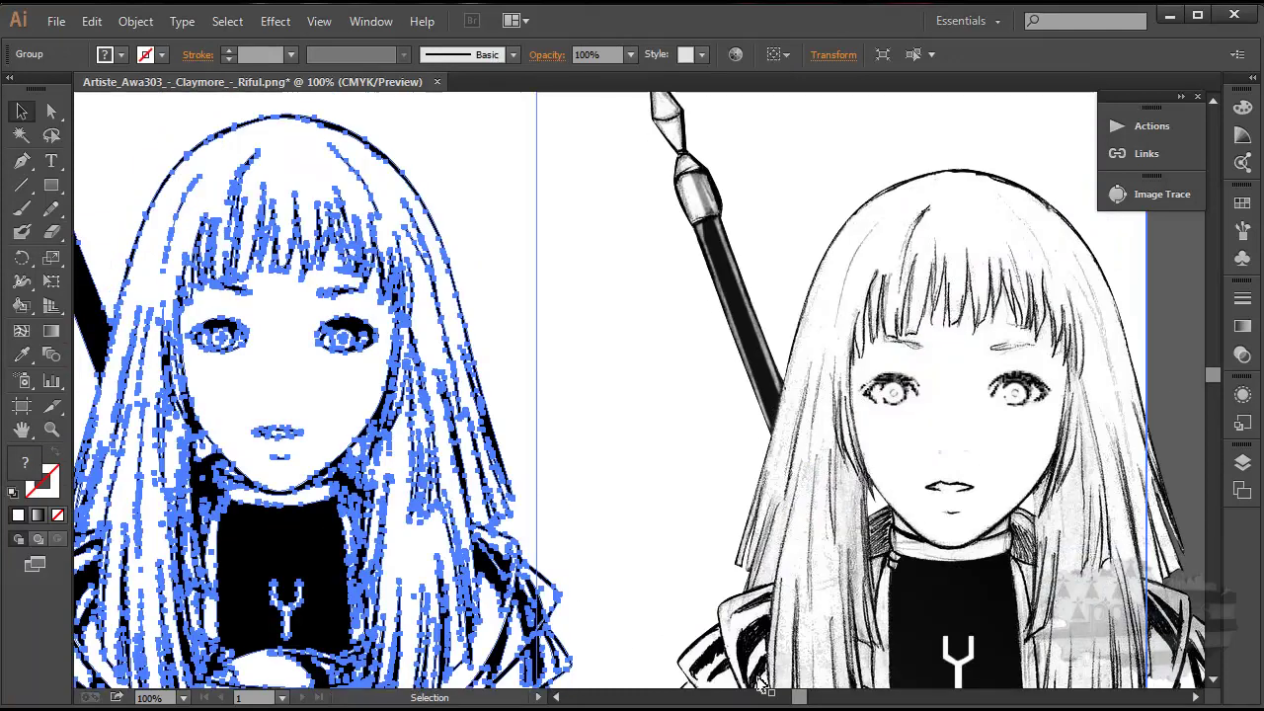
key(space)
drag(623, 447, 851, 460)
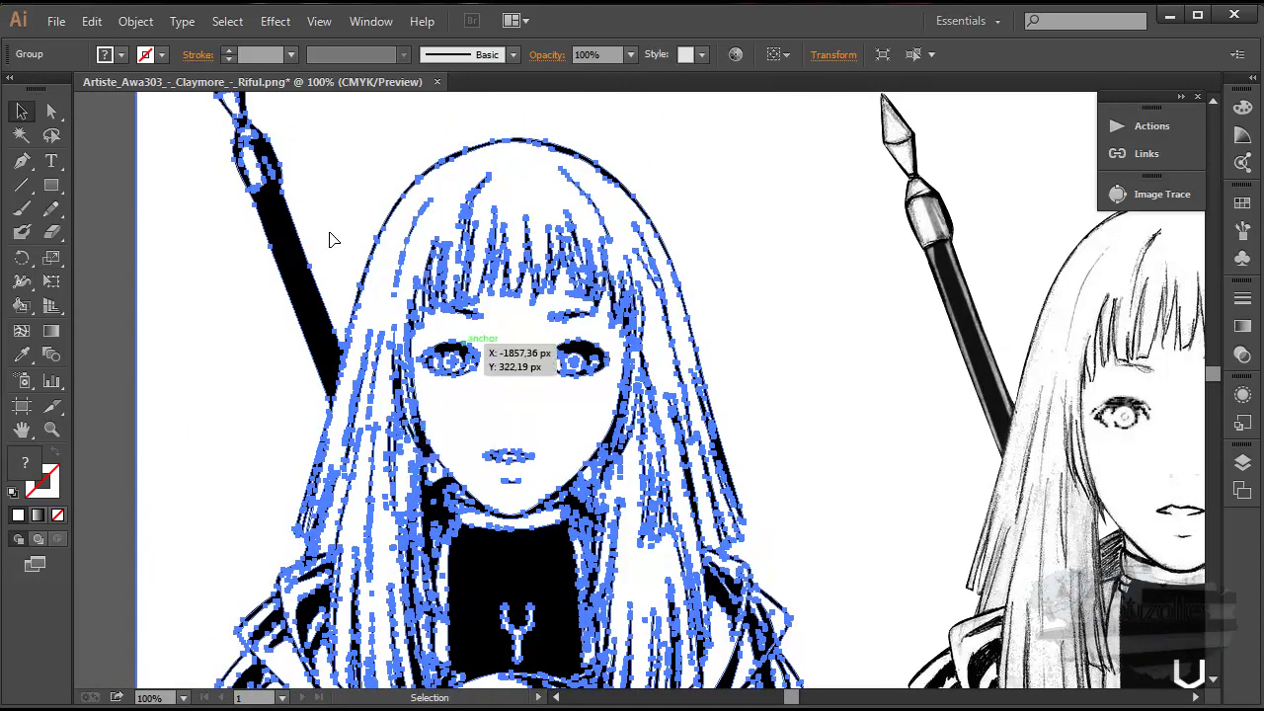
click(110, 320)
scroll(112, 222, up, 3)
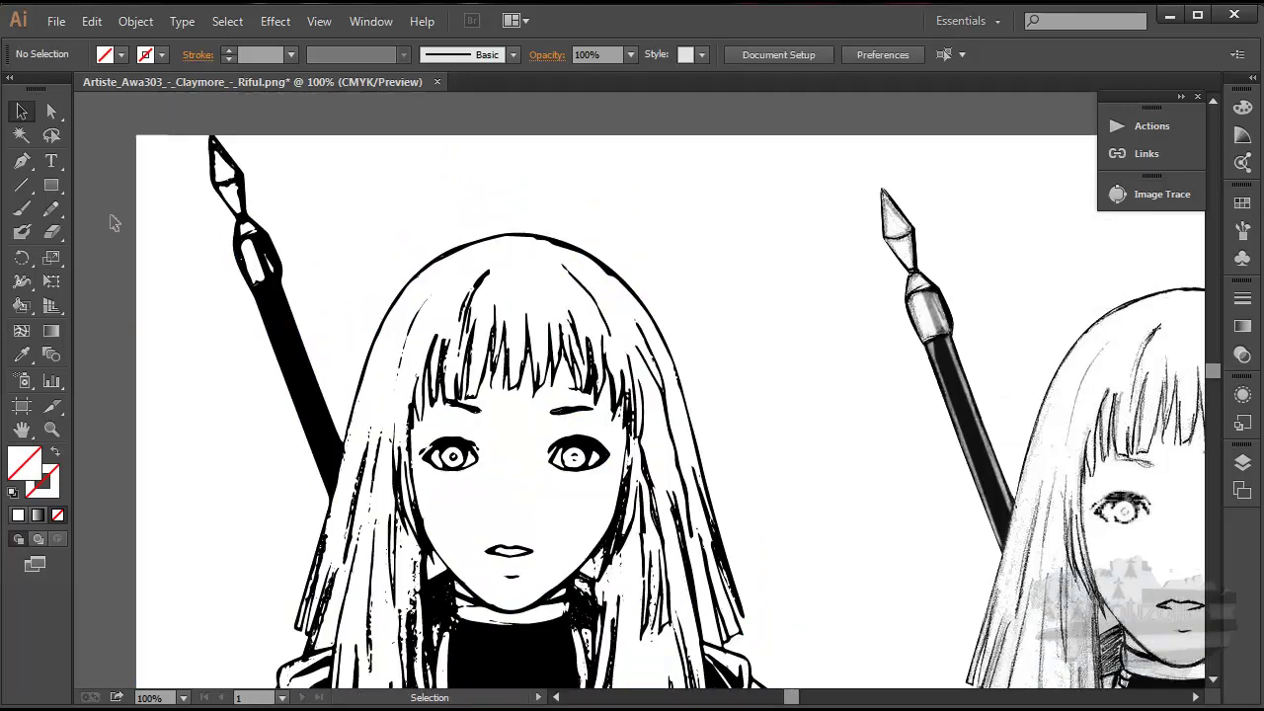
click(139, 145)
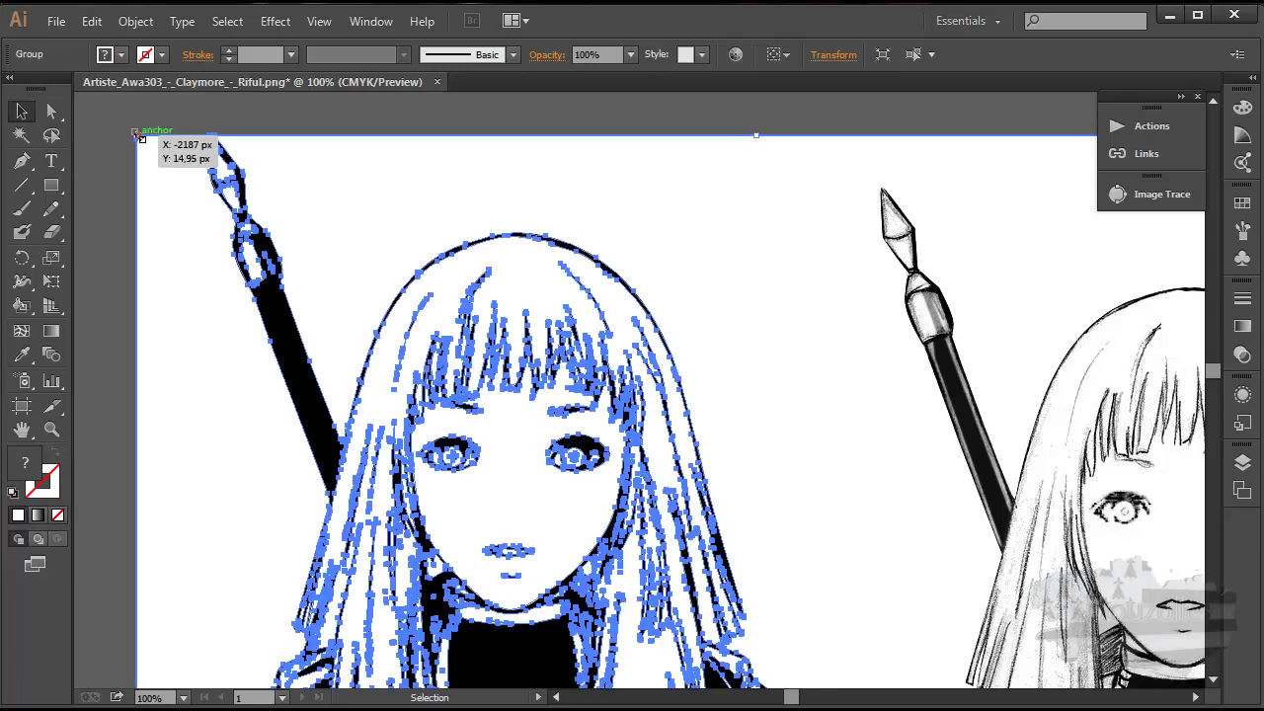
drag(139, 141, 655, 504)
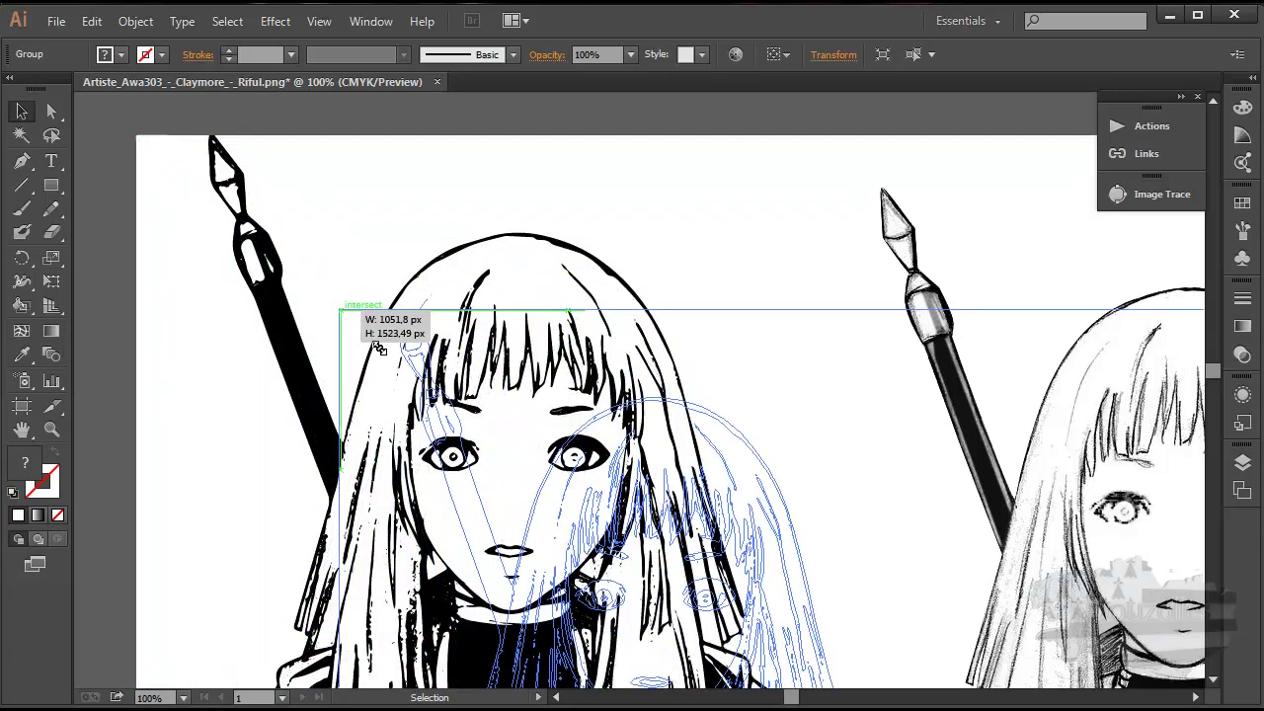
drag(655, 503, 698, 478)
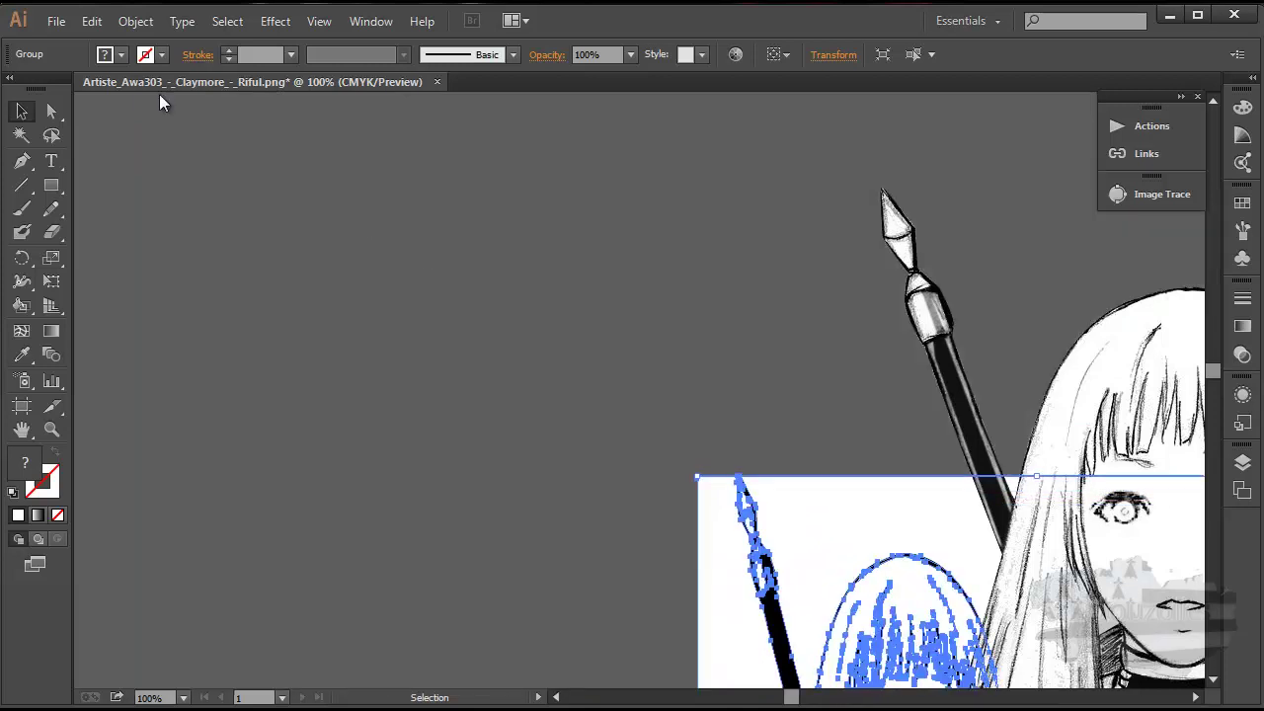
click(90, 21)
click(117, 51)
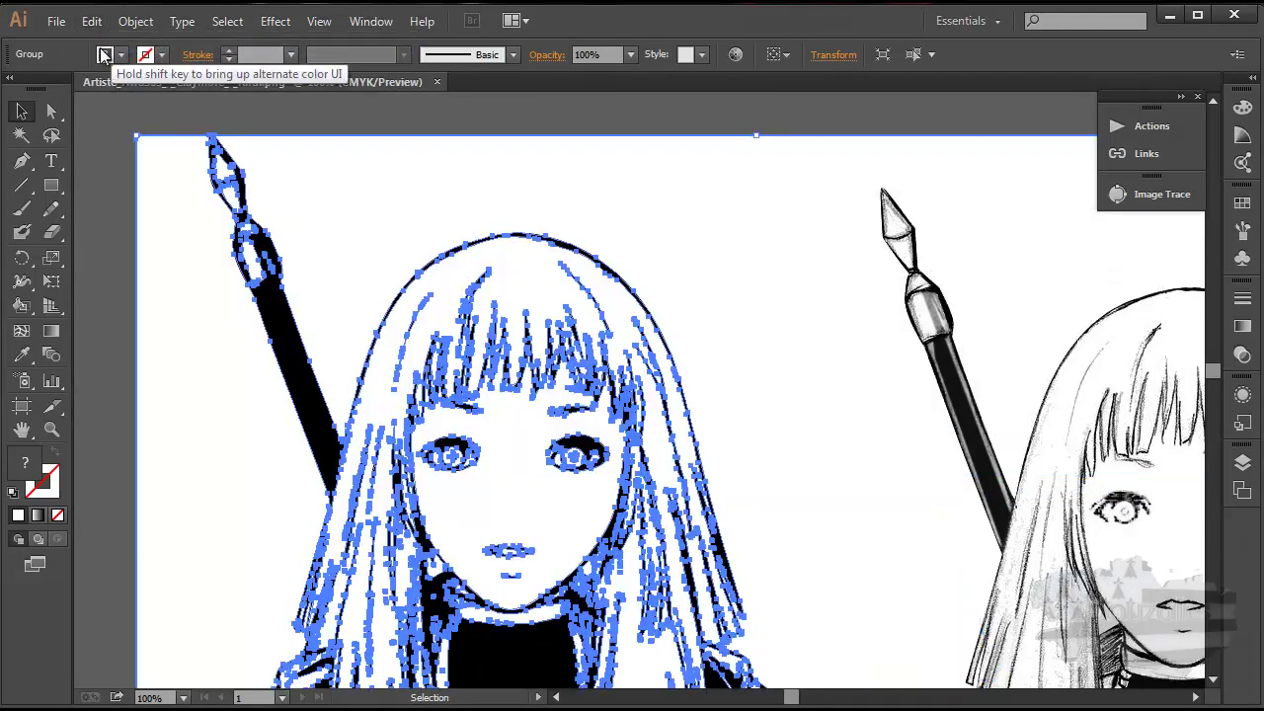
mouse_move(139, 138)
mouse_down()
mouse_move(437, 335)
mouse_move(521, 350)
mouse_up()
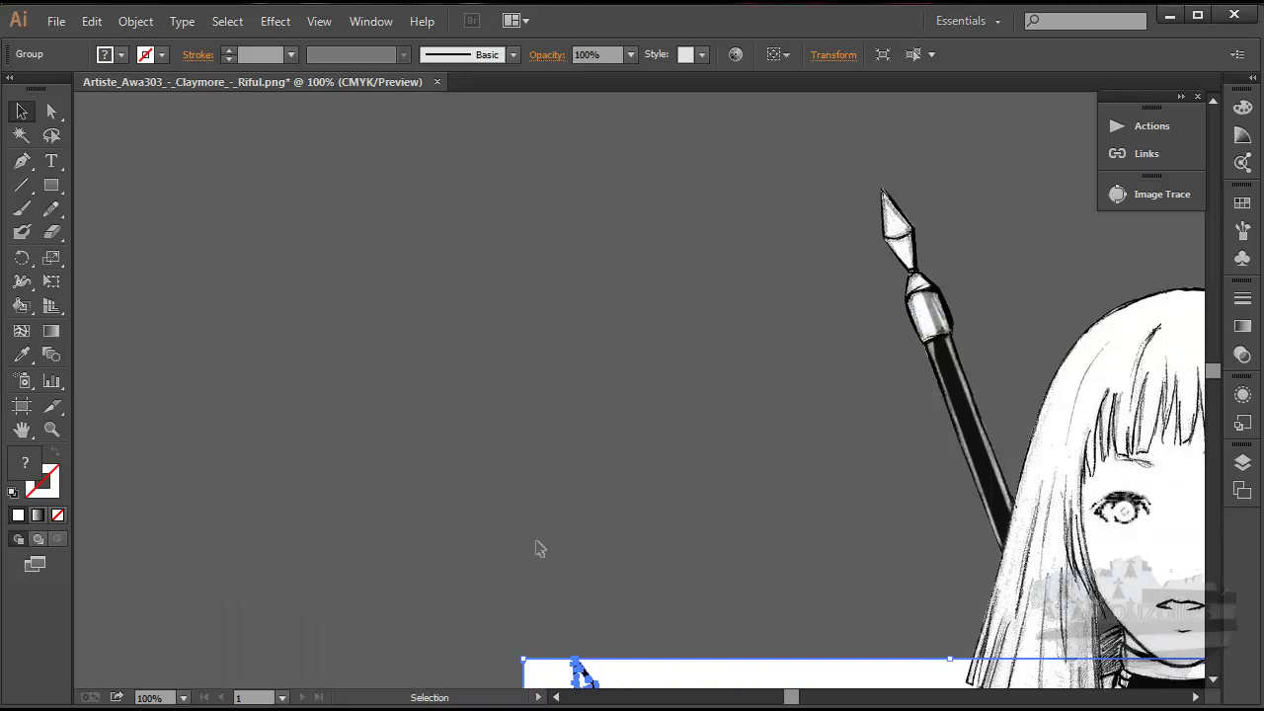
drag(677, 683, 306, 131)
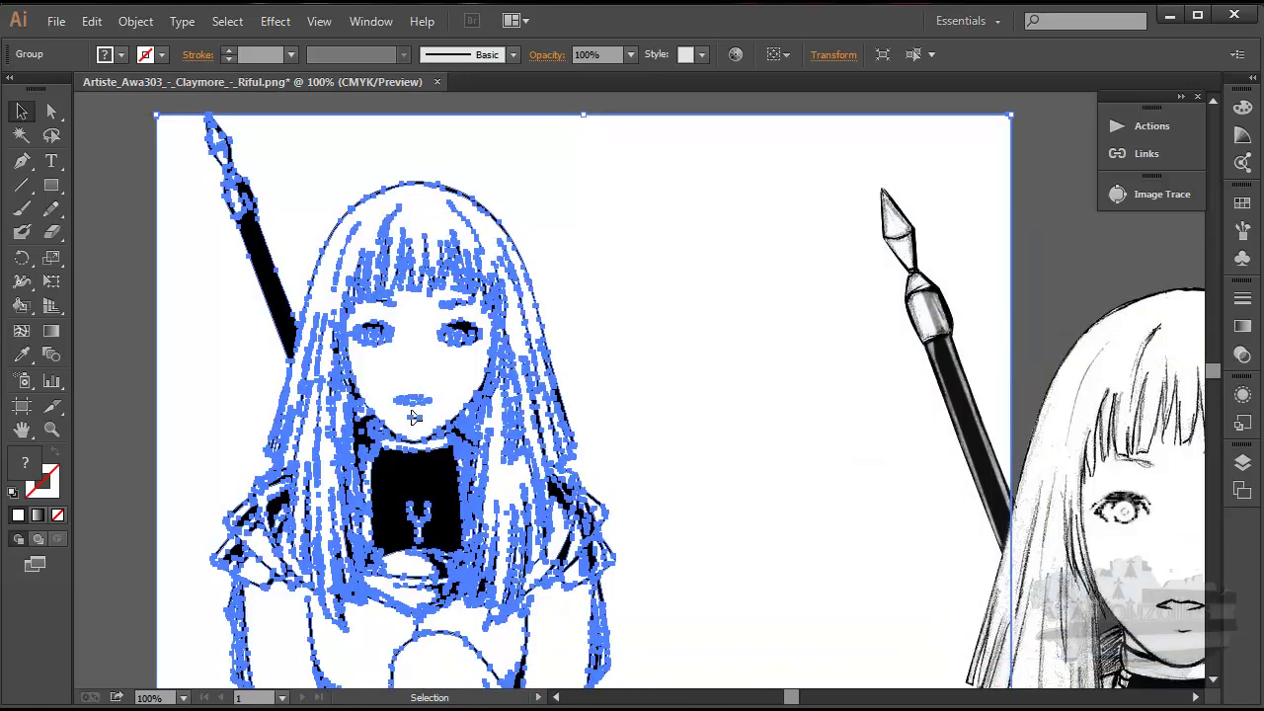
click(125, 337)
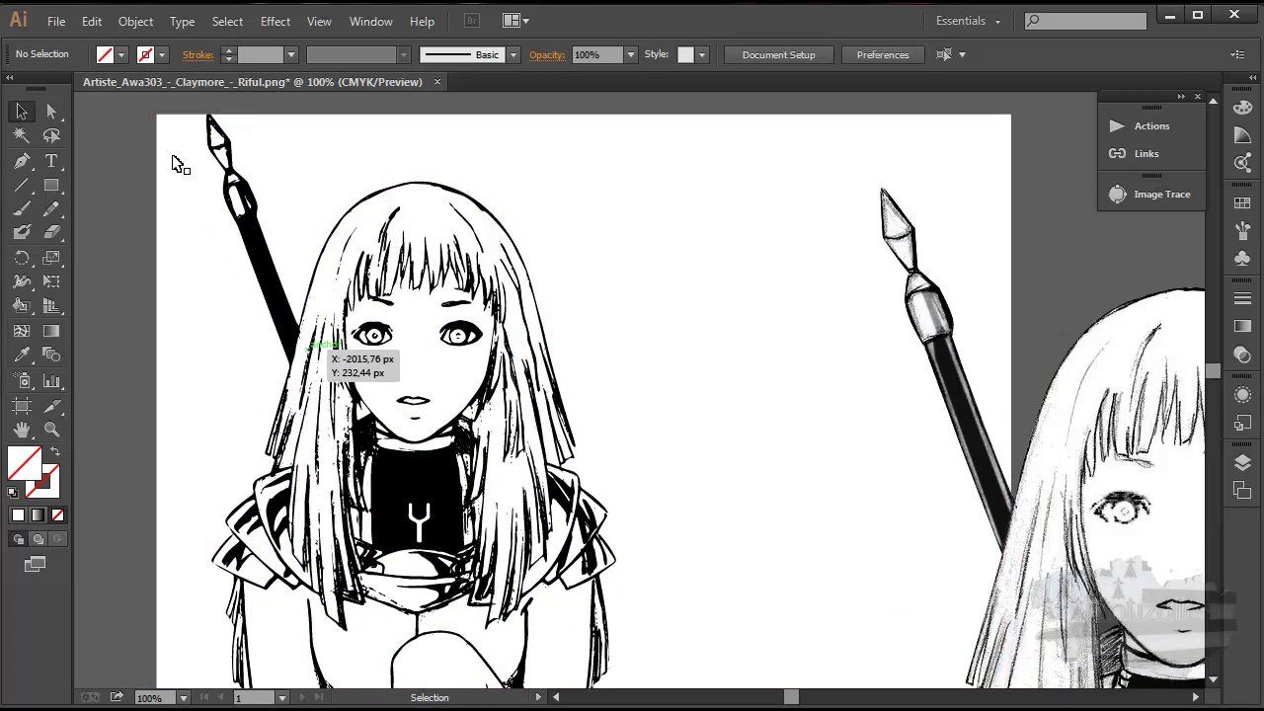
click(91, 21)
click(111, 40)
click(91, 21)
click(119, 43)
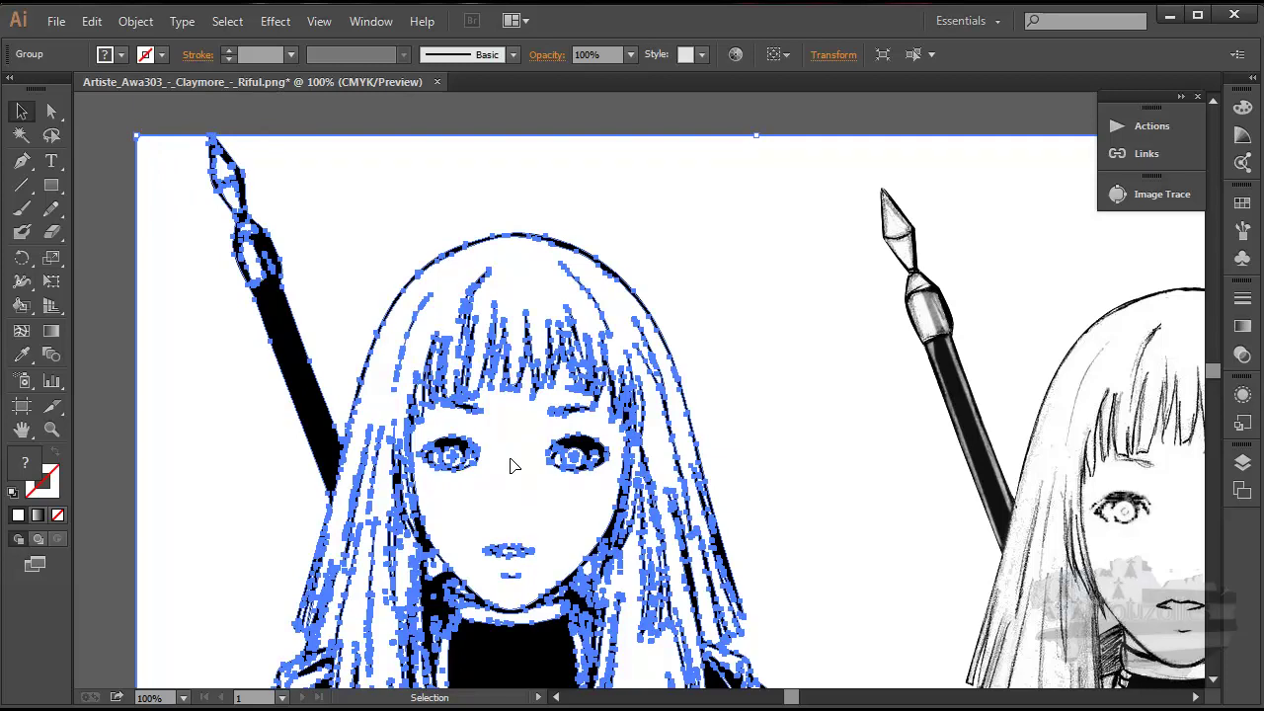
scroll(504, 460, down, 1)
scroll(502, 464, down, 3)
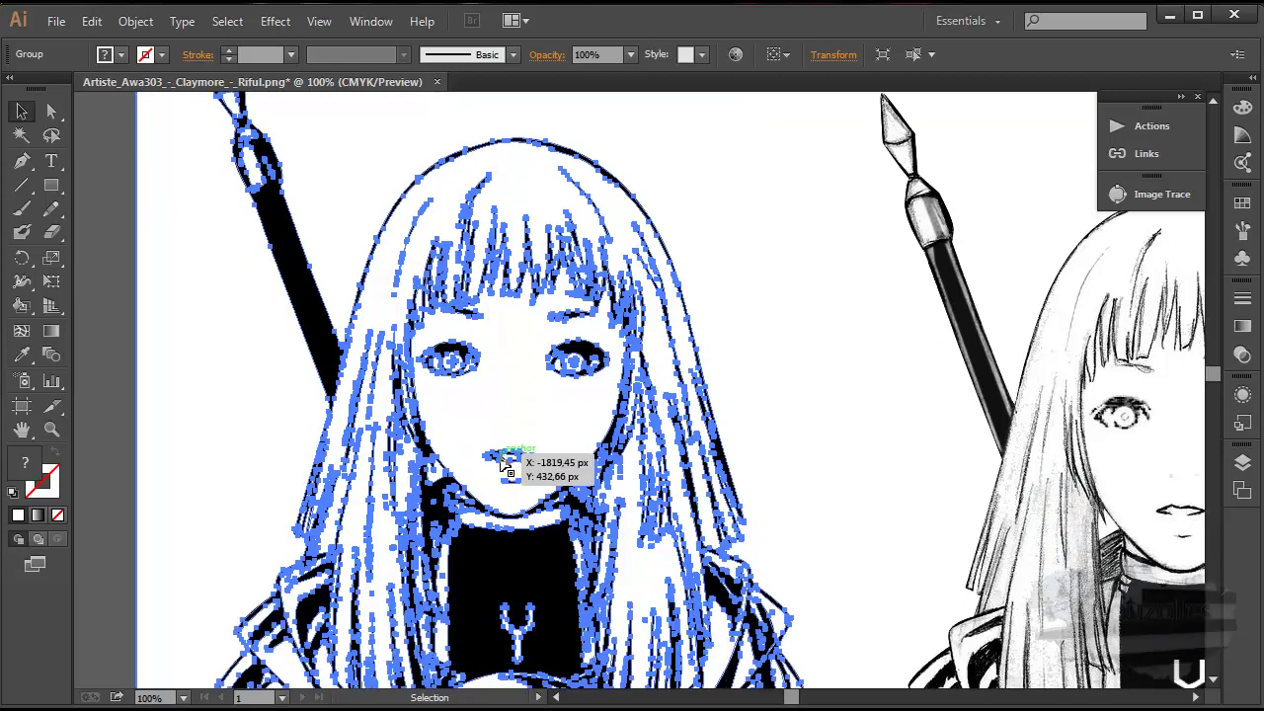
scroll(499, 467, down, 3)
scroll(496, 476, down, 4)
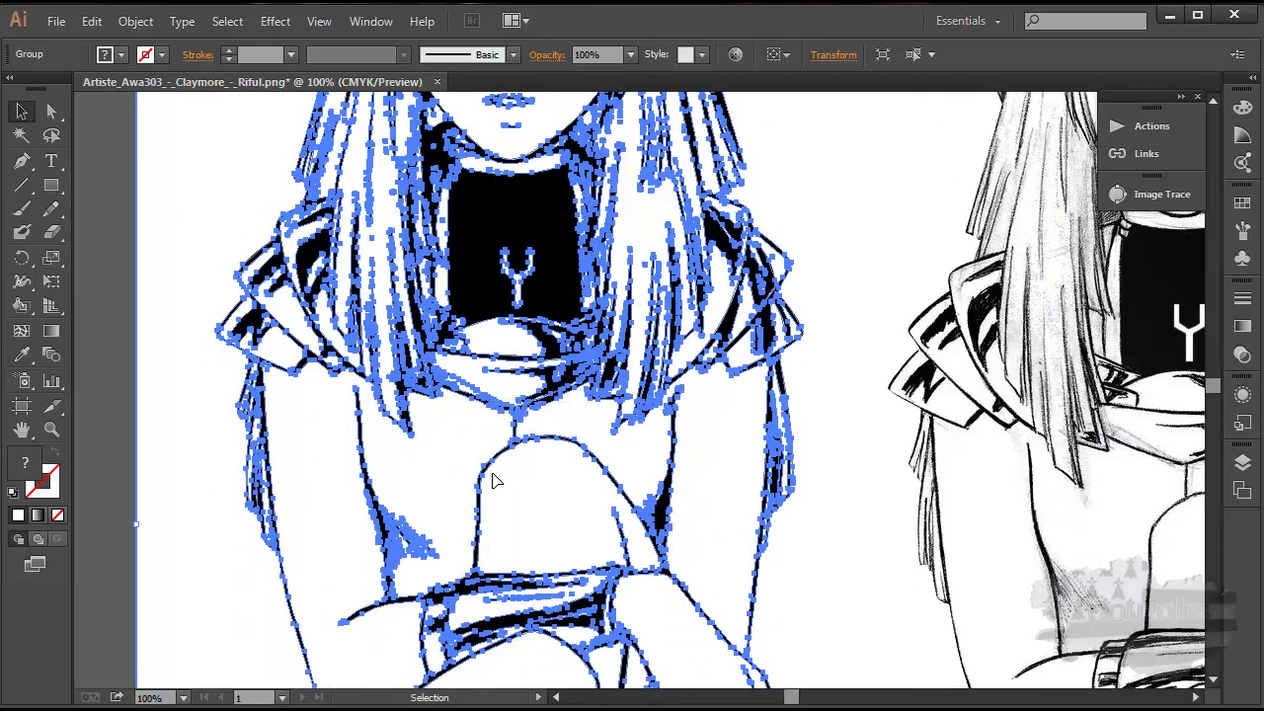
scroll(495, 480, down, 3)
scroll(495, 480, down, 2)
scroll(494, 484, down, 2)
scroll(490, 484, down, 2)
scroll(491, 483, up, 4)
scroll(491, 483, up, 4)
scroll(493, 484, up, 2)
scroll(494, 484, up, 1)
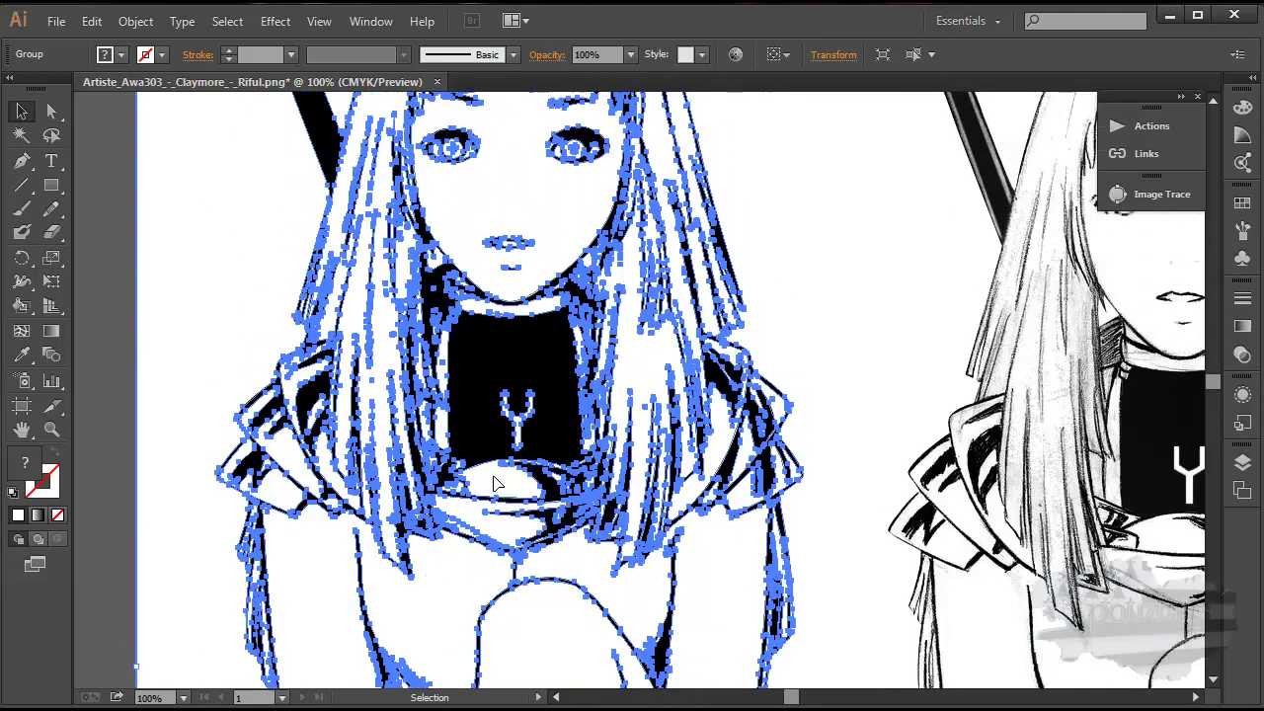
scroll(493, 483, up, 3)
scroll(493, 483, up, 2)
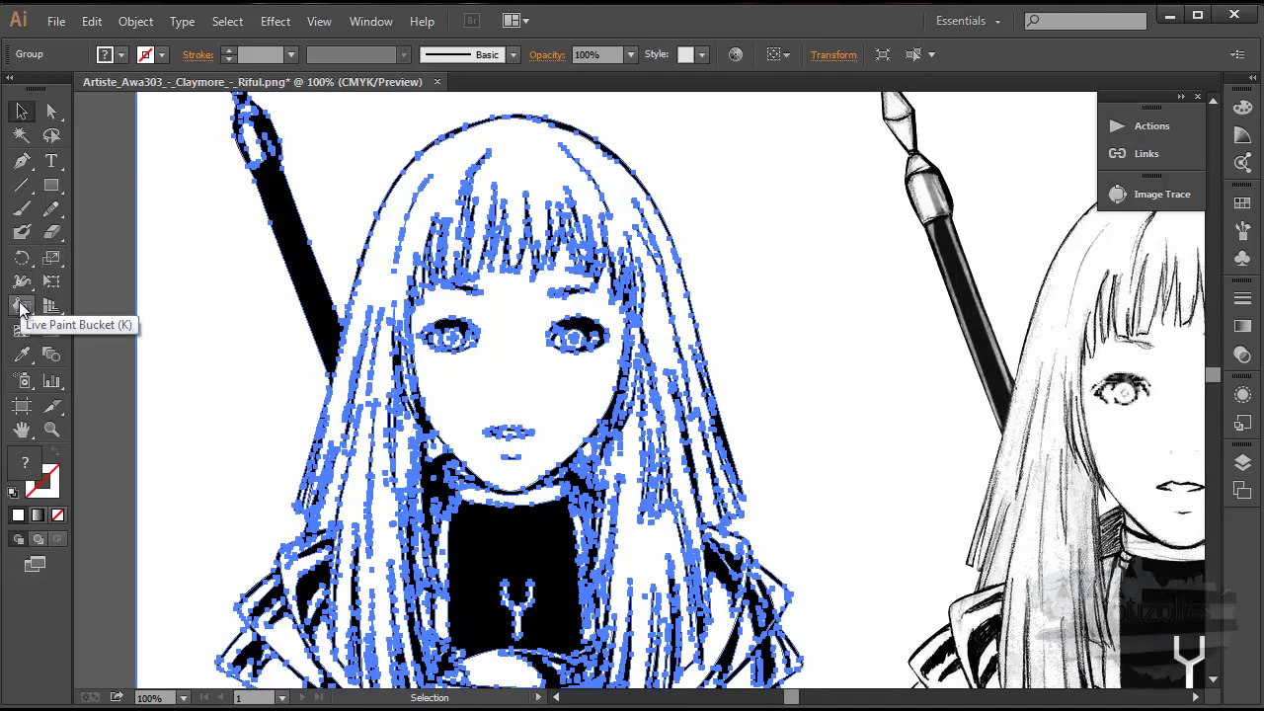
Use the Live Paint Bucket with fill colour E8D6AC to paint the girl's face beige.
click(21, 307)
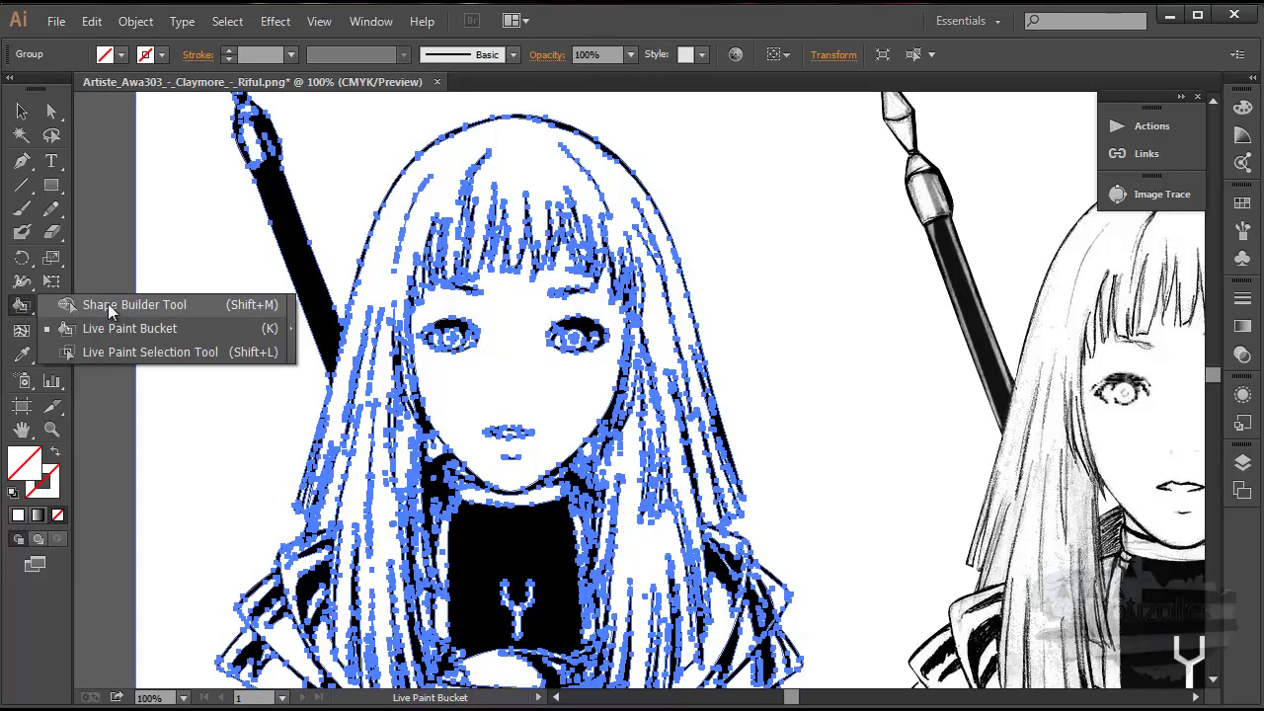
click(110, 329)
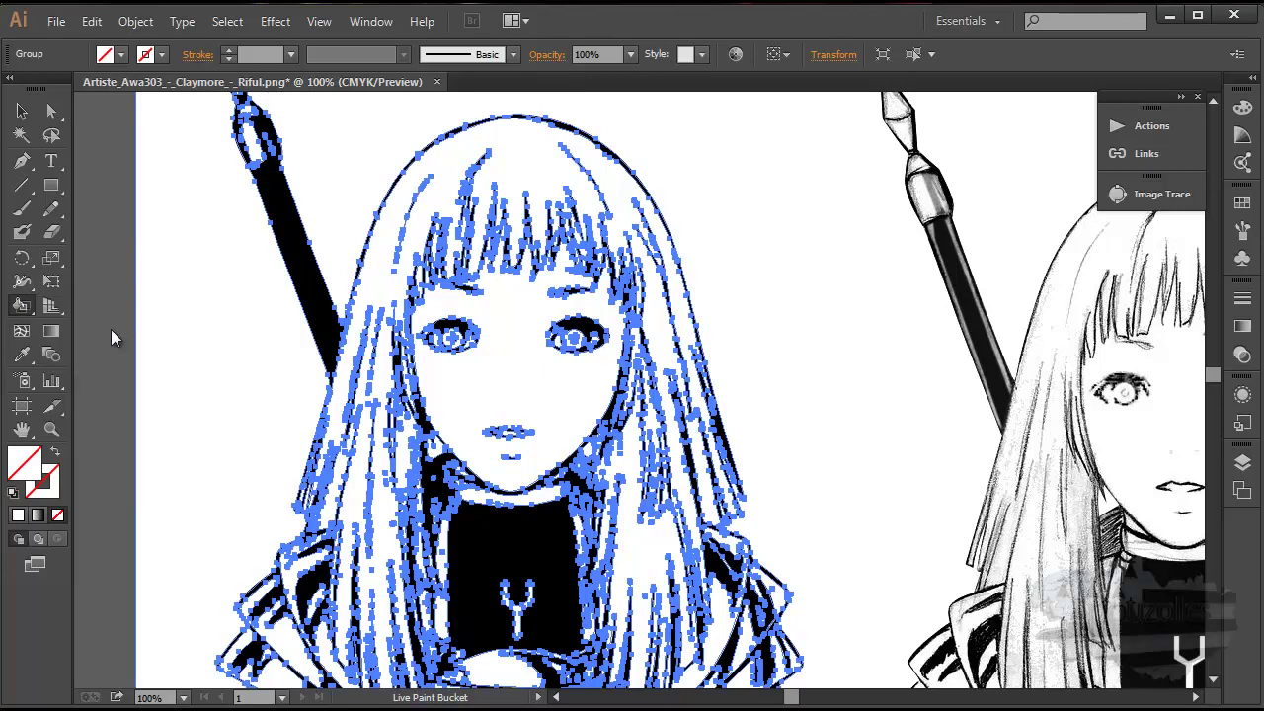
double_click(21, 469)
click(436, 253)
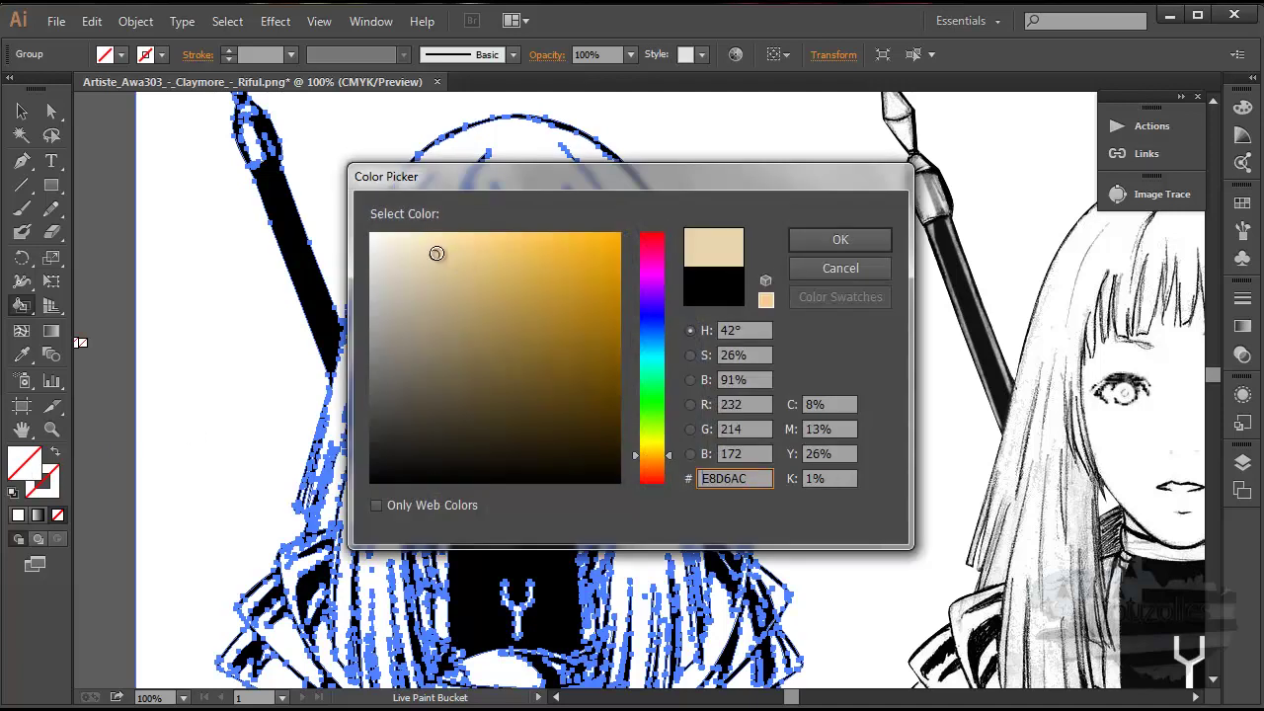
click(817, 240)
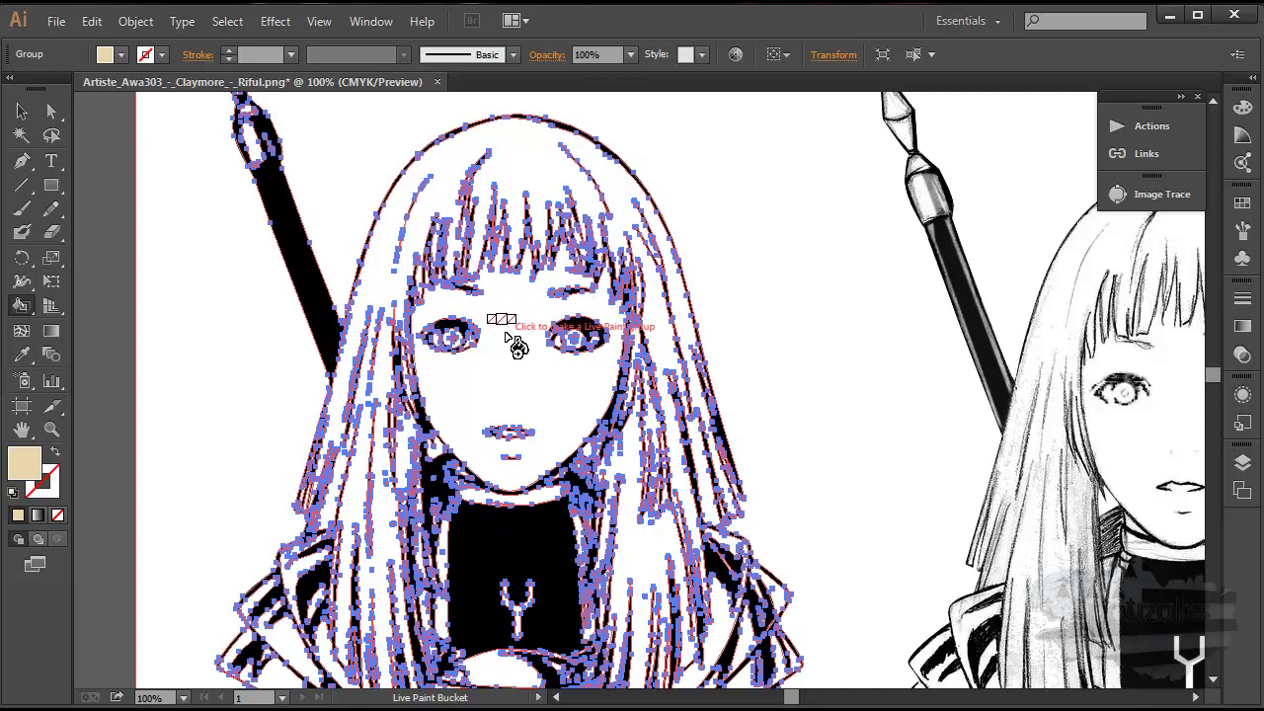
click(462, 388)
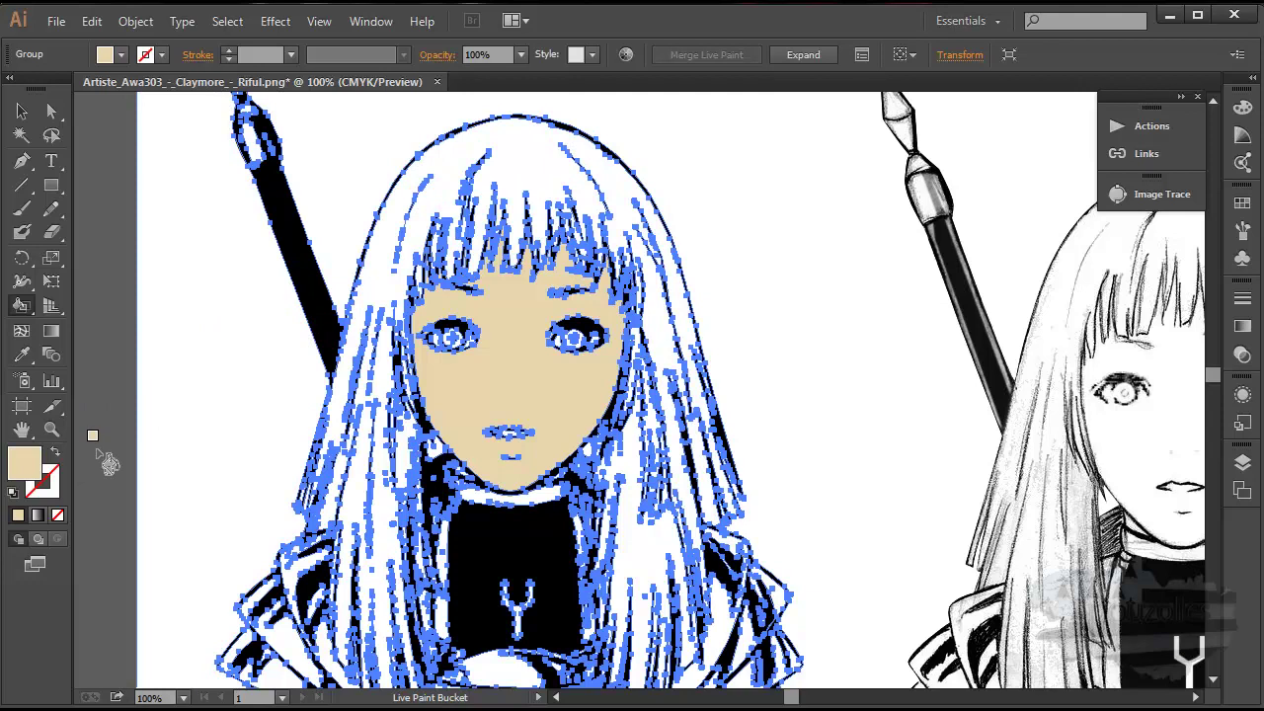
Change the fill colour to the paler beige EADFCA and deselect the traced artwork.
double_click(22, 469)
click(406, 253)
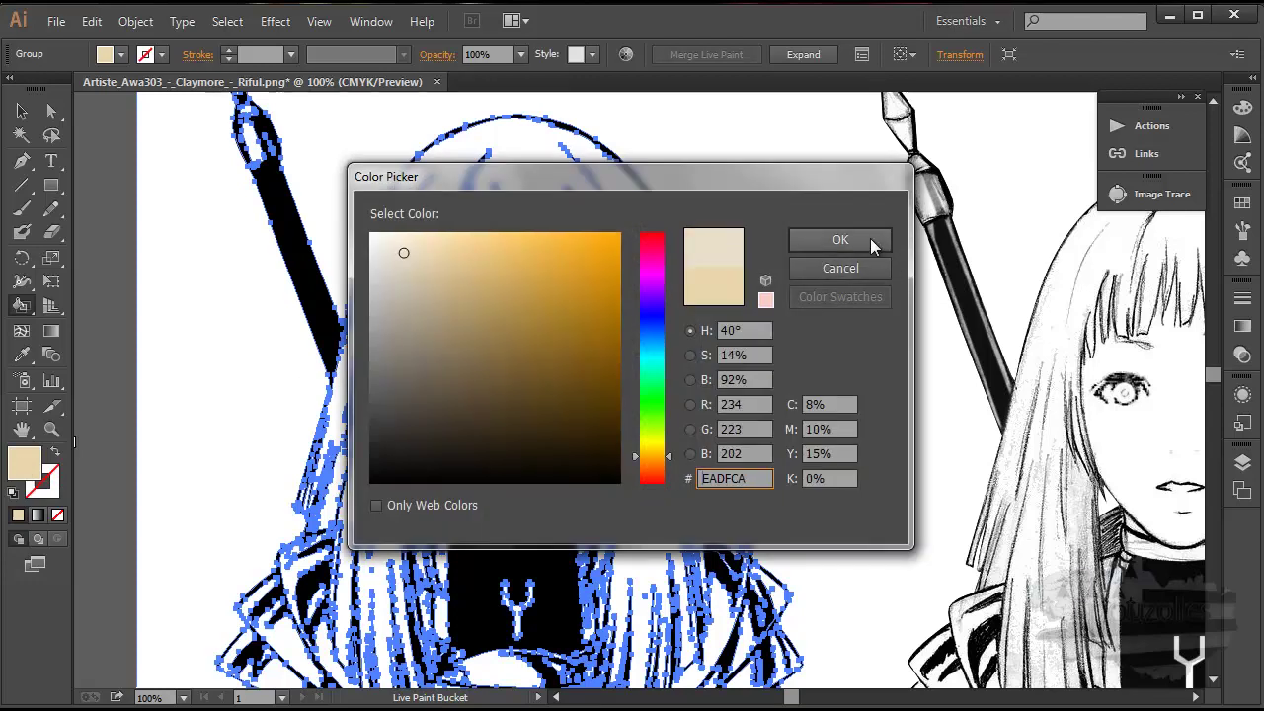
click(869, 239)
click(22, 110)
click(114, 217)
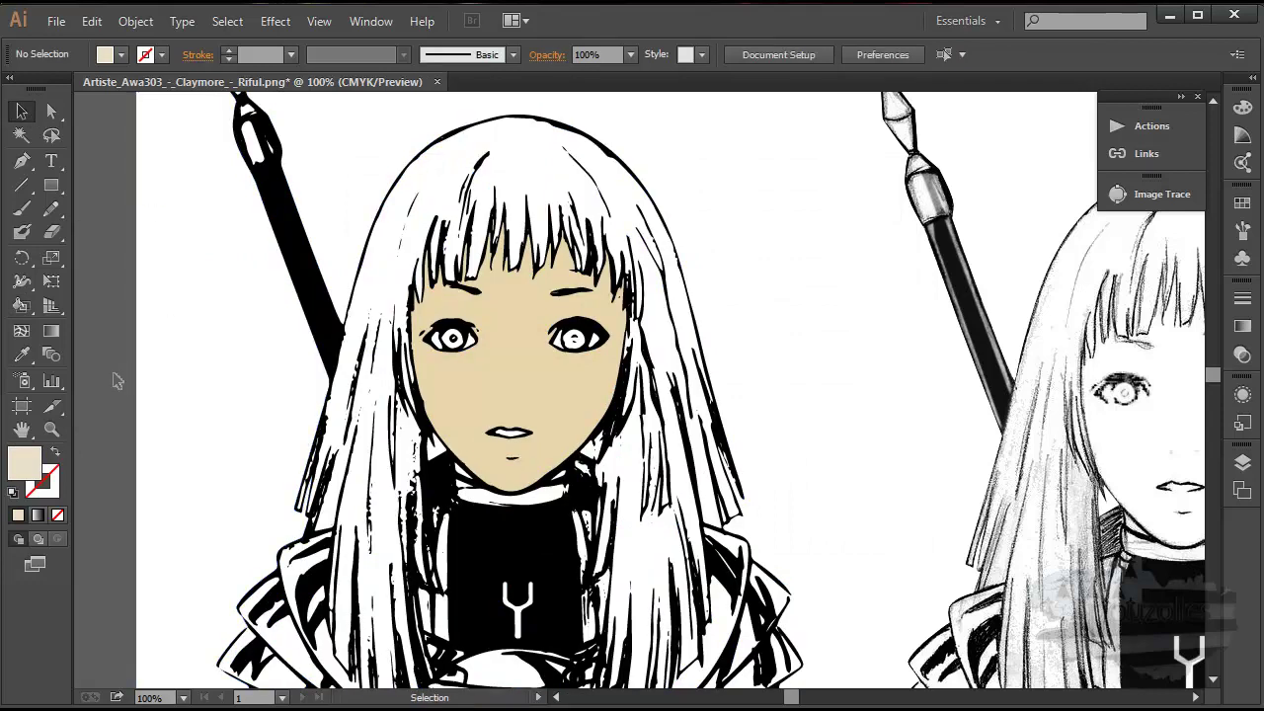
click(22, 306)
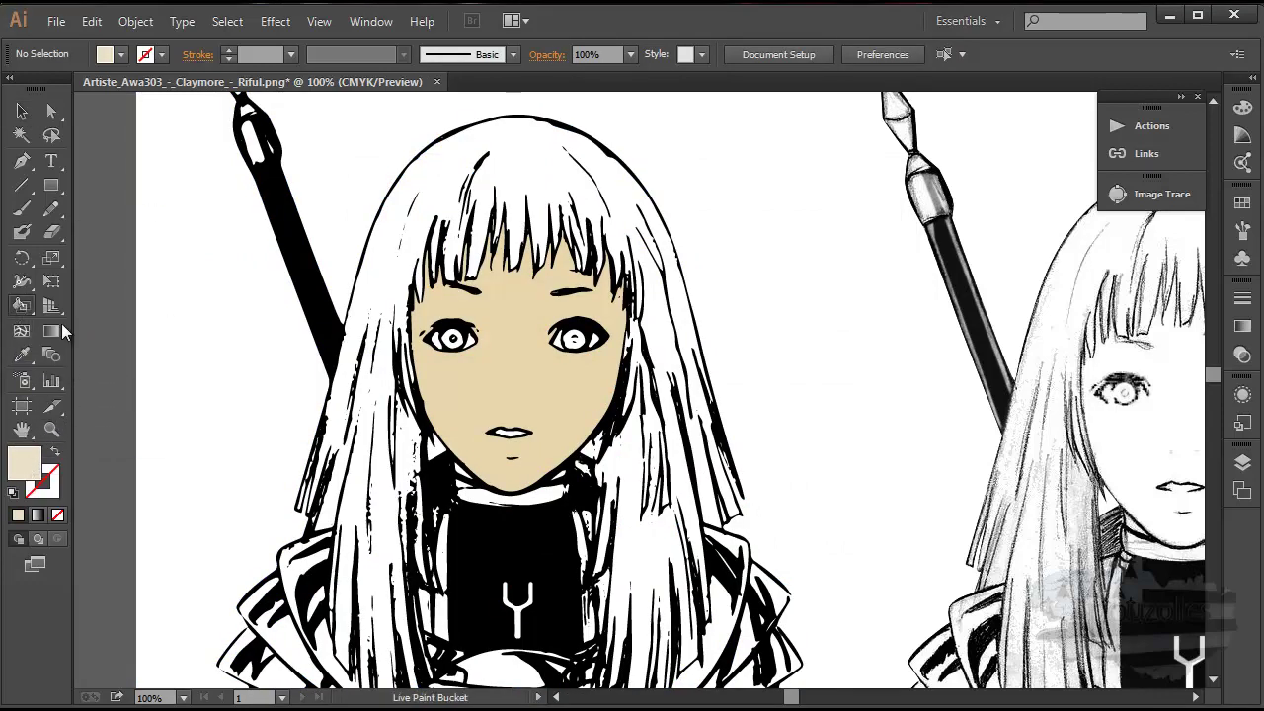
Paint the face and one thigh with the EADFCA beige.
click(502, 381)
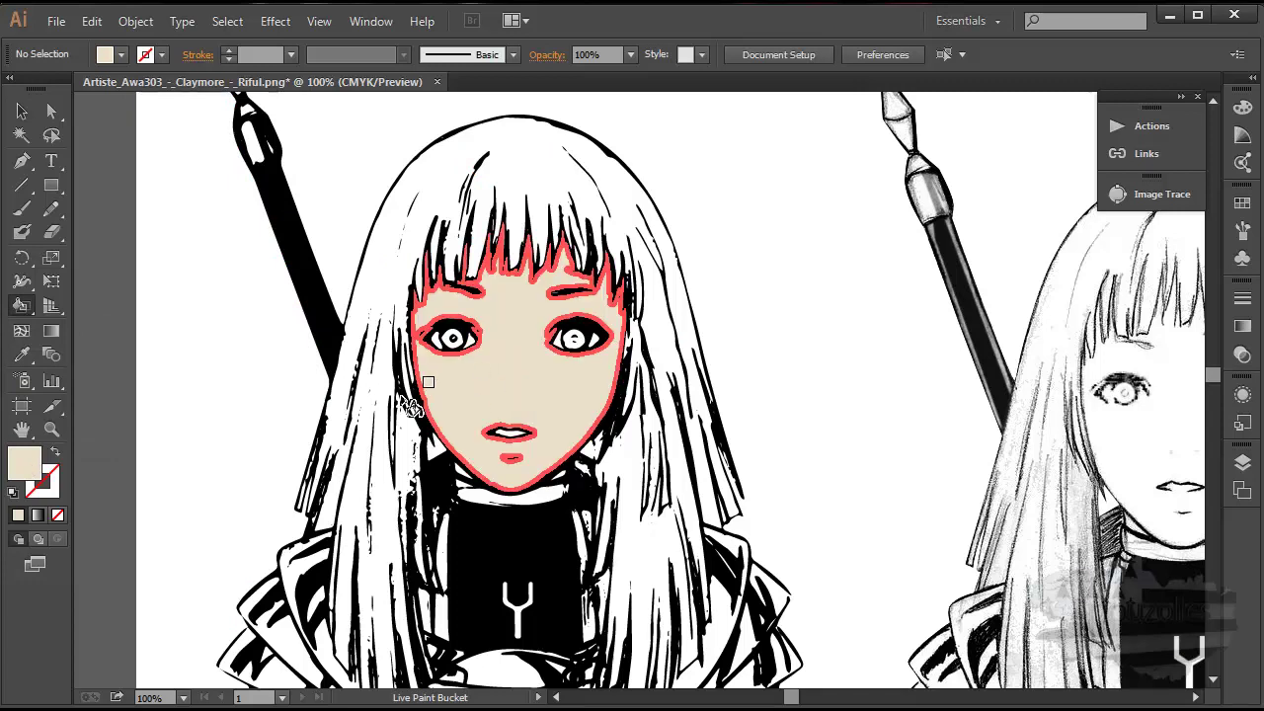
scroll(242, 416, down, 2)
scroll(248, 431, down, 1)
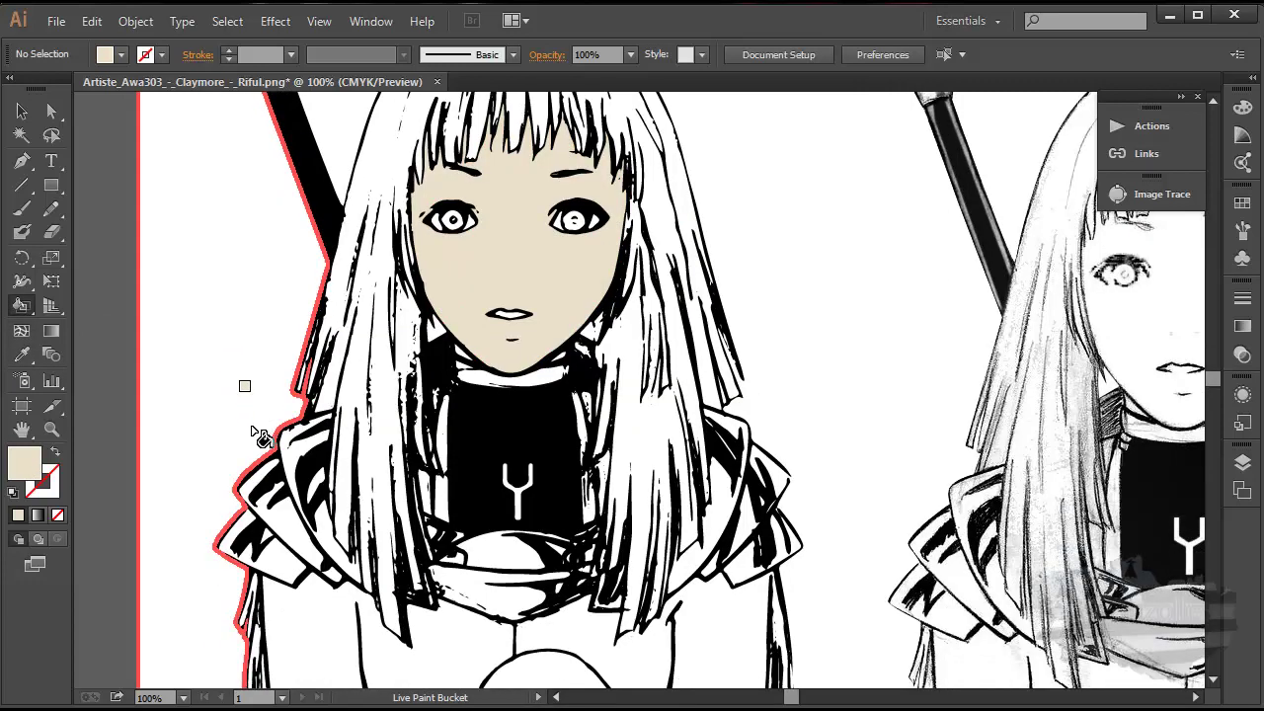
scroll(252, 434, down, 5)
scroll(256, 437, down, 2)
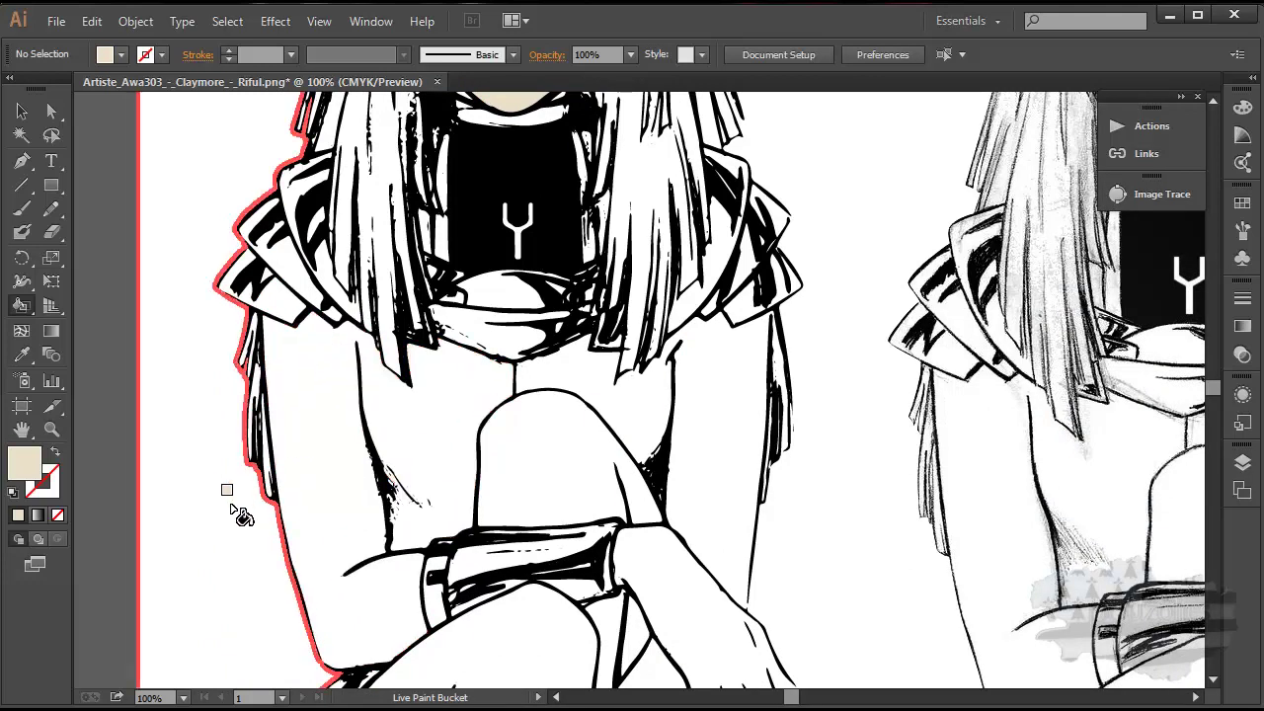
scroll(246, 498, down, 4)
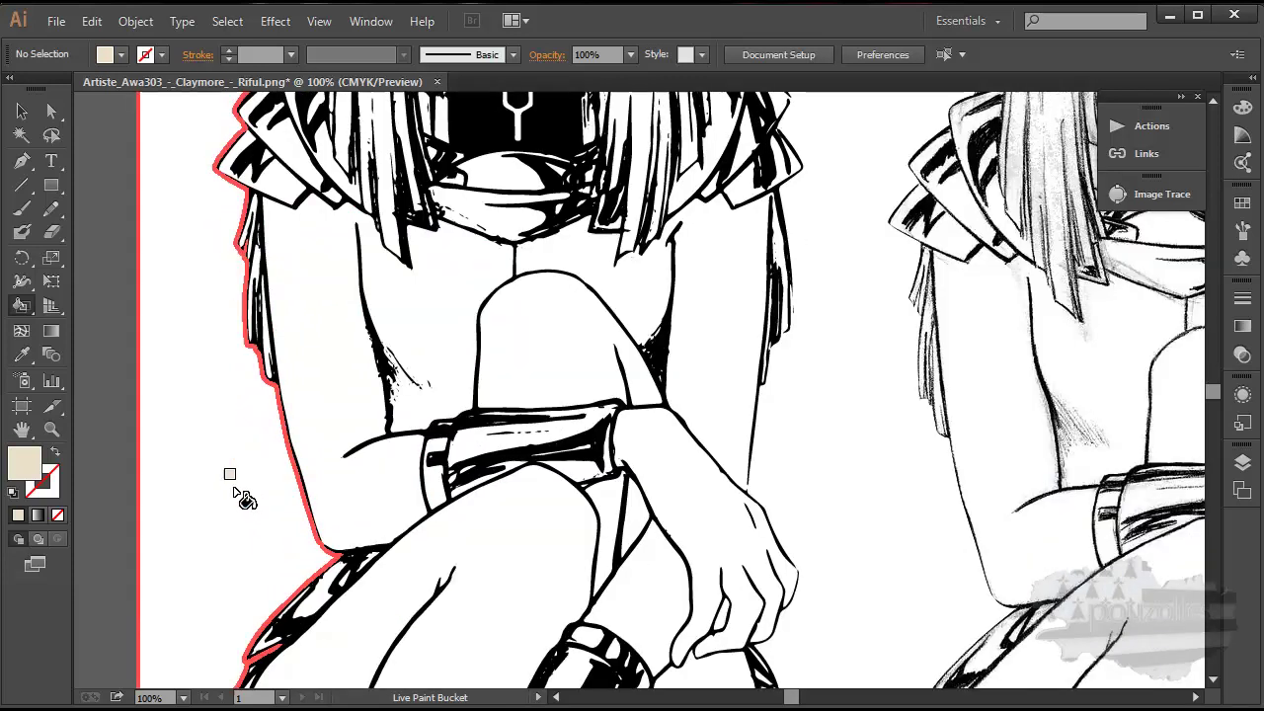
scroll(242, 498, down, 1)
scroll(242, 499, down, 1)
click(322, 515)
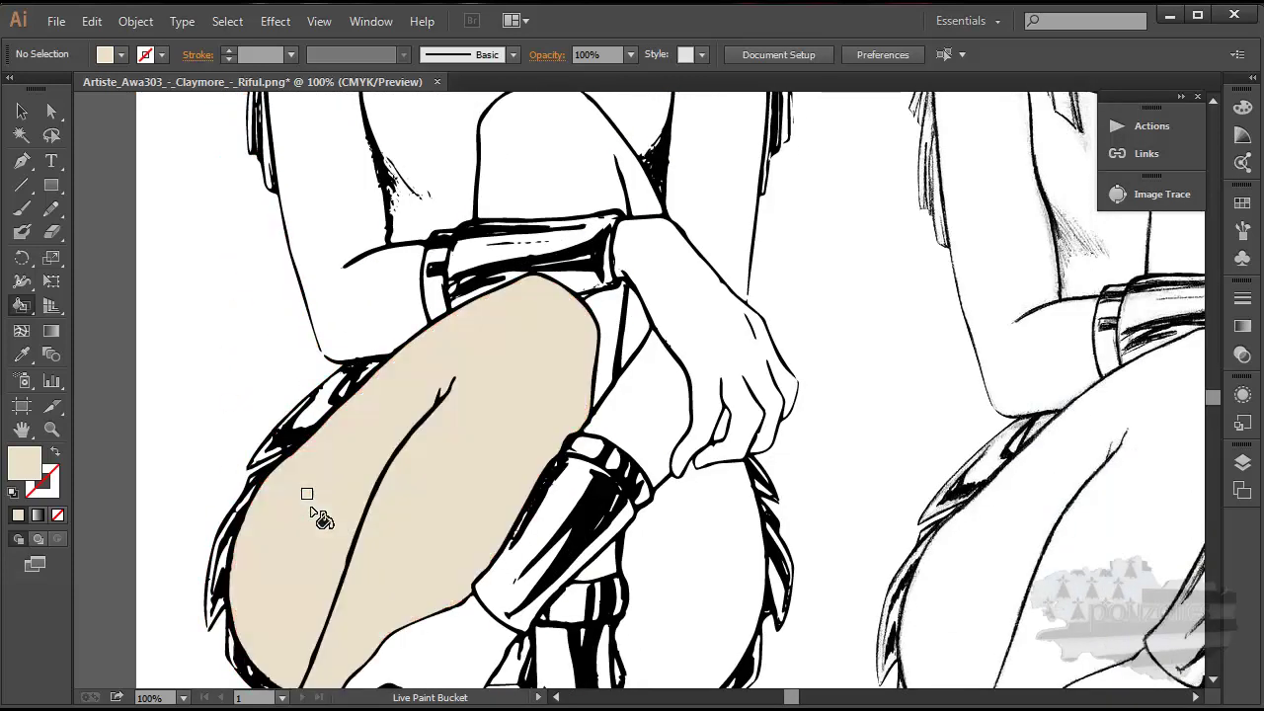
scroll(322, 516, down, 2)
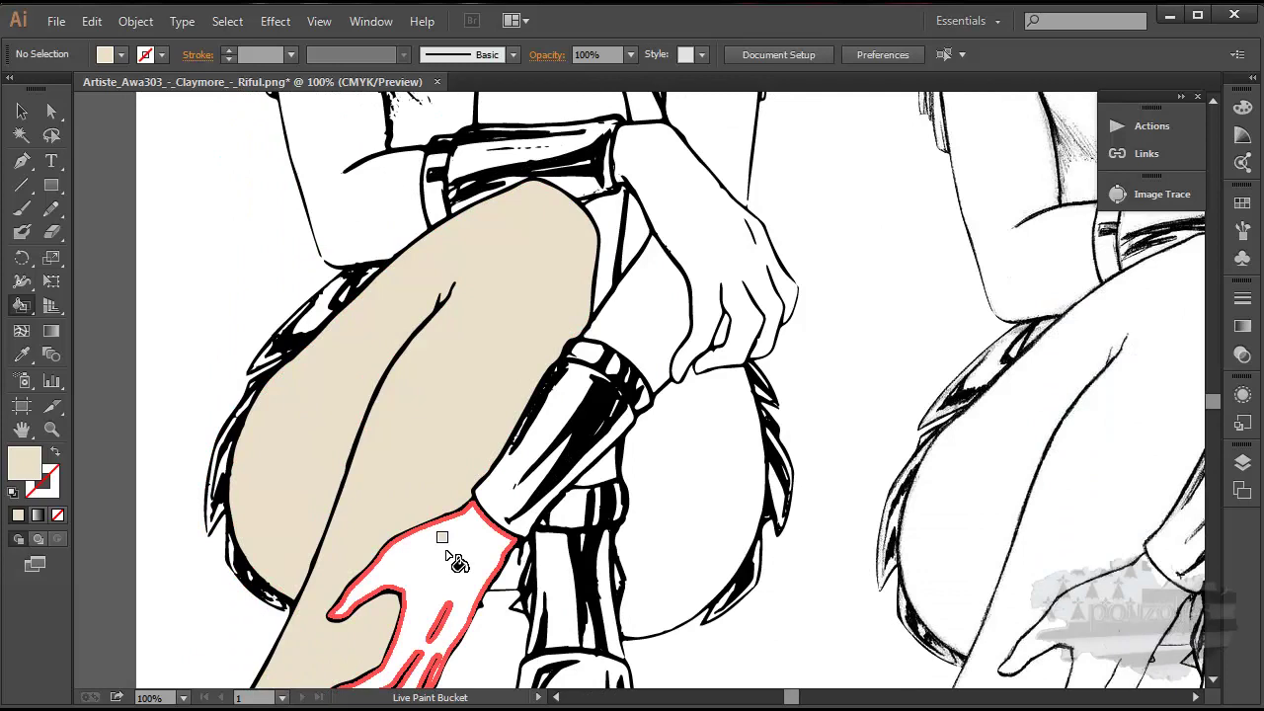
Paint the hand, the other leg and the knee beige as well.
click(713, 255)
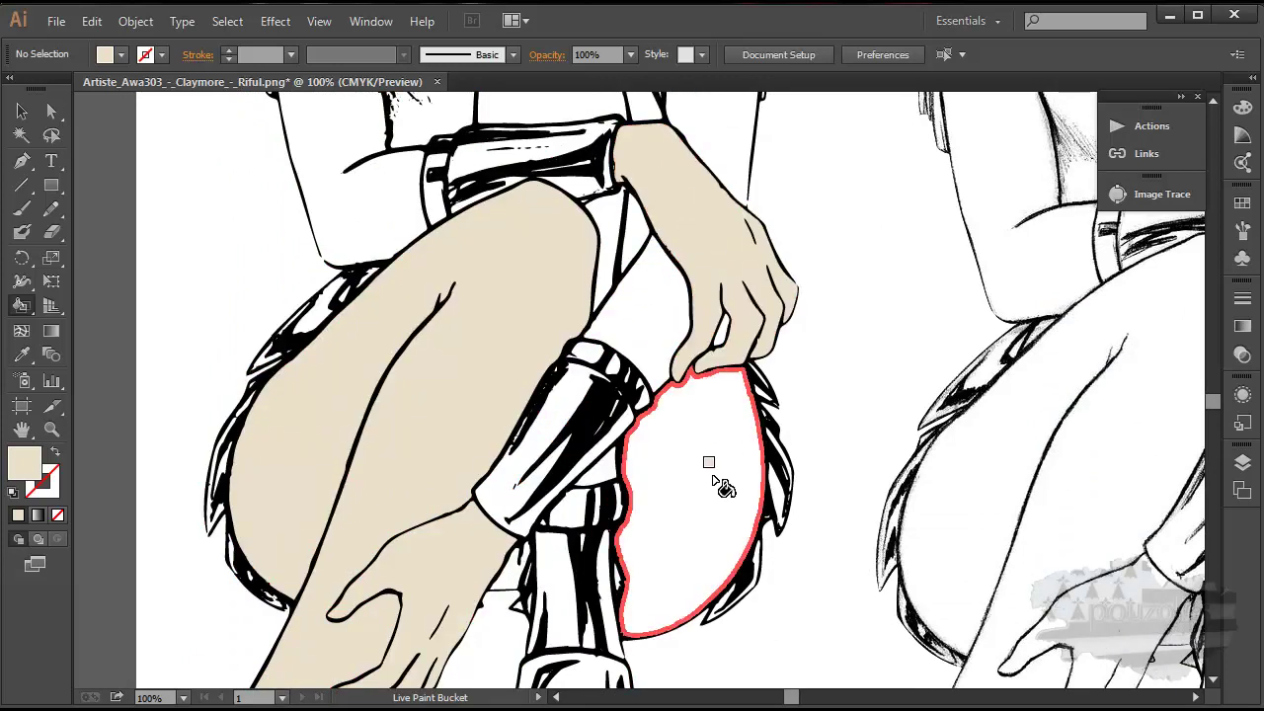
click(715, 484)
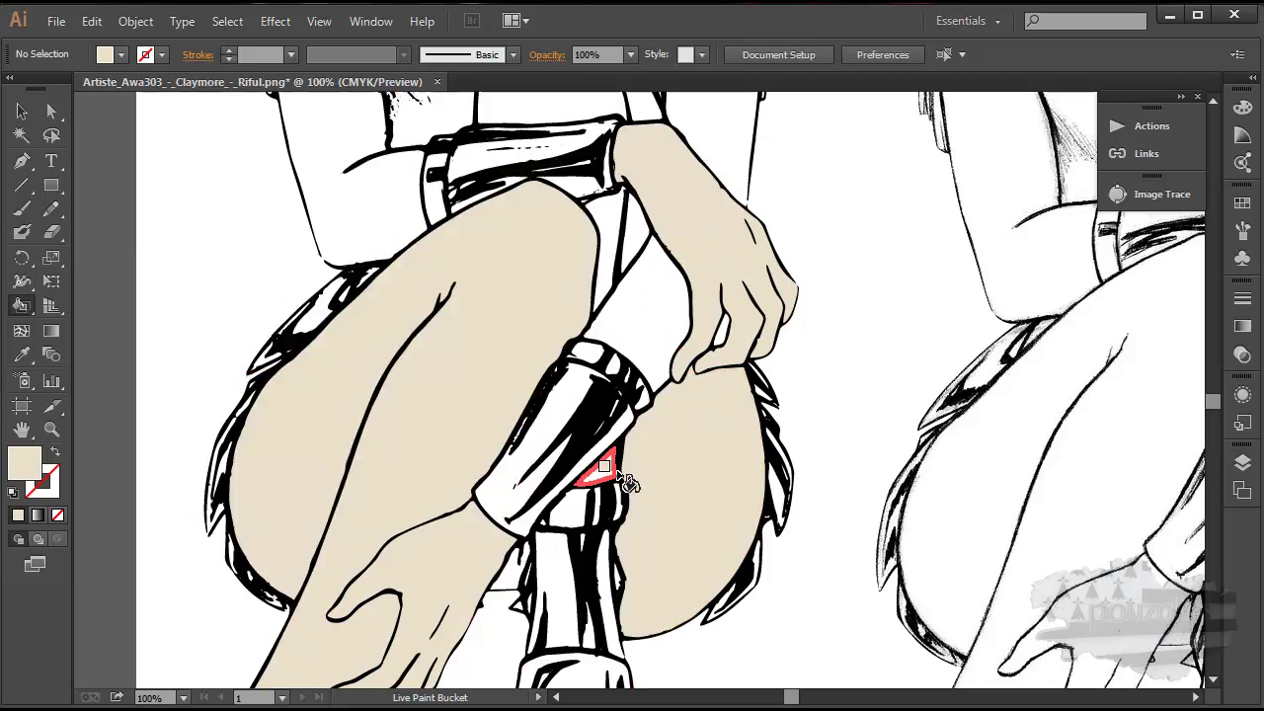
scroll(624, 499, down, 2)
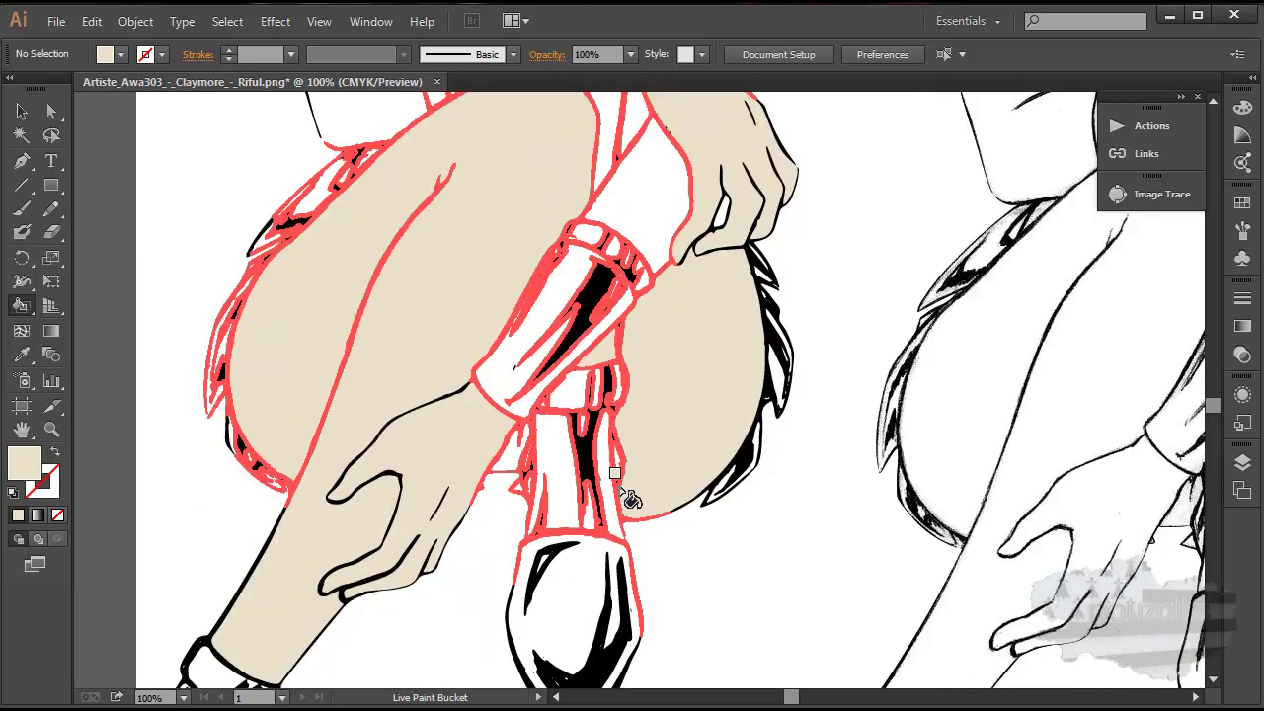
scroll(624, 501, down, 2)
scroll(624, 503, up, 2)
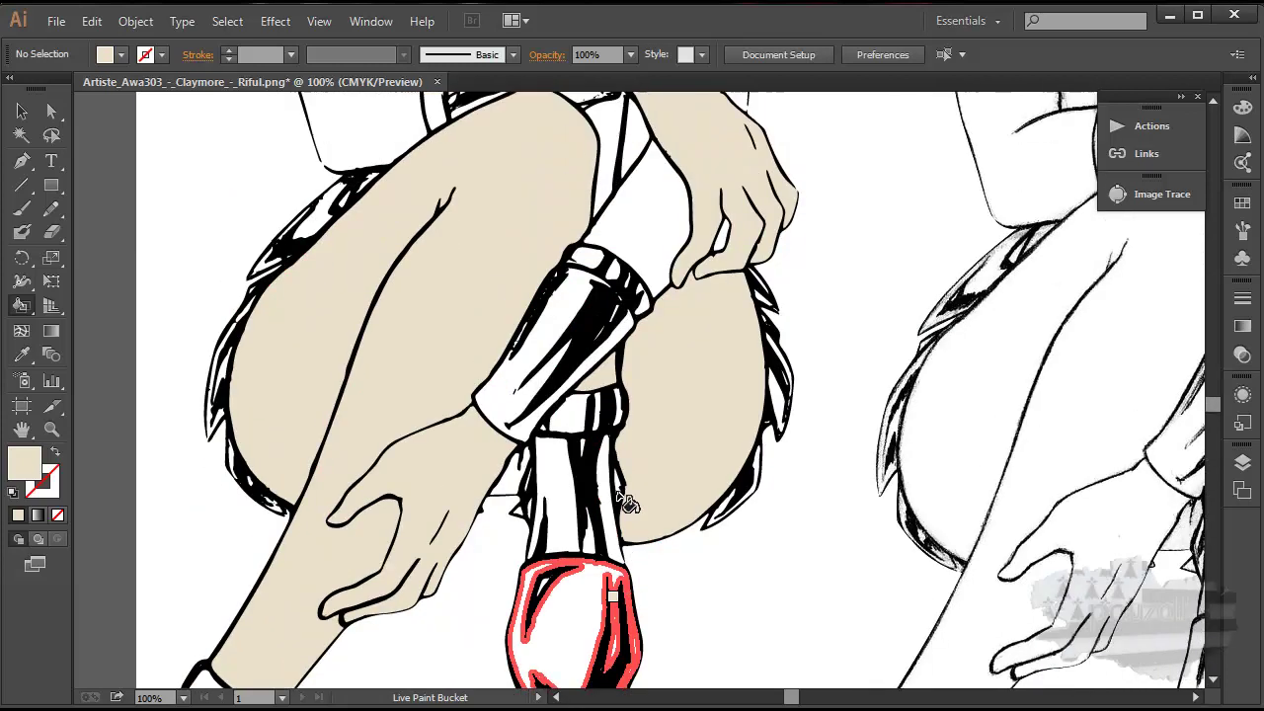
scroll(672, 479, up, 2)
scroll(713, 465, up, 2)
scroll(790, 454, up, 2)
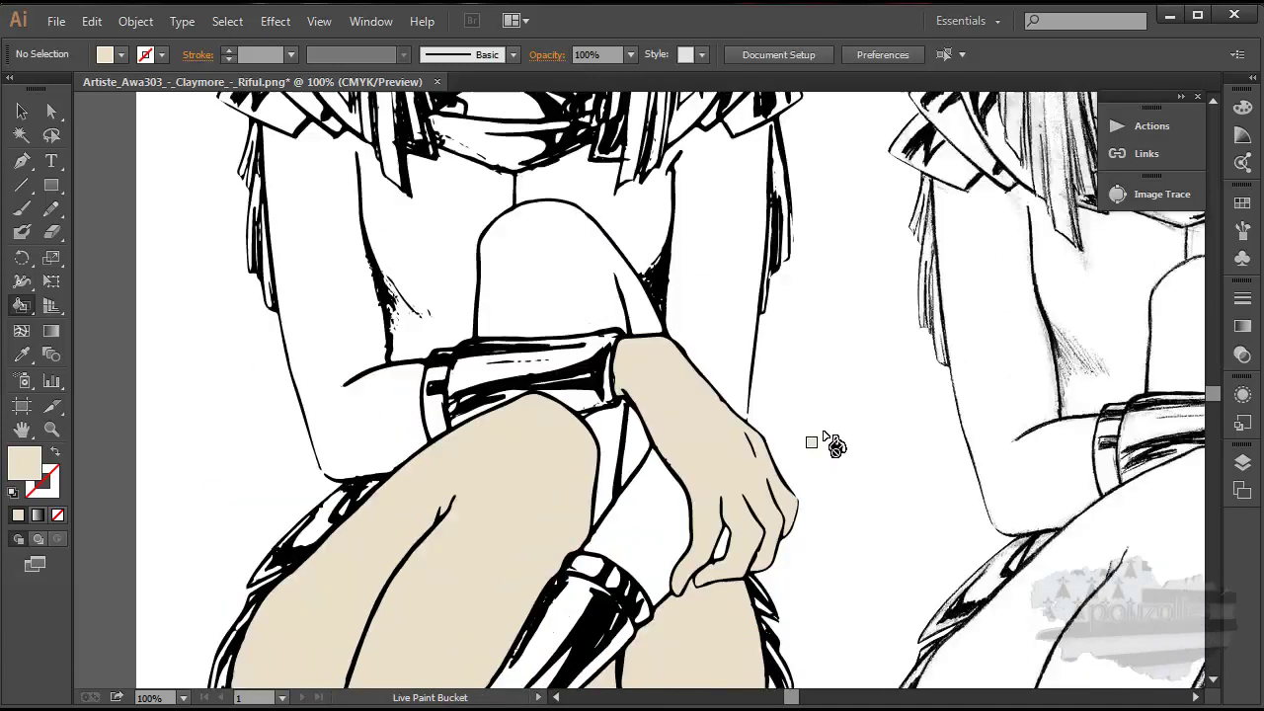
scroll(839, 440, up, 1)
scroll(740, 414, up, 1)
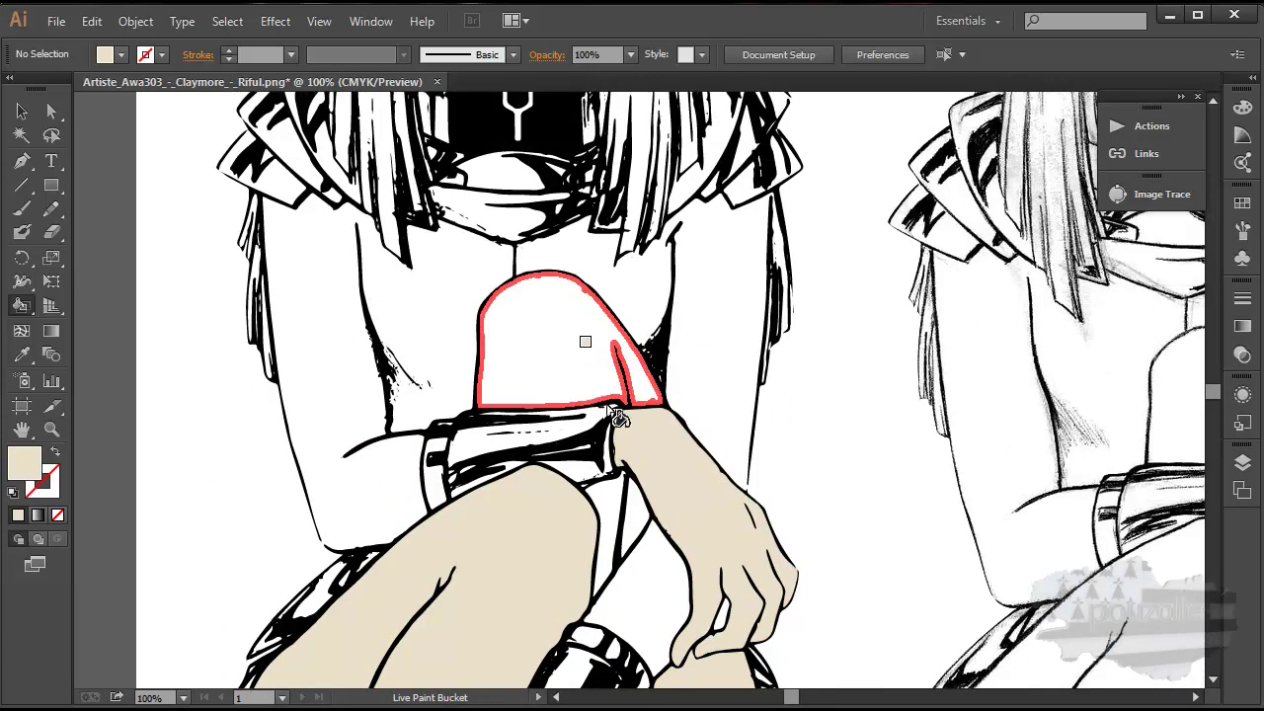
click(593, 362)
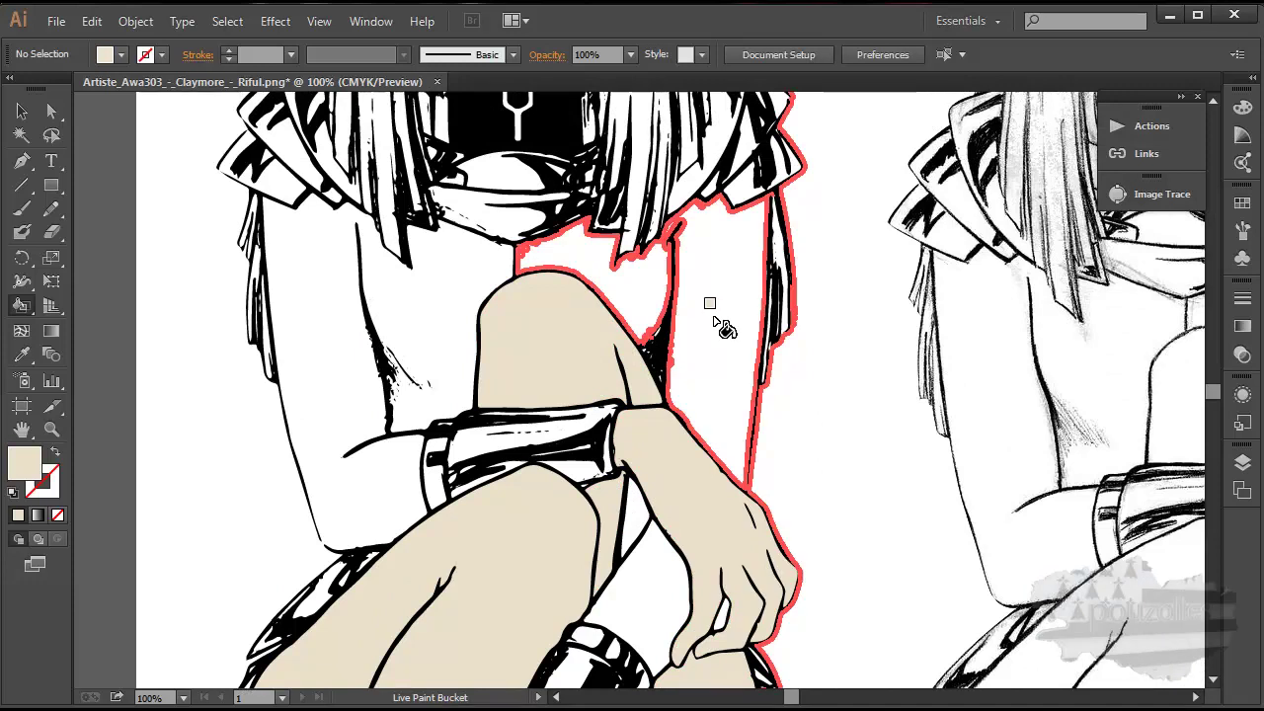
scroll(606, 349, up, 1)
scroll(533, 405, up, 2)
scroll(346, 424, up, 1)
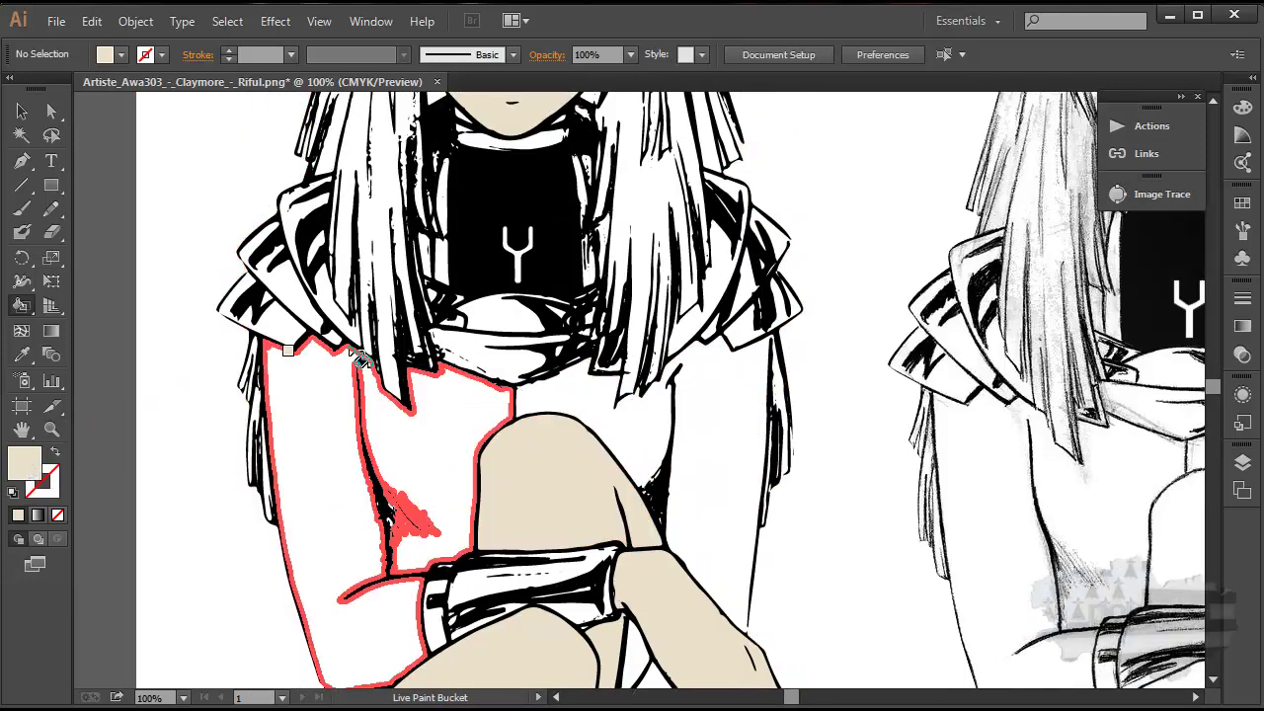
click(1242, 203)
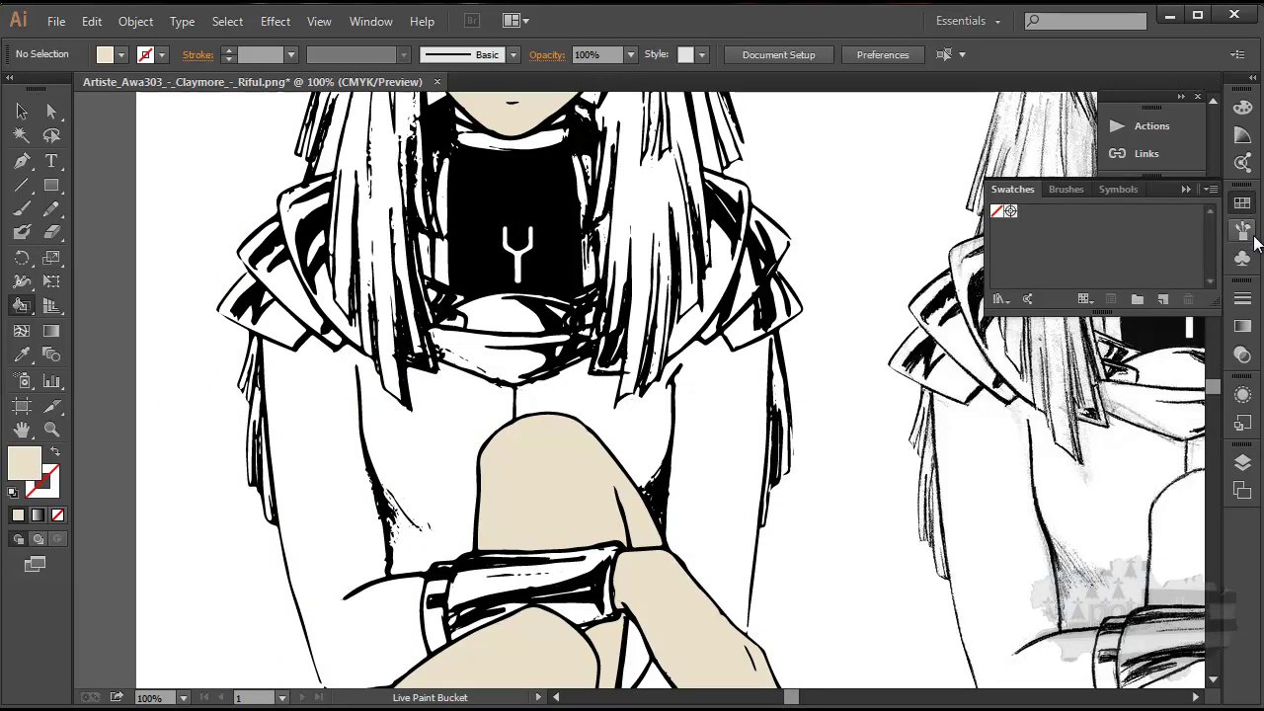
click(1242, 231)
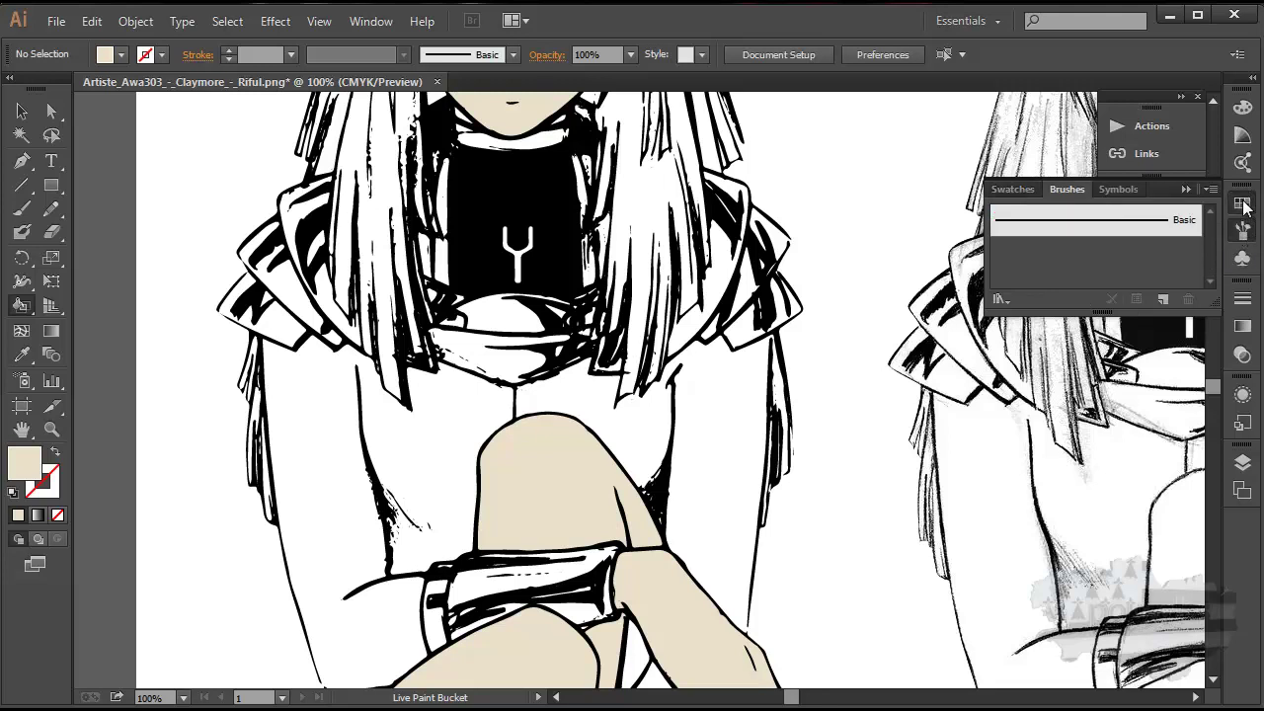
Toggle the fill between Registration and None, then bring up the Swatch Libraries list.
click(1242, 204)
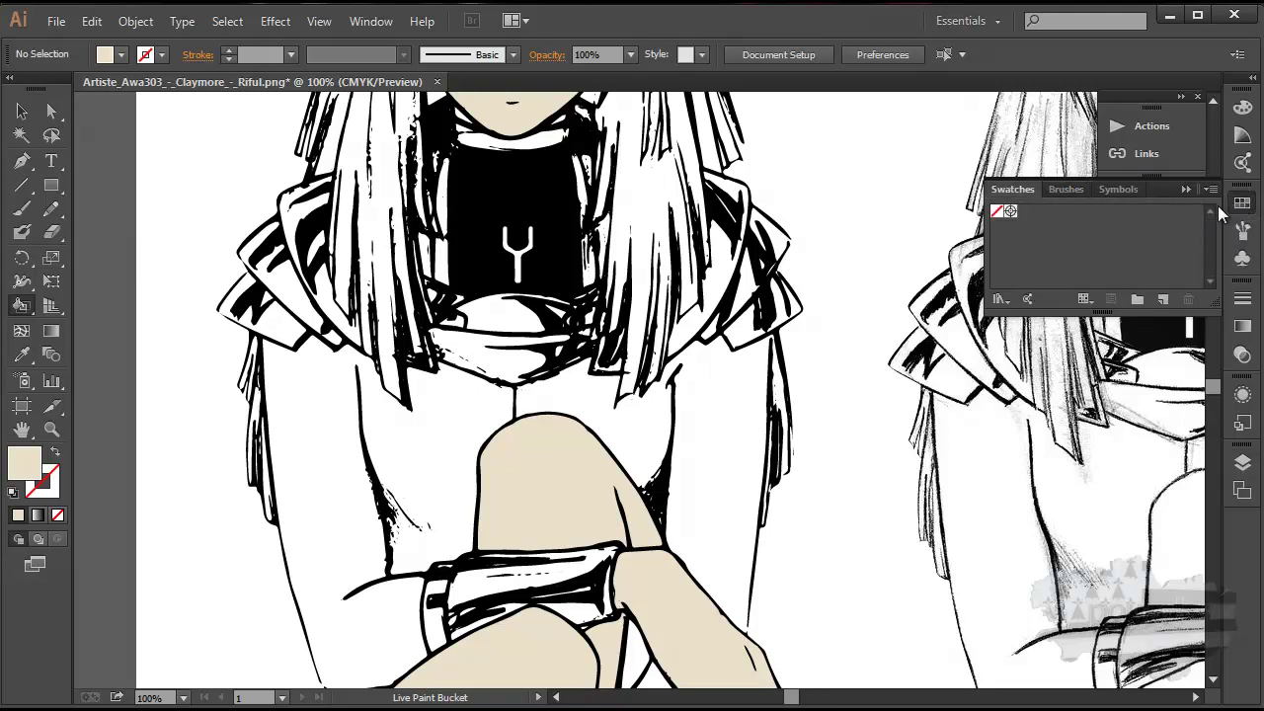
click(1011, 211)
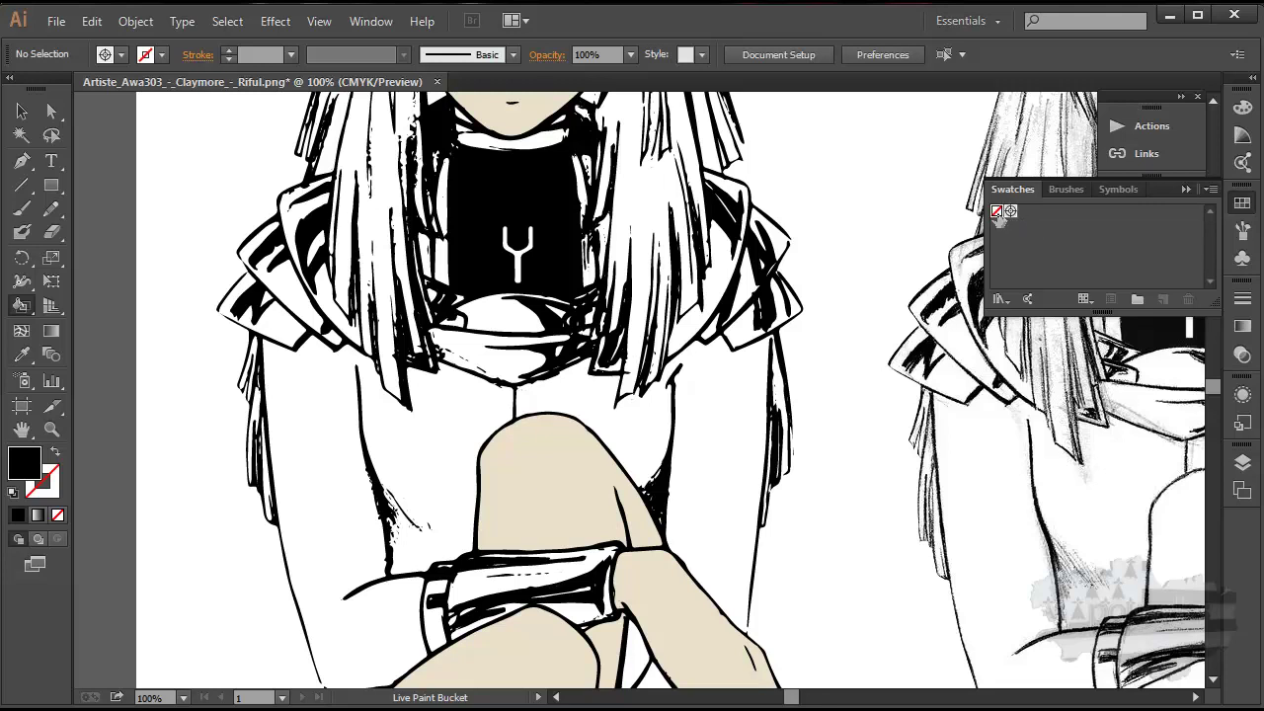
click(996, 212)
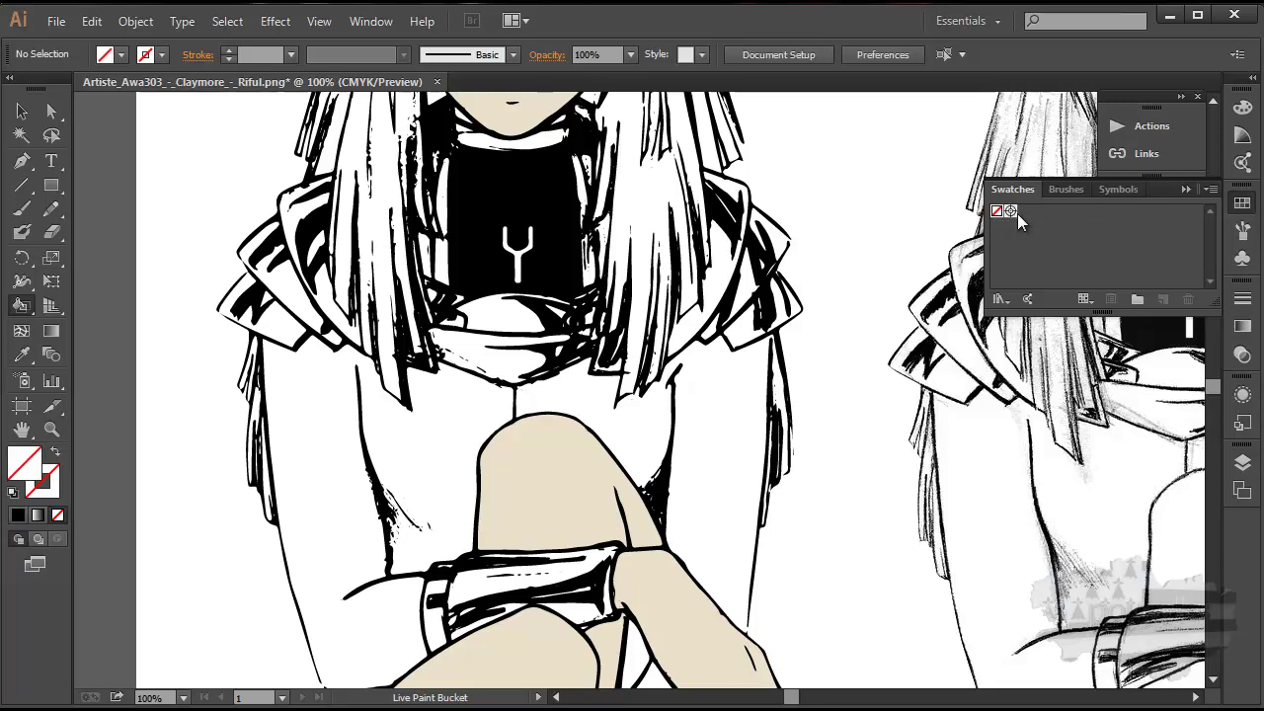
click(1010, 211)
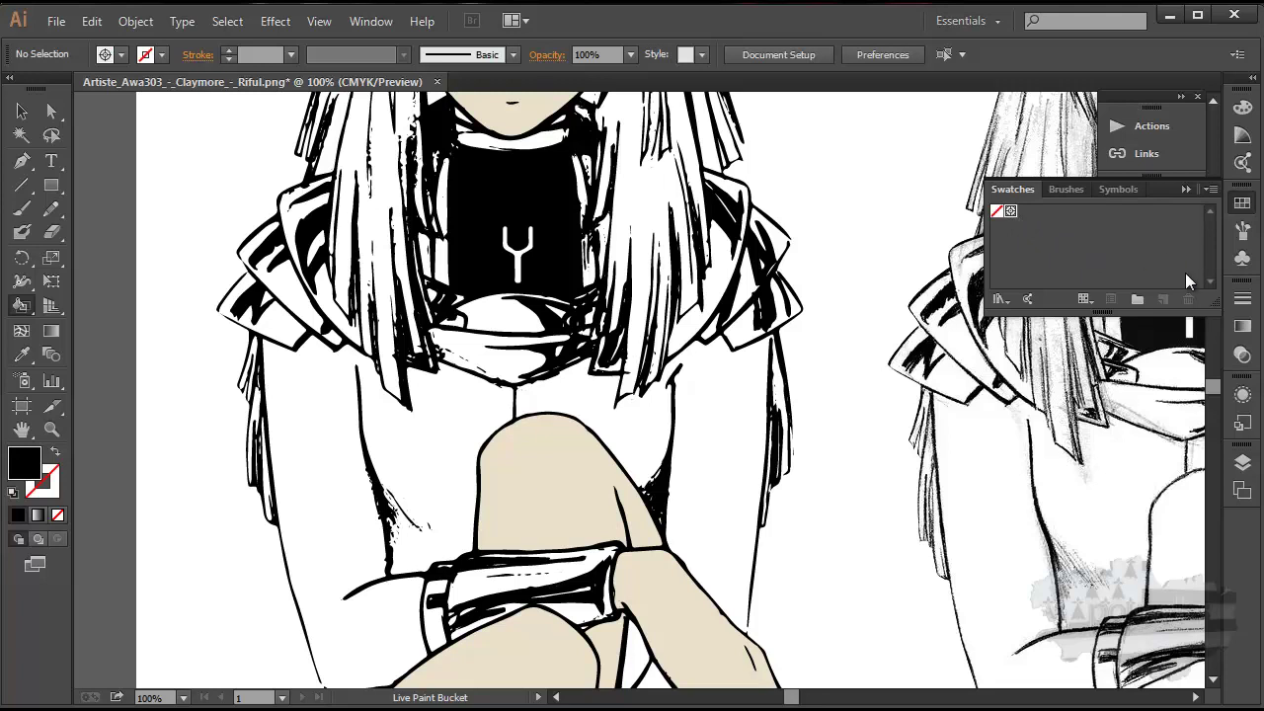
click(999, 296)
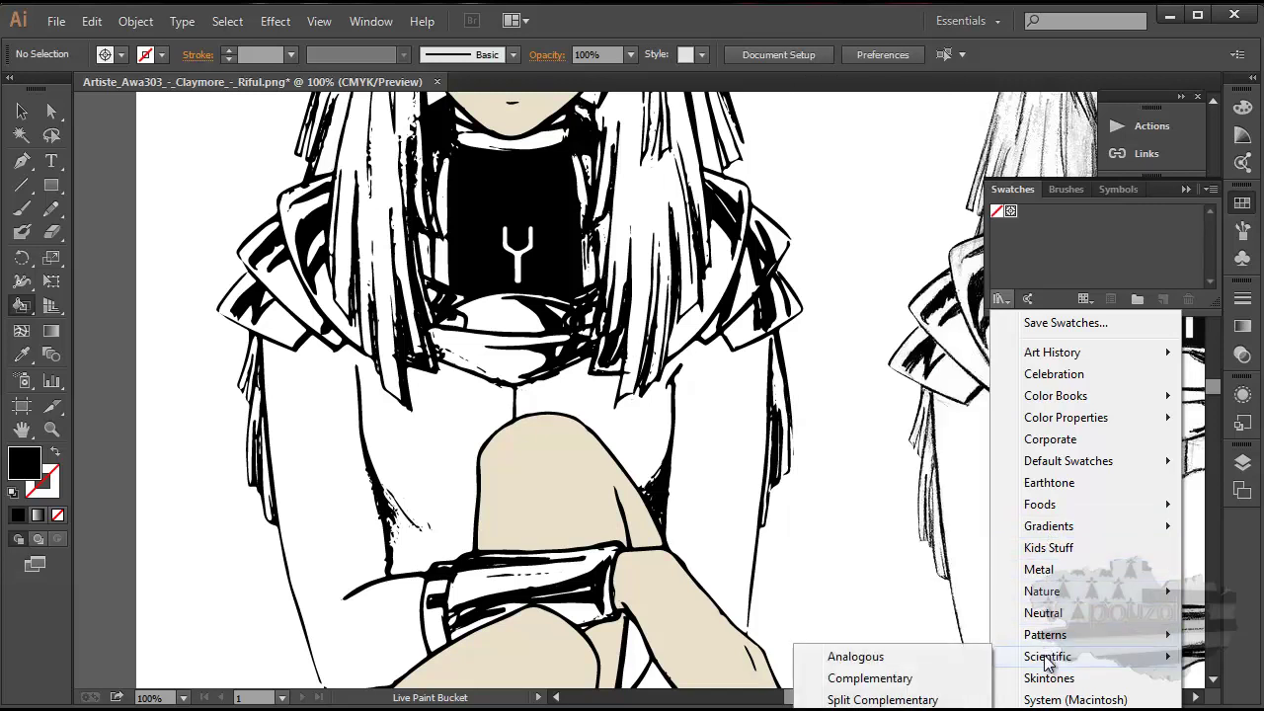
mouse_move(1044, 635)
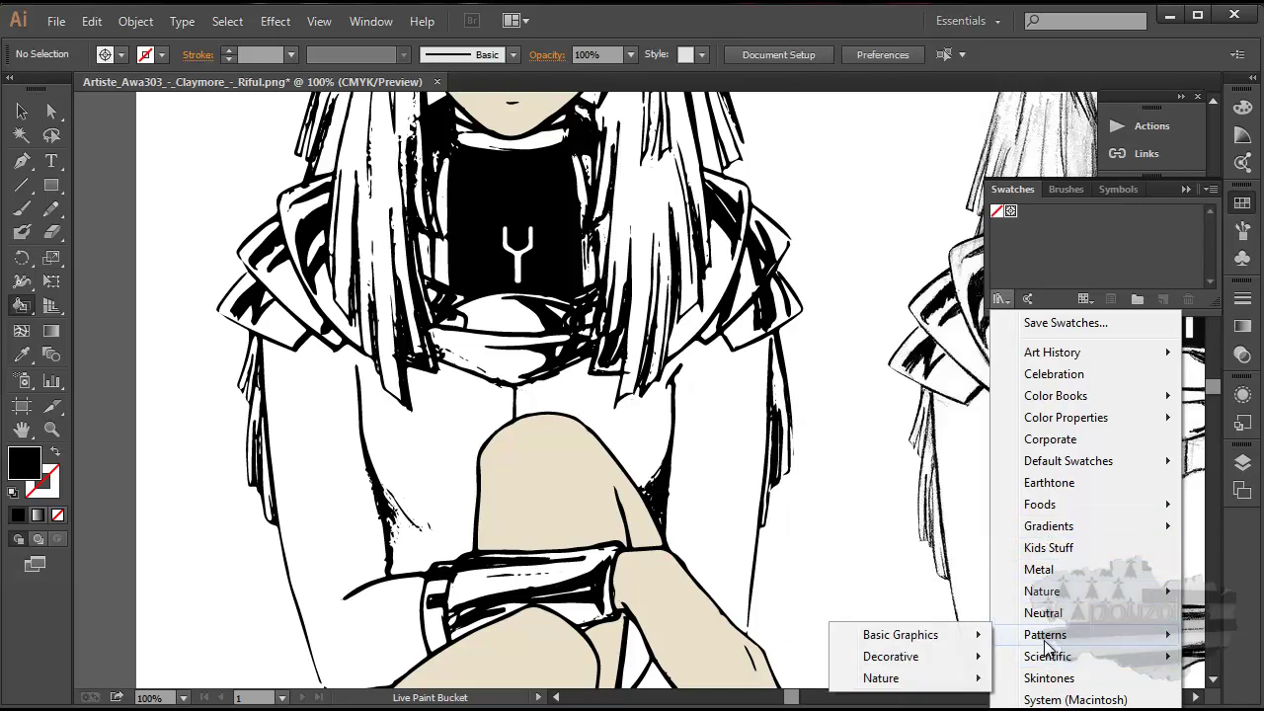
mouse_move(1042, 591)
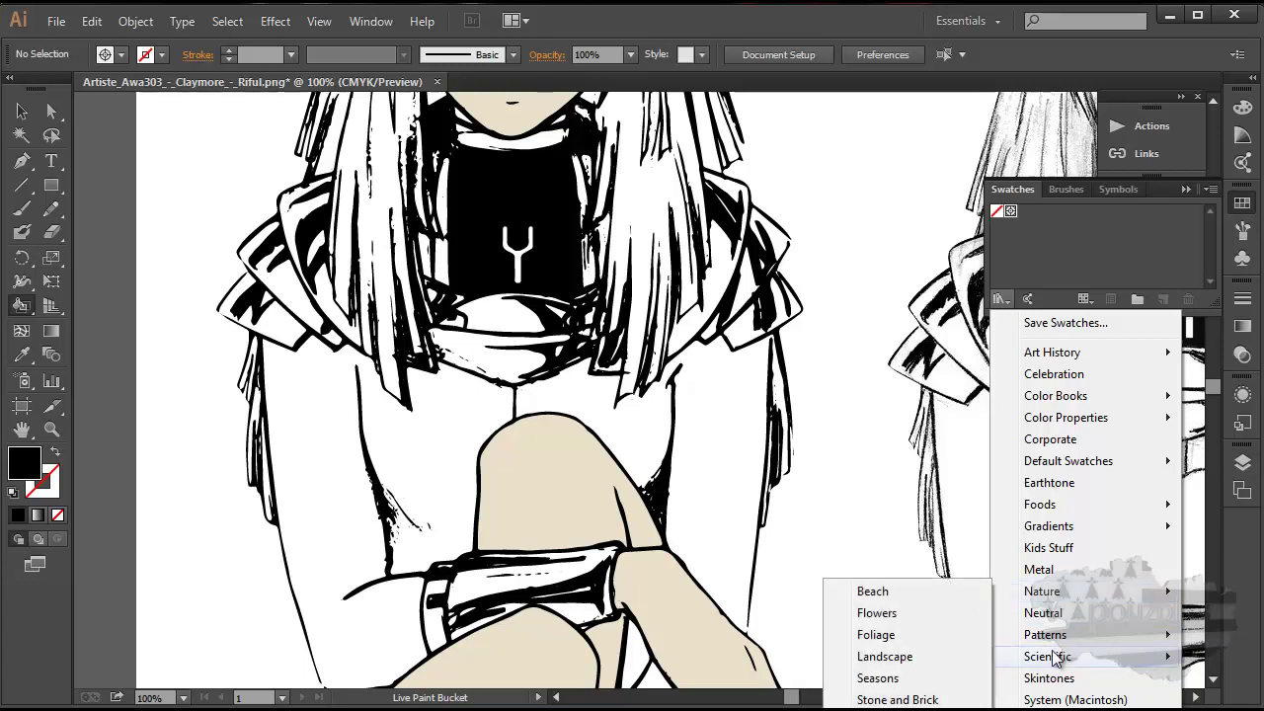
Copy all Web library colours into the document swatches and enlarge the Swatches panel.
click(1056, 703)
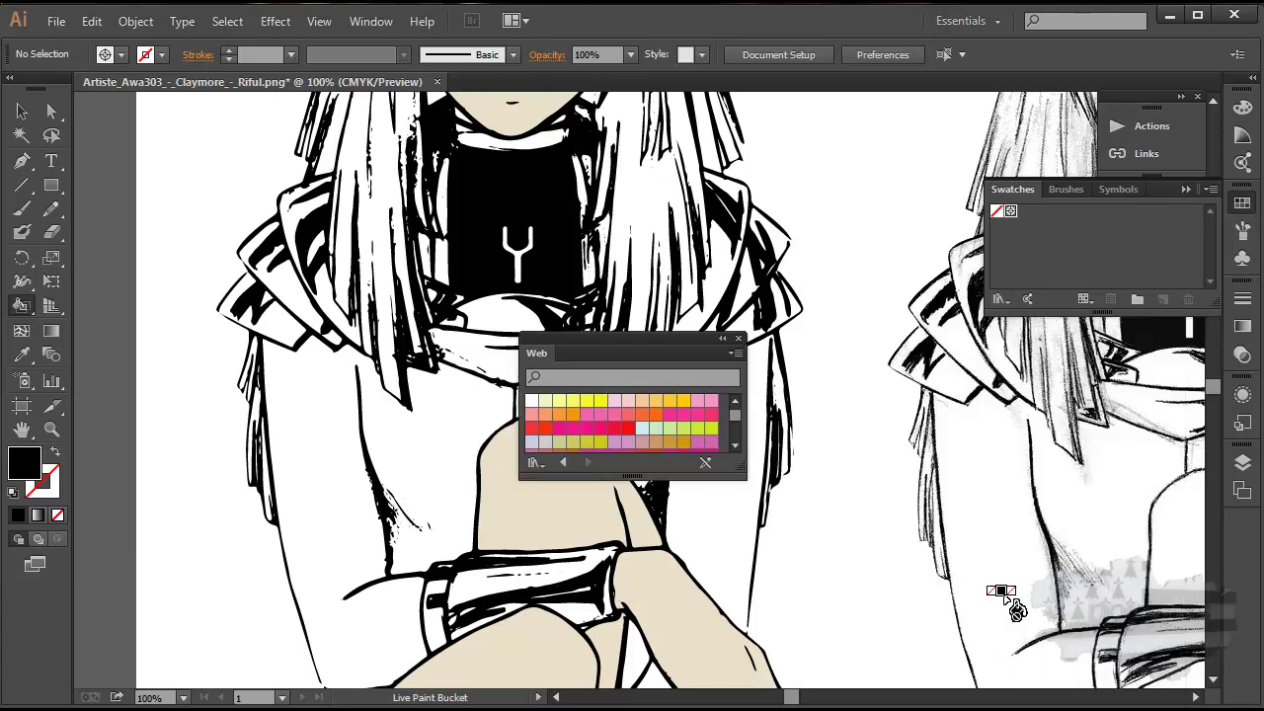
drag(742, 476, 817, 640)
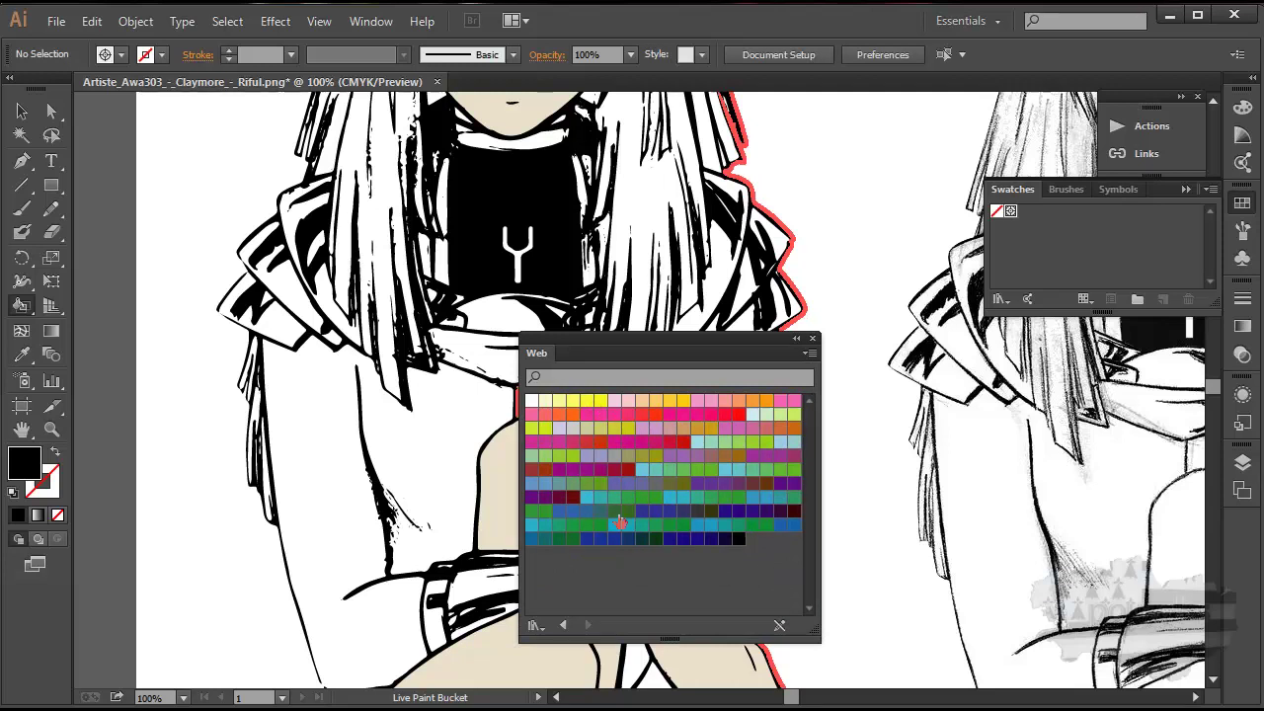
click(532, 401)
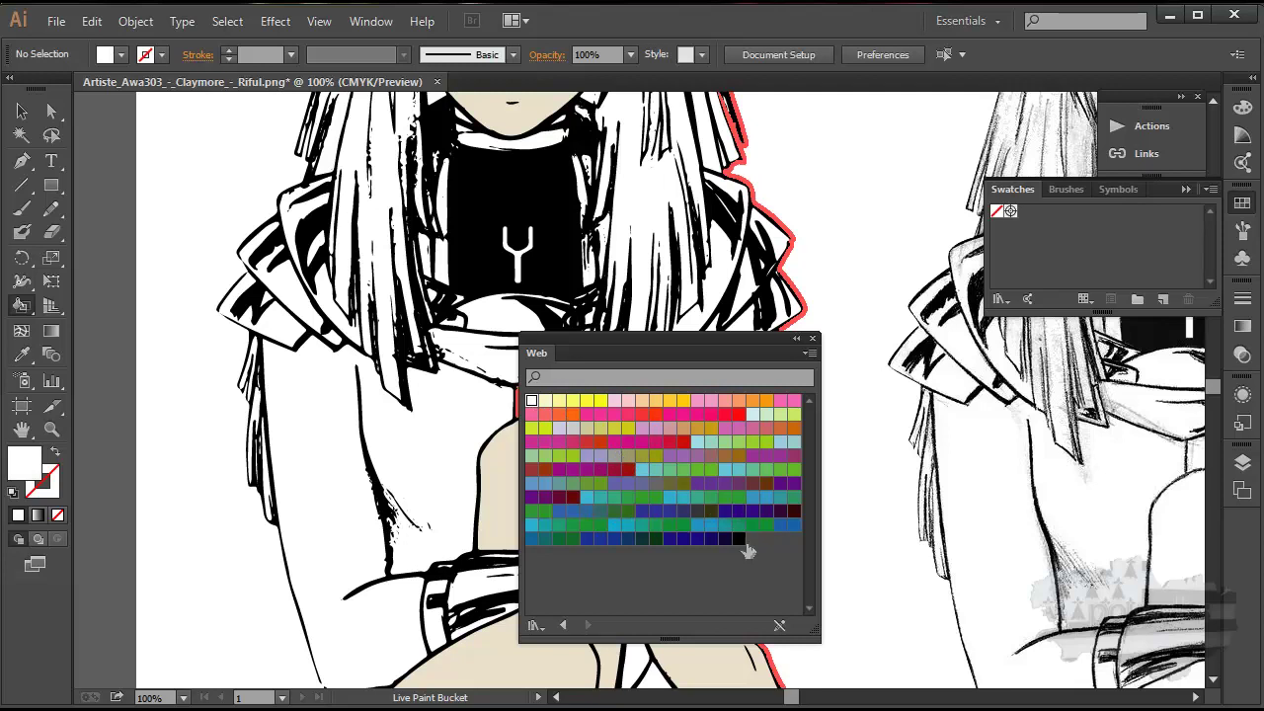
shift+click(740, 539)
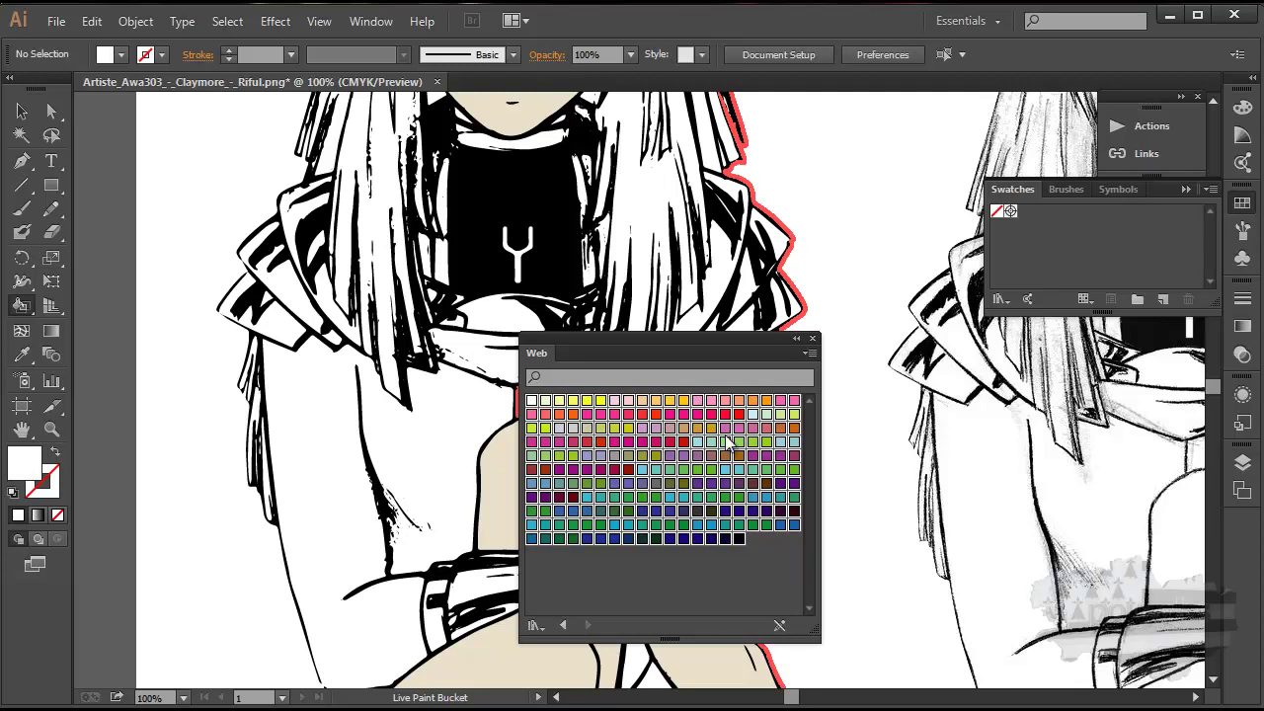
drag(725, 446, 1096, 247)
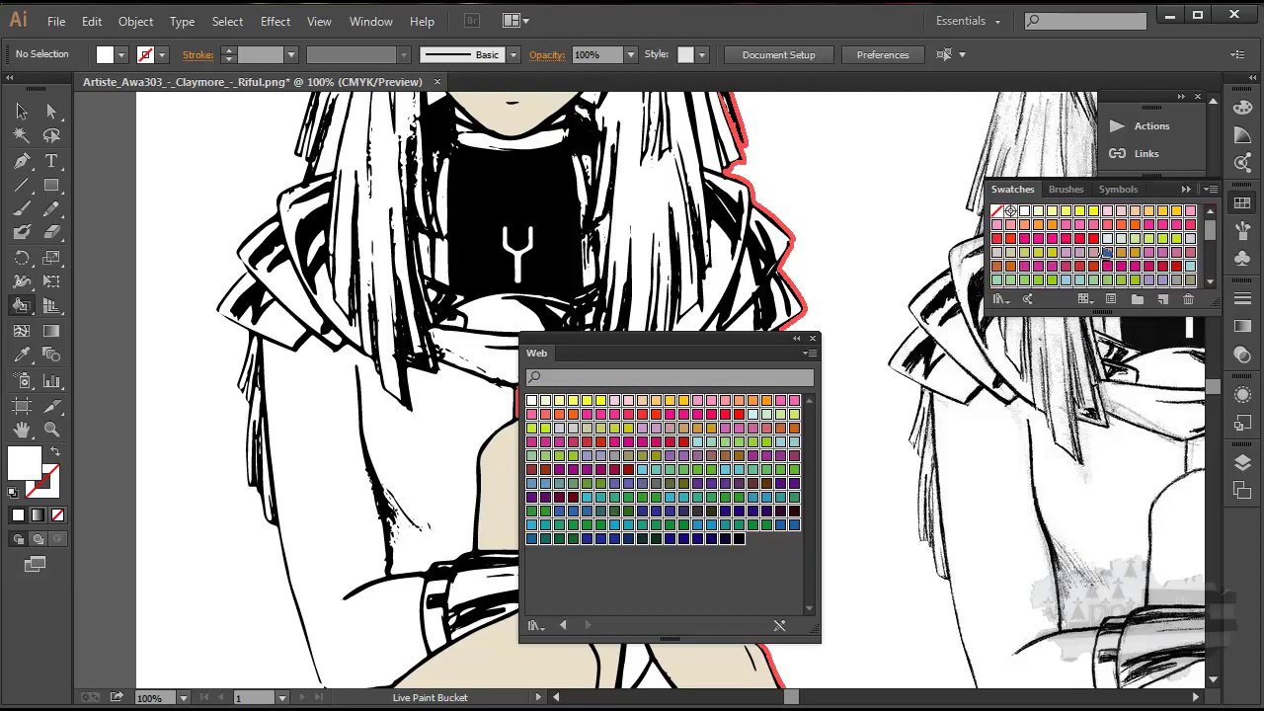
click(812, 337)
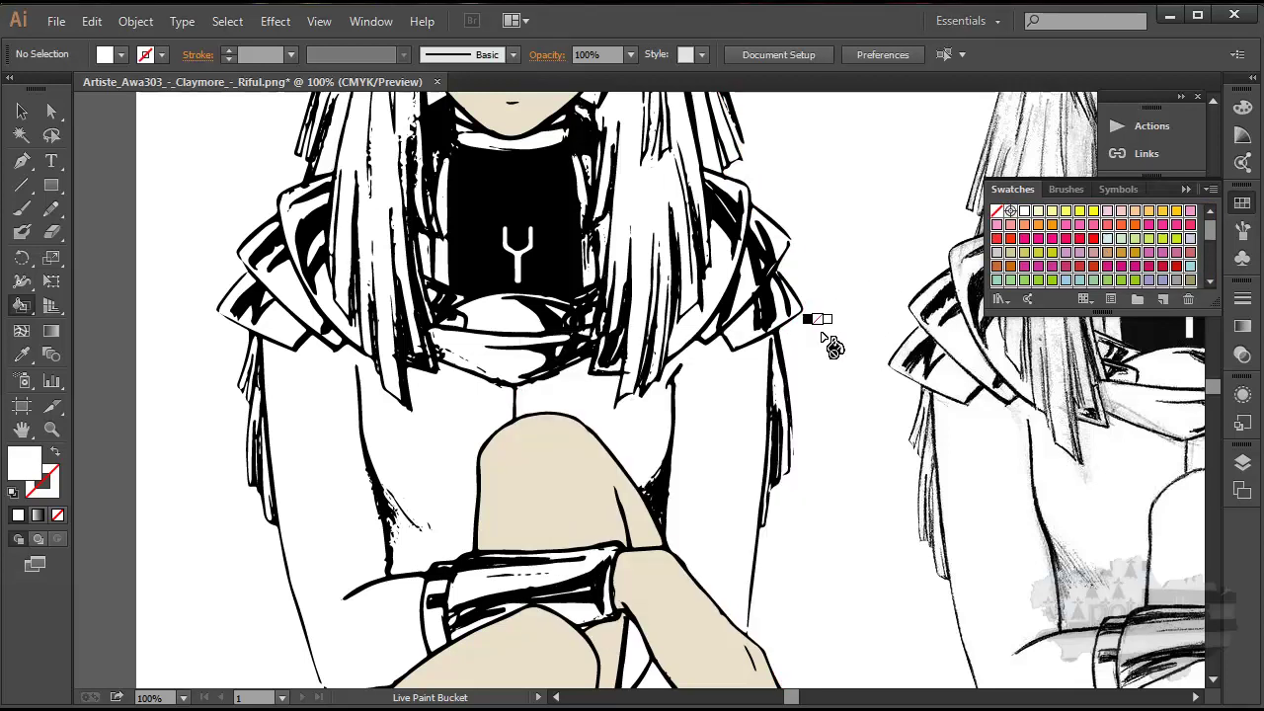
drag(1133, 310, 1130, 538)
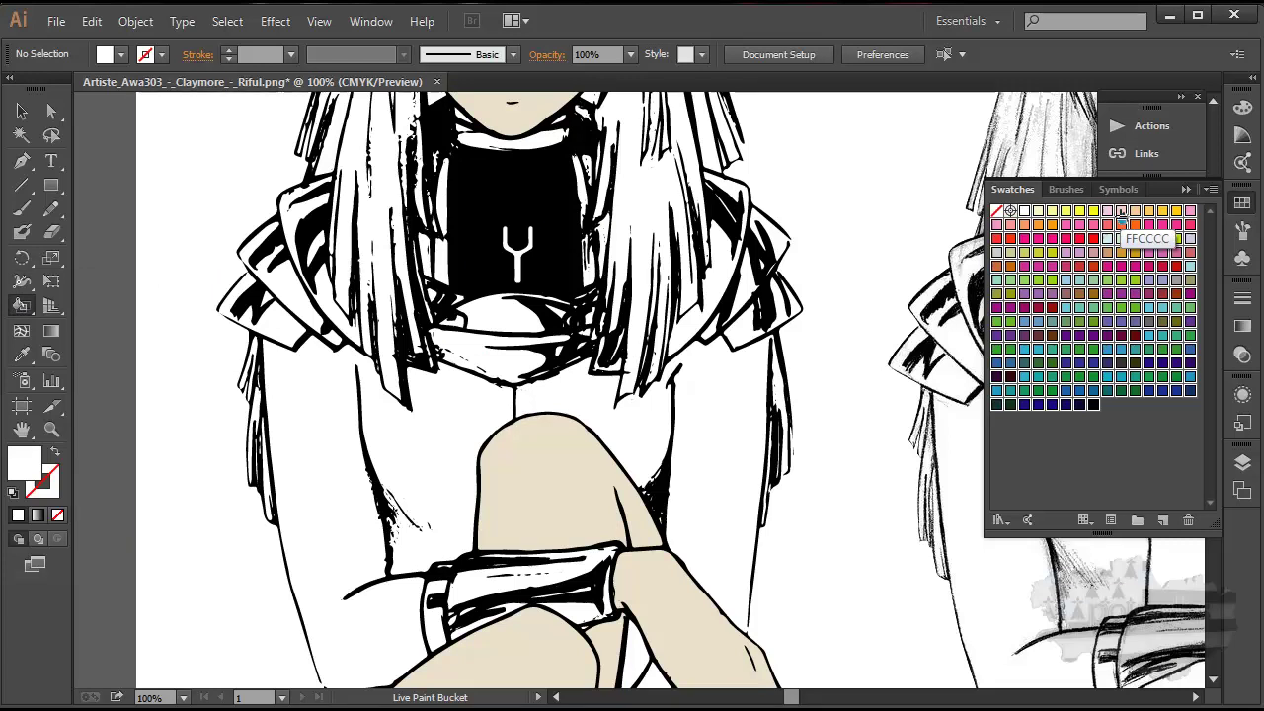
Try the light pink FFCCCC swatch and its neighbours, then settle on cyan as the fill.
click(1122, 212)
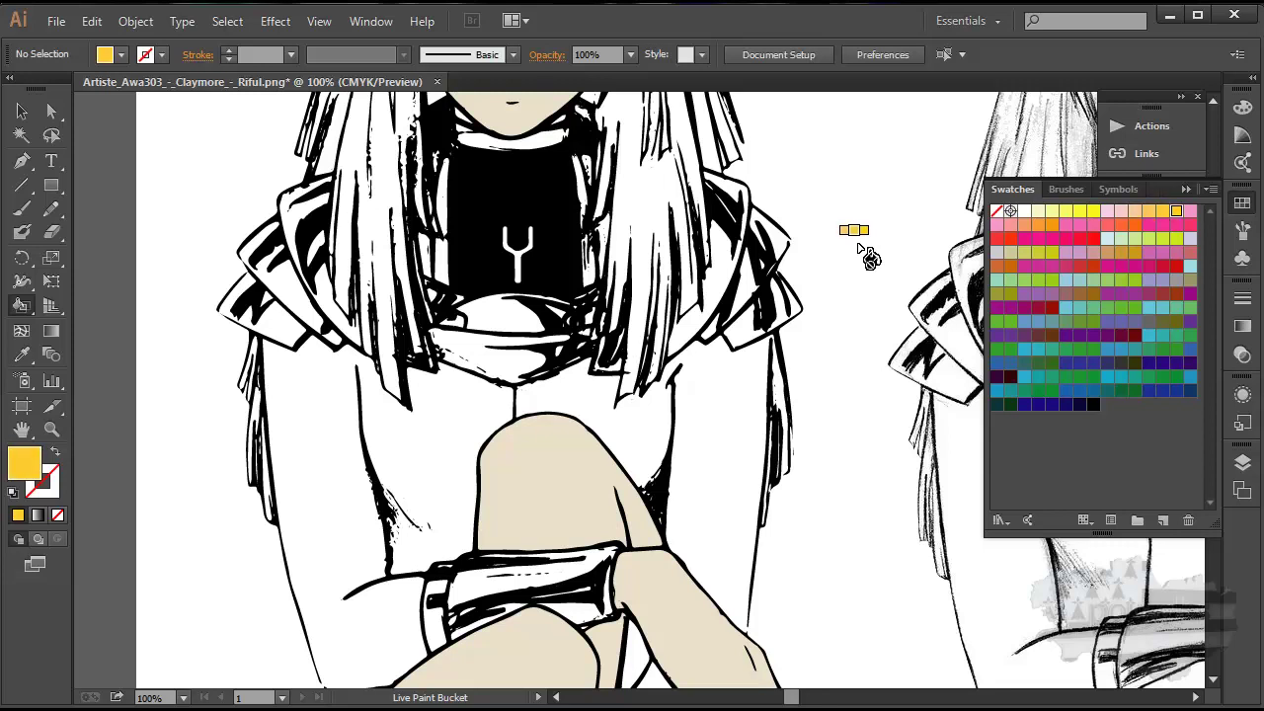
key(Right)
key(Left)
key(Left)
click(1066, 308)
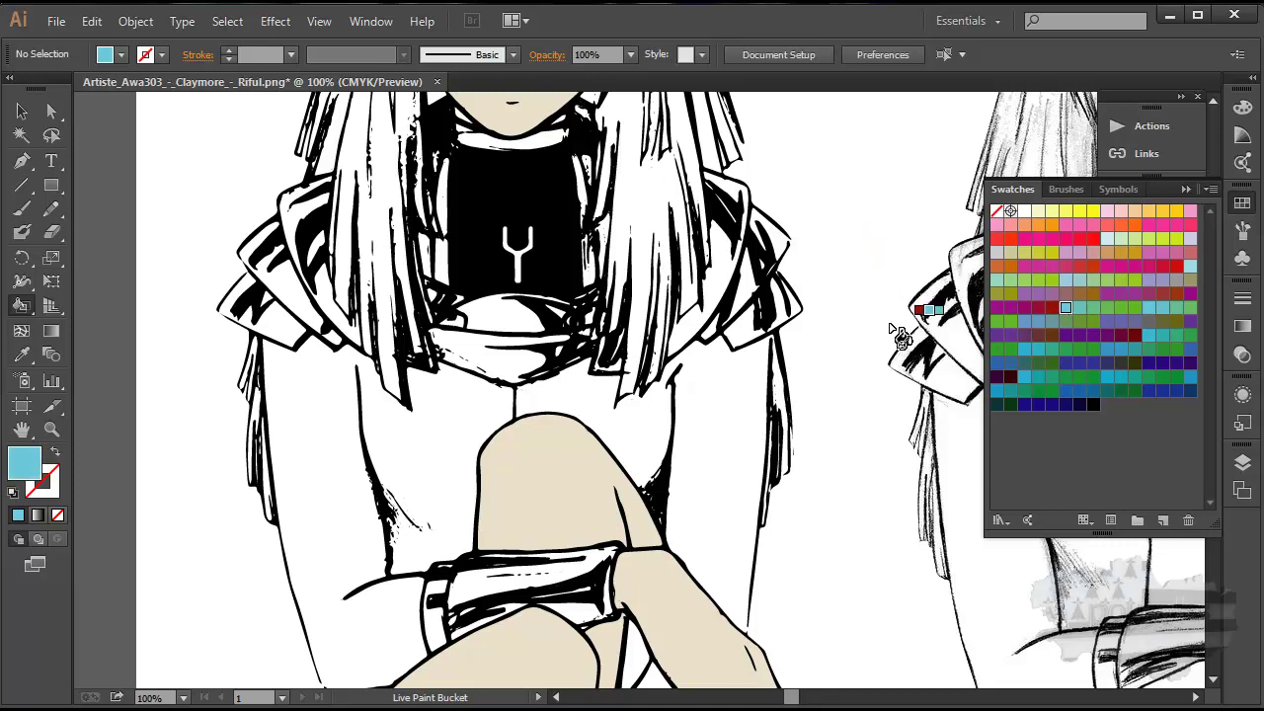
Fill the clothing's left part and the white area right of the figure with cyan.
click(460, 430)
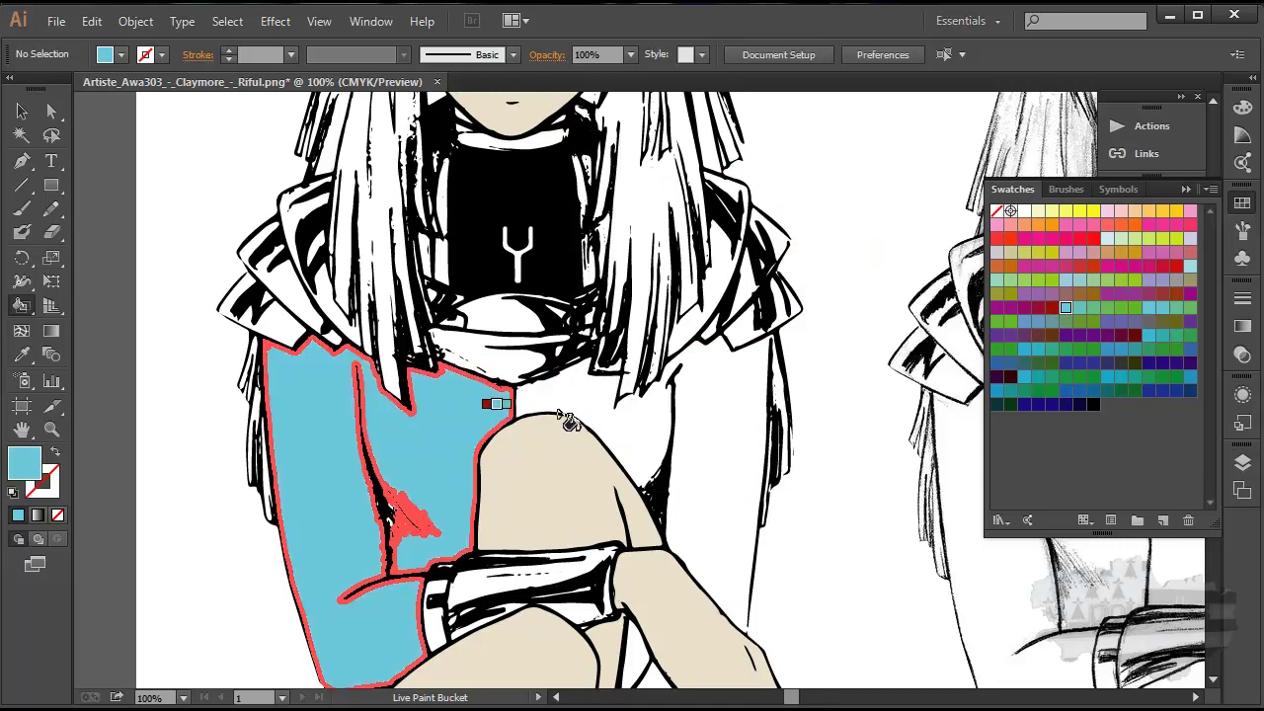
click(640, 430)
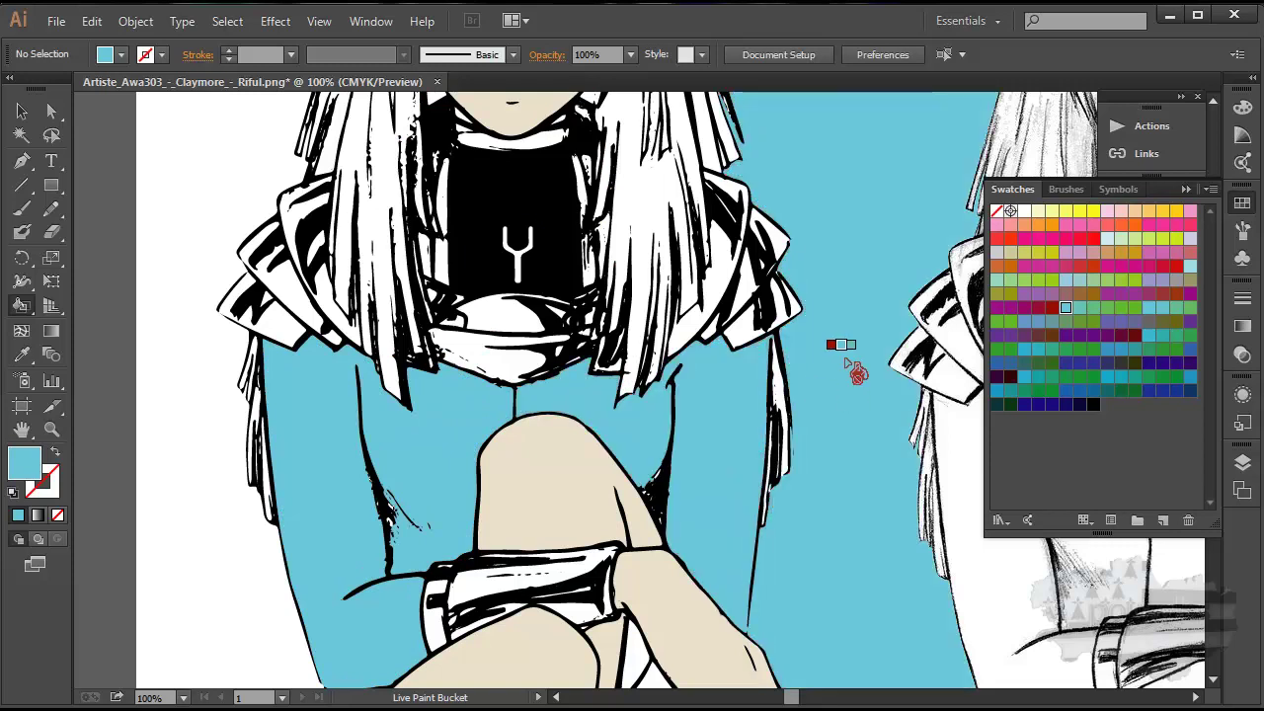
scroll(846, 365, down, 2)
scroll(839, 395, down, 2)
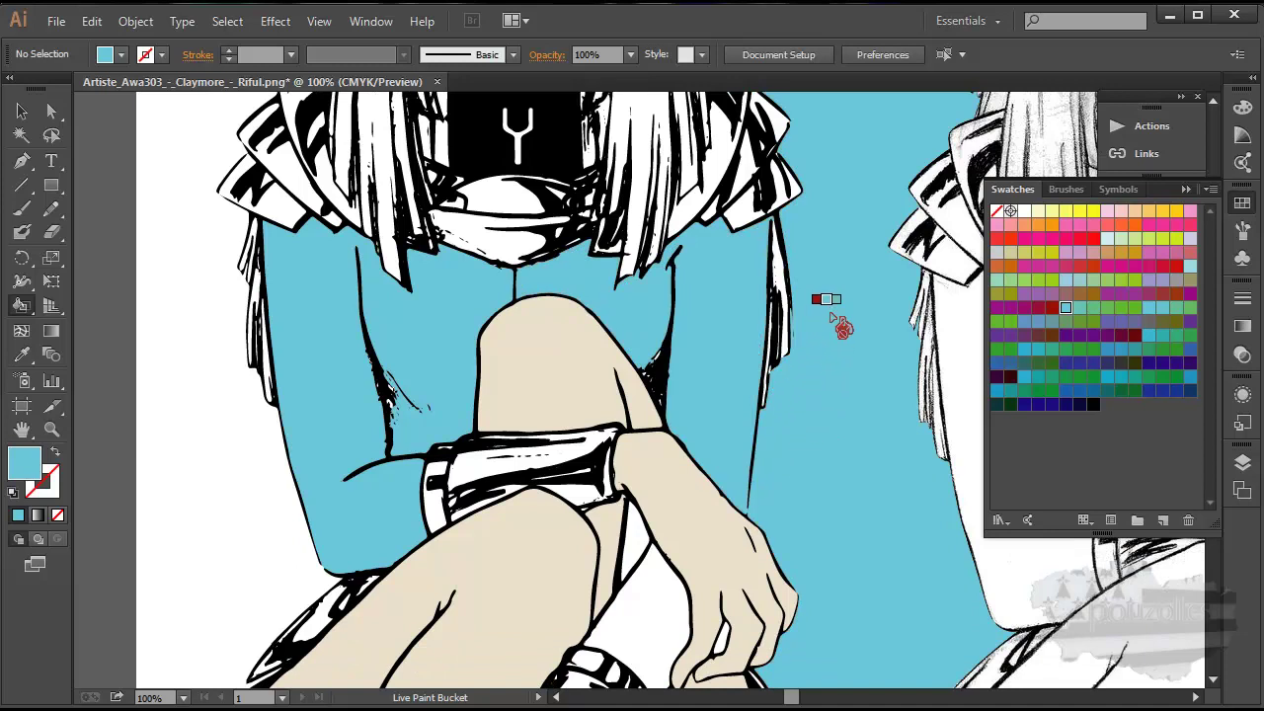
Undo the last Live Paint Bucket fill to remove the stray blue beside the figure.
click(89, 24)
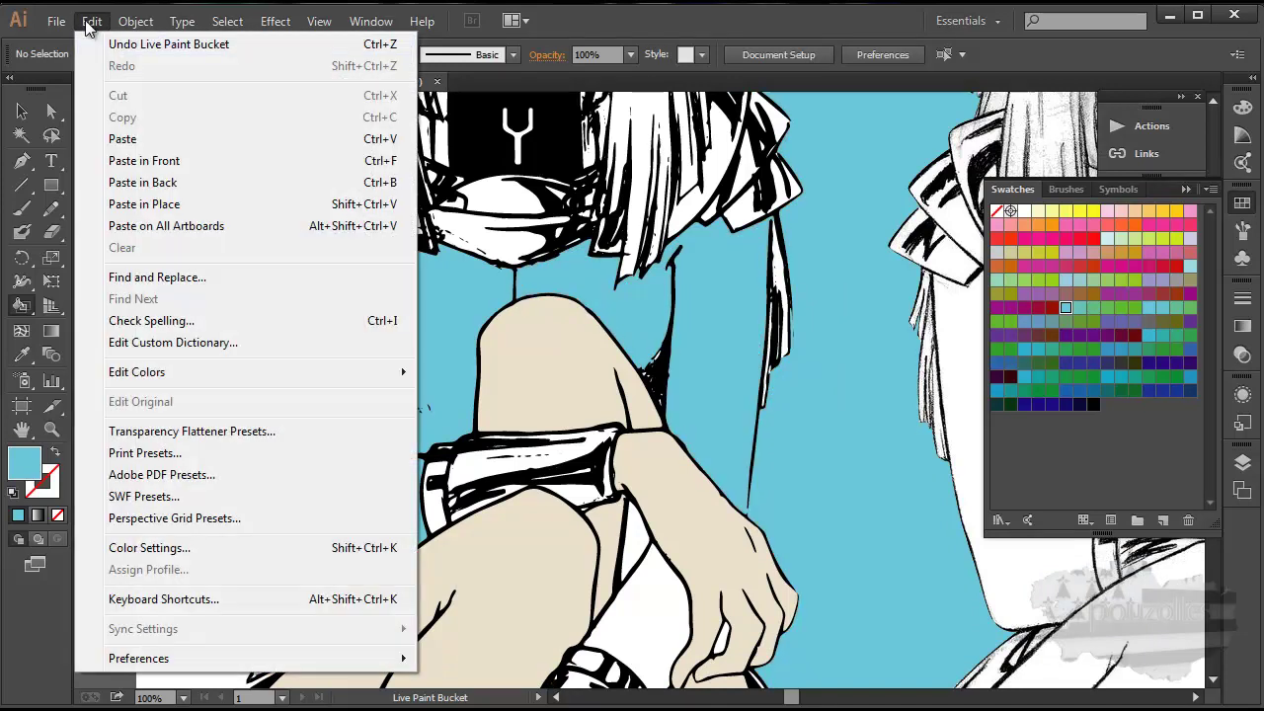
click(107, 43)
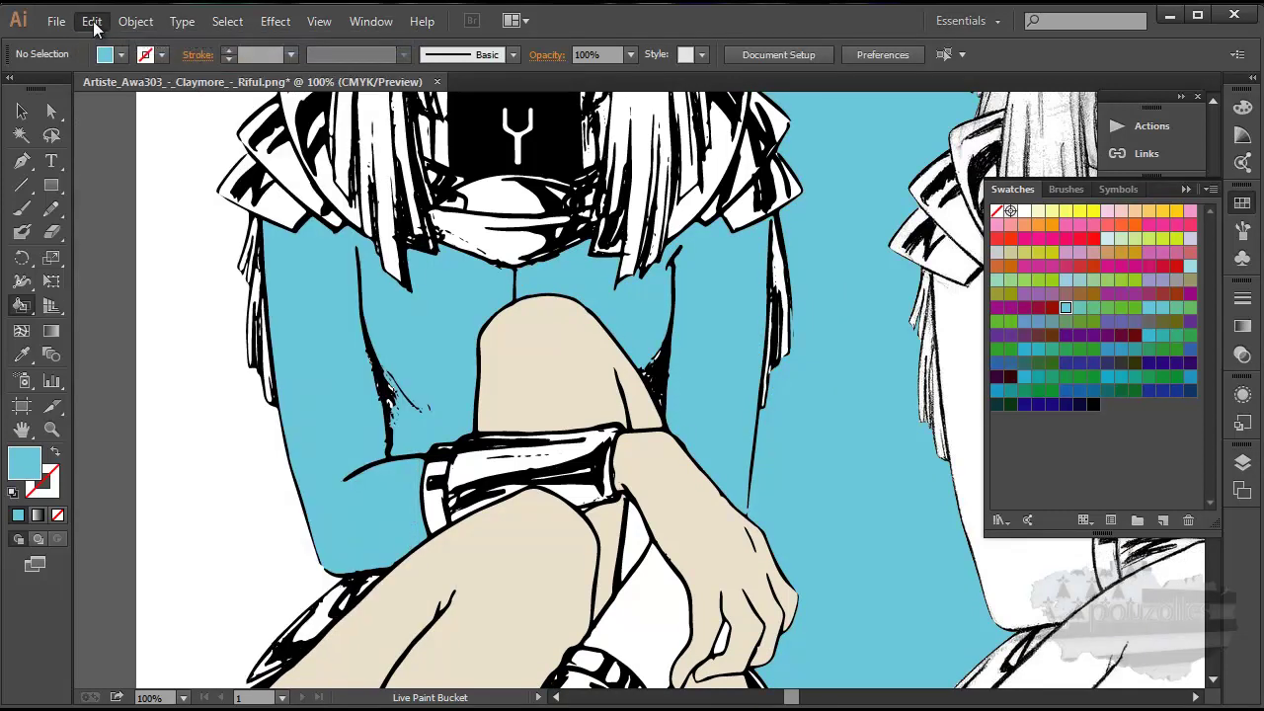
click(91, 22)
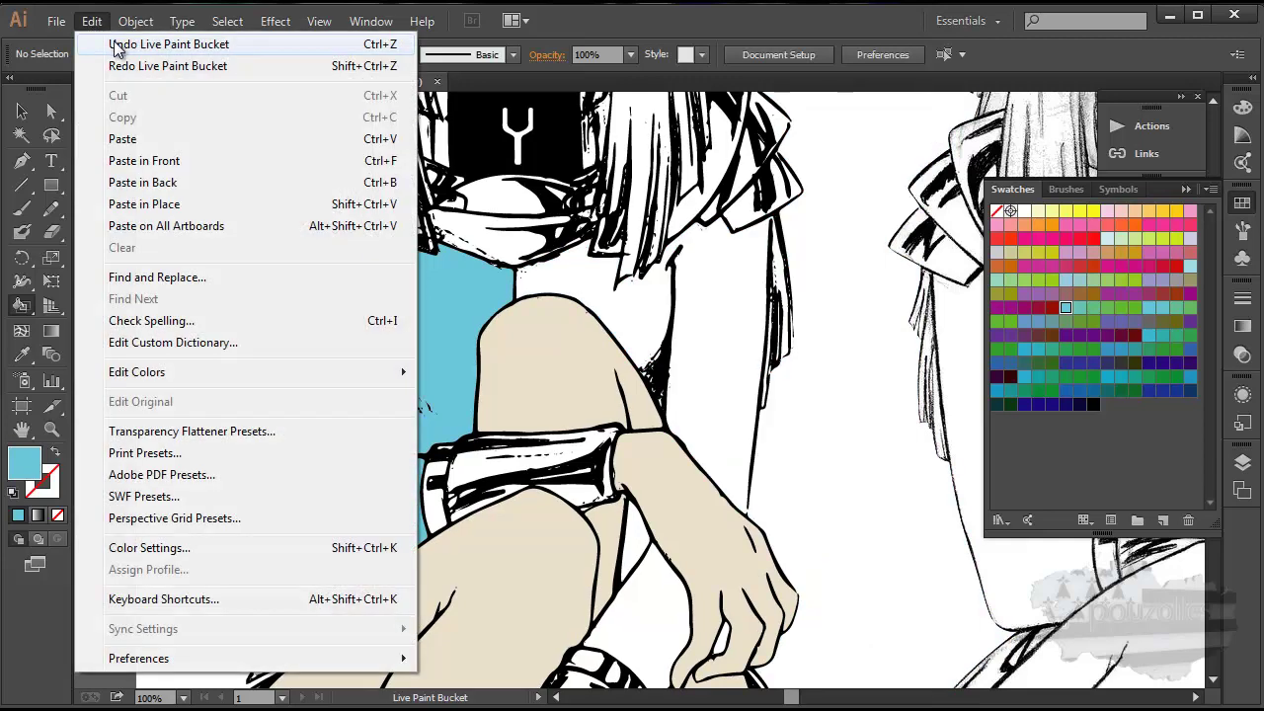
click(775, 19)
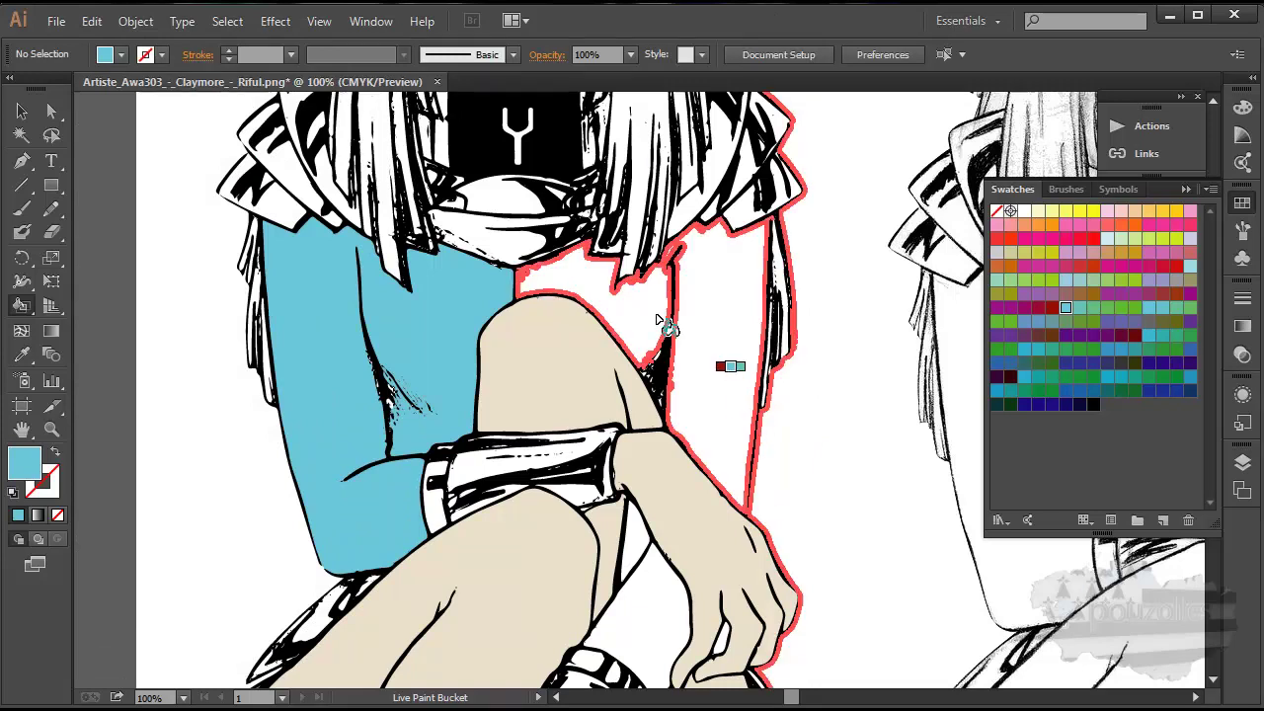
Select the Paintbrush tool, then scroll down over the legs and back up to the face.
click(22, 210)
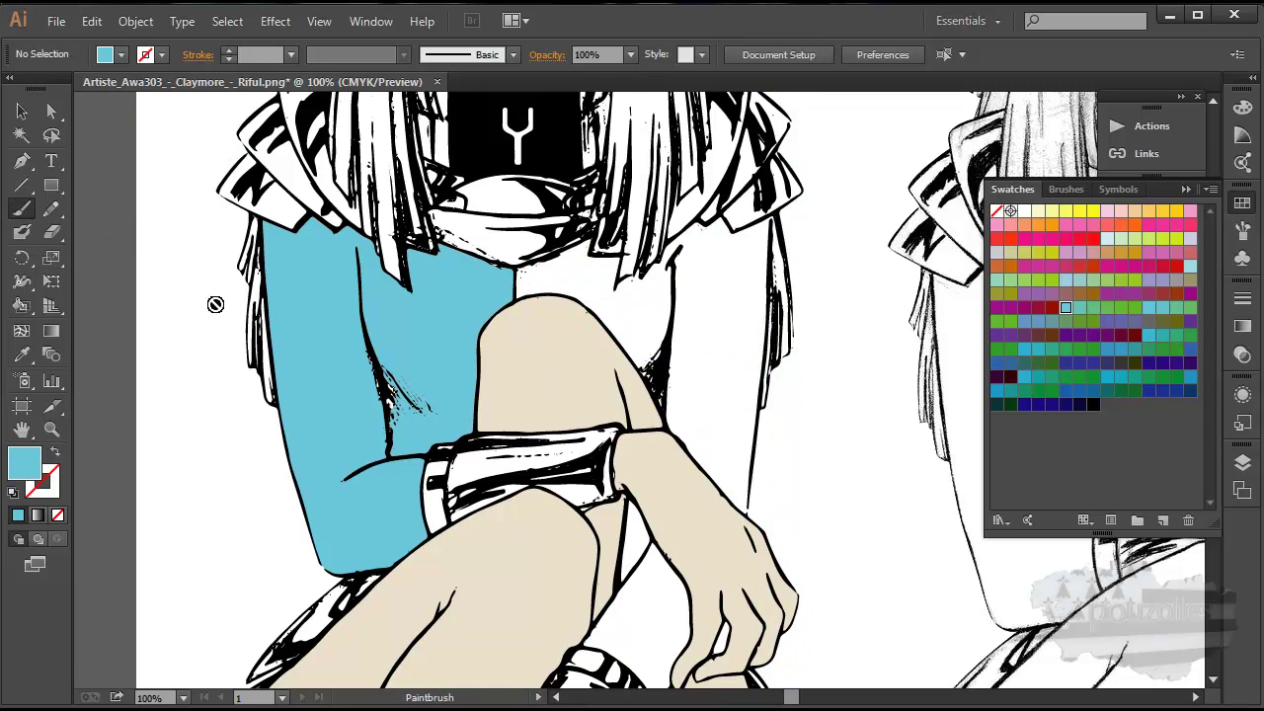
scroll(220, 352, down, 1)
scroll(220, 356, down, 2)
scroll(221, 358, down, 2)
scroll(223, 352, down, 1)
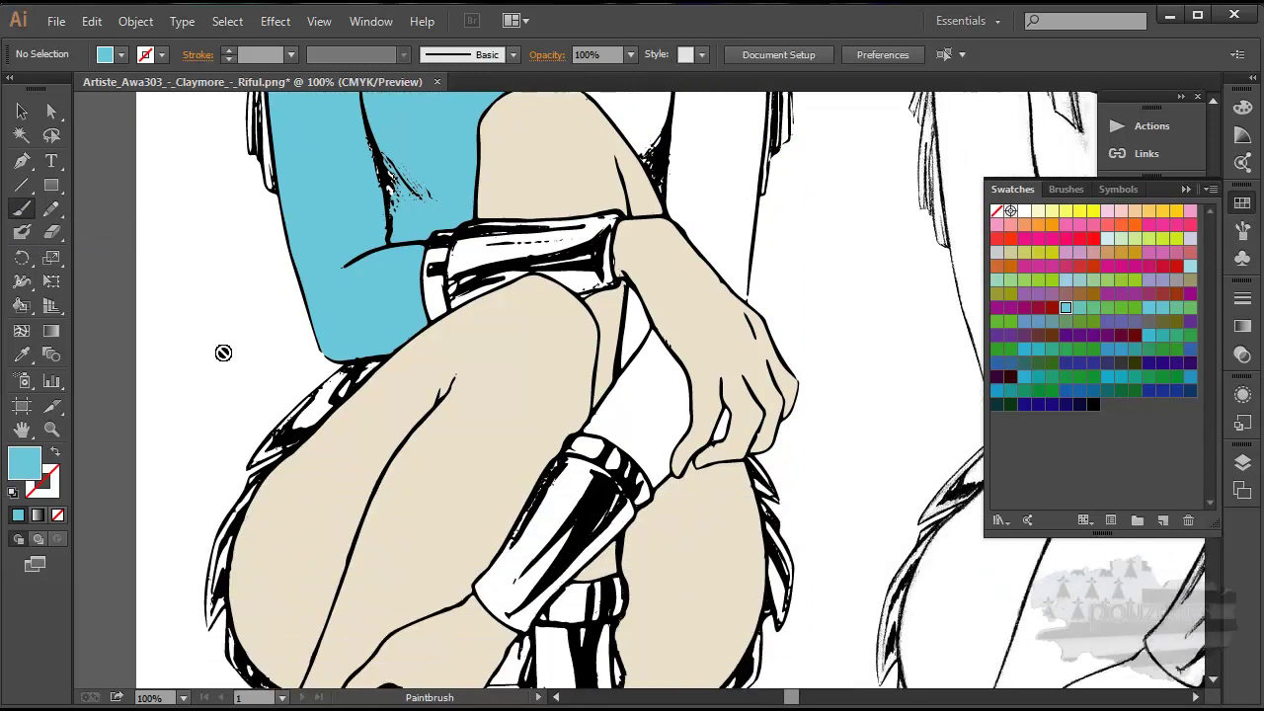
scroll(709, 383, down, 1)
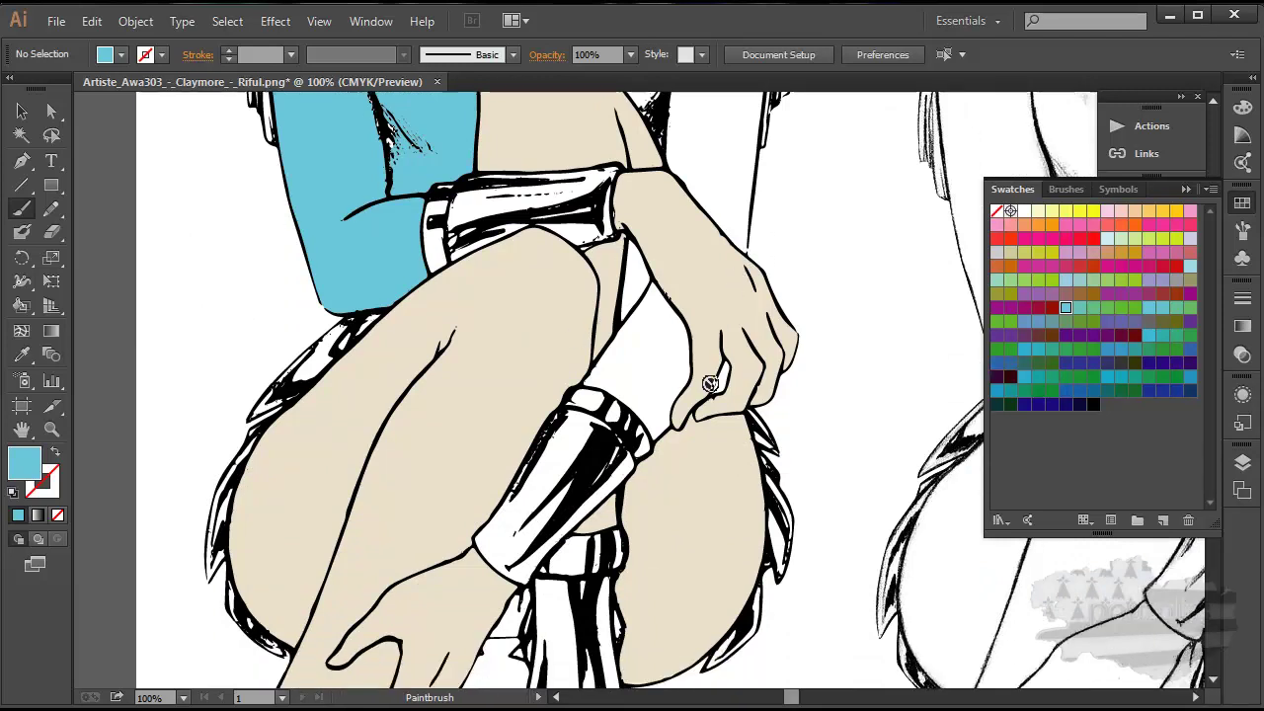
scroll(706, 389, down, 2)
scroll(700, 399, up, 5)
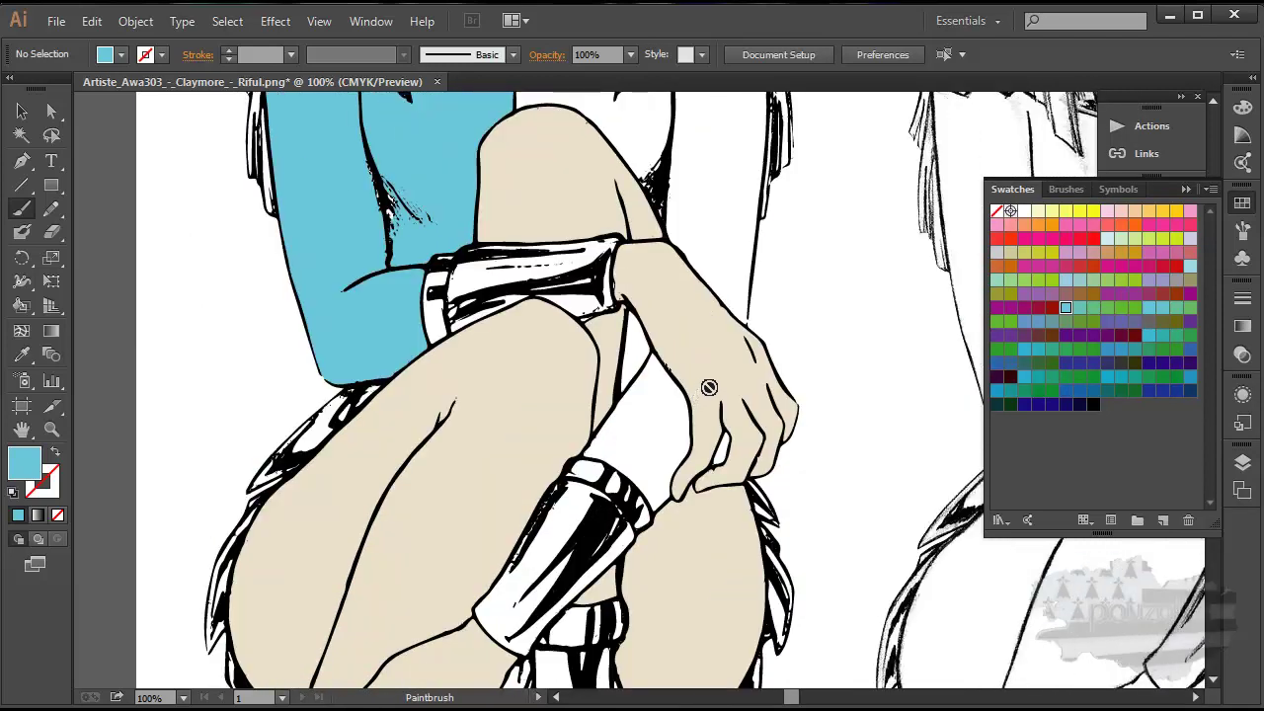
scroll(708, 386, up, 3)
scroll(721, 380, up, 3)
scroll(721, 380, up, 1)
scroll(718, 380, up, 3)
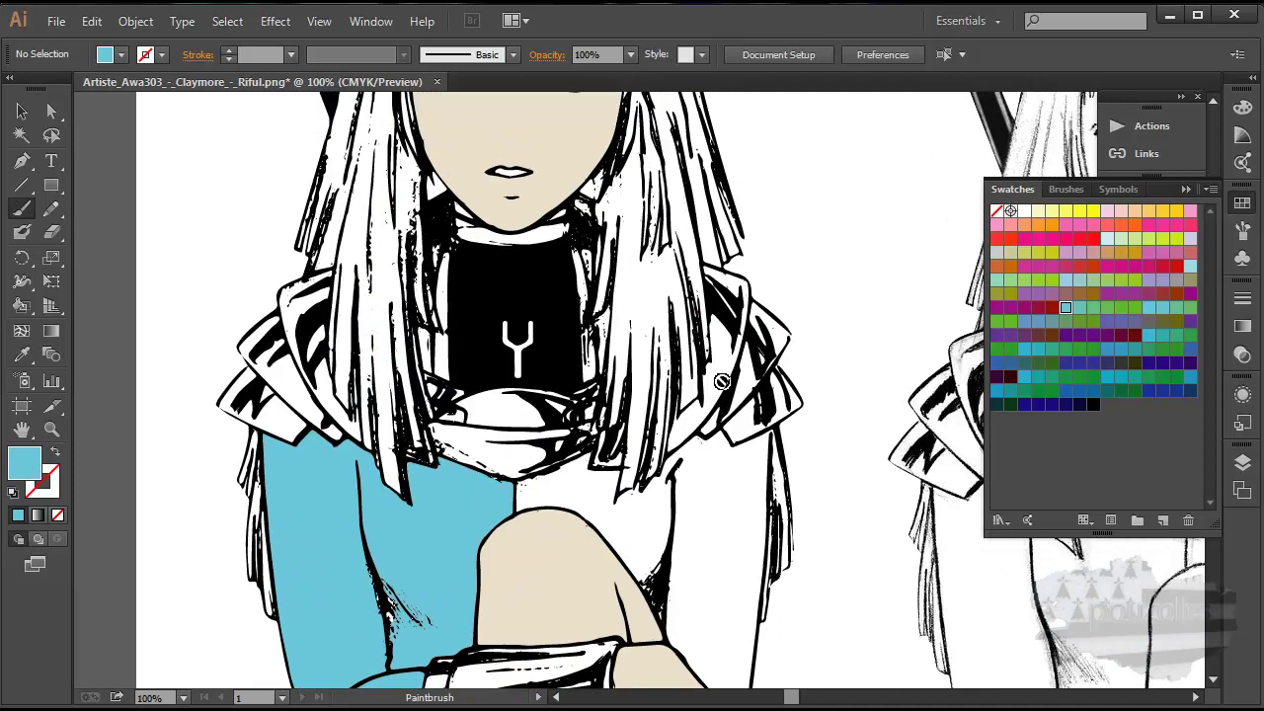
scroll(713, 381, up, 3)
scroll(708, 381, up, 1)
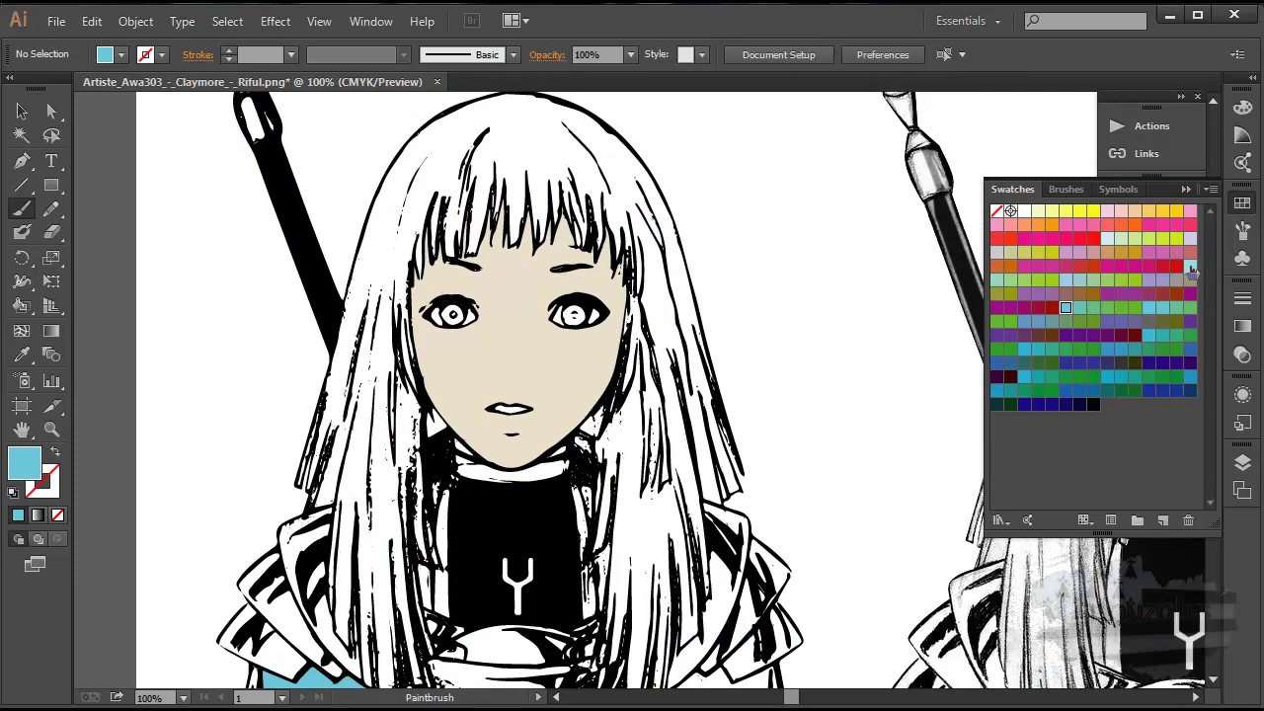
Fill the left and right irises light blue with the Live Paint Bucket.
click(1189, 266)
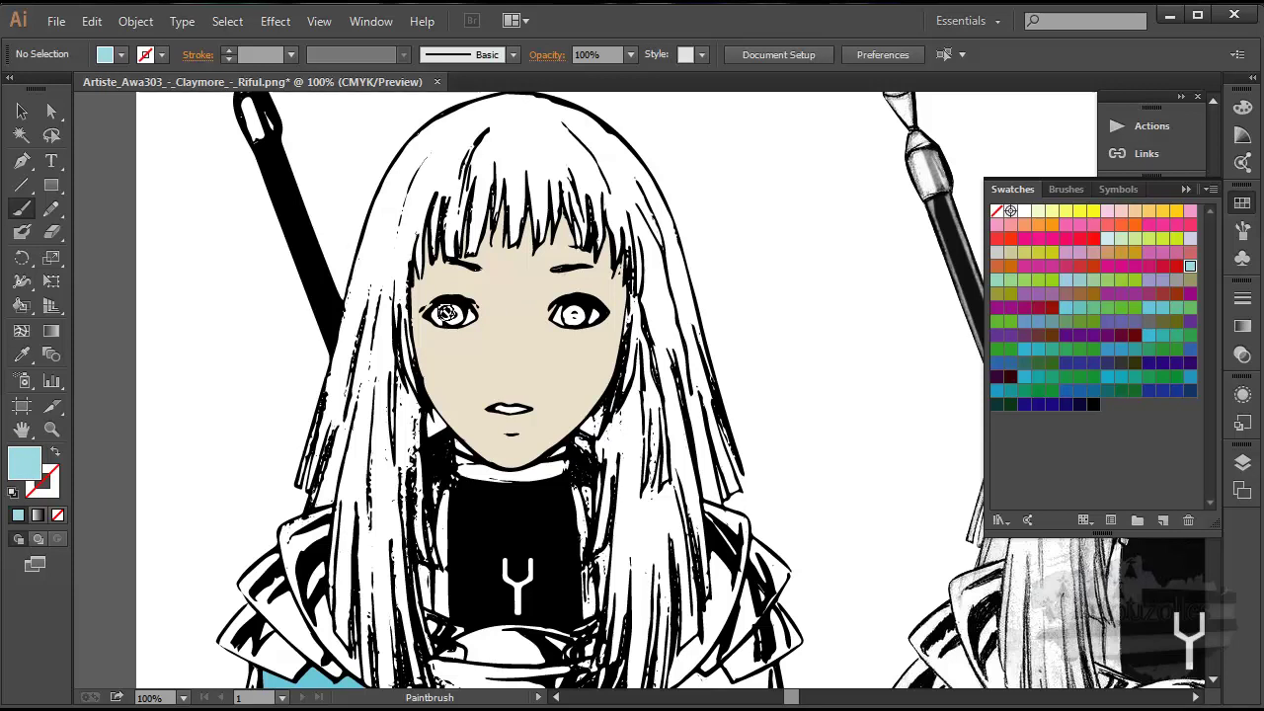
click(36, 313)
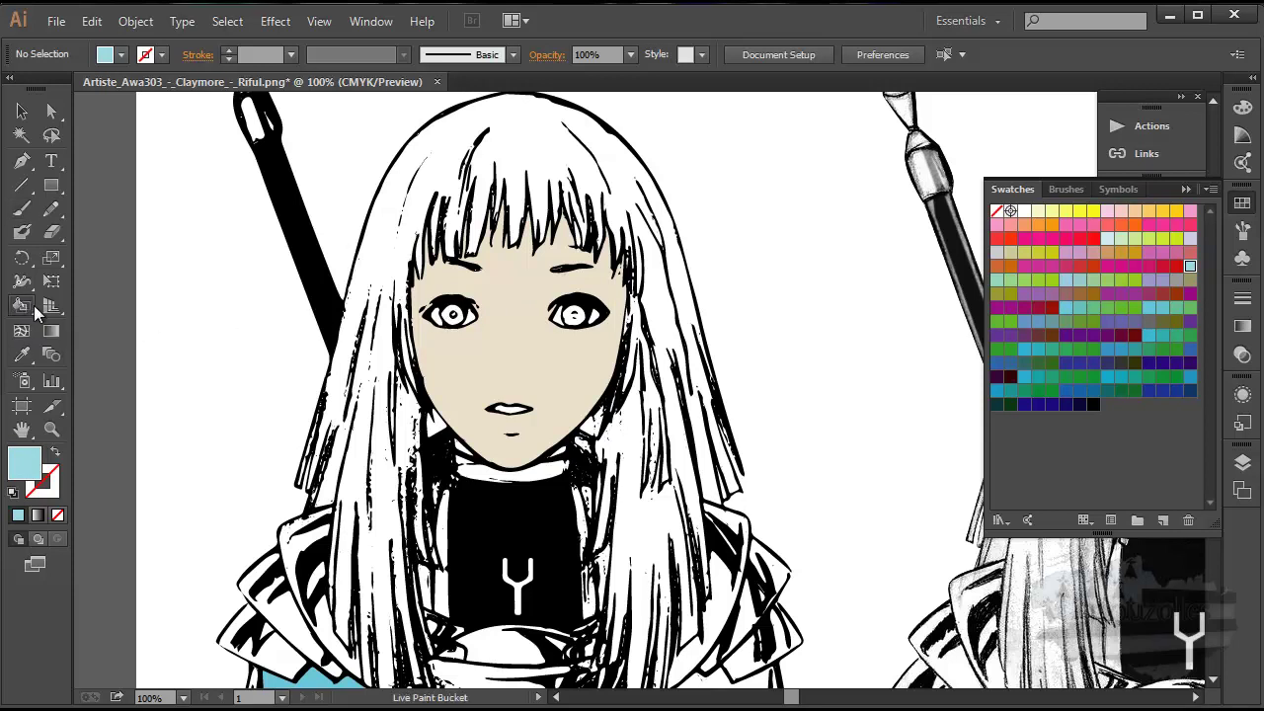
click(453, 316)
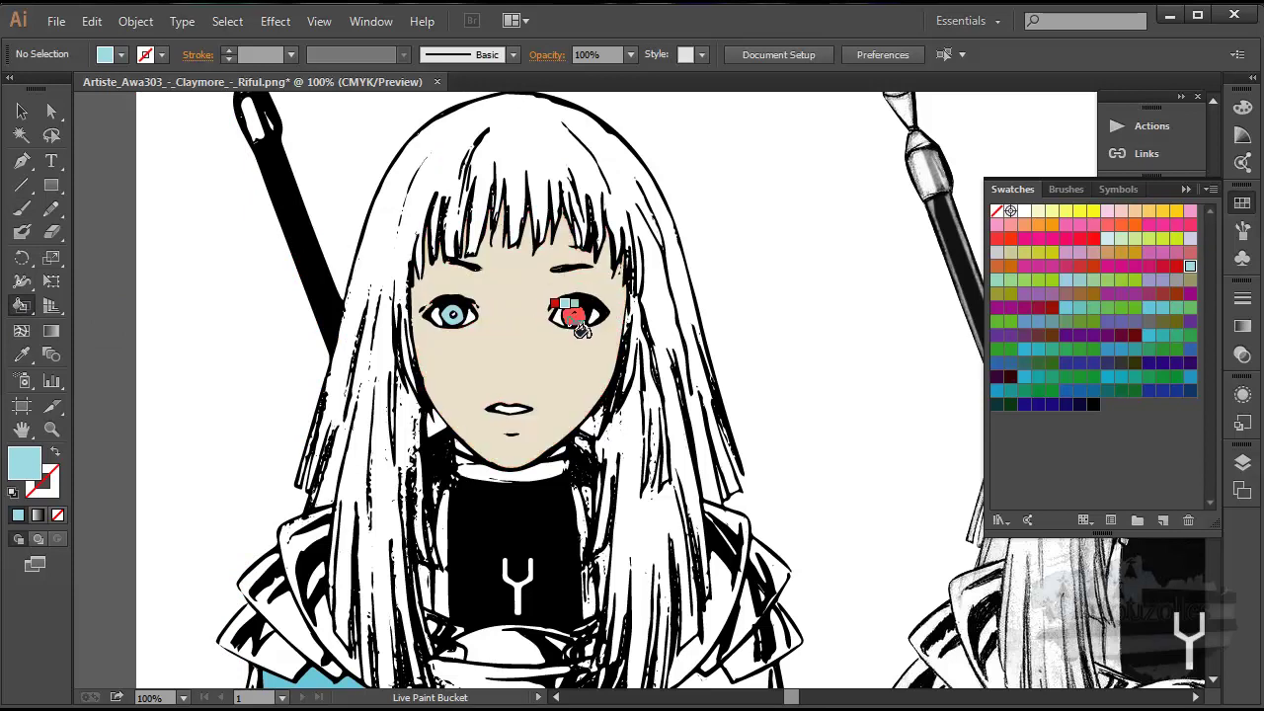
click(577, 320)
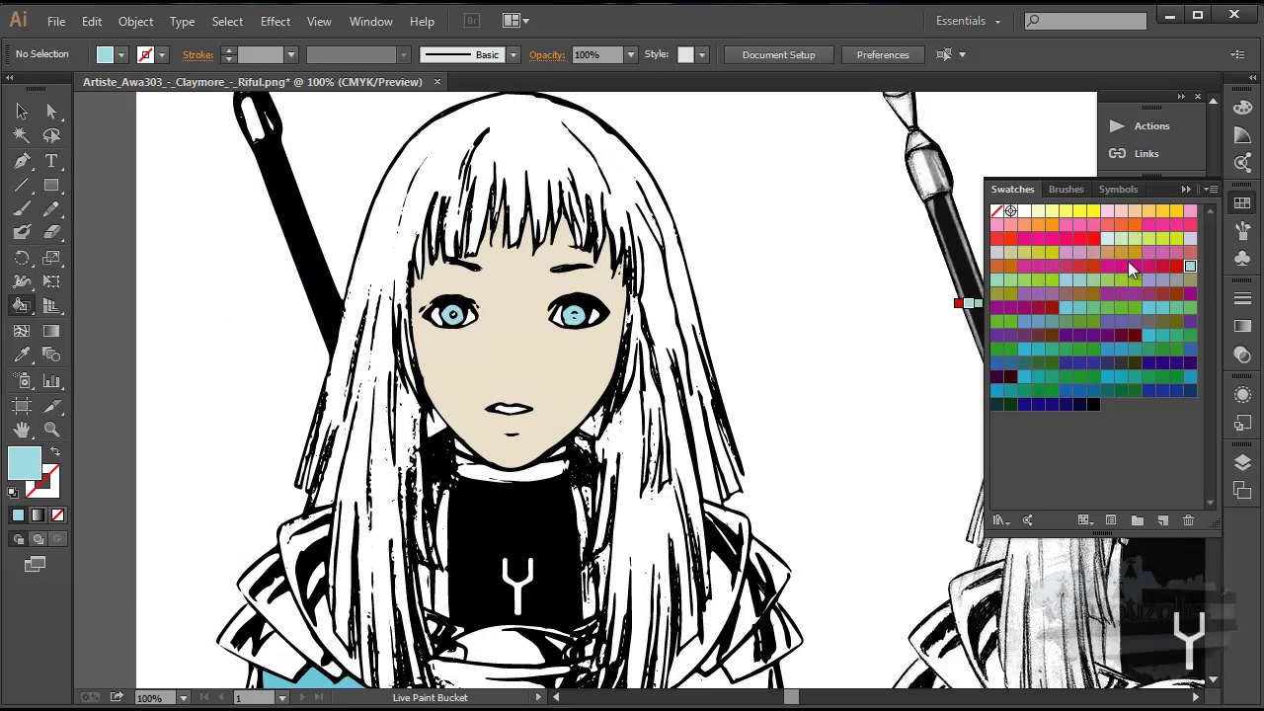
Fill the main hair region and the strands beside her face pale lime green.
click(1134, 238)
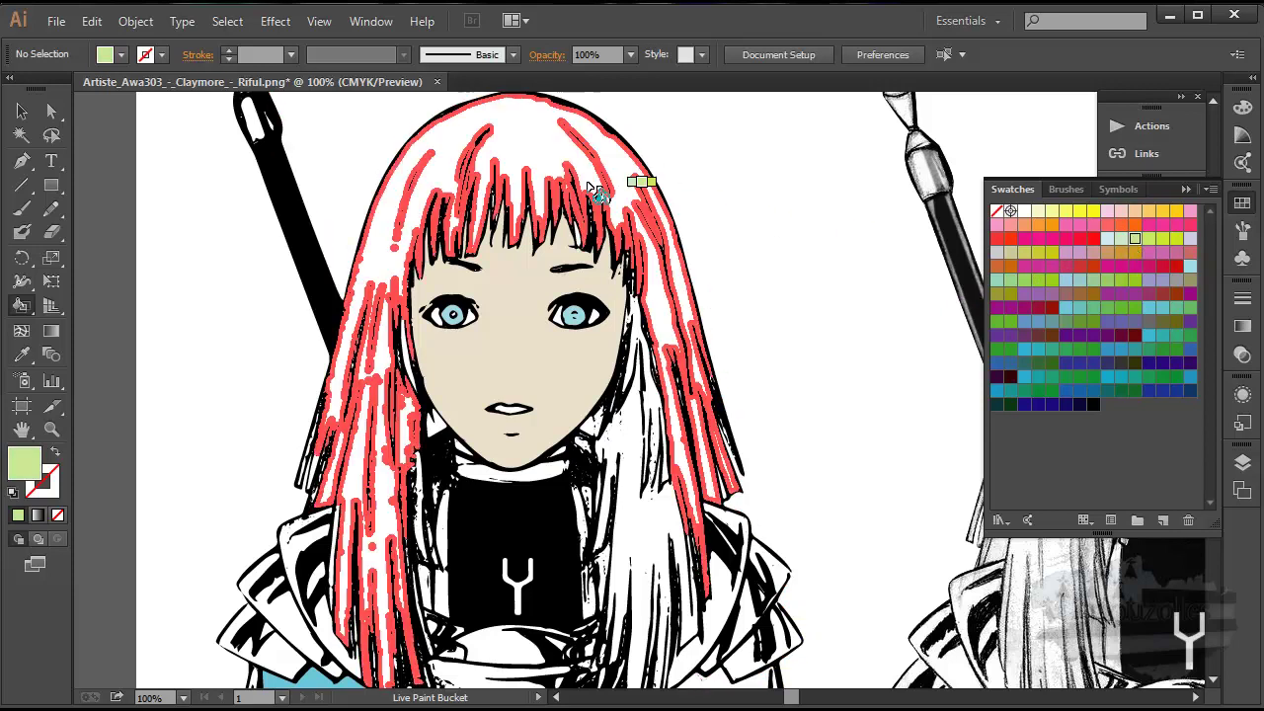
click(550, 166)
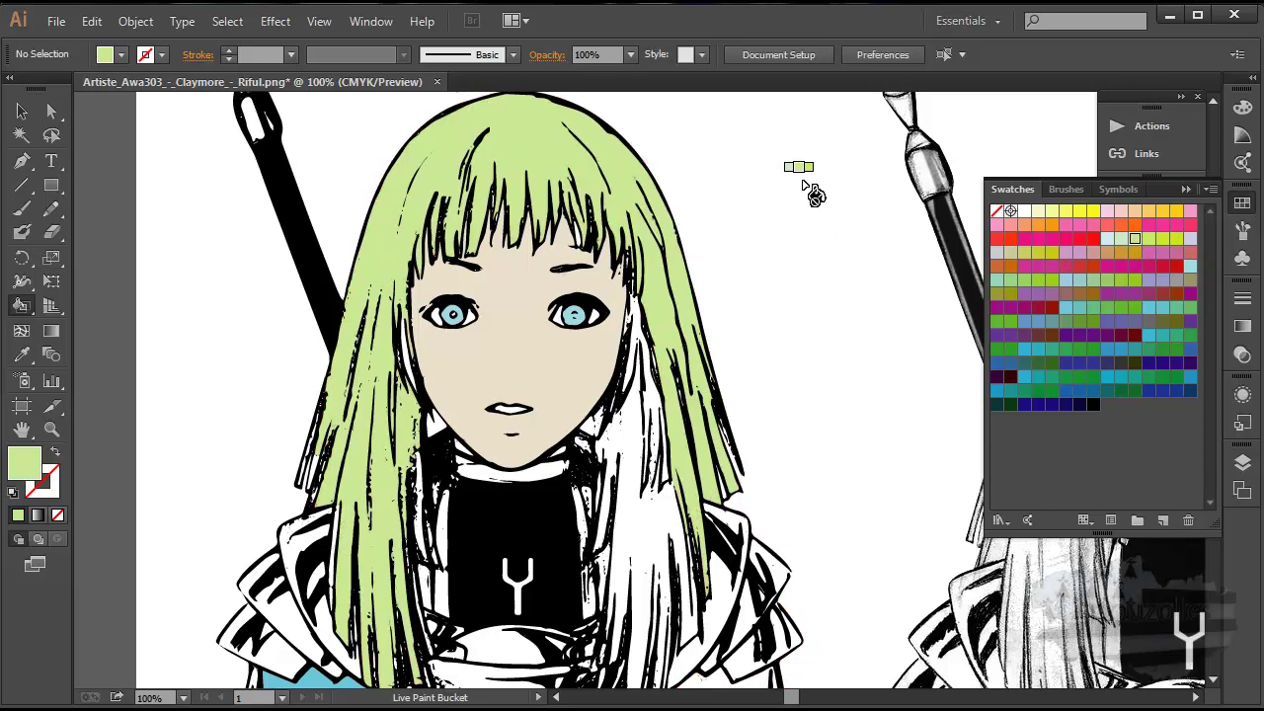
scroll(801, 181, down, 2)
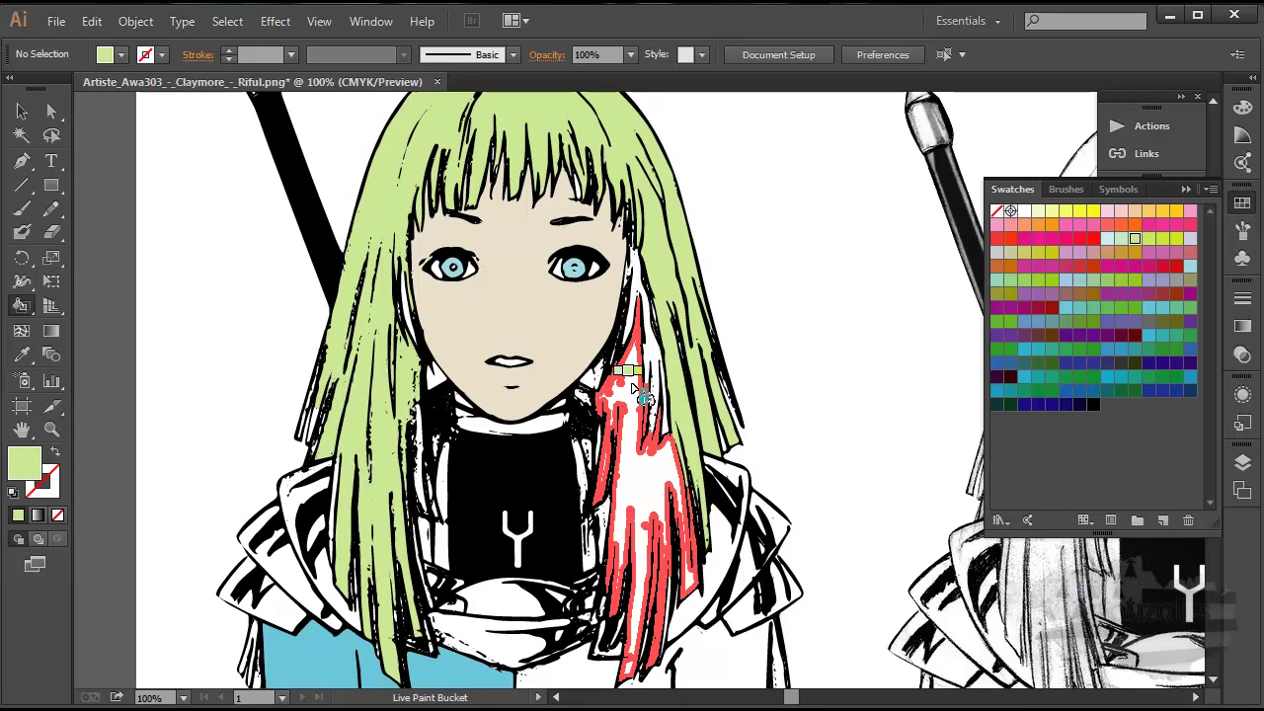
click(637, 365)
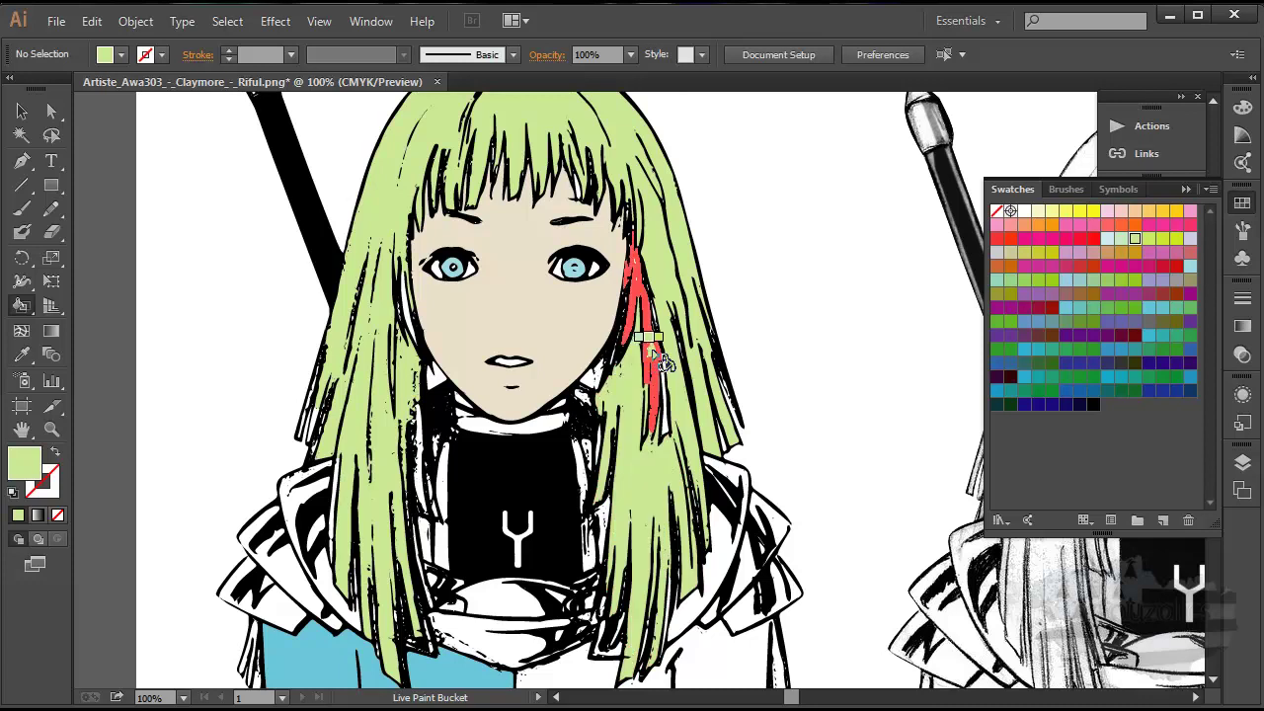
scroll(668, 493, down, 2)
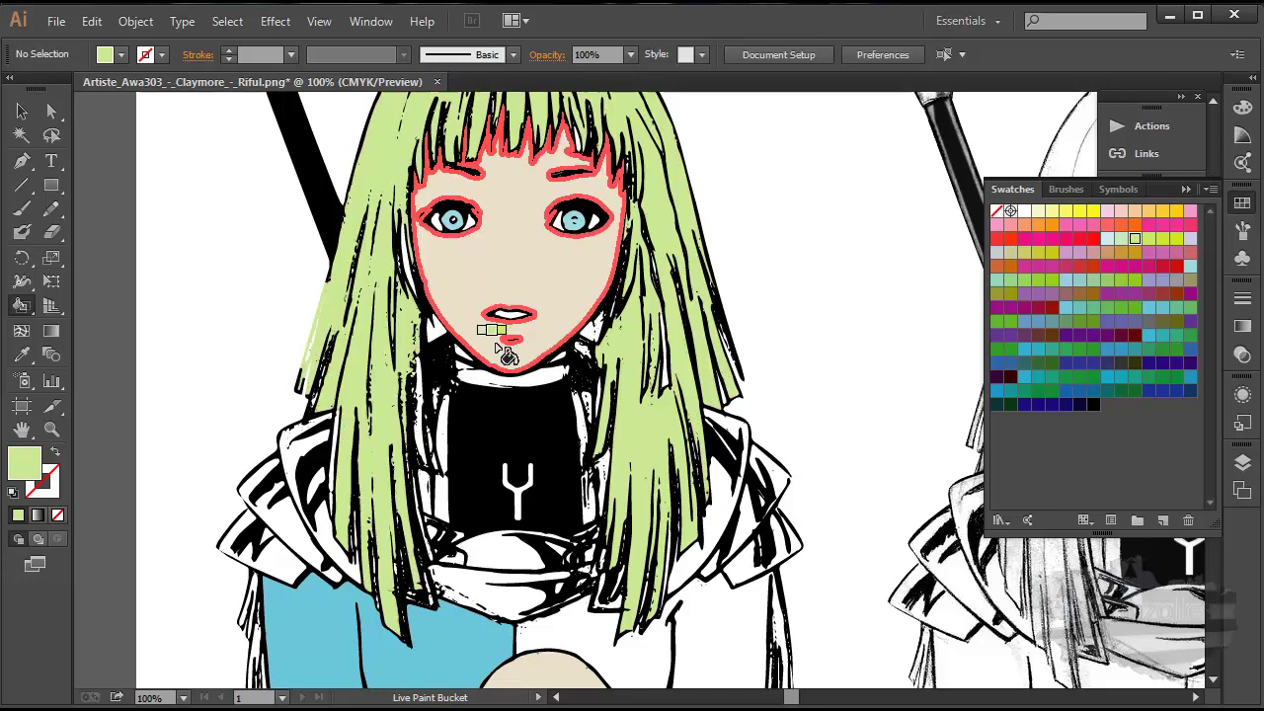
click(393, 336)
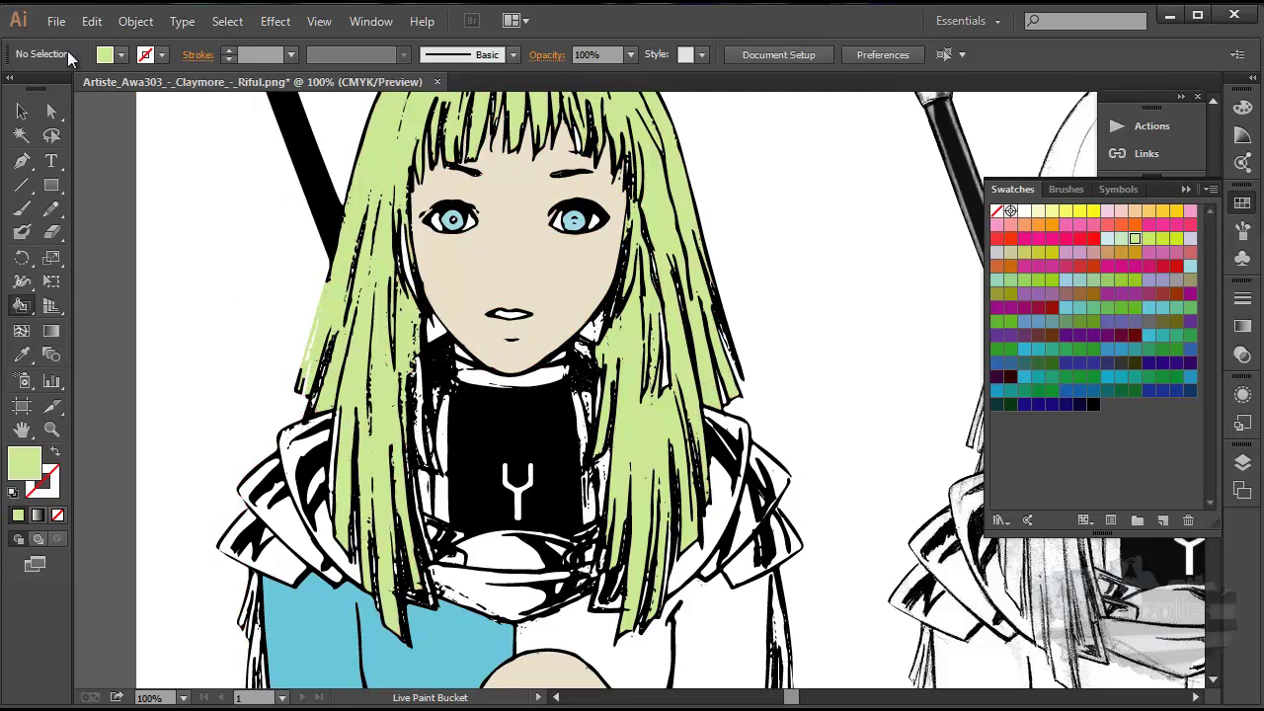
click(90, 21)
click(101, 44)
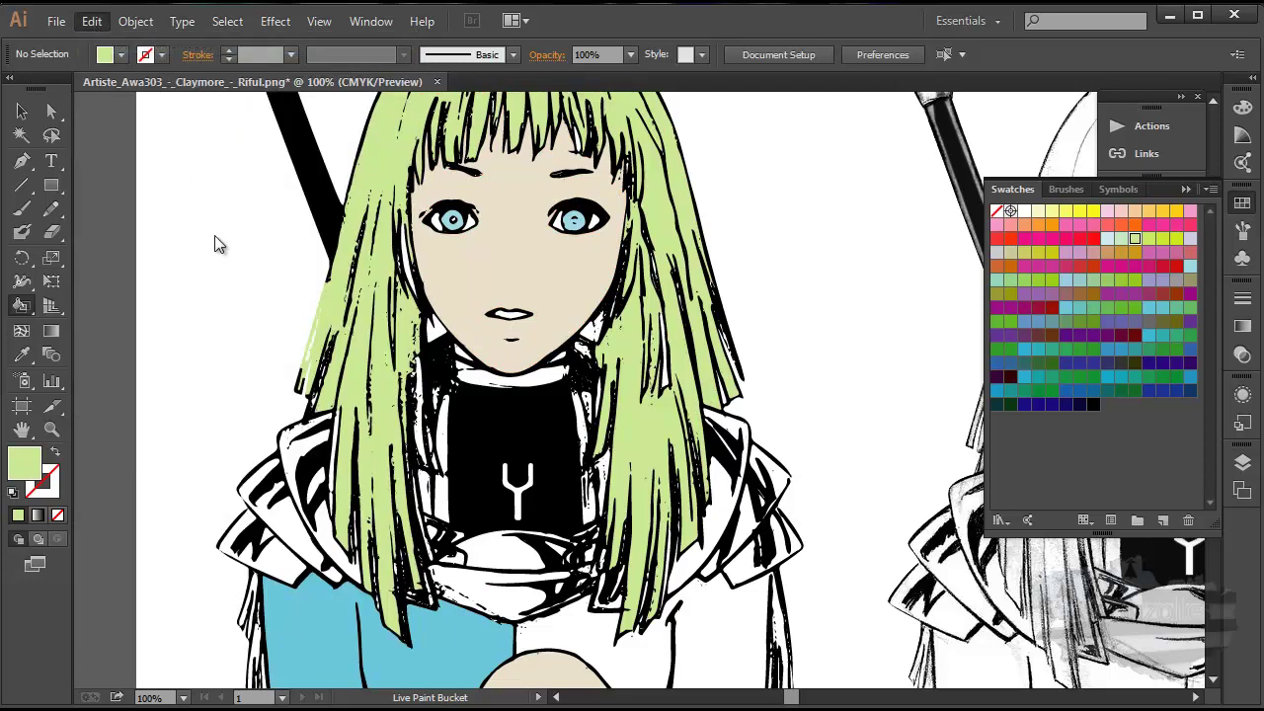
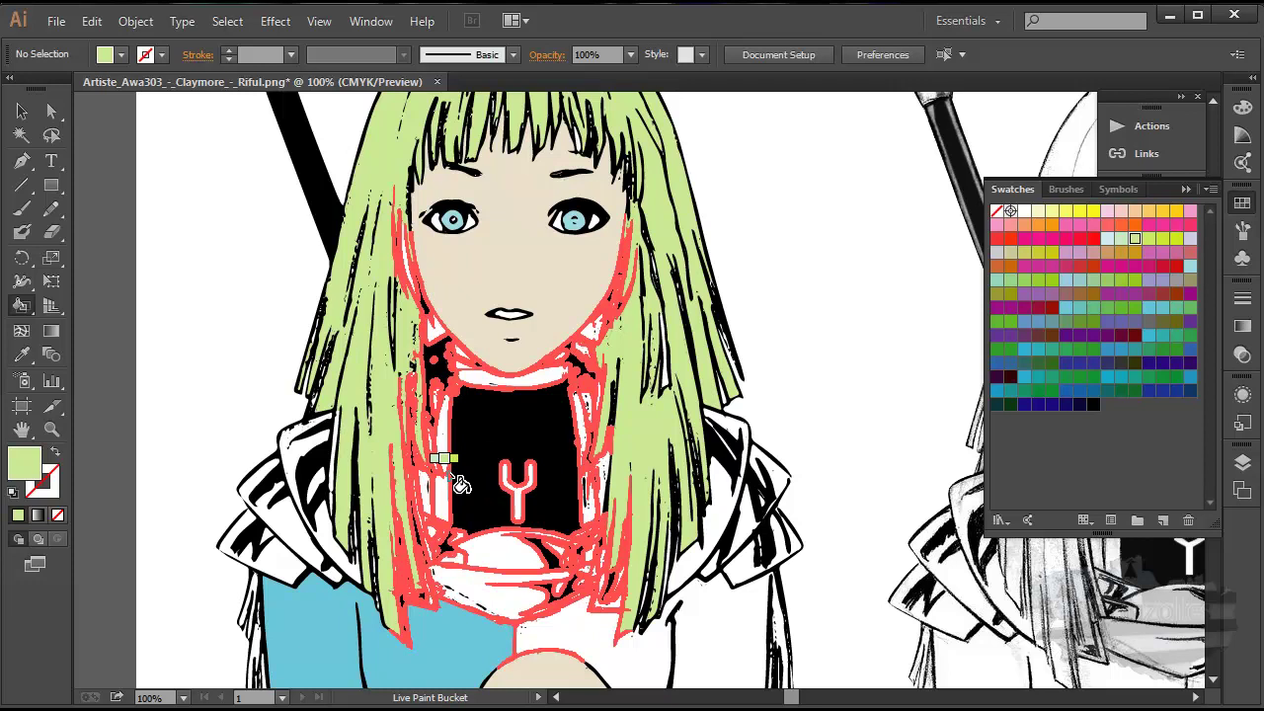
Undo the accidental light green Live Paint fill on the girl's dark chest area.
click(459, 483)
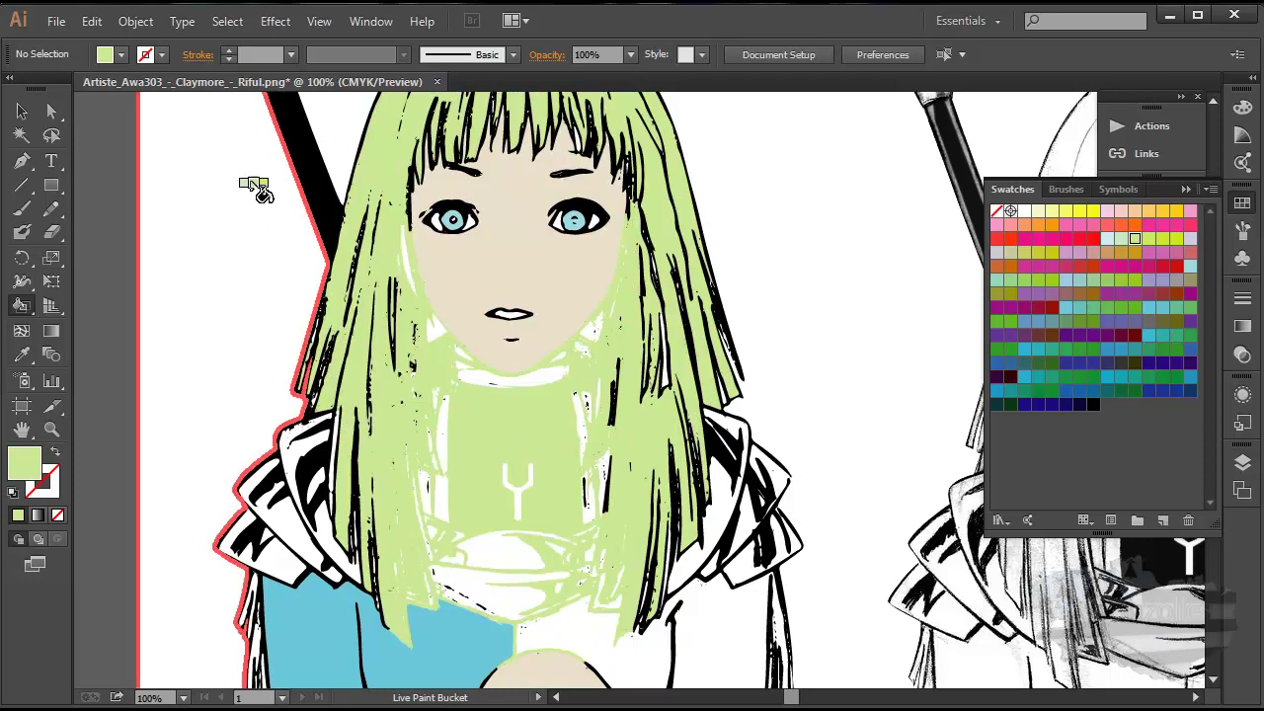
click(90, 21)
click(105, 44)
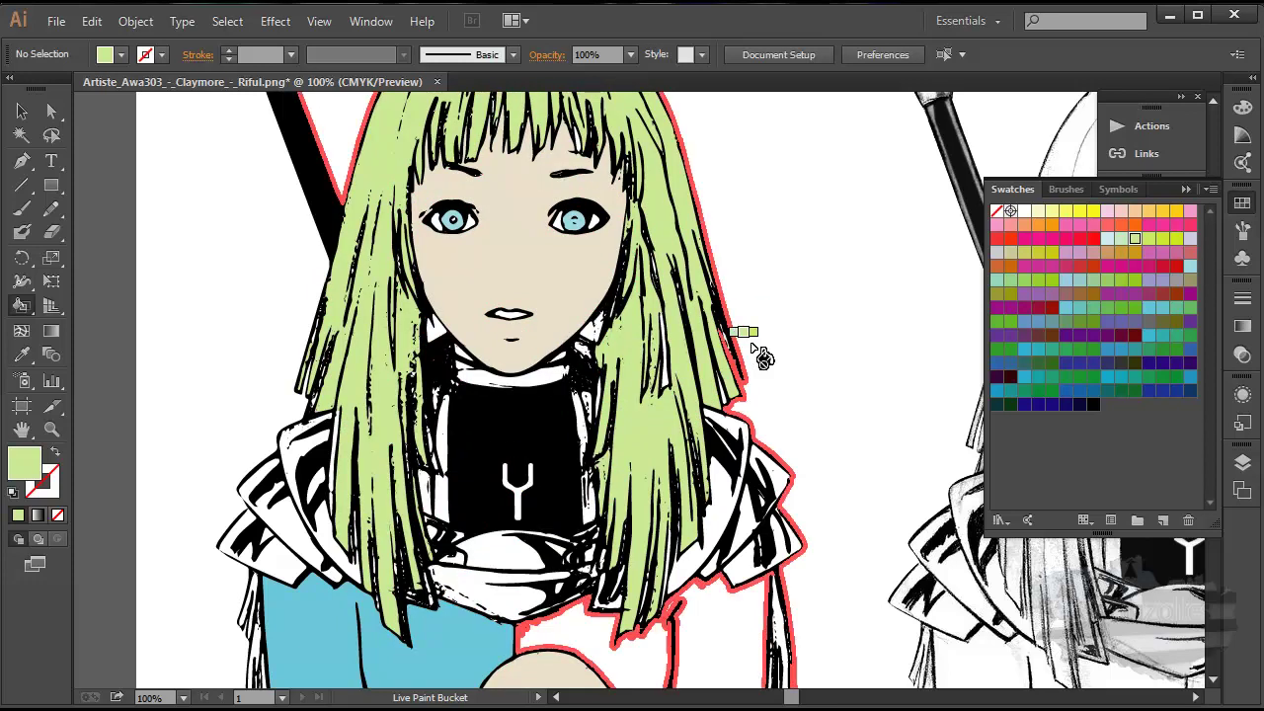
scroll(809, 347, down, 2)
scroll(811, 350, up, 3)
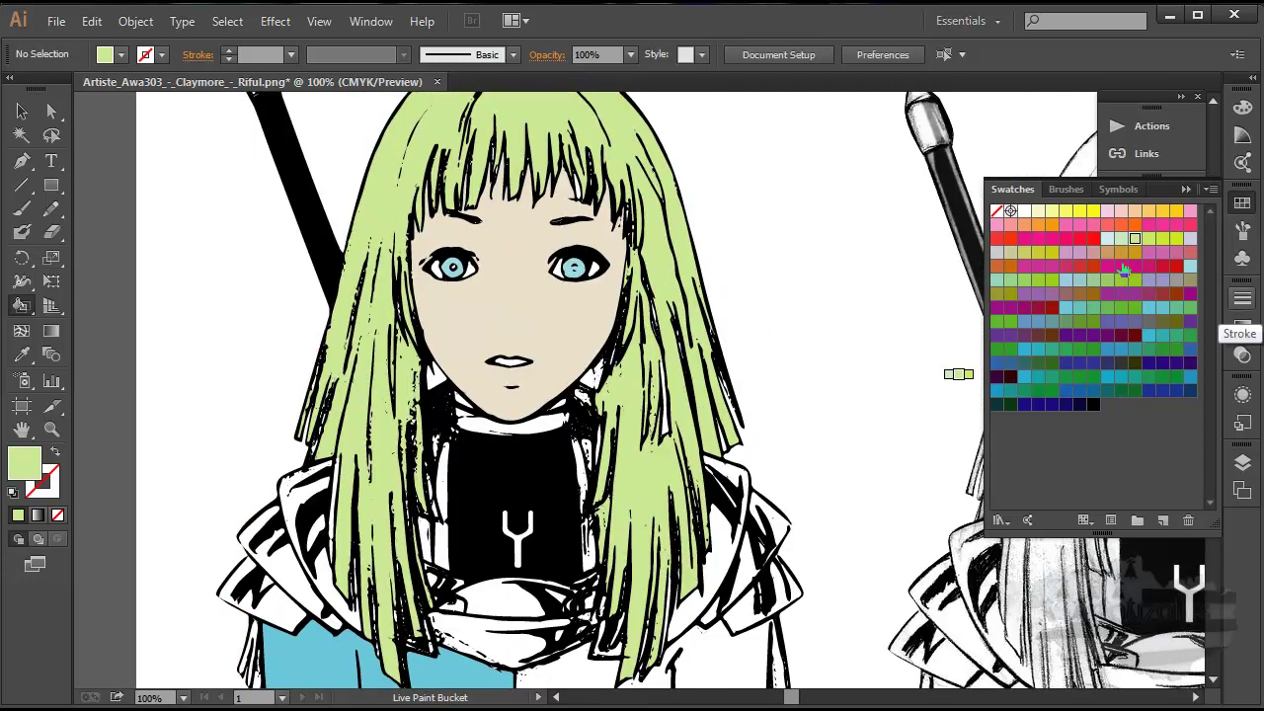
Paint the girl's lips with a magenta swatch, then scroll to inspect the result.
click(1106, 267)
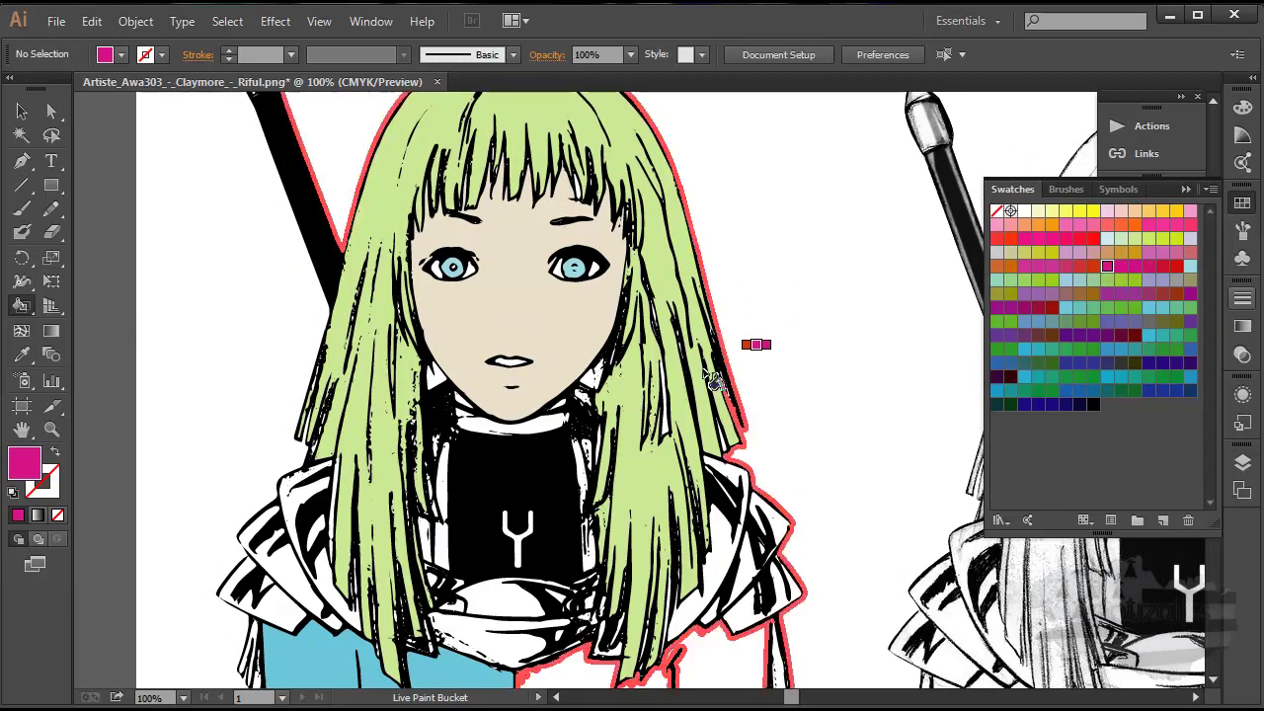
click(509, 361)
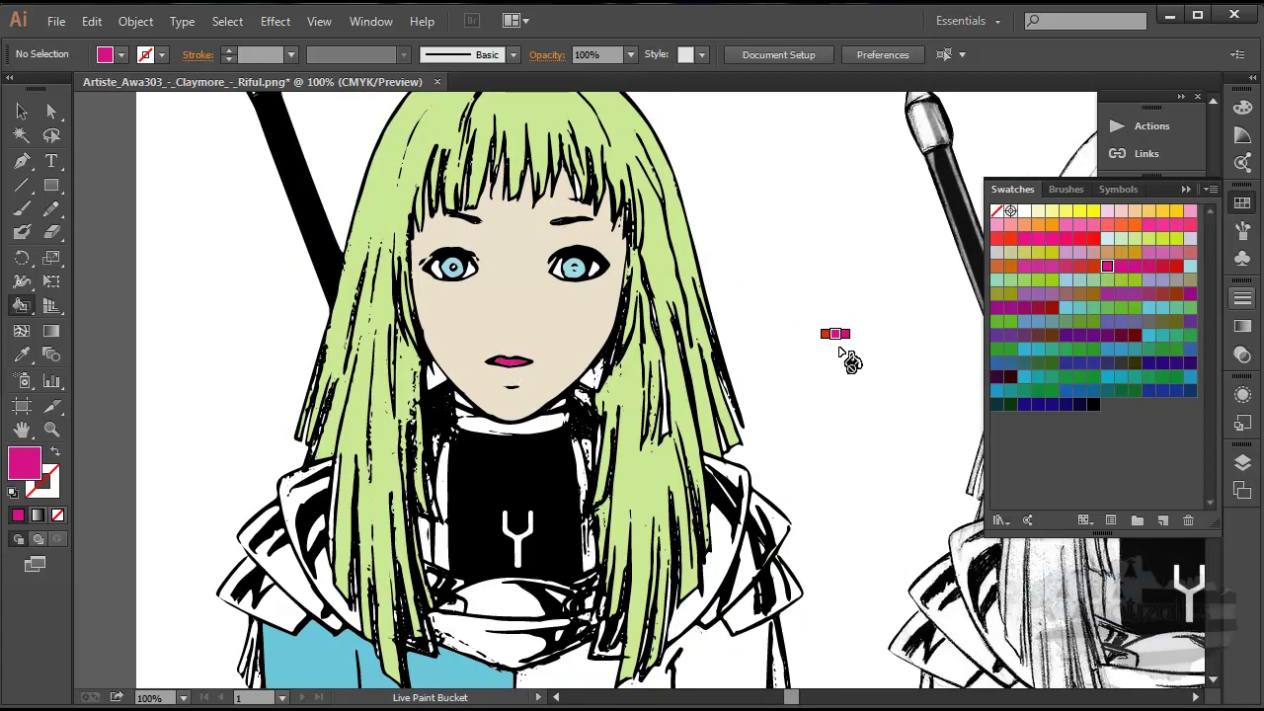
scroll(846, 361, down, 2)
scroll(846, 360, down, 2)
scroll(846, 361, down, 2)
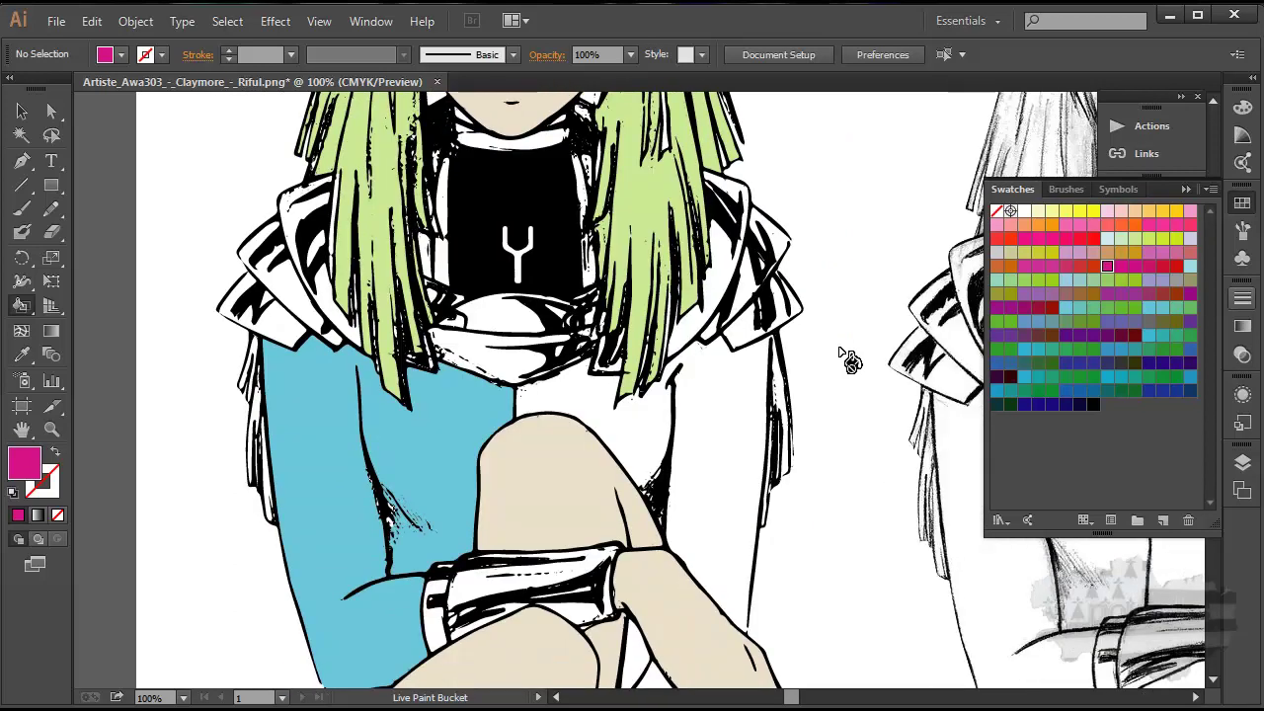
scroll(846, 360, down, 2)
scroll(848, 360, down, 2)
scroll(848, 360, down, 2)
scroll(848, 361, down, 2)
scroll(848, 360, down, 2)
scroll(848, 362, up, 2)
scroll(848, 363, up, 2)
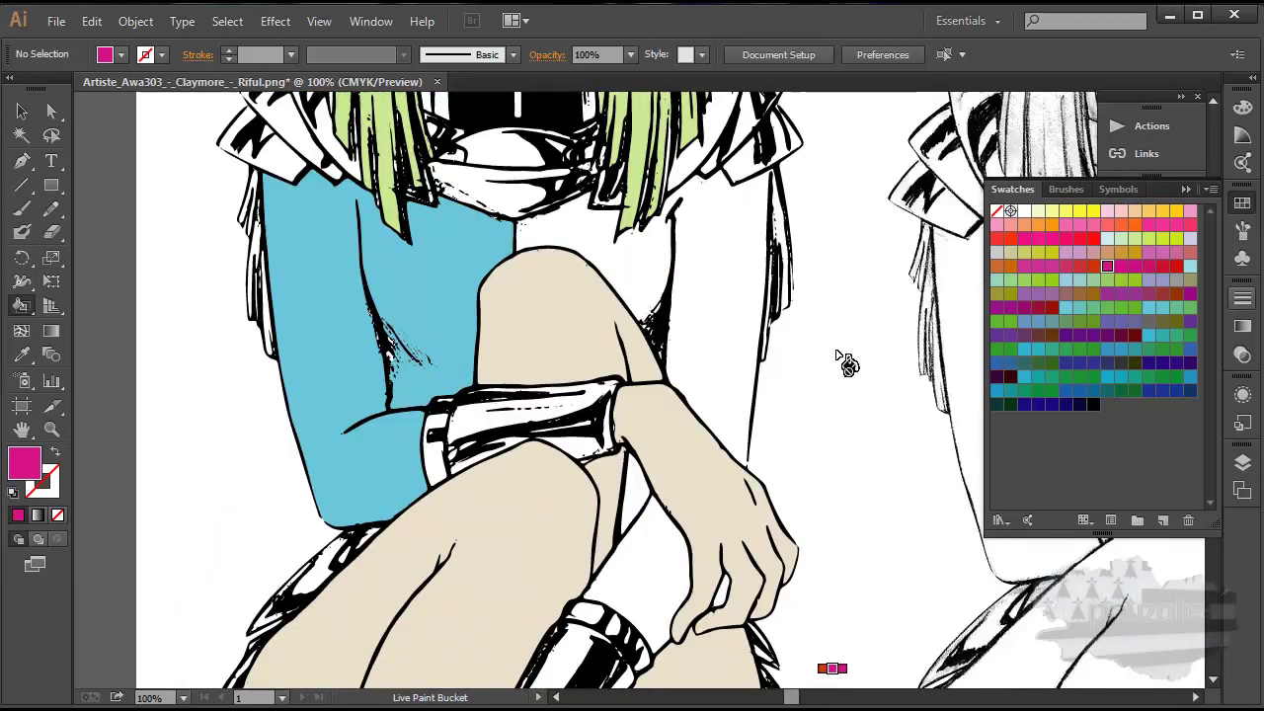
scroll(846, 362, up, 4)
scroll(846, 362, up, 1)
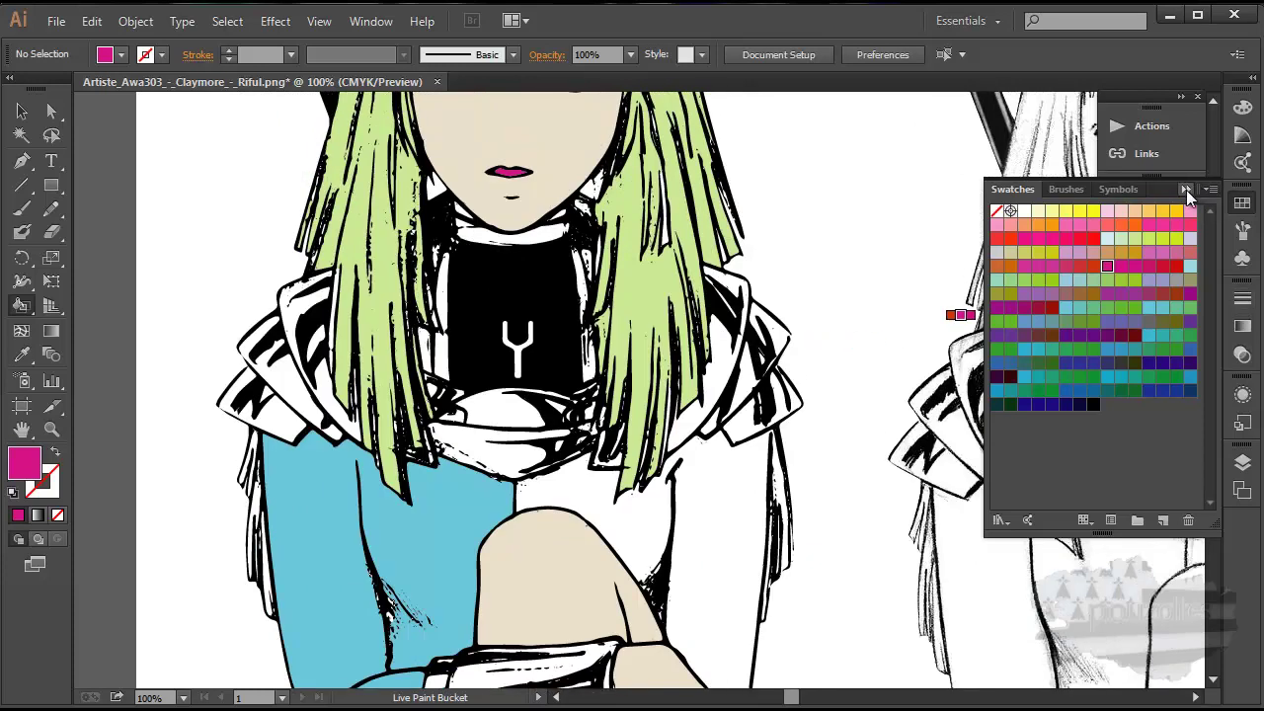
Collapse Swatches, zoom out to 66.67% and pan until both figures are visible side by side.
click(1185, 190)
click(23, 113)
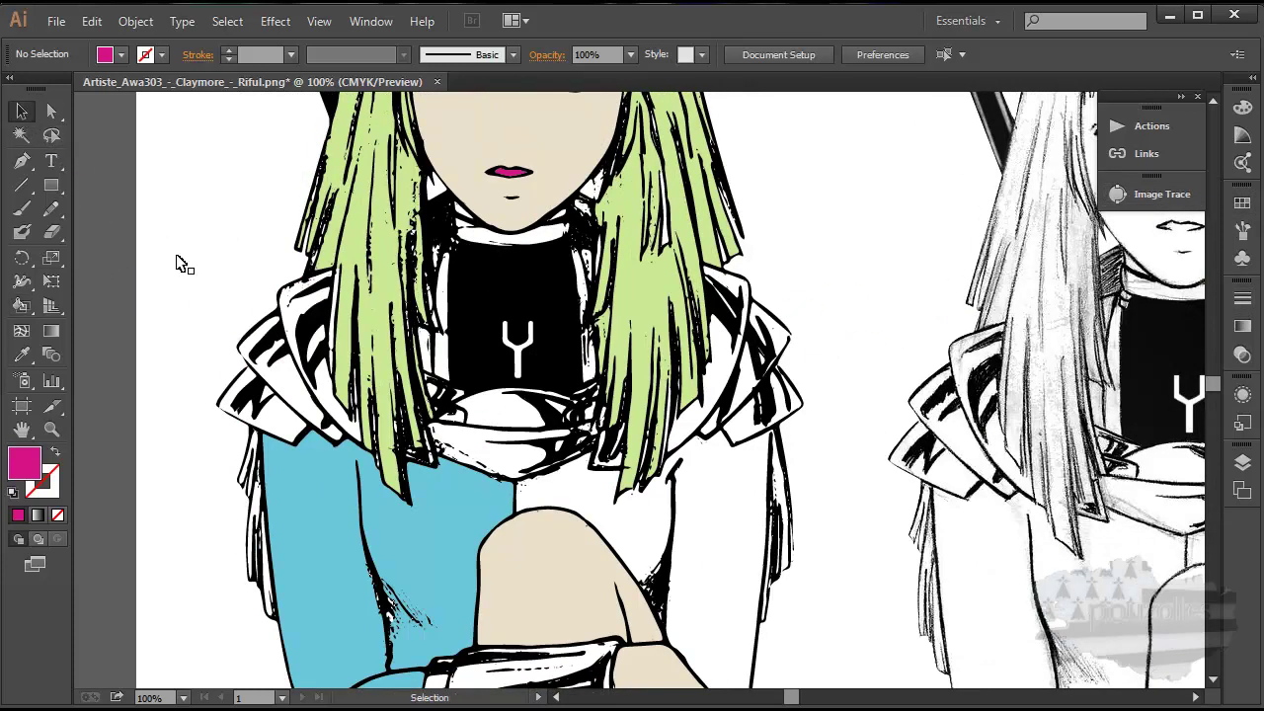
click(51, 429)
alt+click(491, 423)
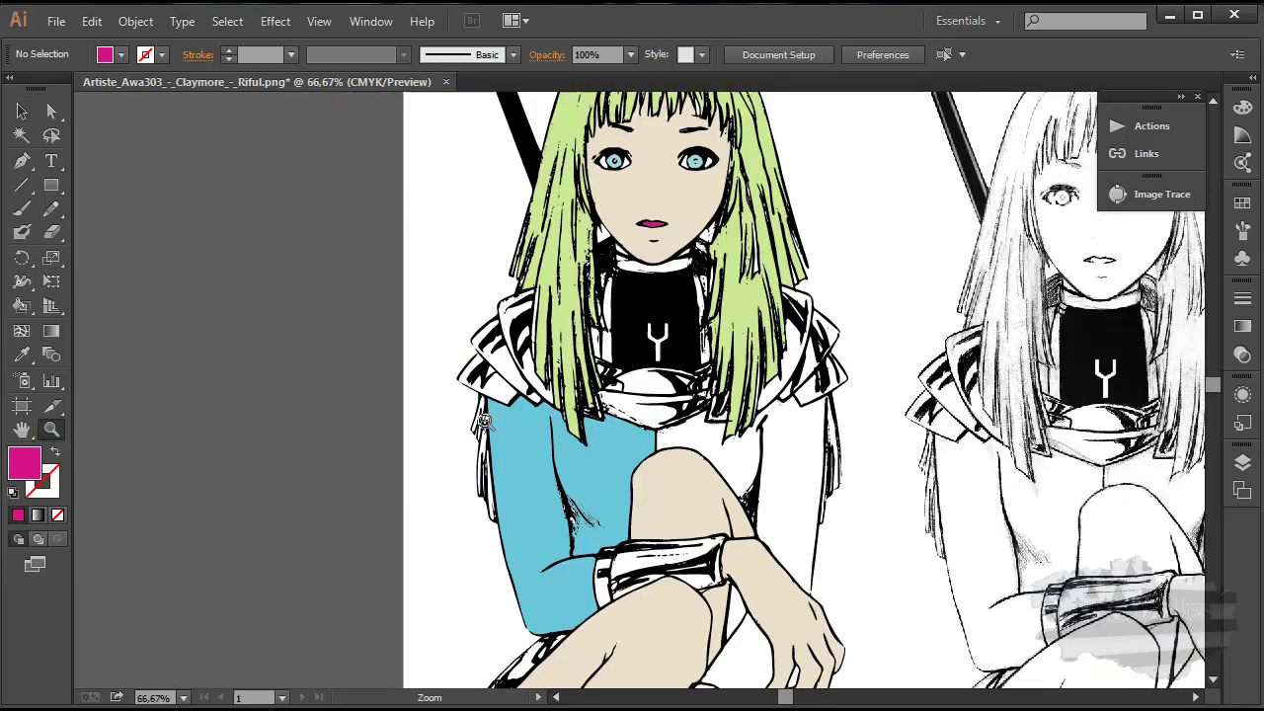
click(21, 112)
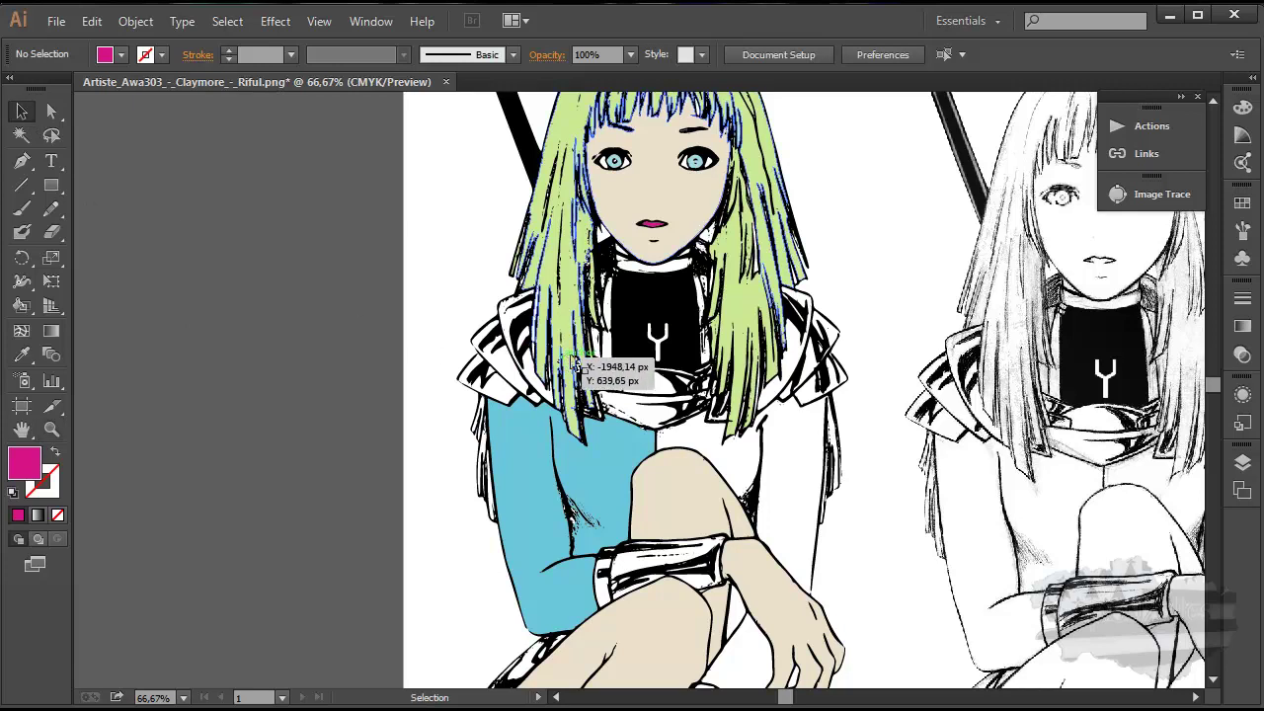
drag(647, 361, 403, 439)
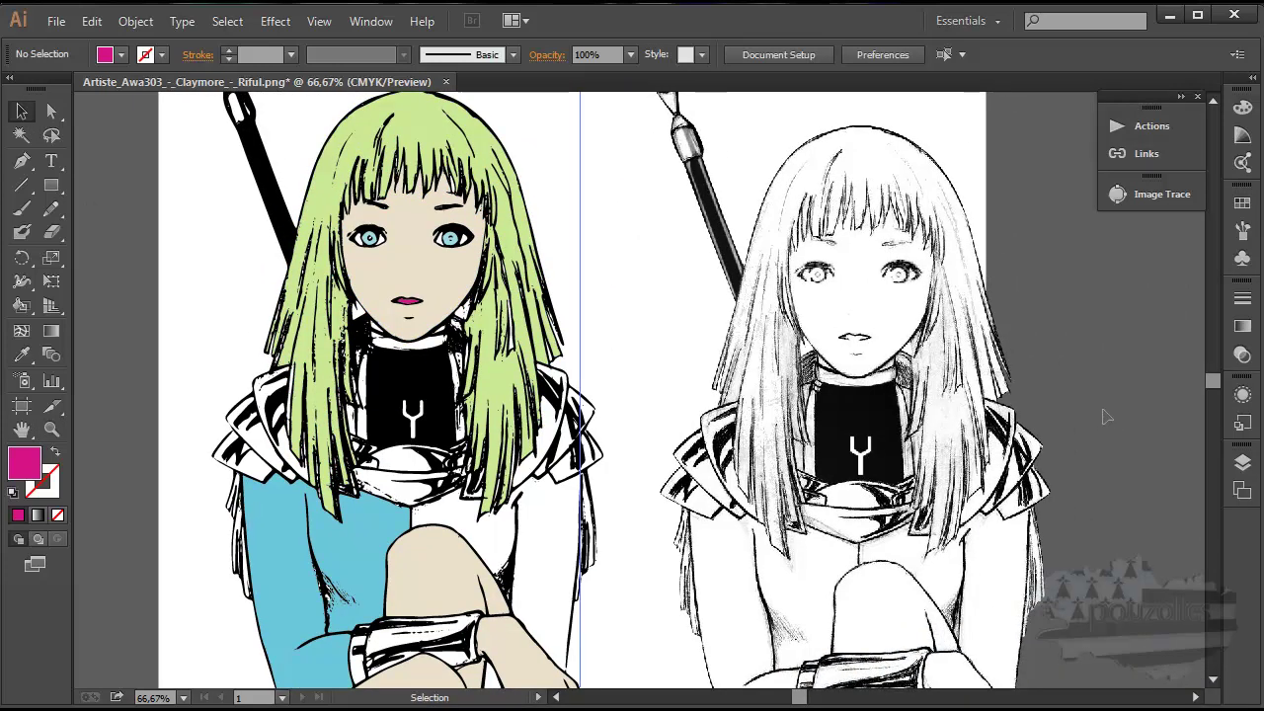
key(ctrl+a)
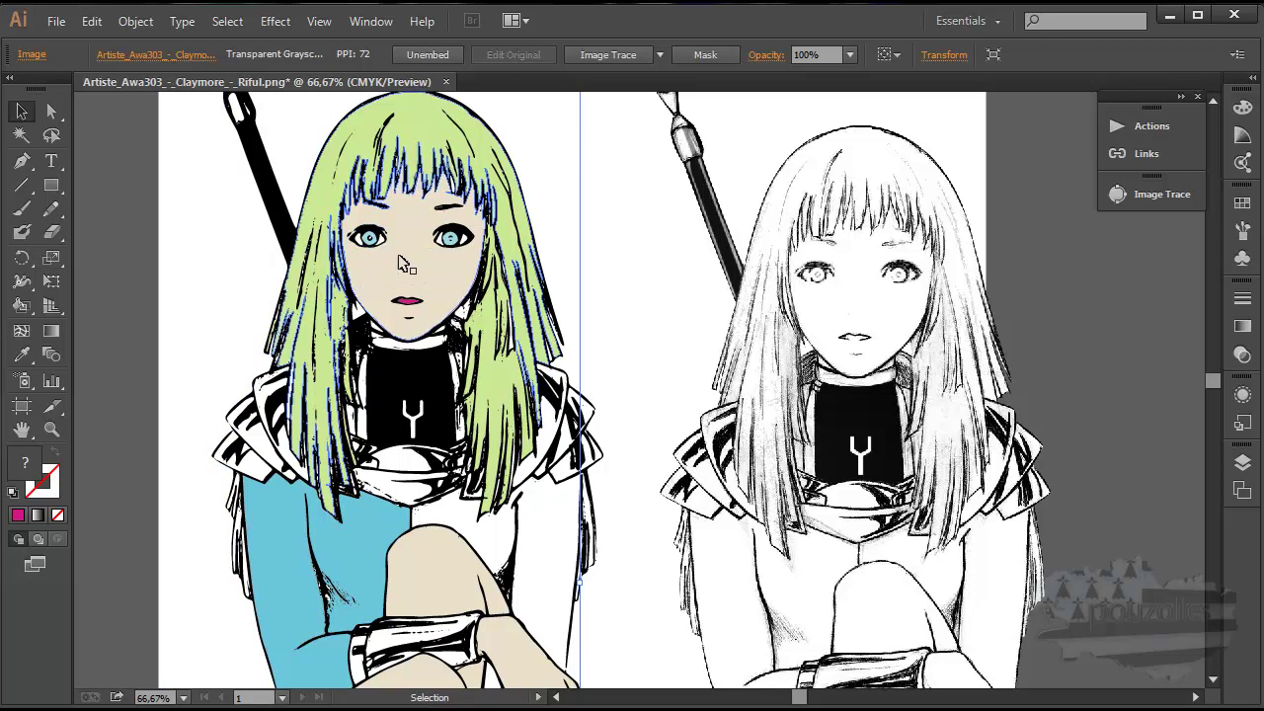
Review the Save As format list, keep Illustrator format, and cancel without saving.
click(55, 22)
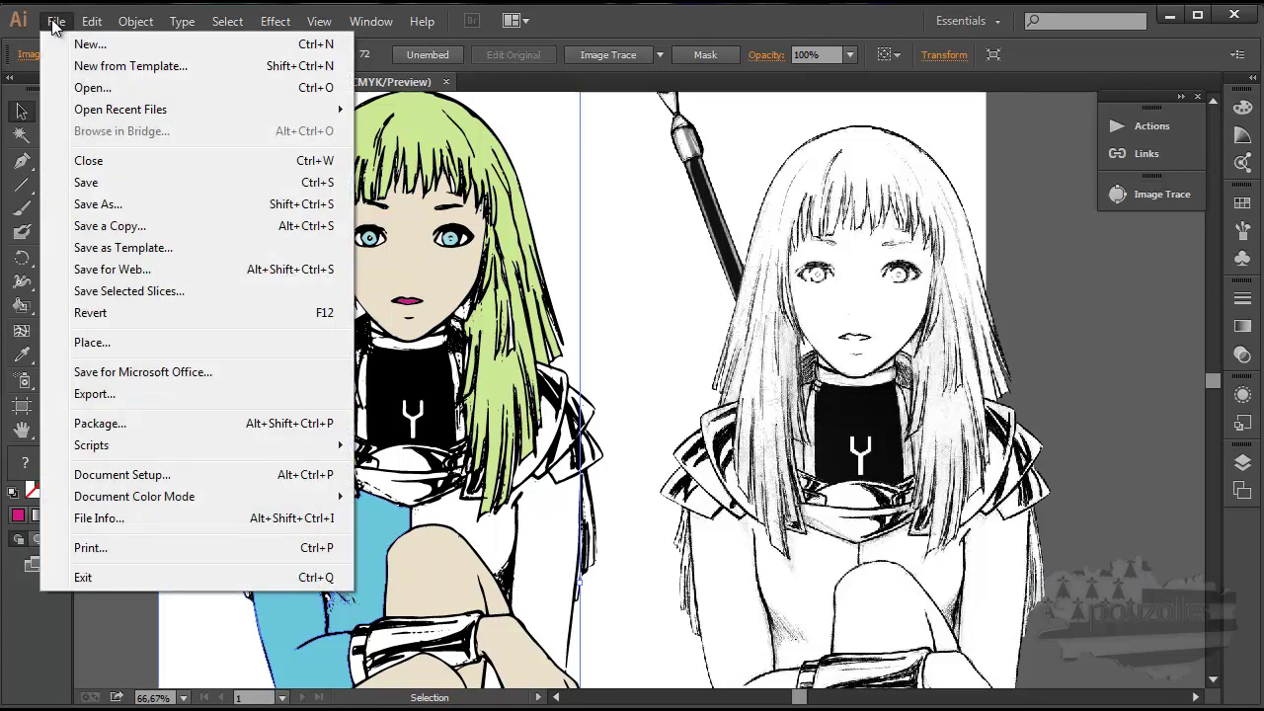
click(85, 205)
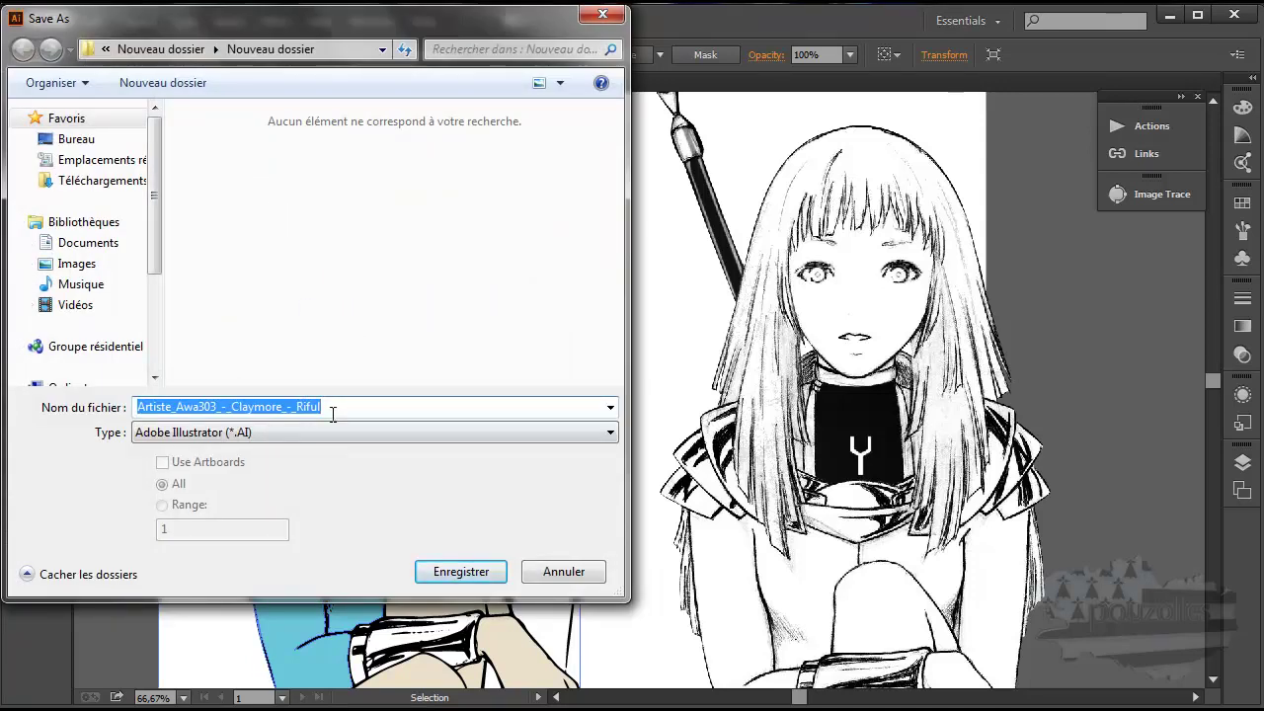
click(269, 433)
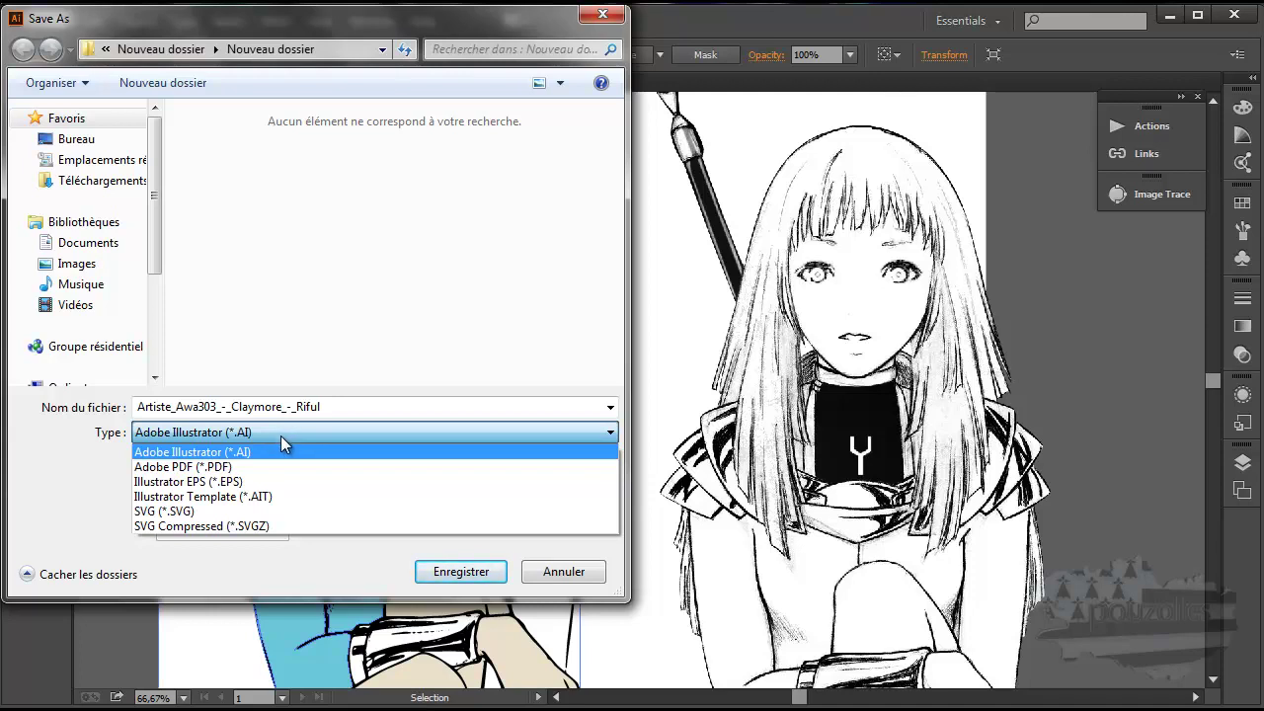
click(548, 574)
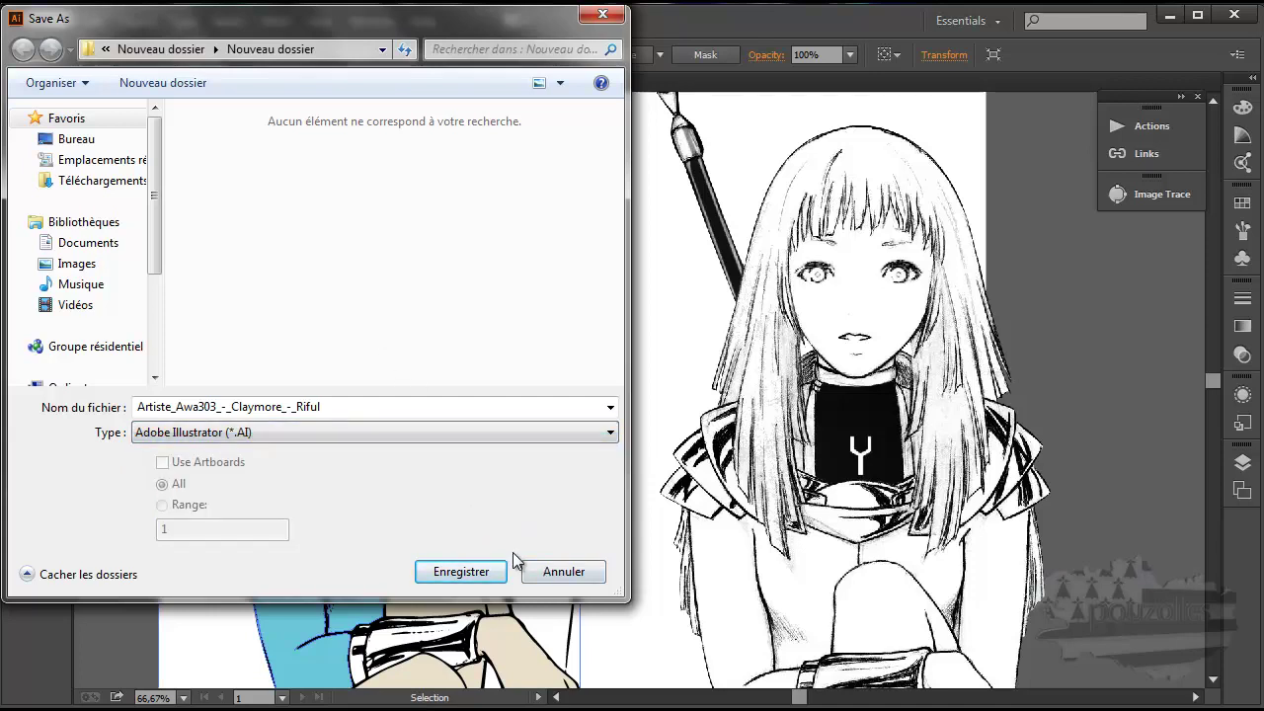
click(561, 572)
Review the Save a Copy format list, then dismiss the dialog without saving.
click(46, 24)
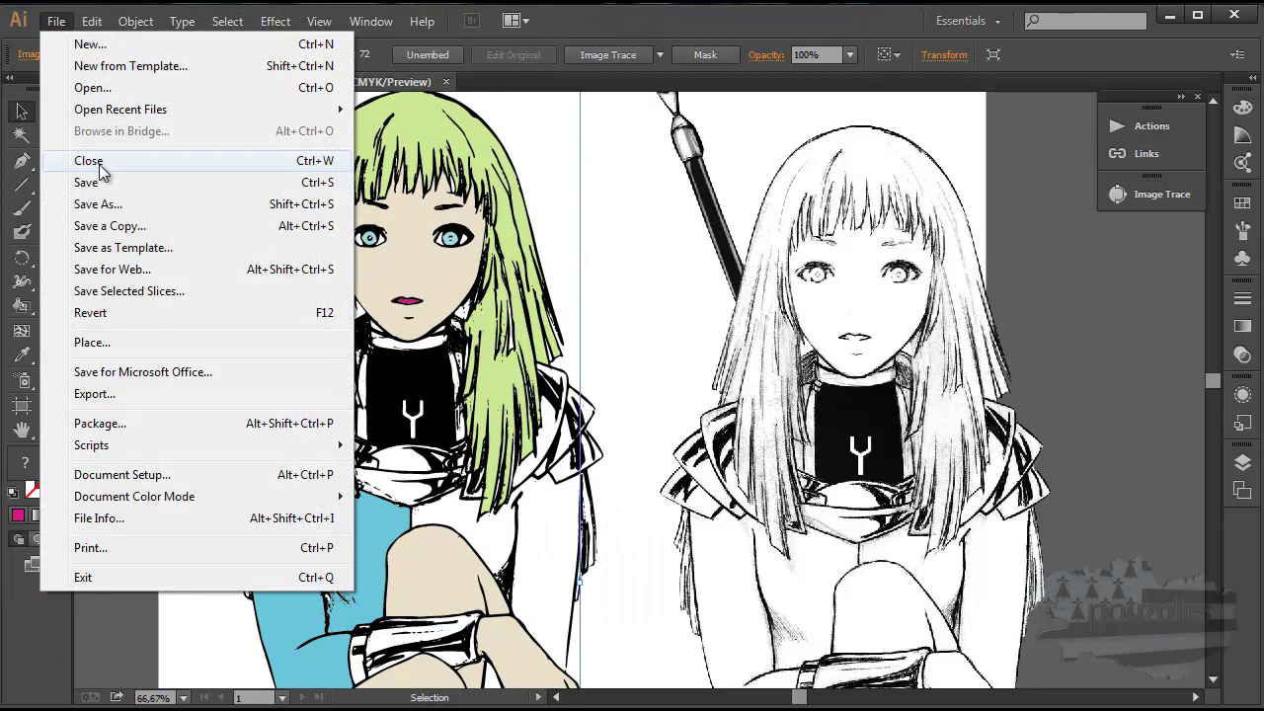
click(104, 229)
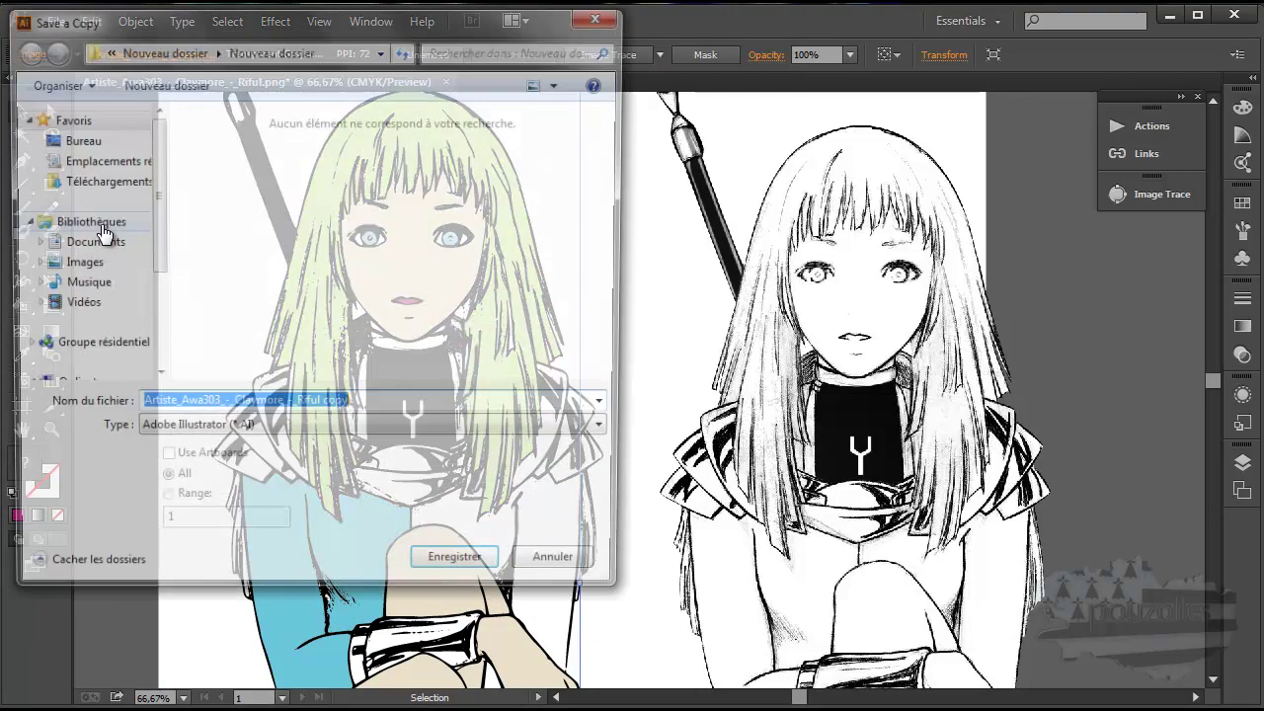
click(280, 431)
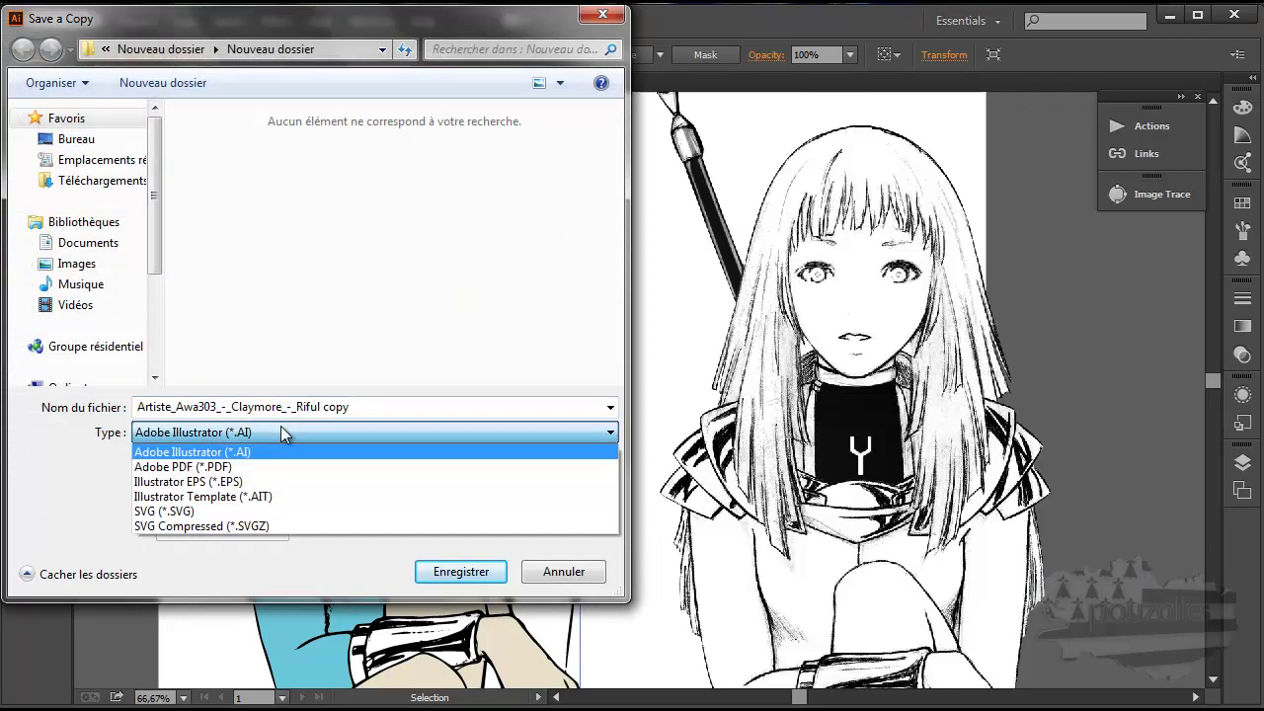
click(281, 427)
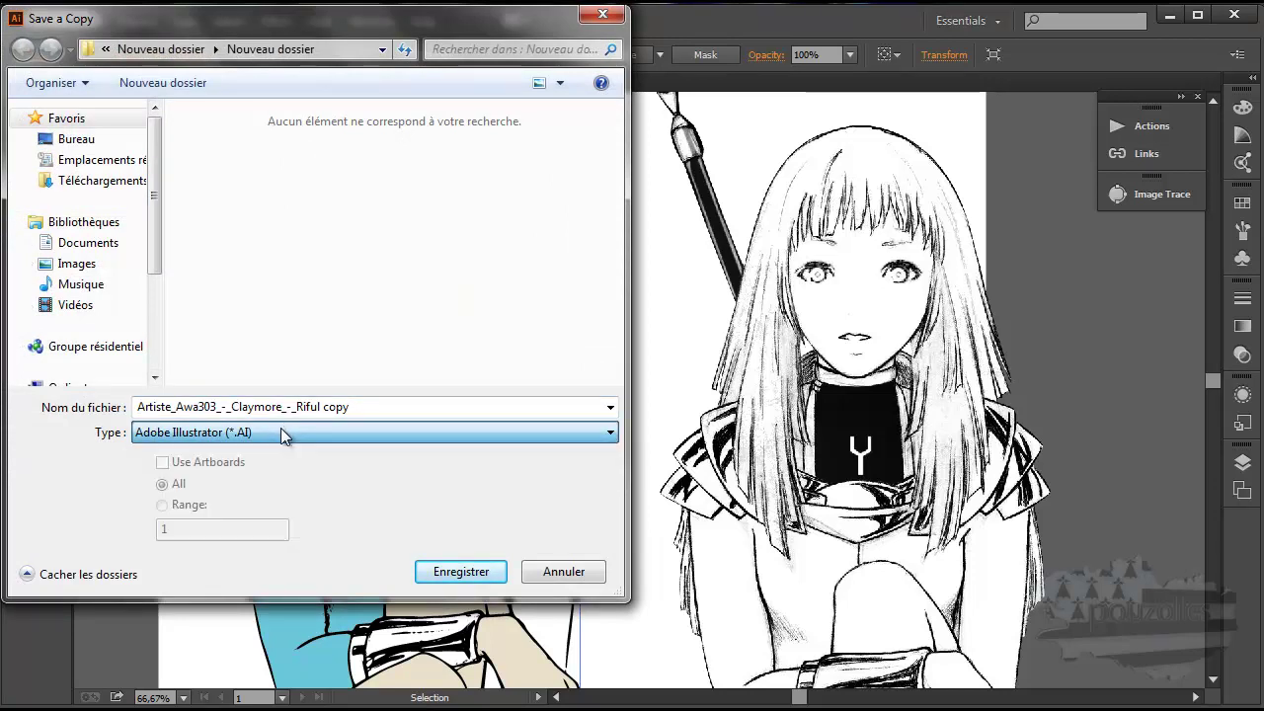
click(603, 15)
click(57, 21)
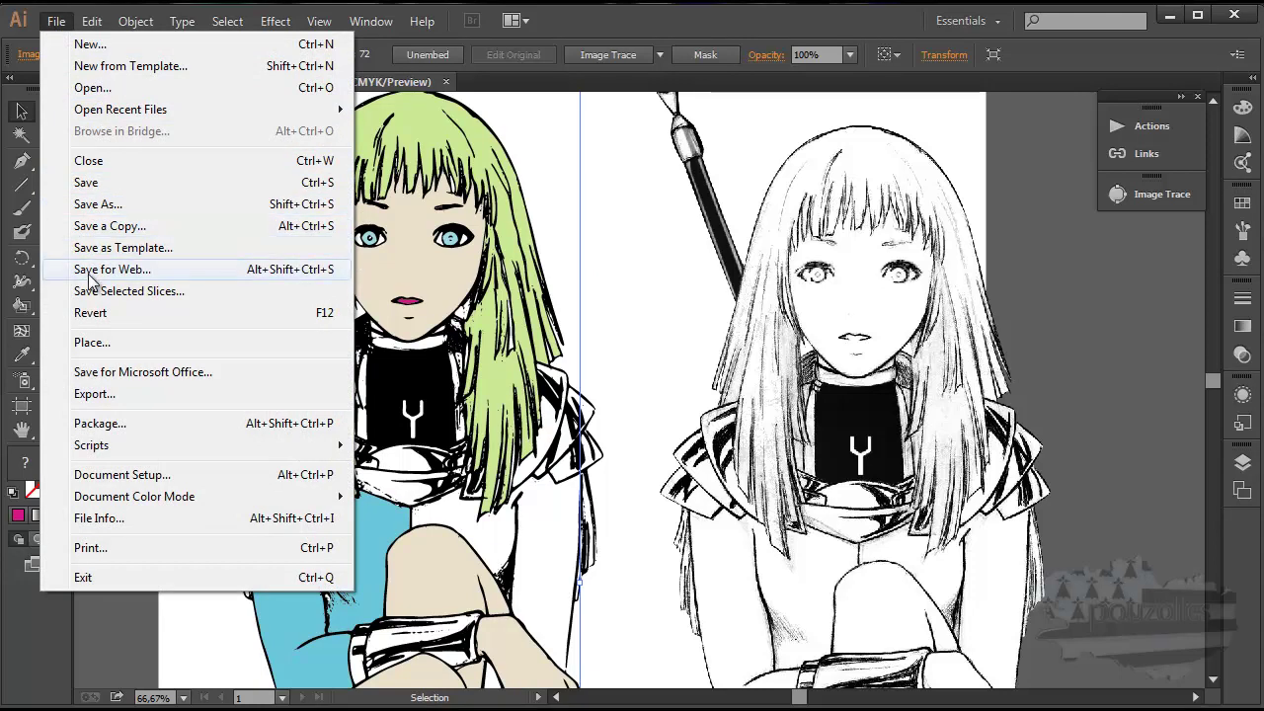
Try JPEG instead of GIF in Save for Web, then cancel the export.
click(89, 271)
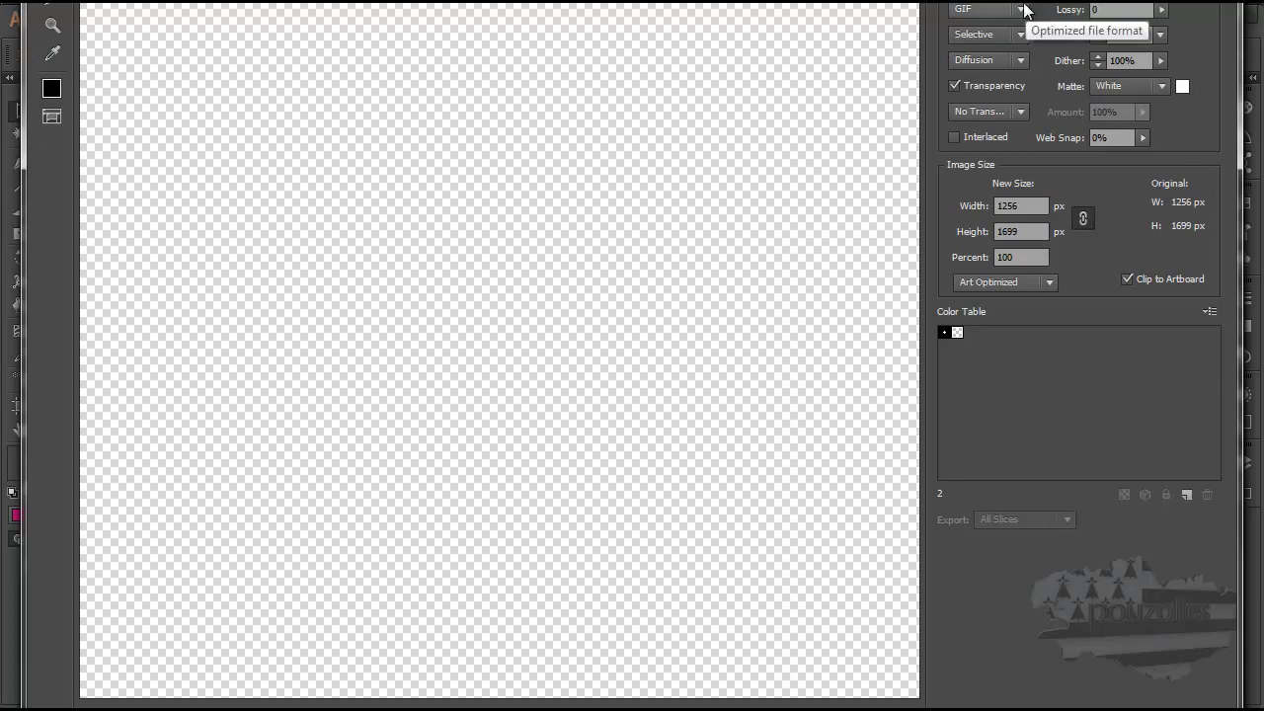
click(1019, 10)
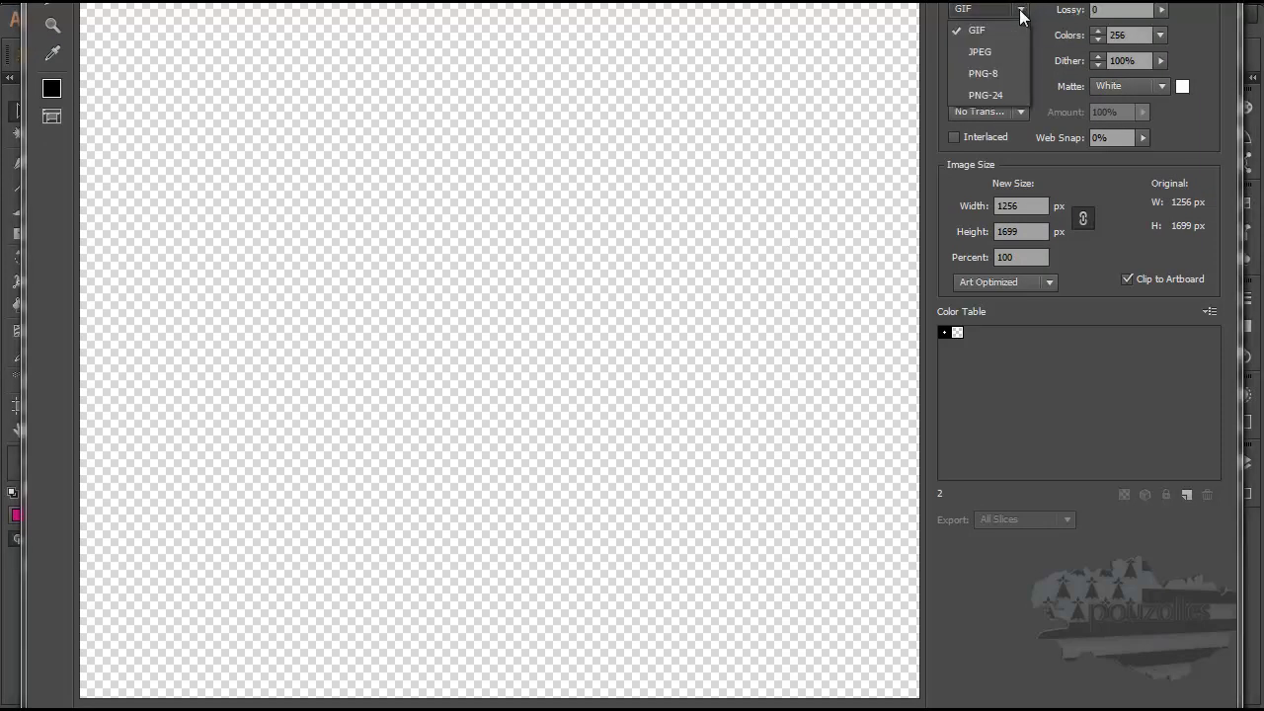
click(992, 51)
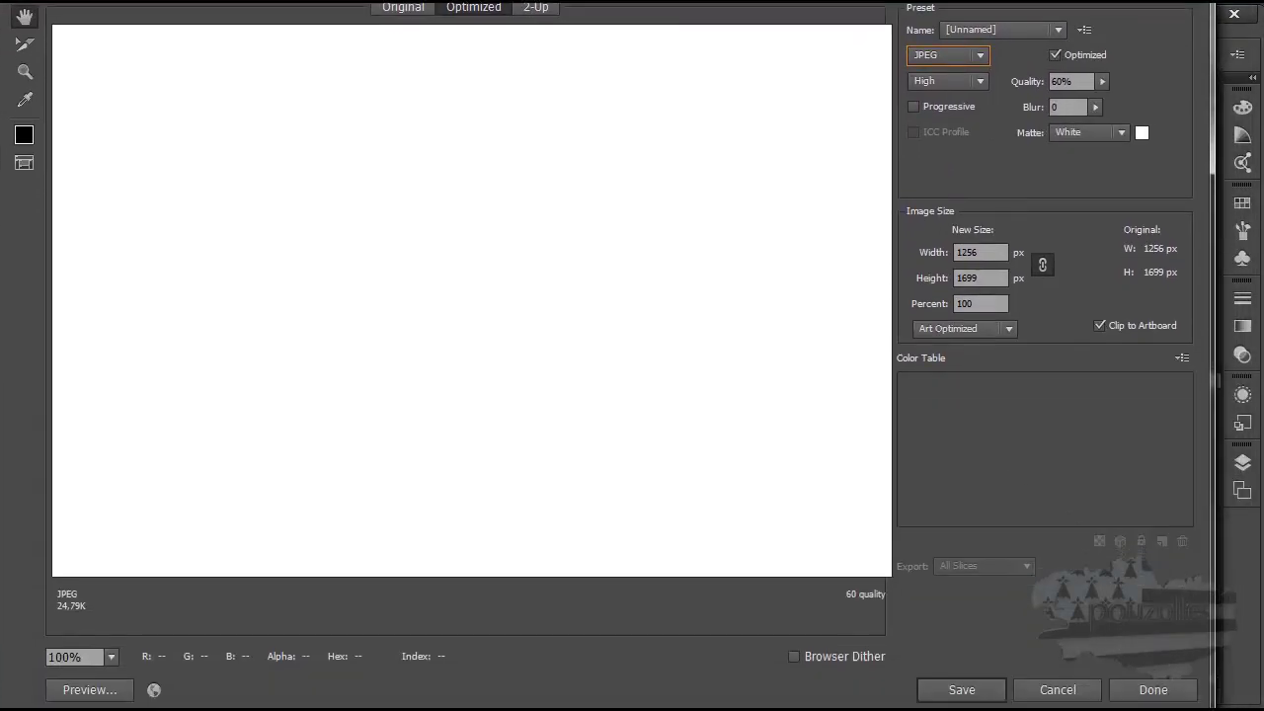
click(1059, 686)
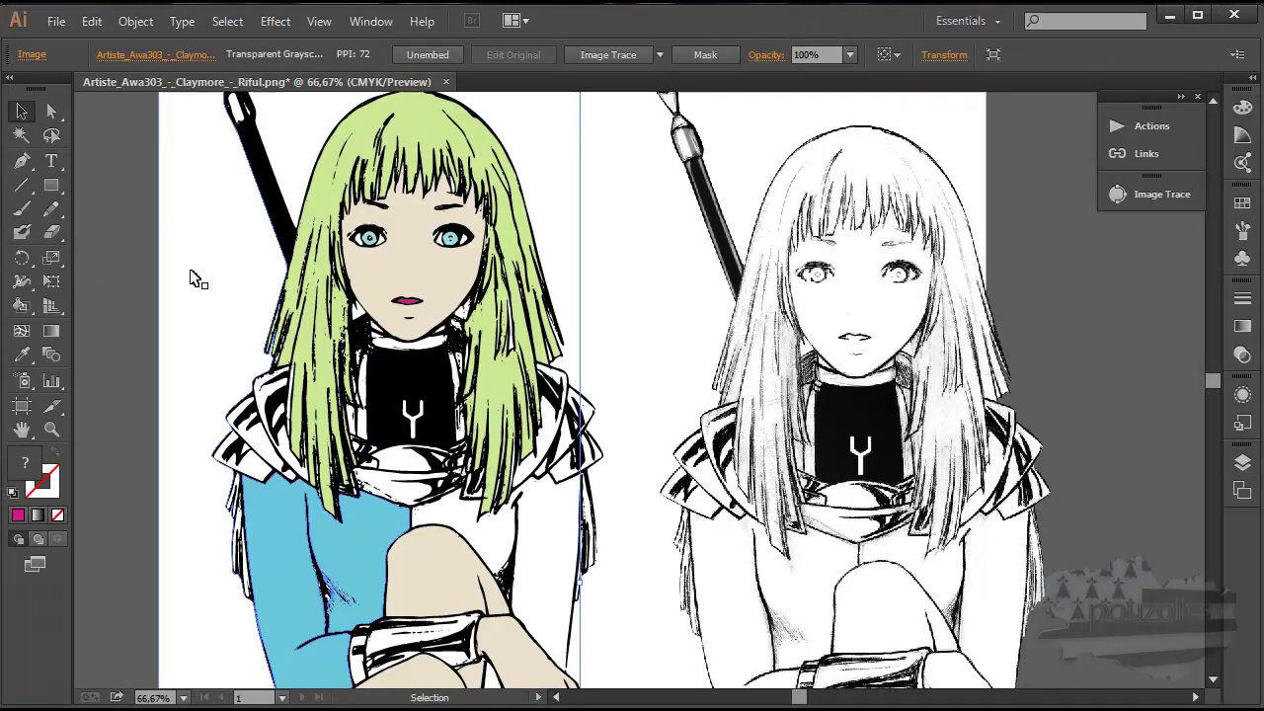
Delete the grayscale sketch image on the right, leaving only the coloured Live Paint drawing.
click(165, 310)
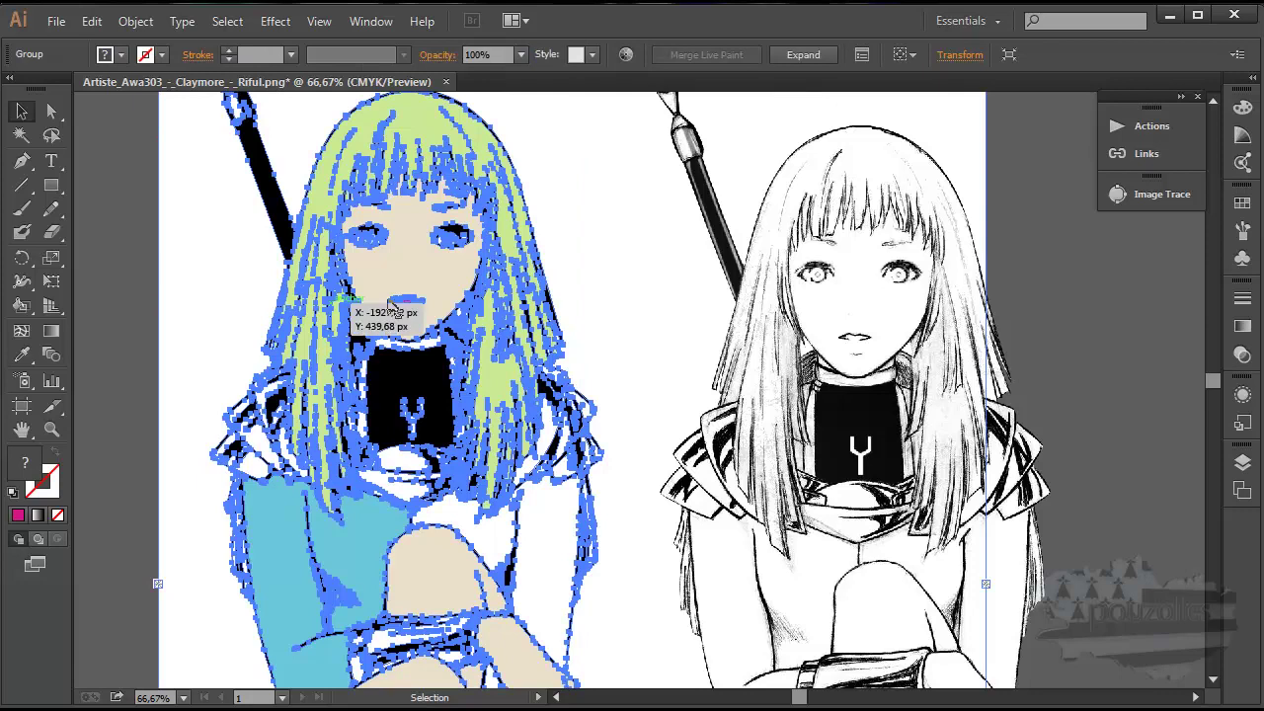
click(802, 297)
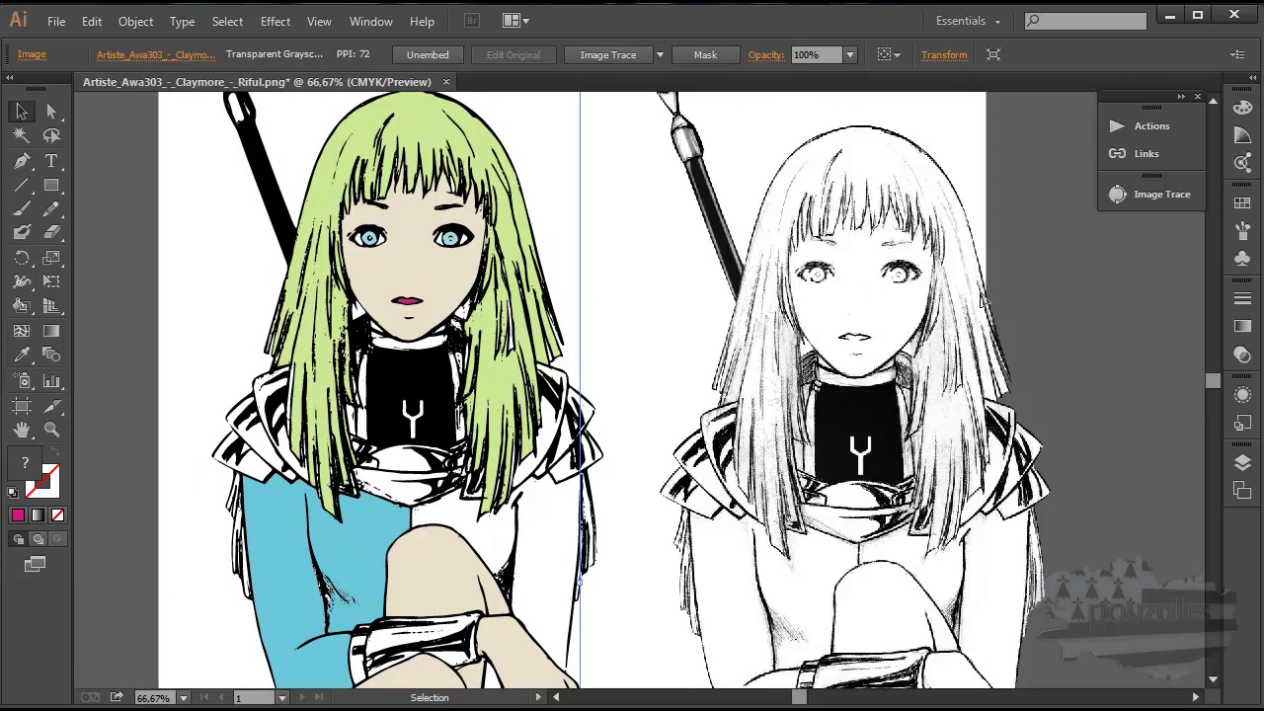
key(Delete)
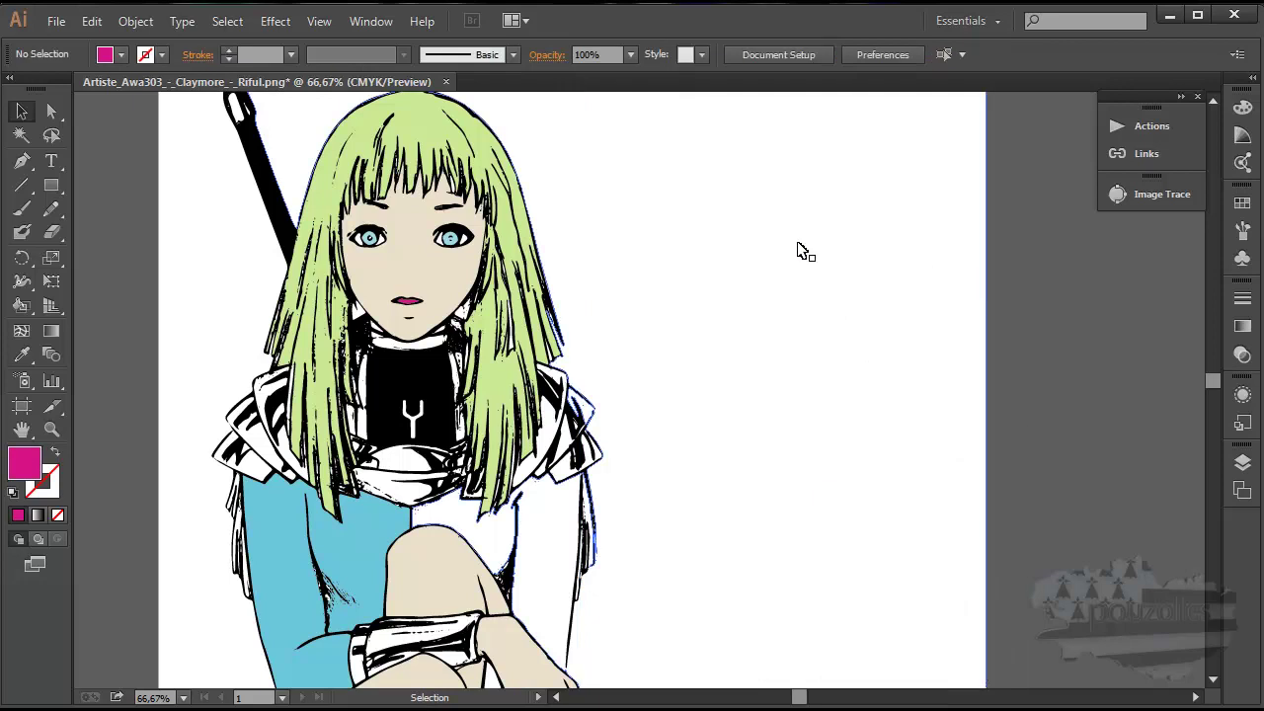
mouse_move(414, 227)
mouse_down()
mouse_move(352, 240)
mouse_move(1006, 253)
mouse_up()
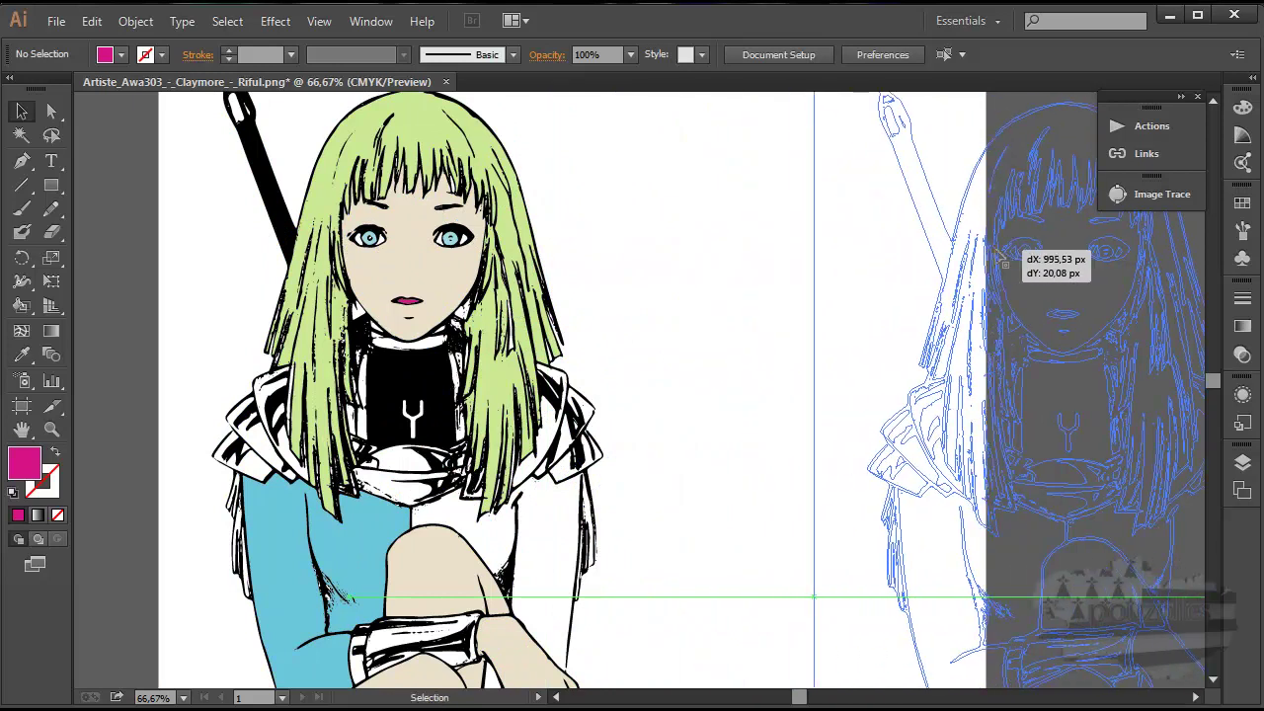
Drag the coloured girl group until its top-left snaps to the artboard's top-left corner.
drag(1002, 256, 1003, 258)
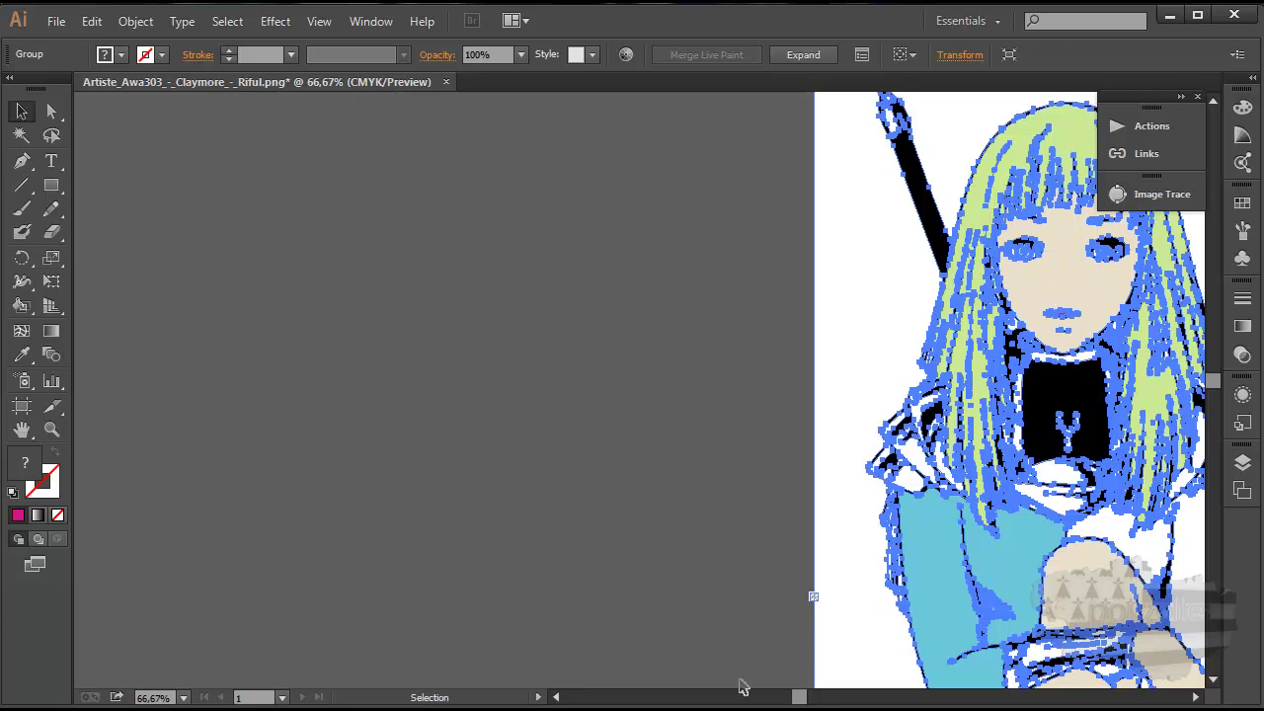
drag(802, 699, 832, 702)
drag(496, 434, 1184, 436)
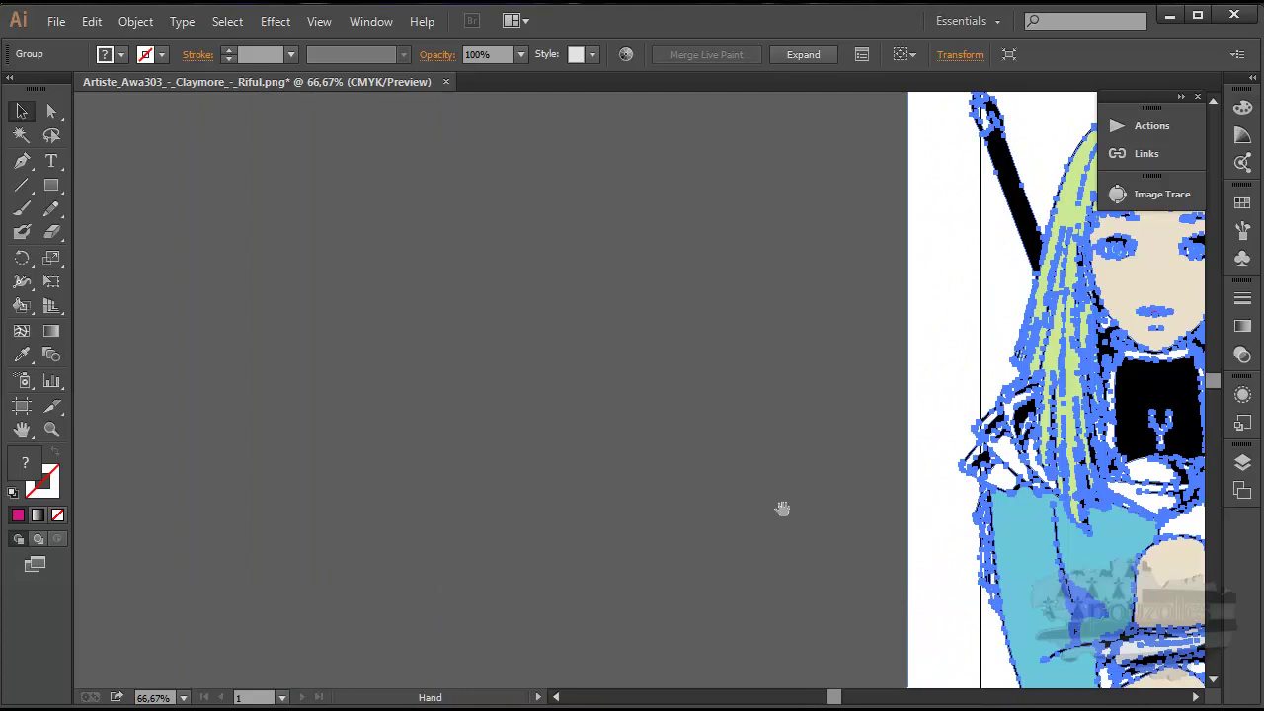
drag(781, 510, 115, 497)
mouse_move(393, 431)
mouse_down()
mouse_move(461, 426)
mouse_move(427, 427)
mouse_move(446, 432)
mouse_up()
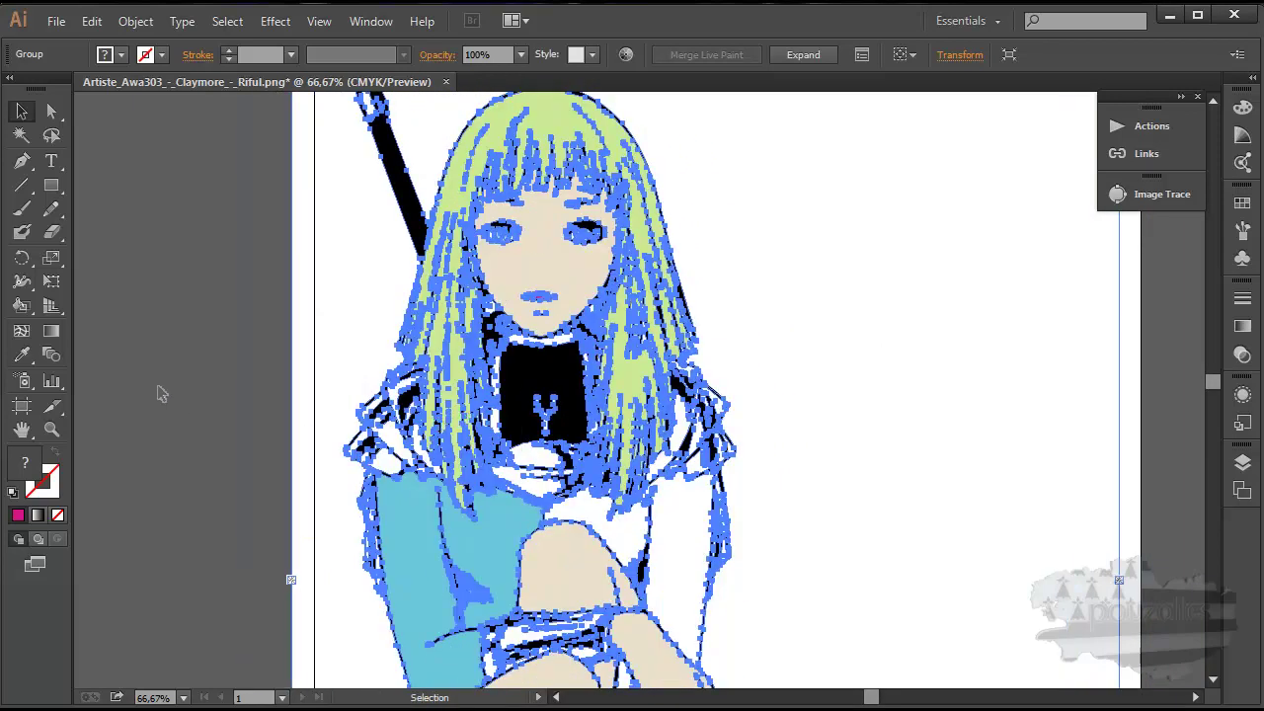
scroll(160, 393, up, 3)
mouse_move(624, 308)
mouse_down()
mouse_move(622, 275)
mouse_move(645, 282)
mouse_up()
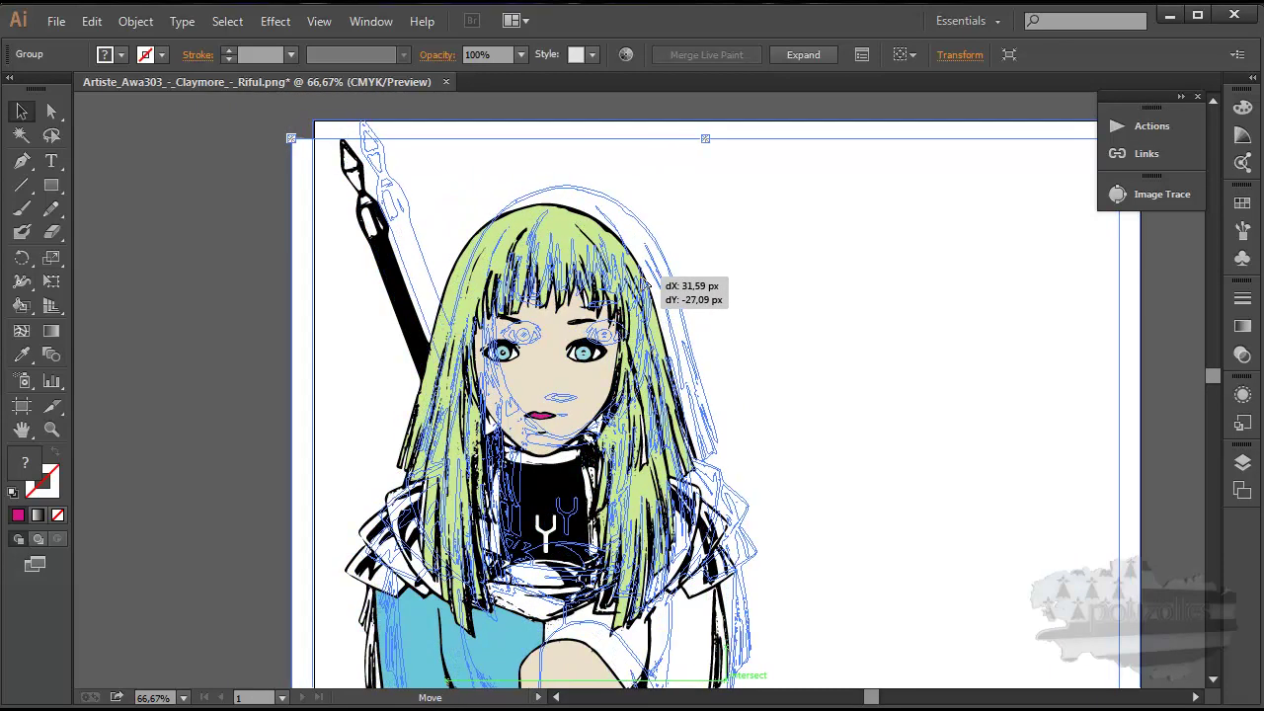
drag(646, 284, 646, 284)
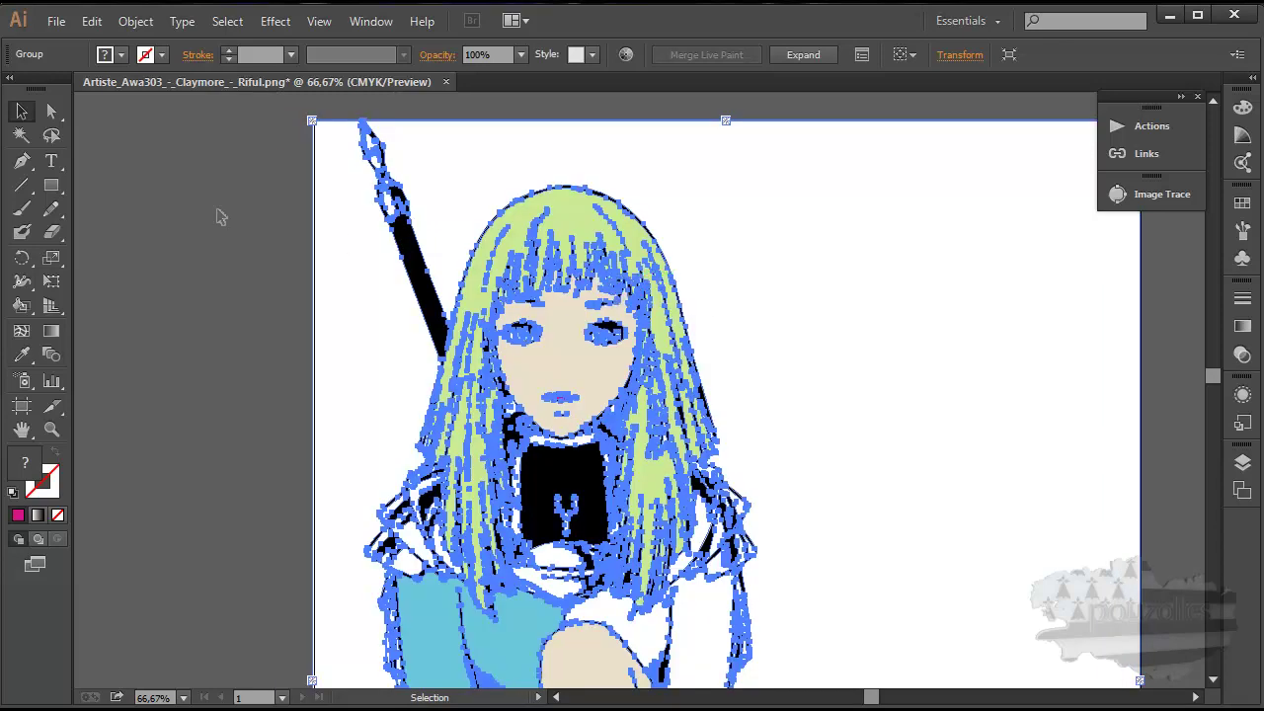
scroll(412, 436, down, 3)
scroll(345, 375, up, 3)
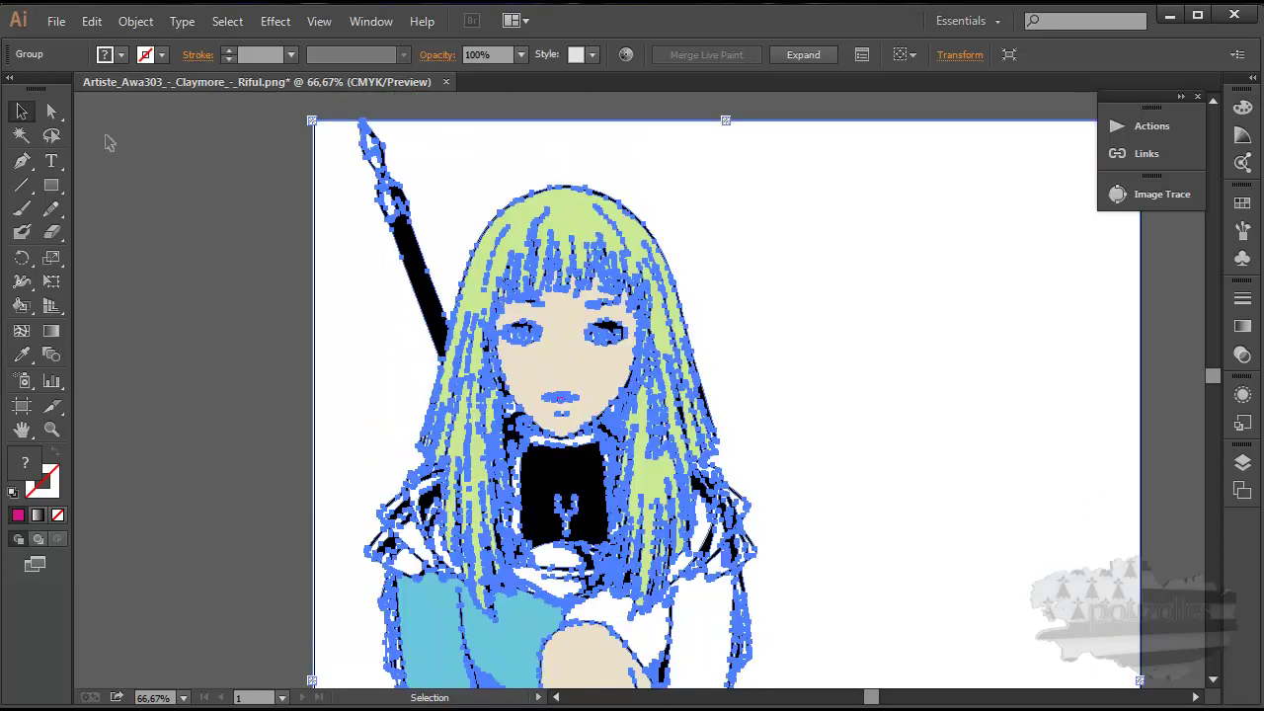
Set the Save for Web export format to JPEG.
click(54, 22)
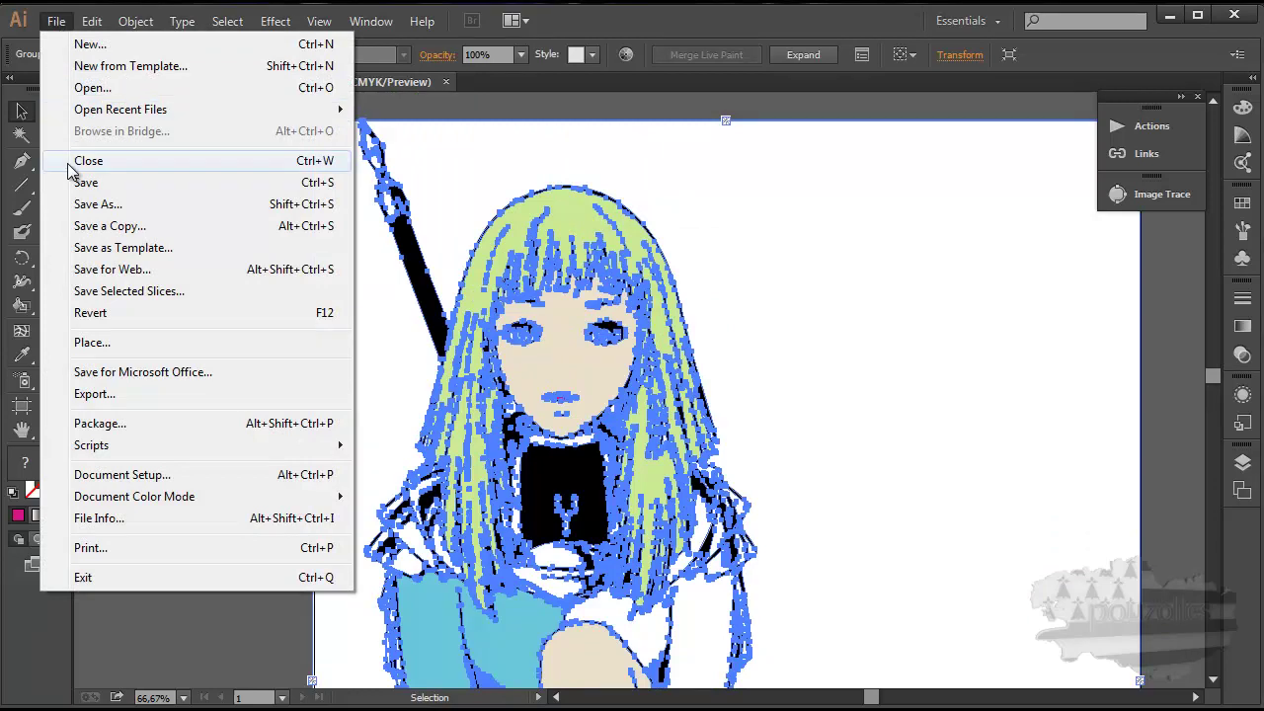
click(96, 269)
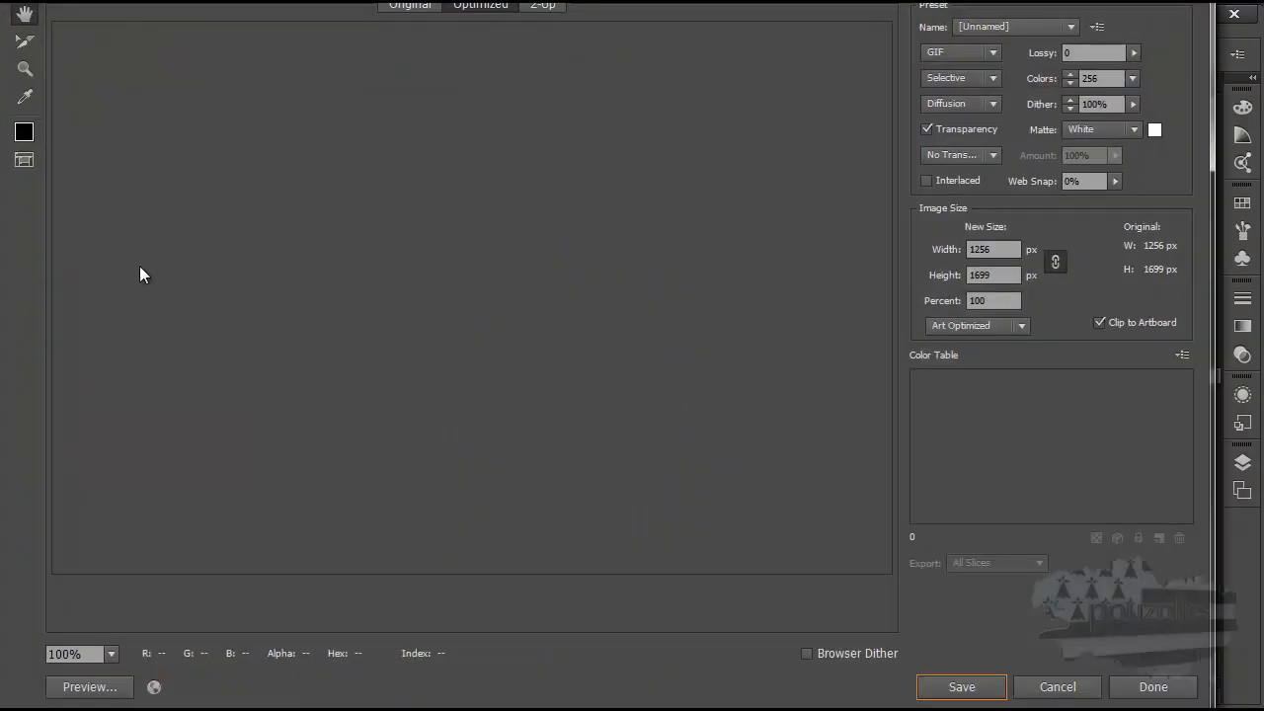
click(993, 51)
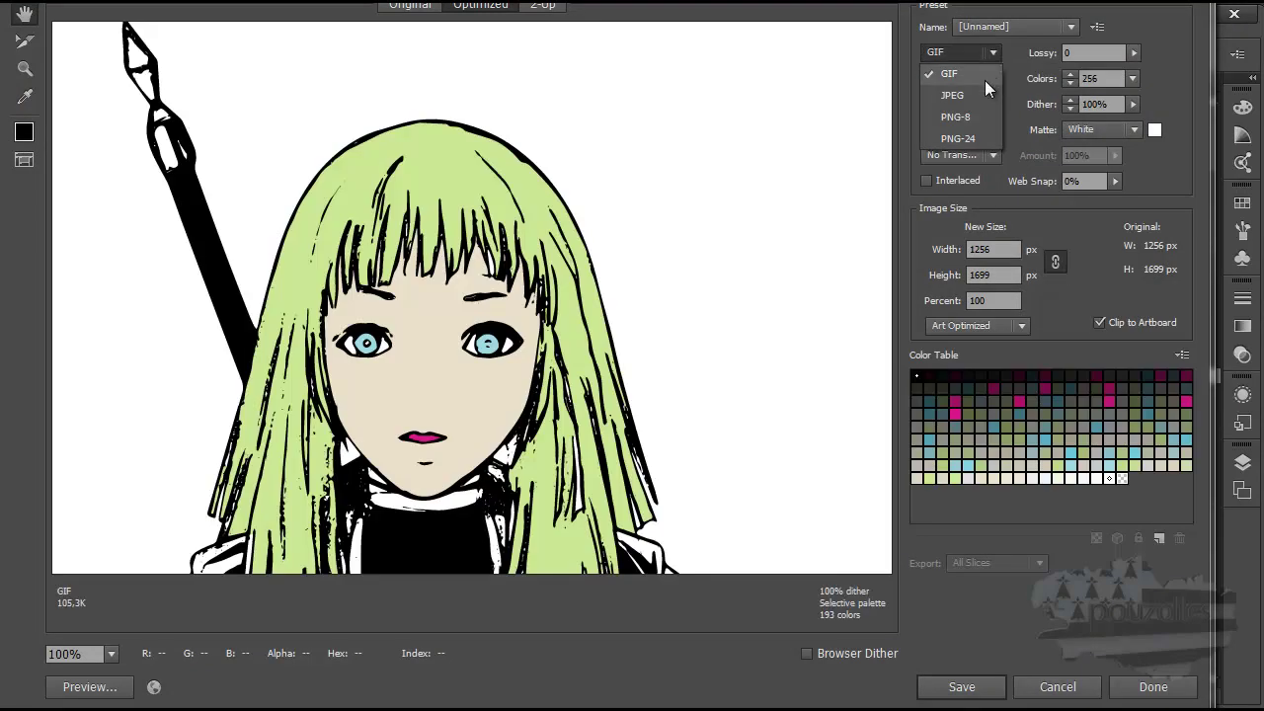
click(953, 96)
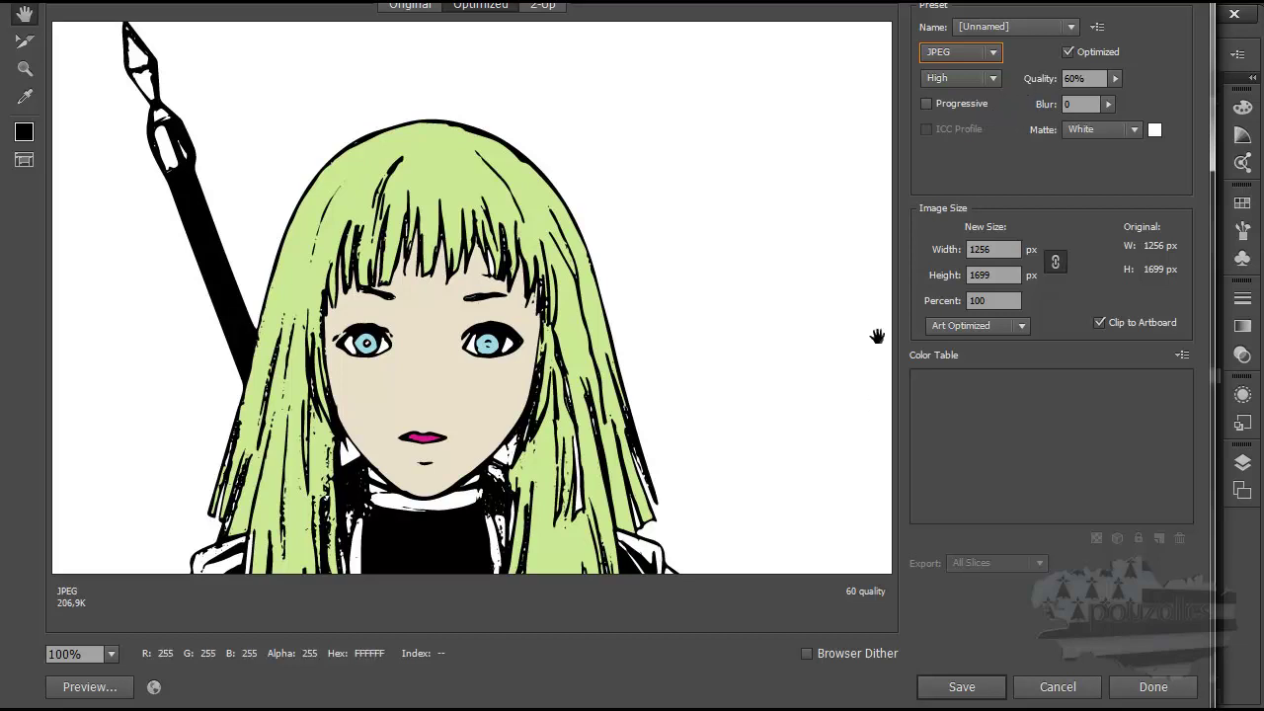
Save the JPEG into Images > Nouveau dossier > Nouveau dossier.
click(944, 688)
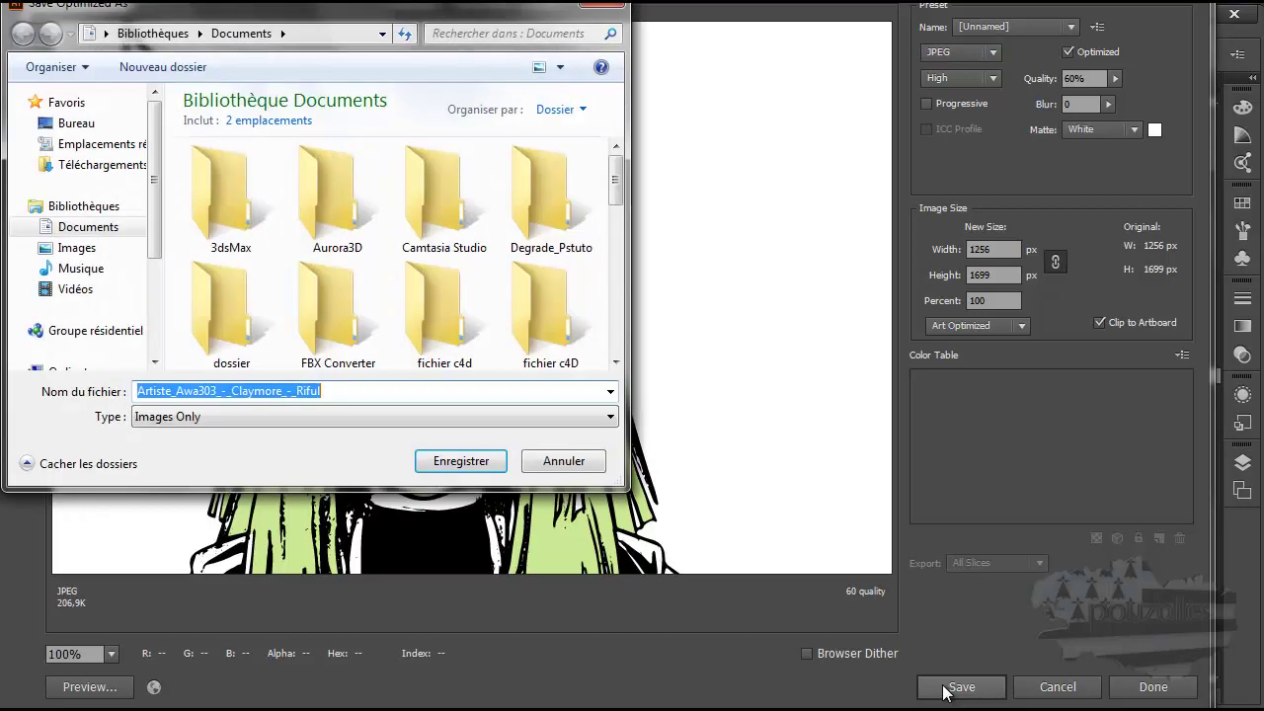
click(77, 247)
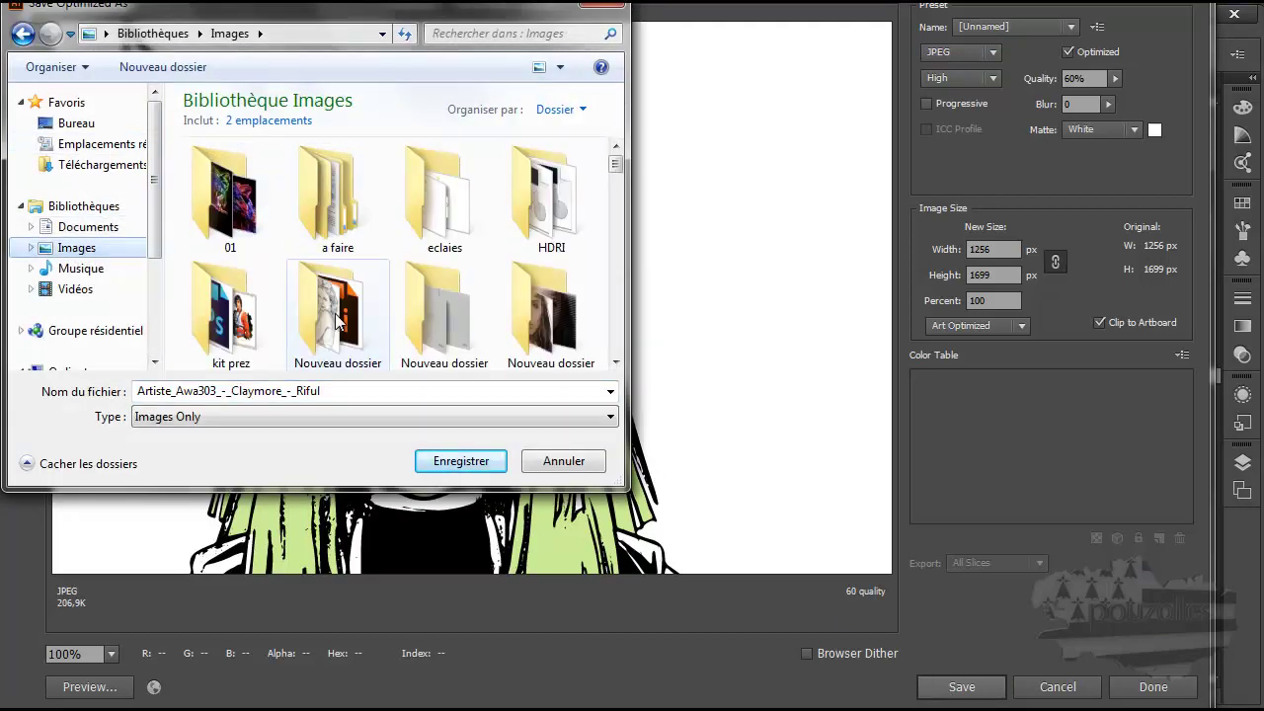
double_click(335, 308)
double_click(235, 190)
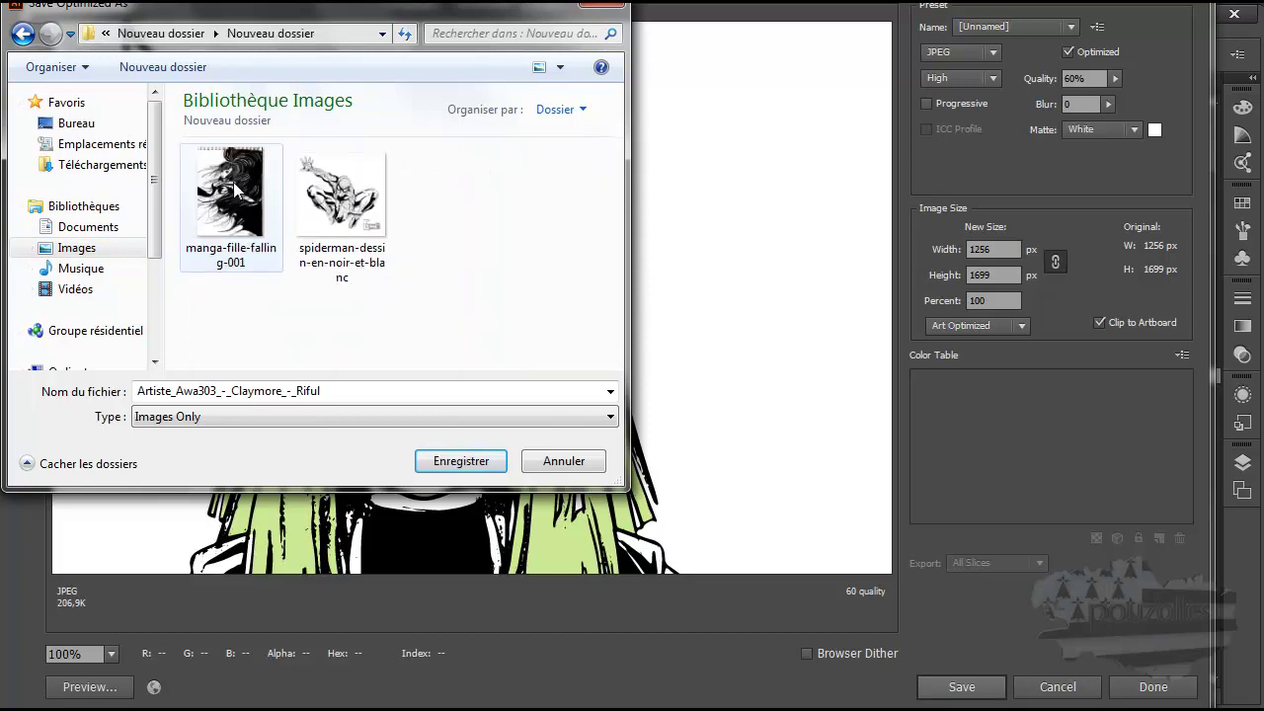
click(460, 462)
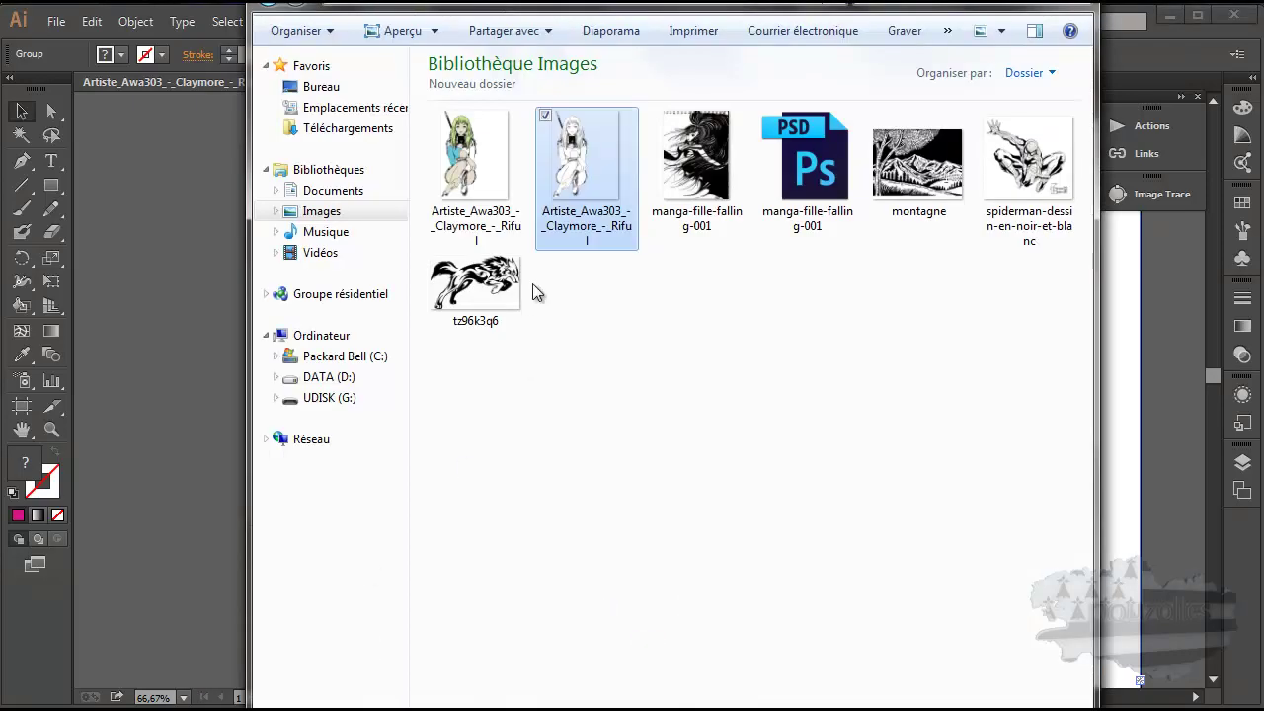
Open the exported JPEG in Photo Viewer, zoom in to inspect, then close viewer and Explorer.
click(470, 178)
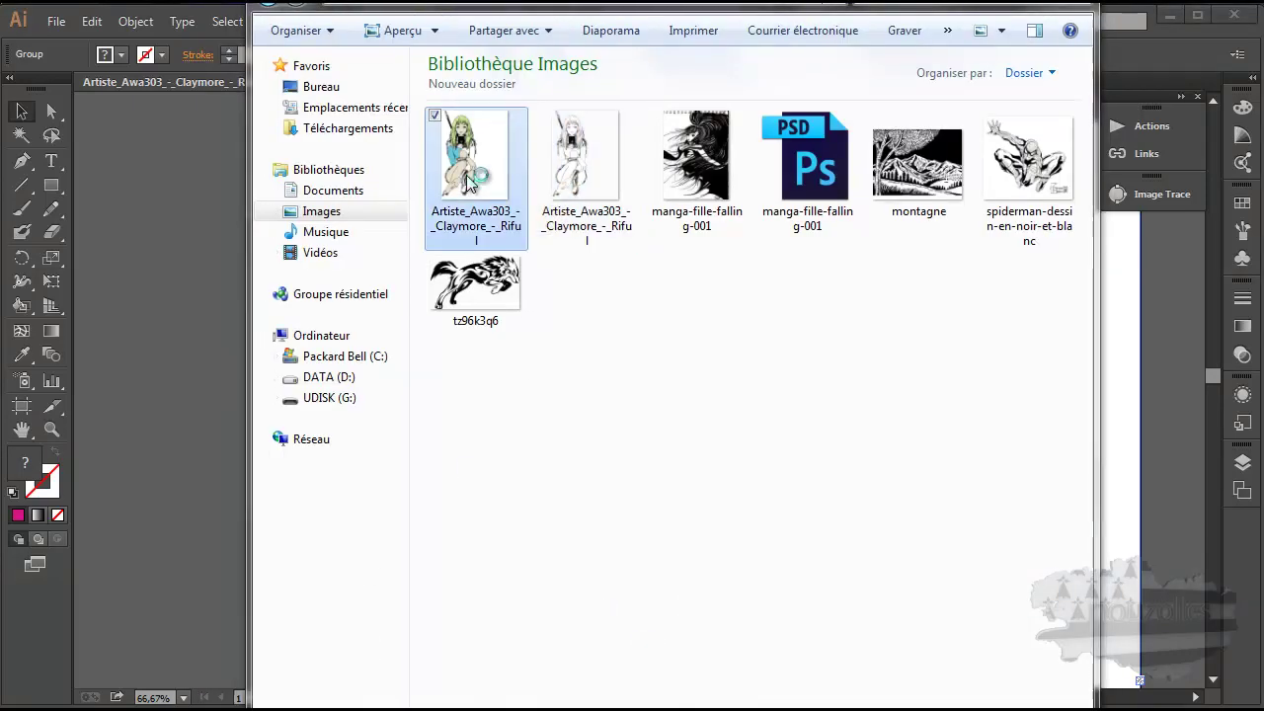
double_click(469, 178)
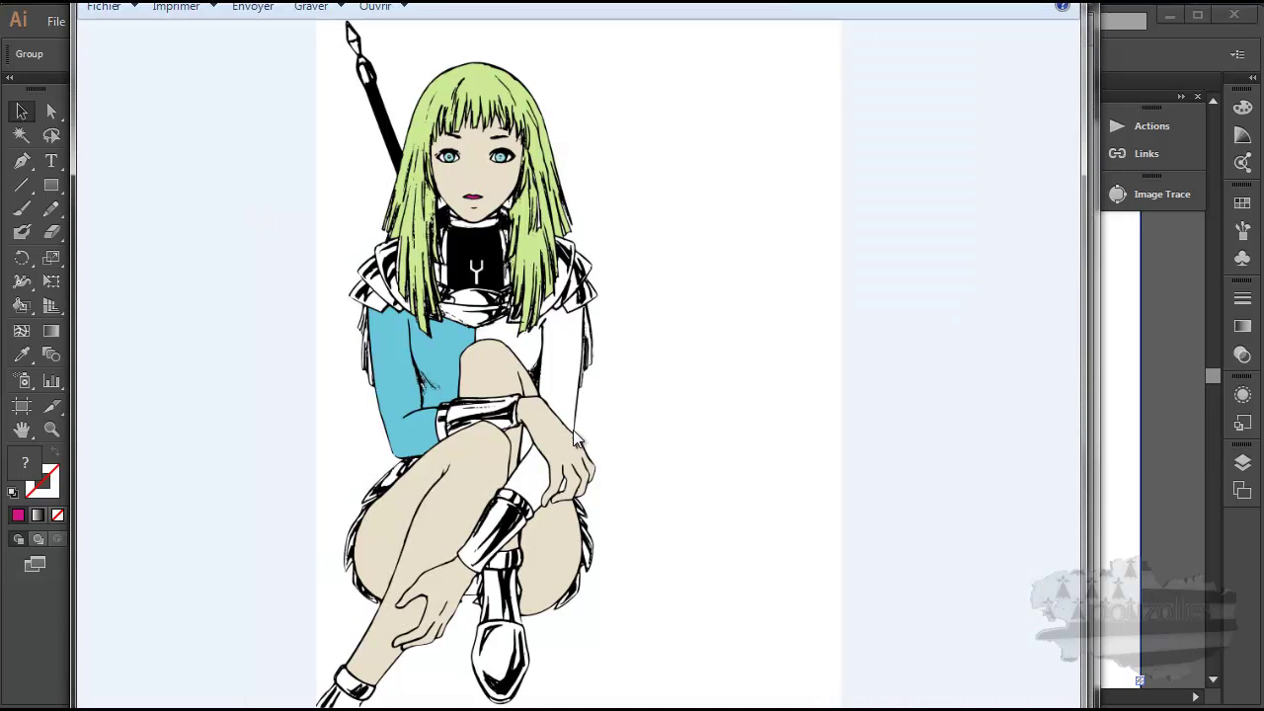
scroll(576, 439, up, 2)
scroll(573, 432, down, 2)
scroll(619, 457, up, 2)
scroll(485, 375, up, 1)
scroll(547, 350, up, 1)
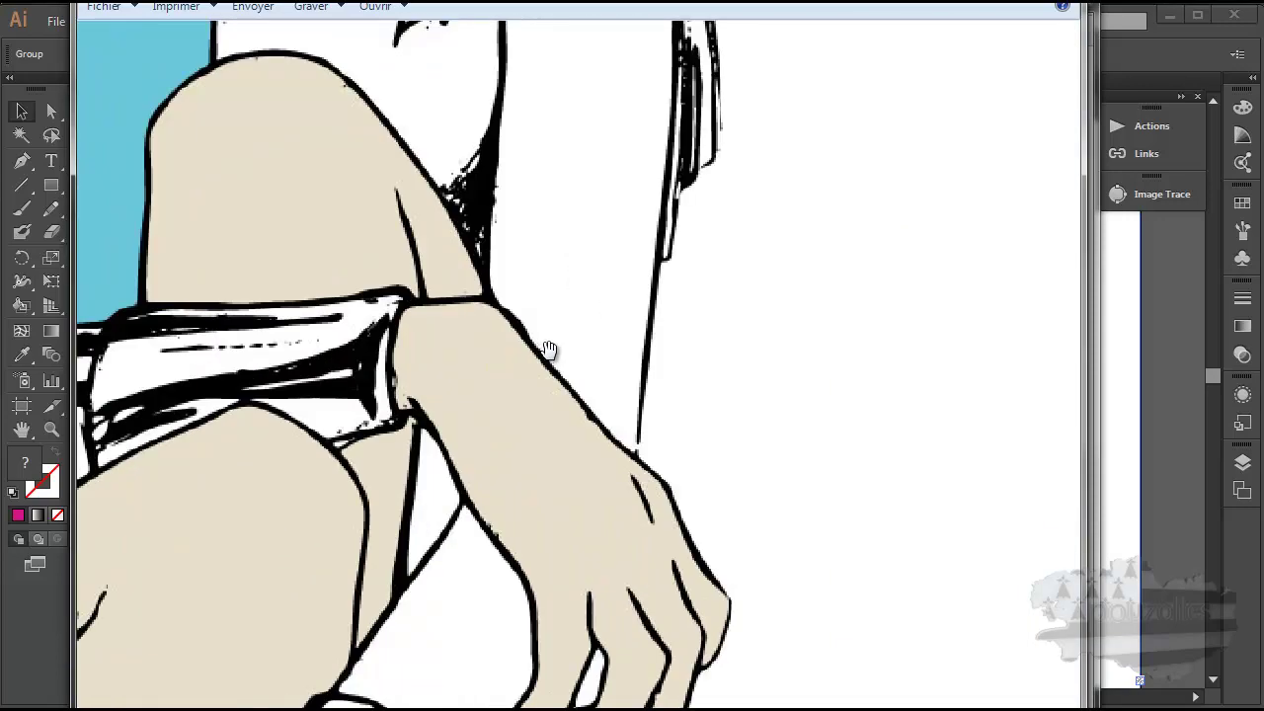
scroll(550, 353, up, 2)
scroll(550, 351, up, 1)
scroll(549, 352, up, 1)
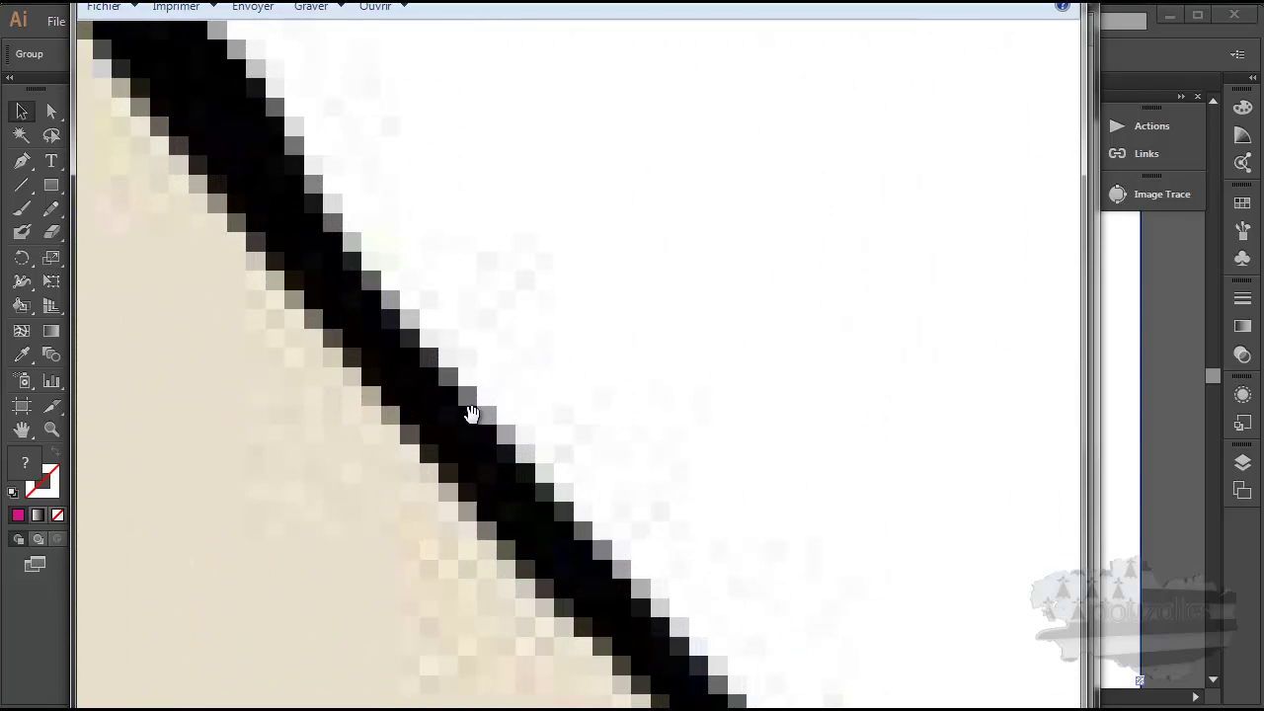
scroll(470, 415, down, 2)
scroll(470, 415, down, 2)
scroll(470, 416, down, 2)
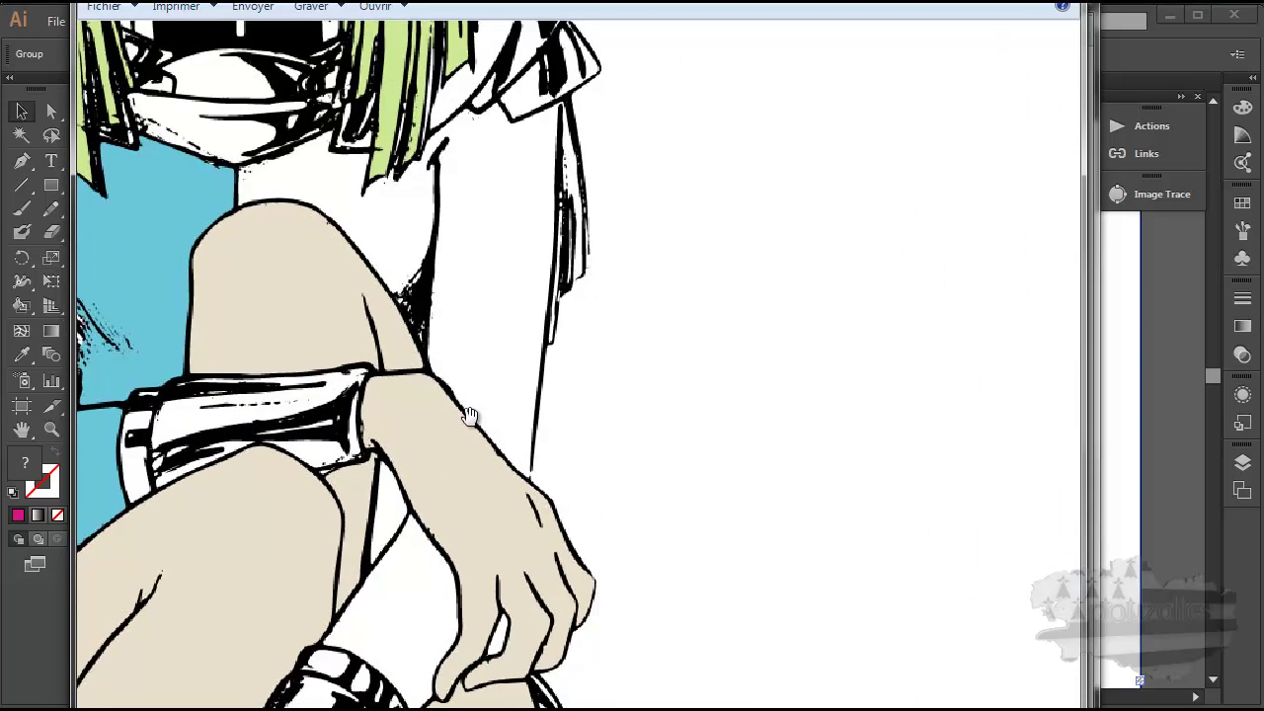
scroll(470, 416, down, 2)
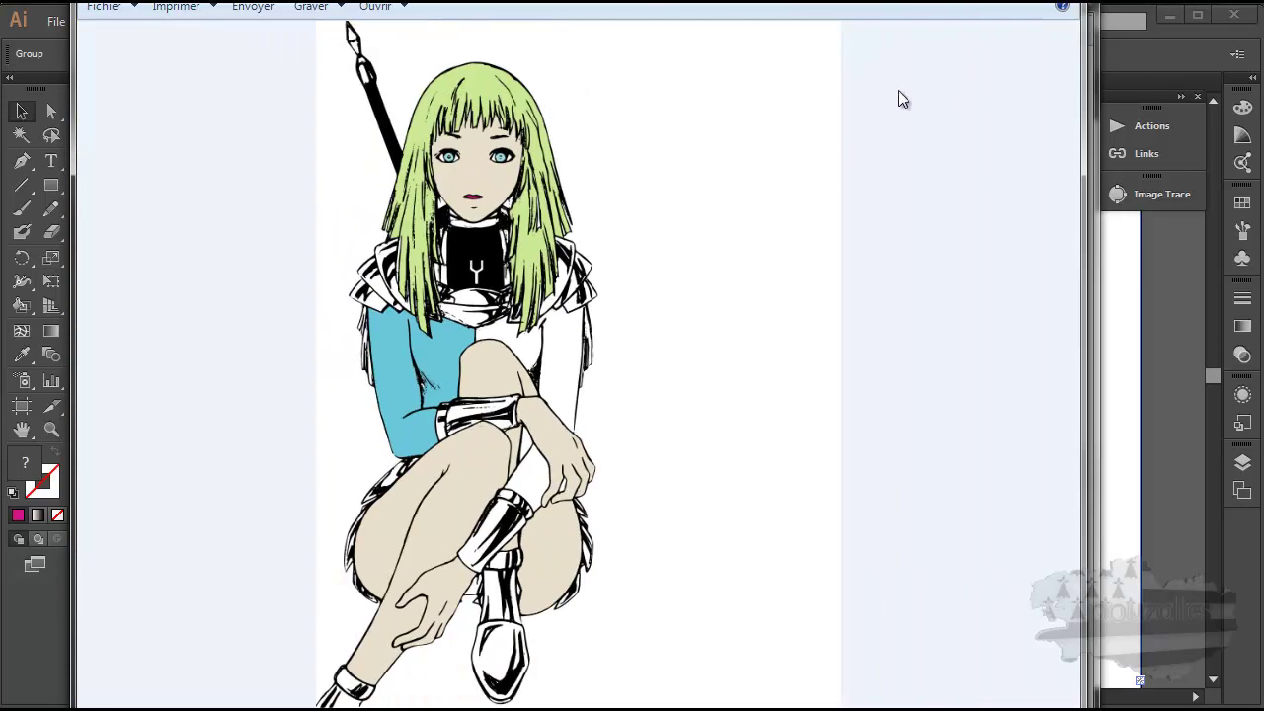
key(alt+F4)
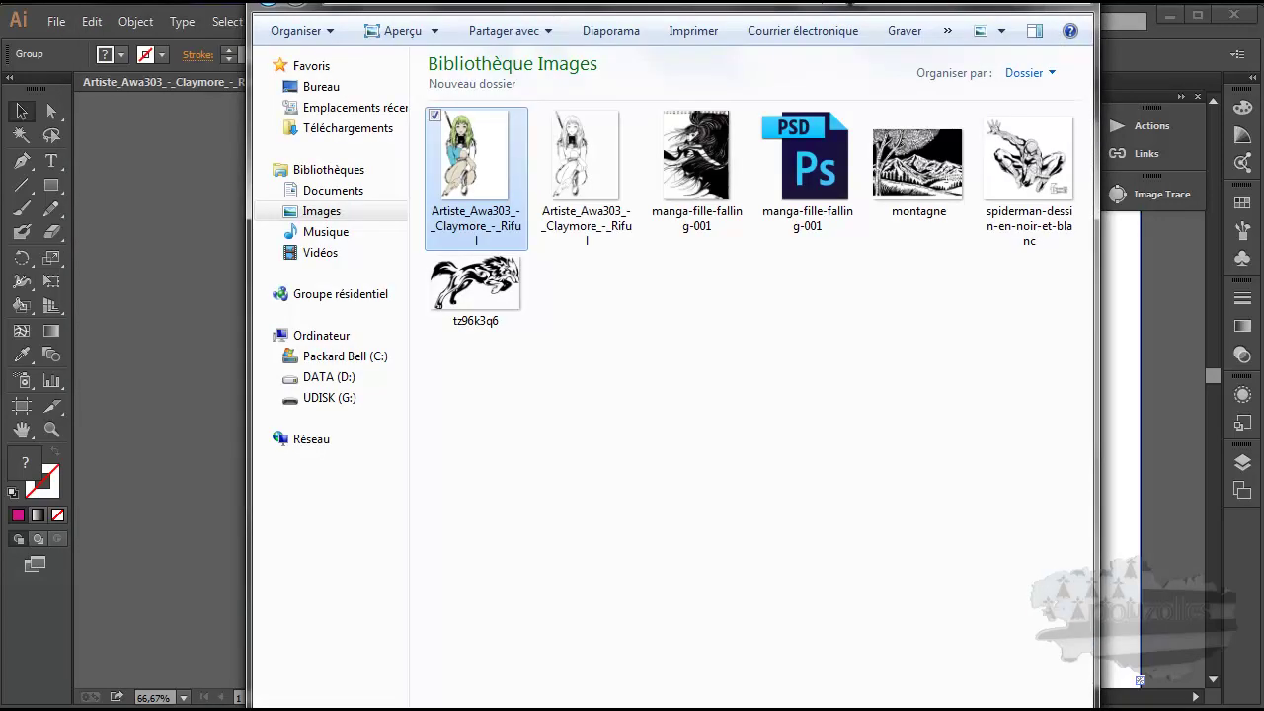
key(alt+F4)
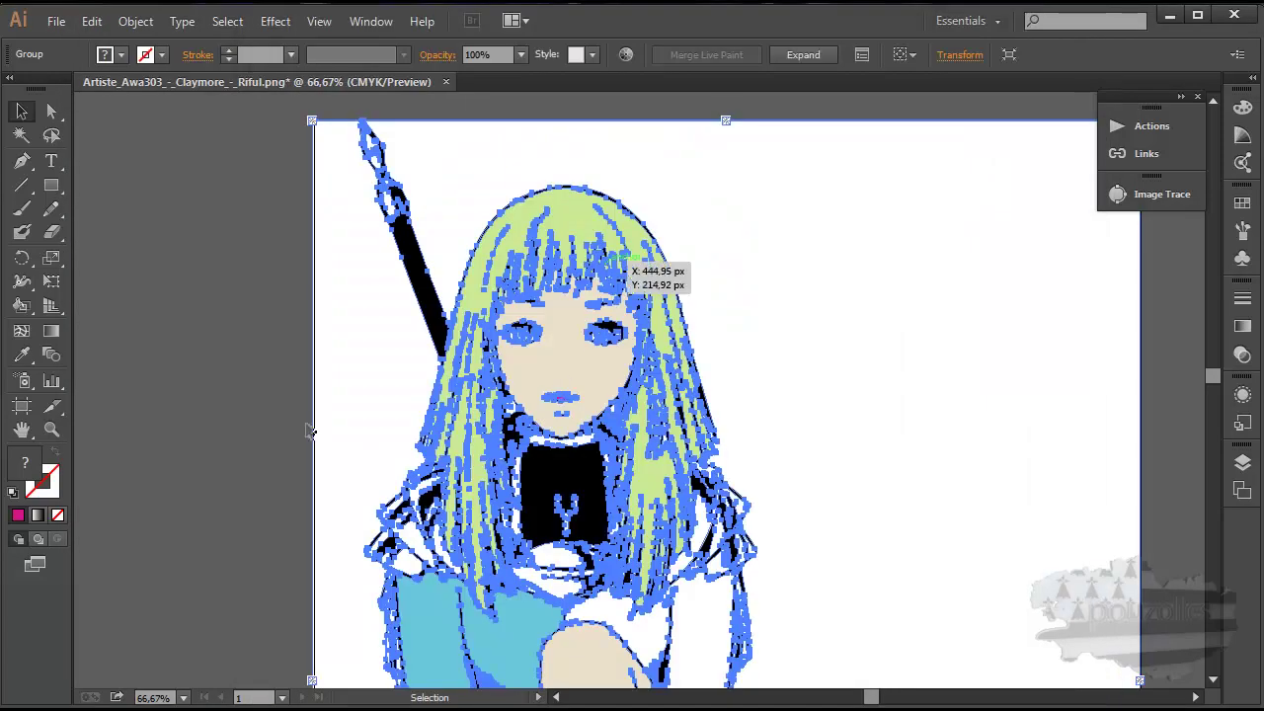
click(219, 393)
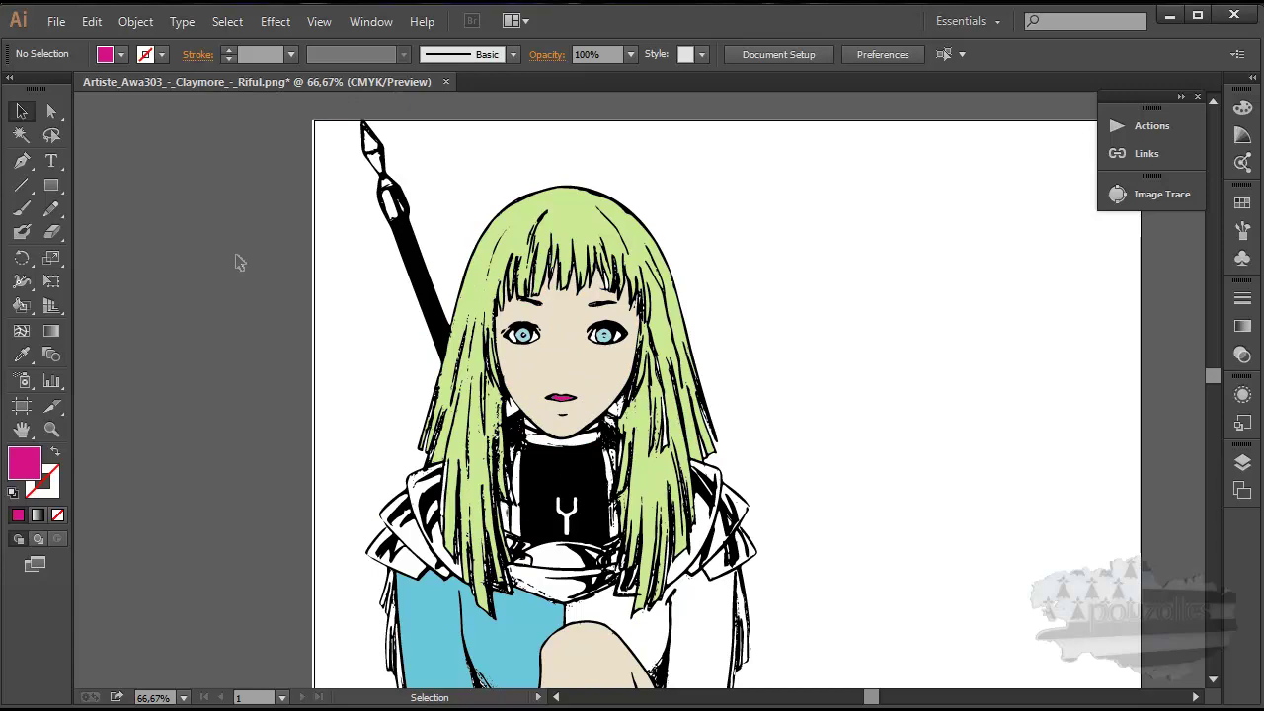
scroll(523, 316, down, 3)
scroll(528, 333, down, 2)
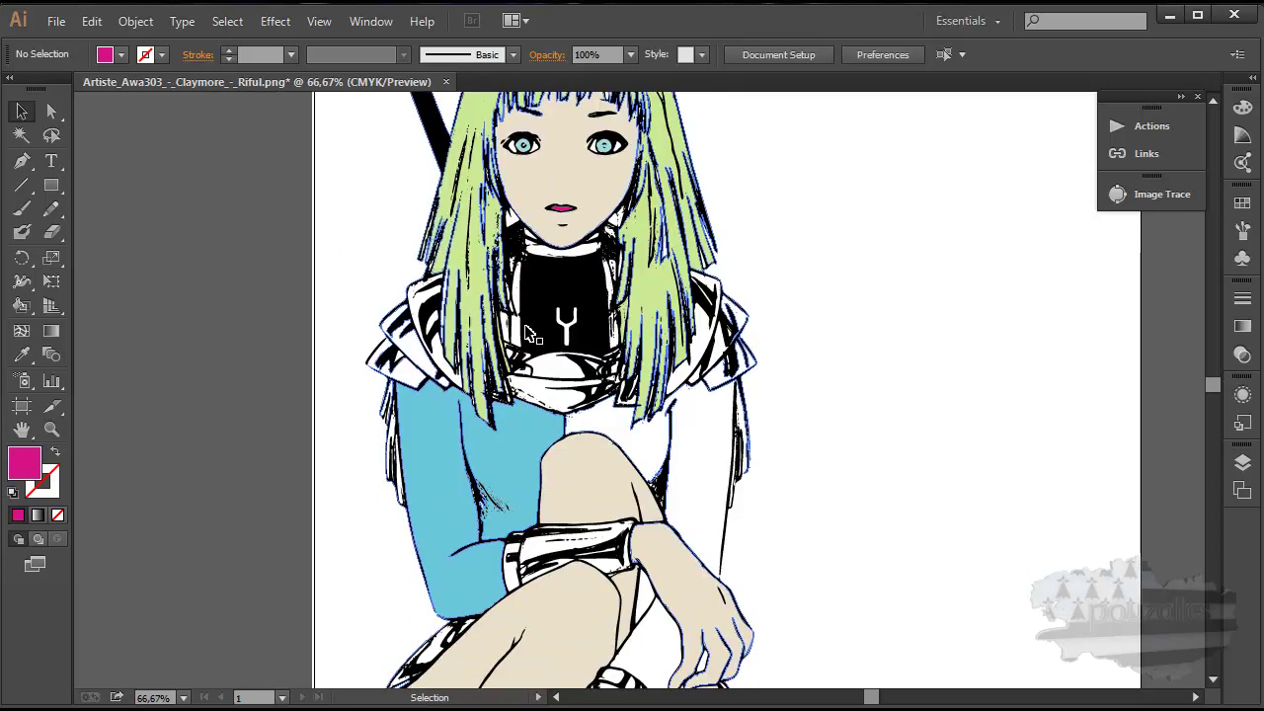
scroll(528, 334, down, 1)
scroll(528, 335, down, 1)
scroll(528, 337, down, 2)
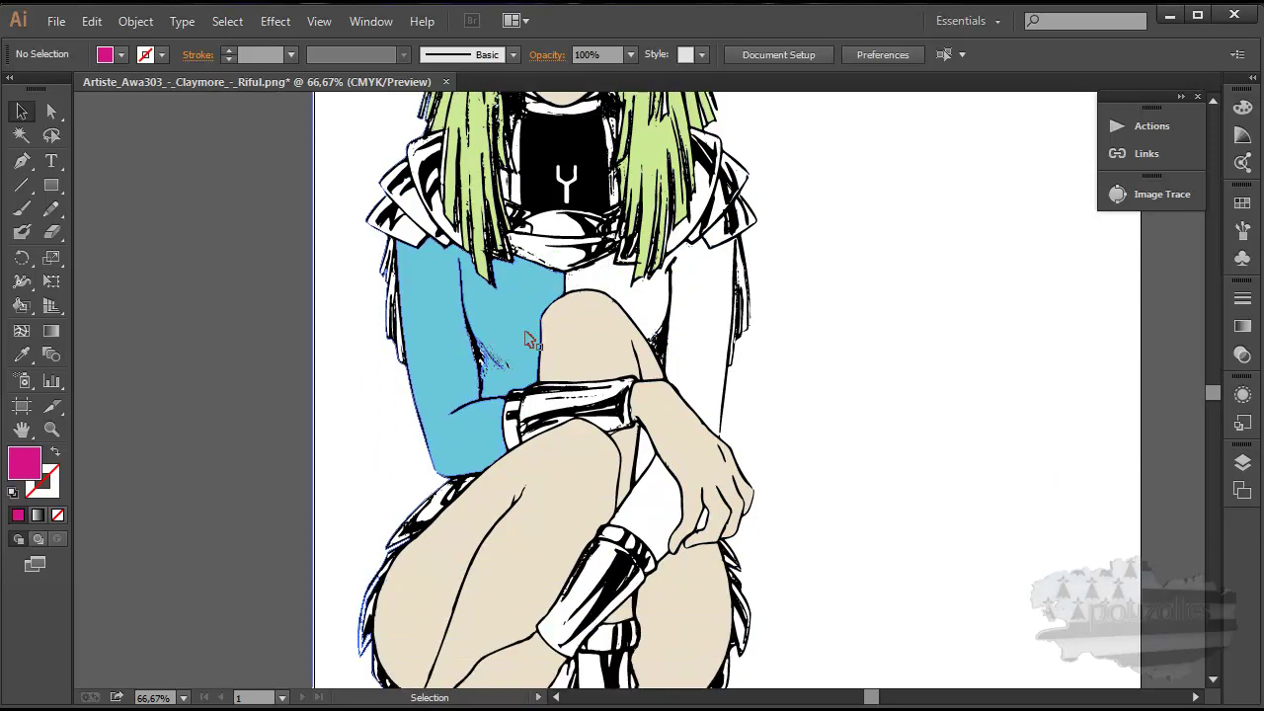
scroll(528, 340, up, 1)
scroll(528, 341, up, 2)
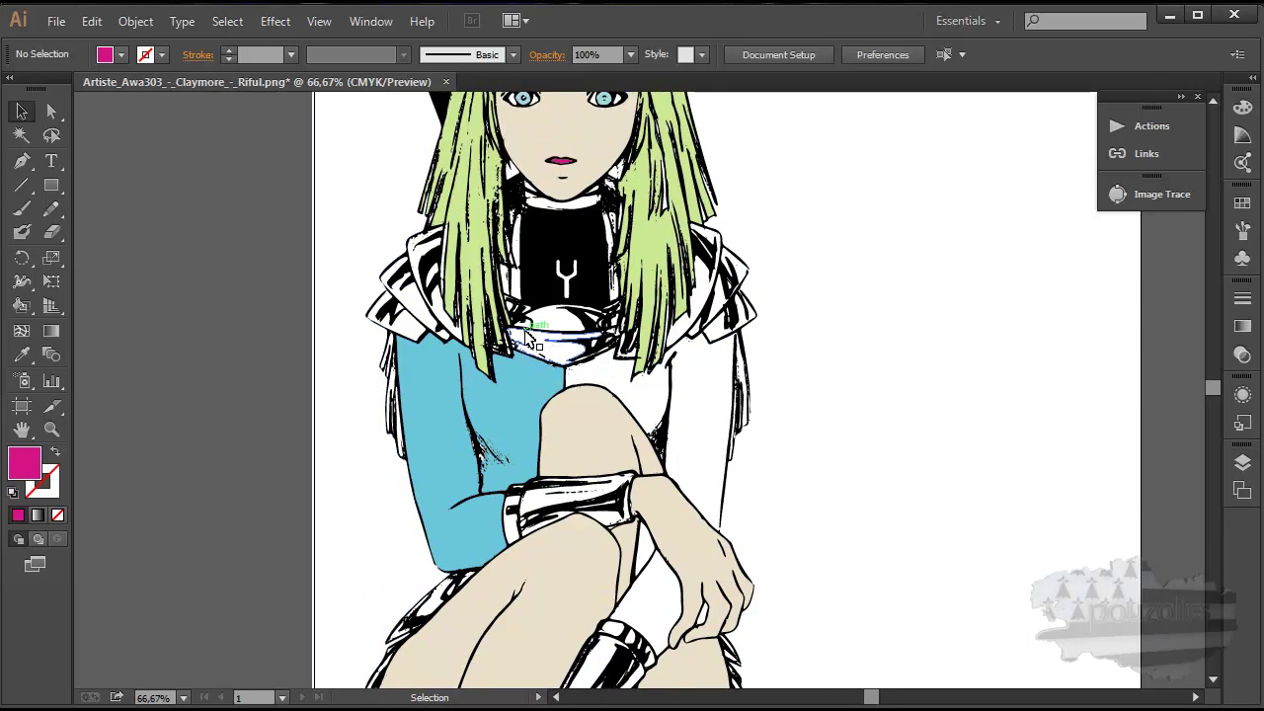
scroll(528, 340, up, 2)
scroll(528, 340, up, 1)
scroll(528, 341, up, 1)
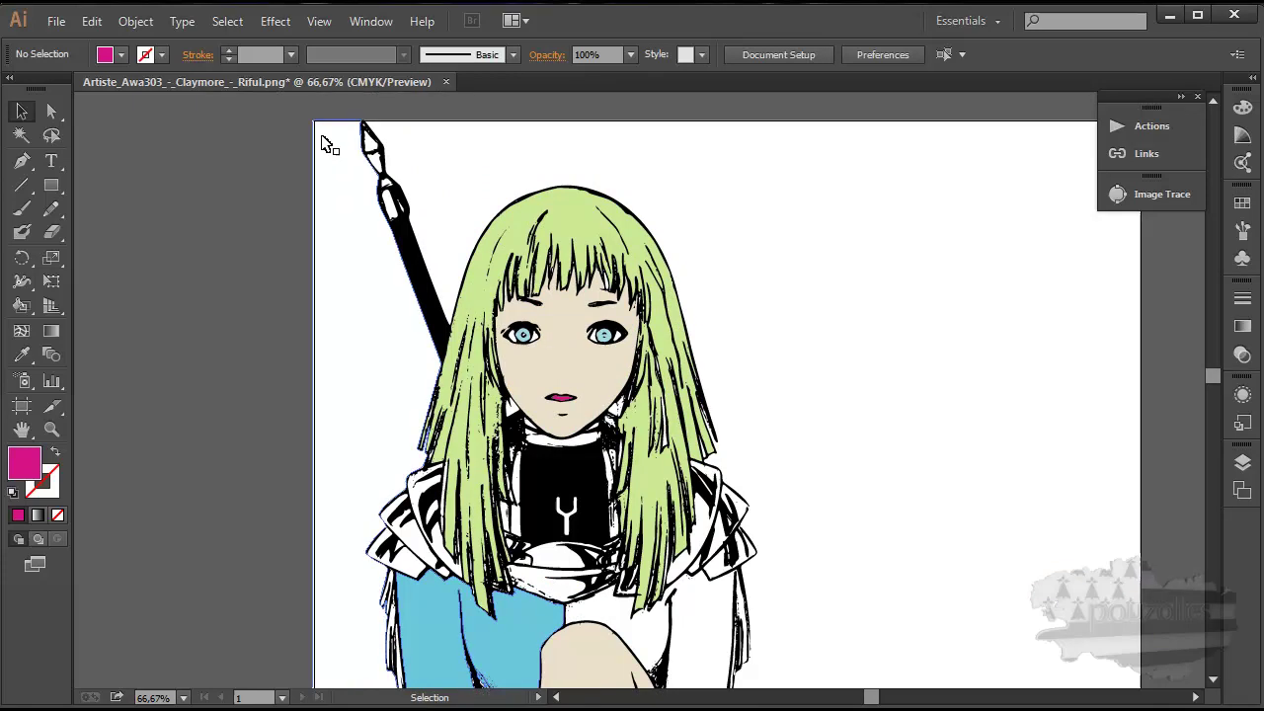
click(317, 135)
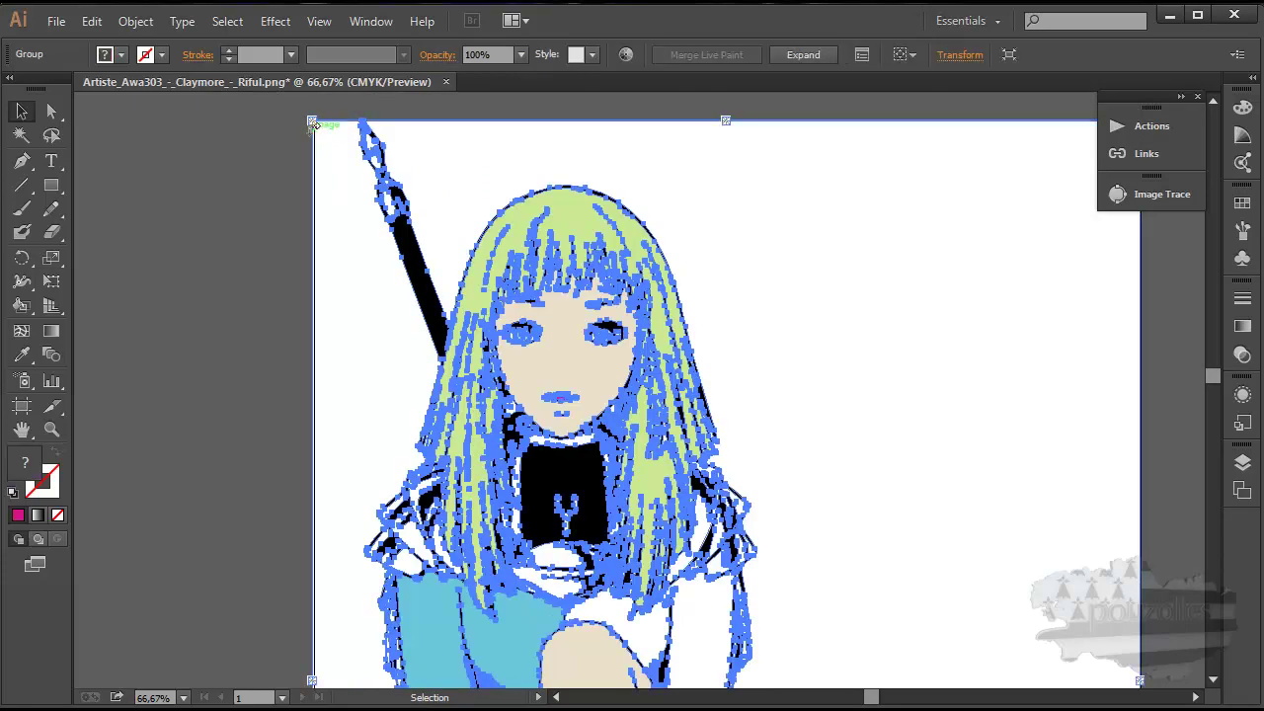